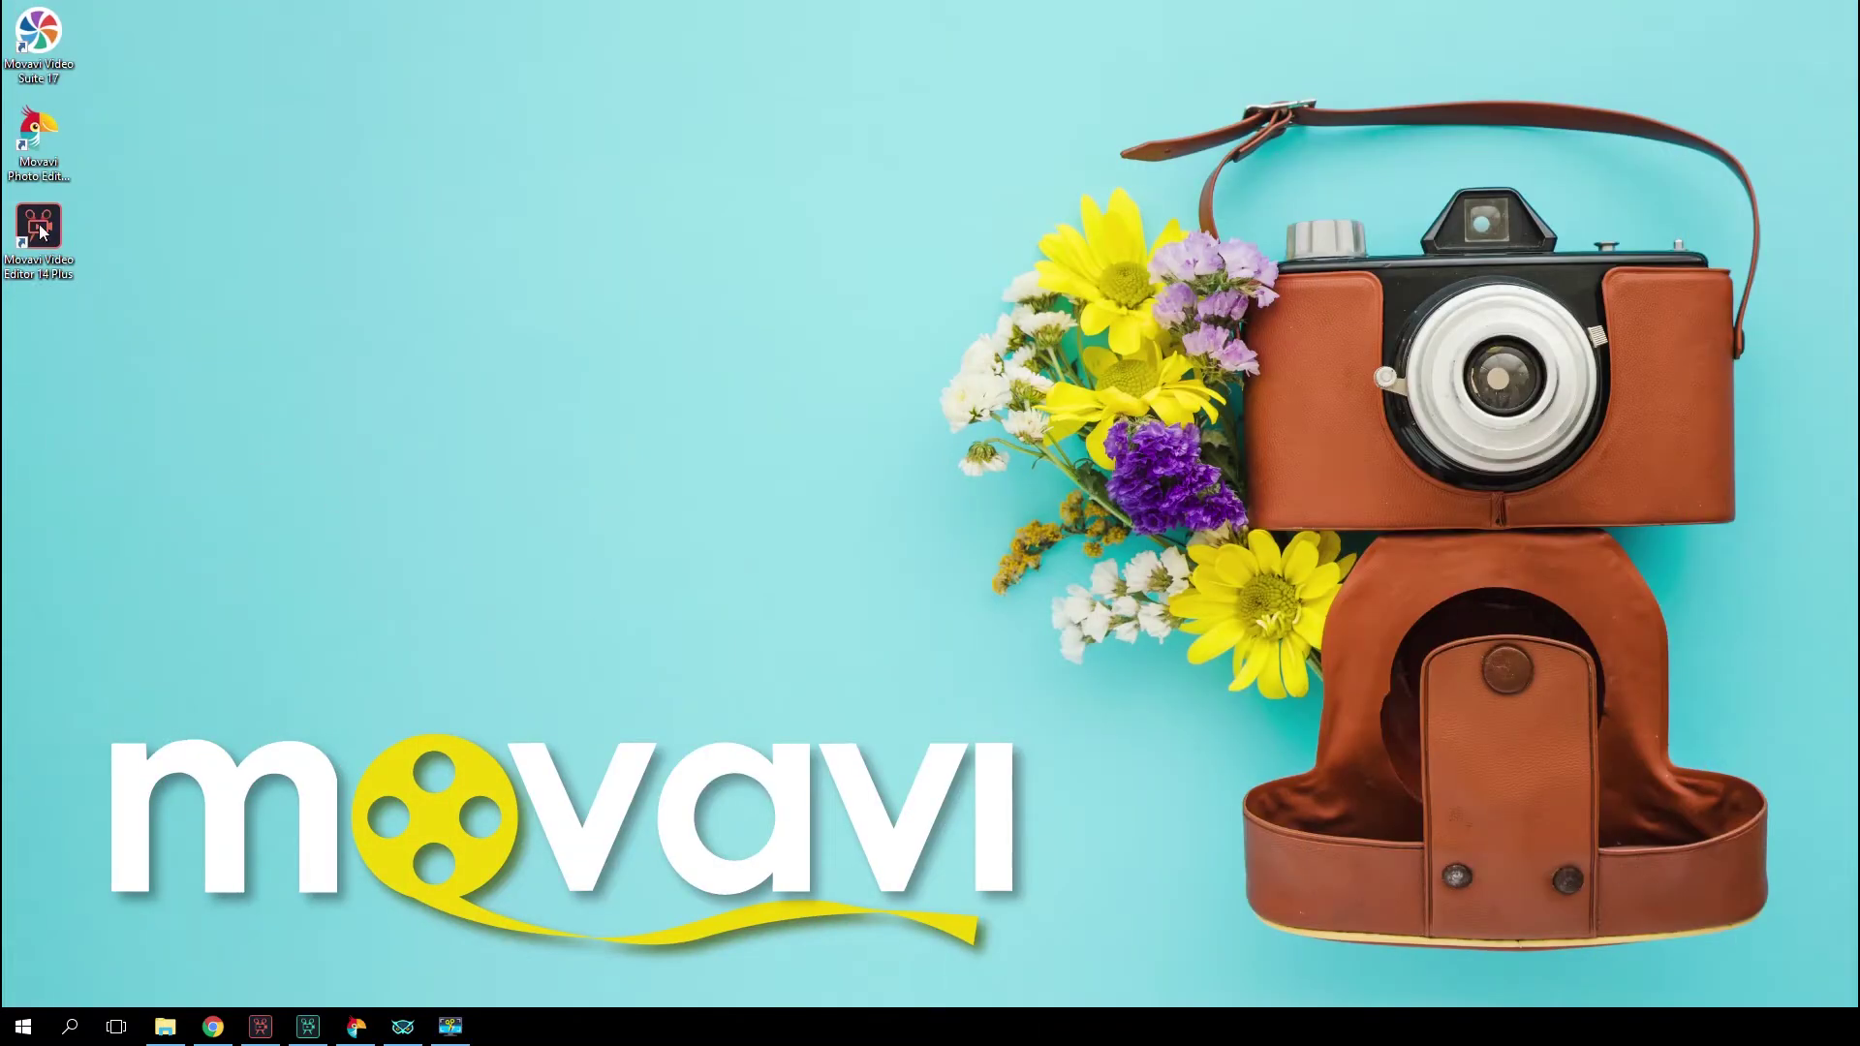
# - Launch Movavi Video Editor 14 Plus and pause the aerobics project preview at 00:11
pyautogui.doubleClick(43, 230)
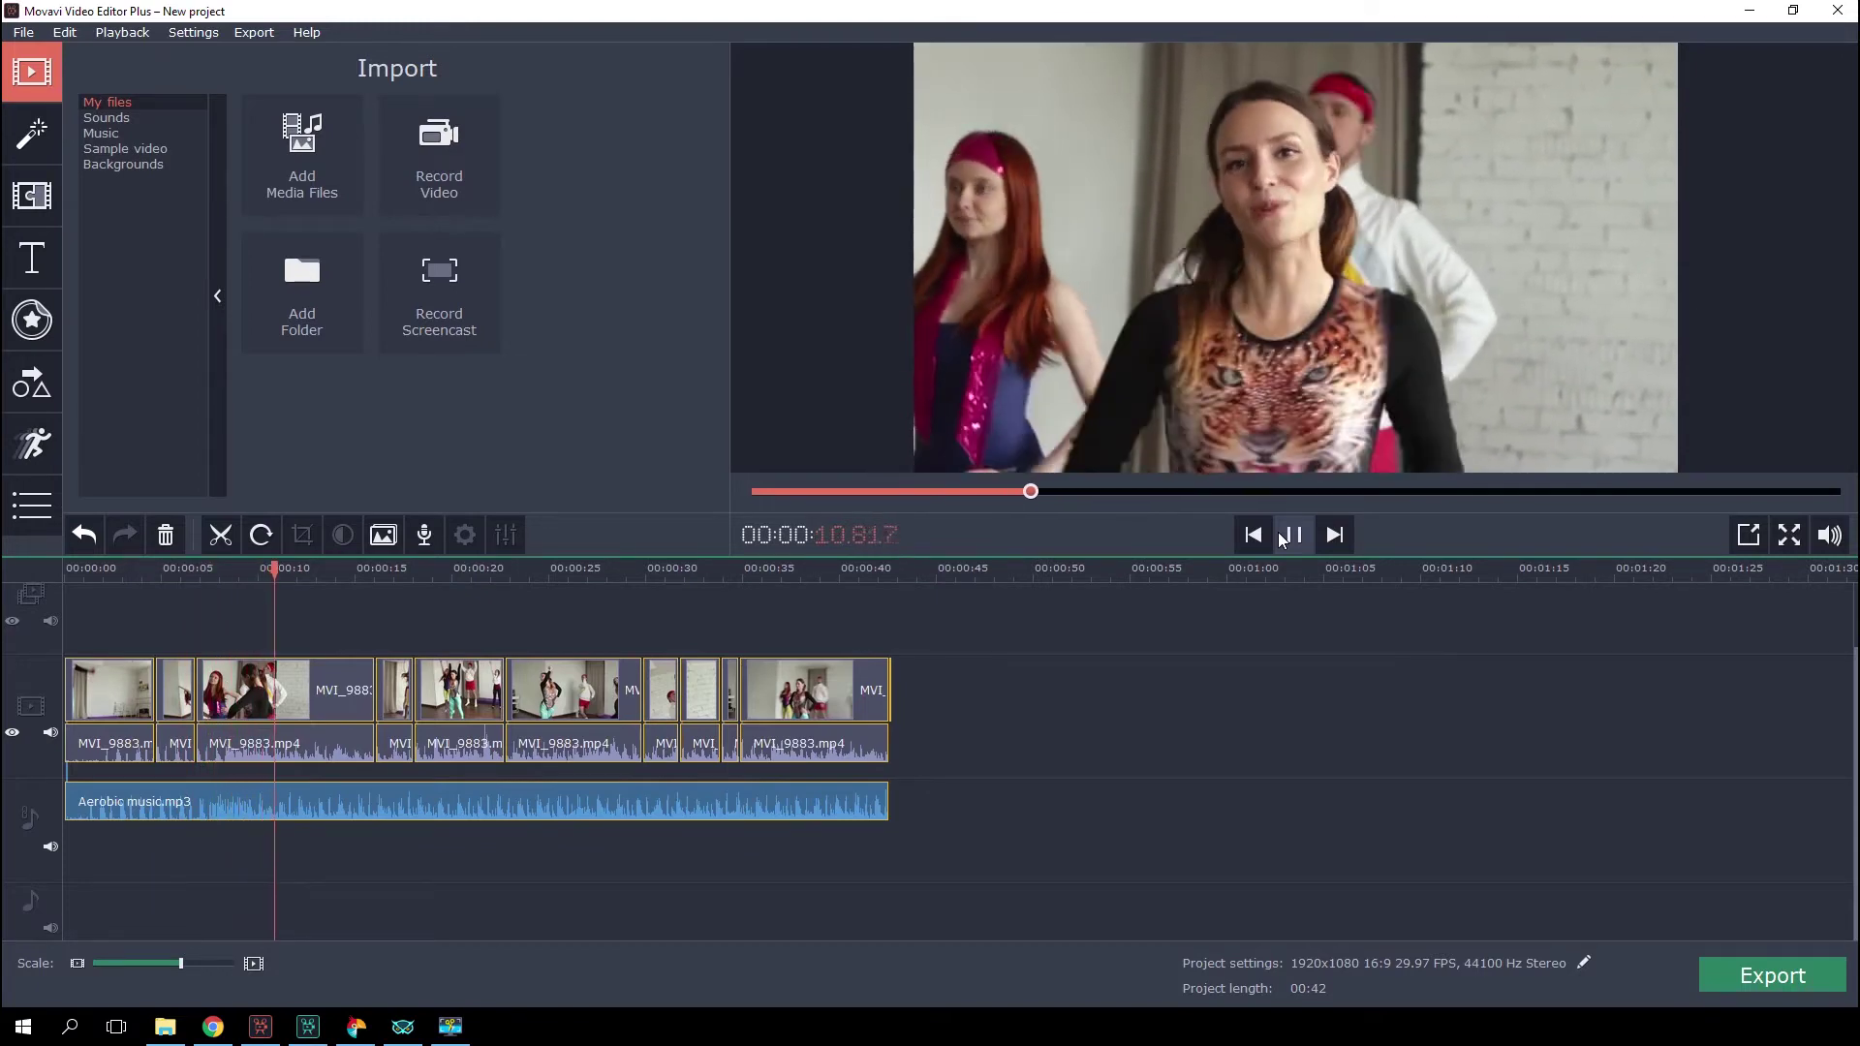
pyautogui.click(1281, 539)
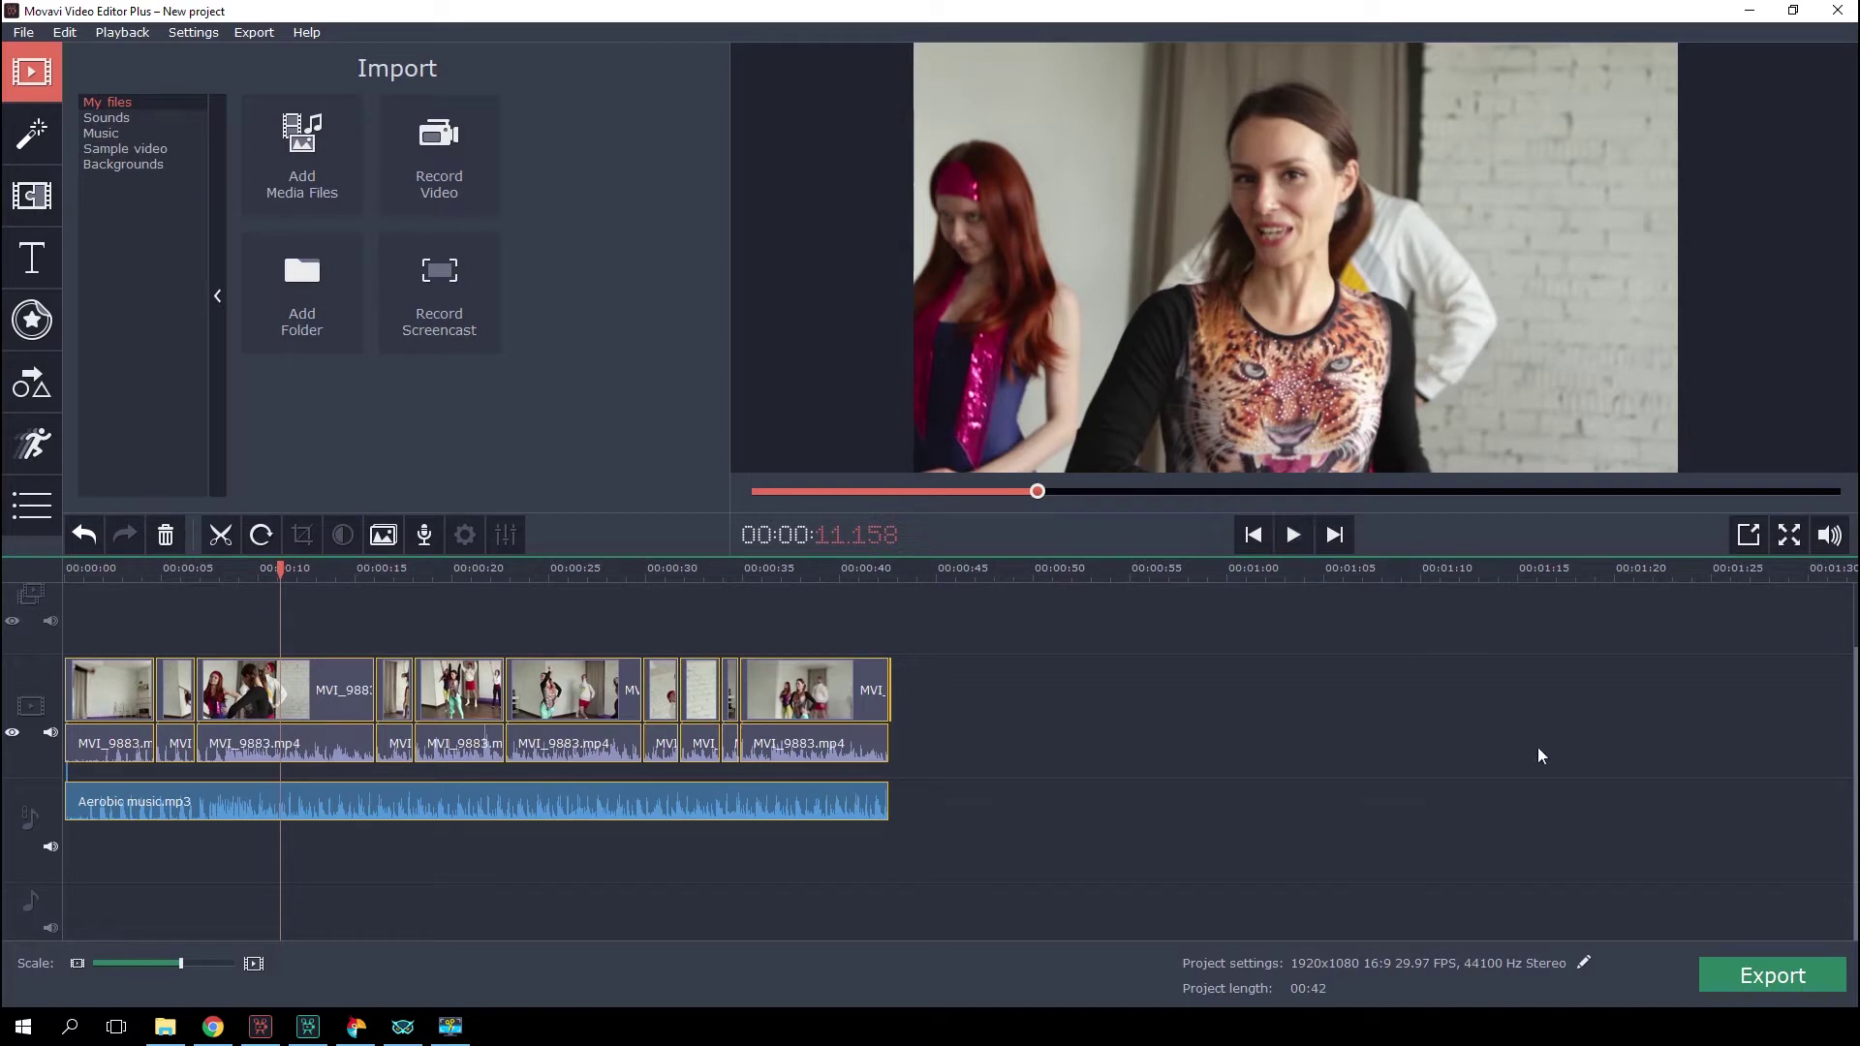
# - Set a custom project width of 1440 for a 1440x1080 (4:3) frame, then select the first clip
pyautogui.click(1585, 967)
pyautogui.click(918, 454)
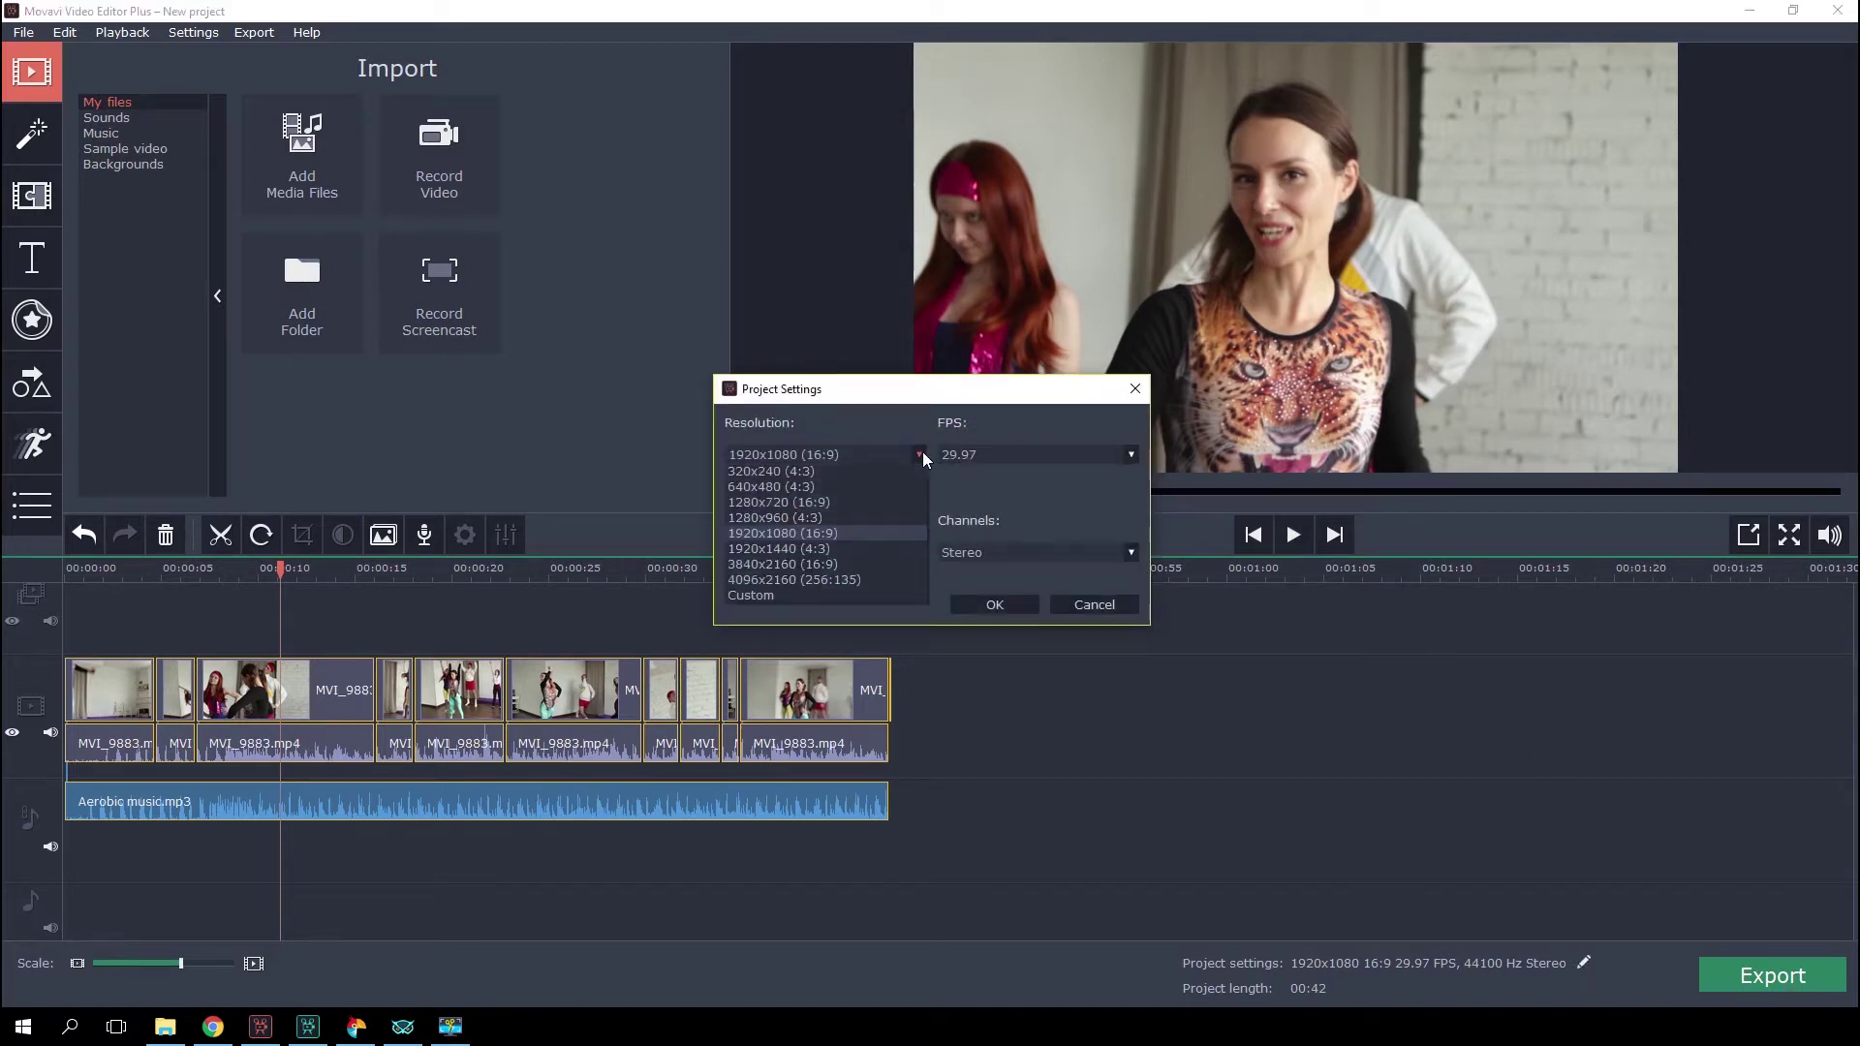
pyautogui.click(862, 533)
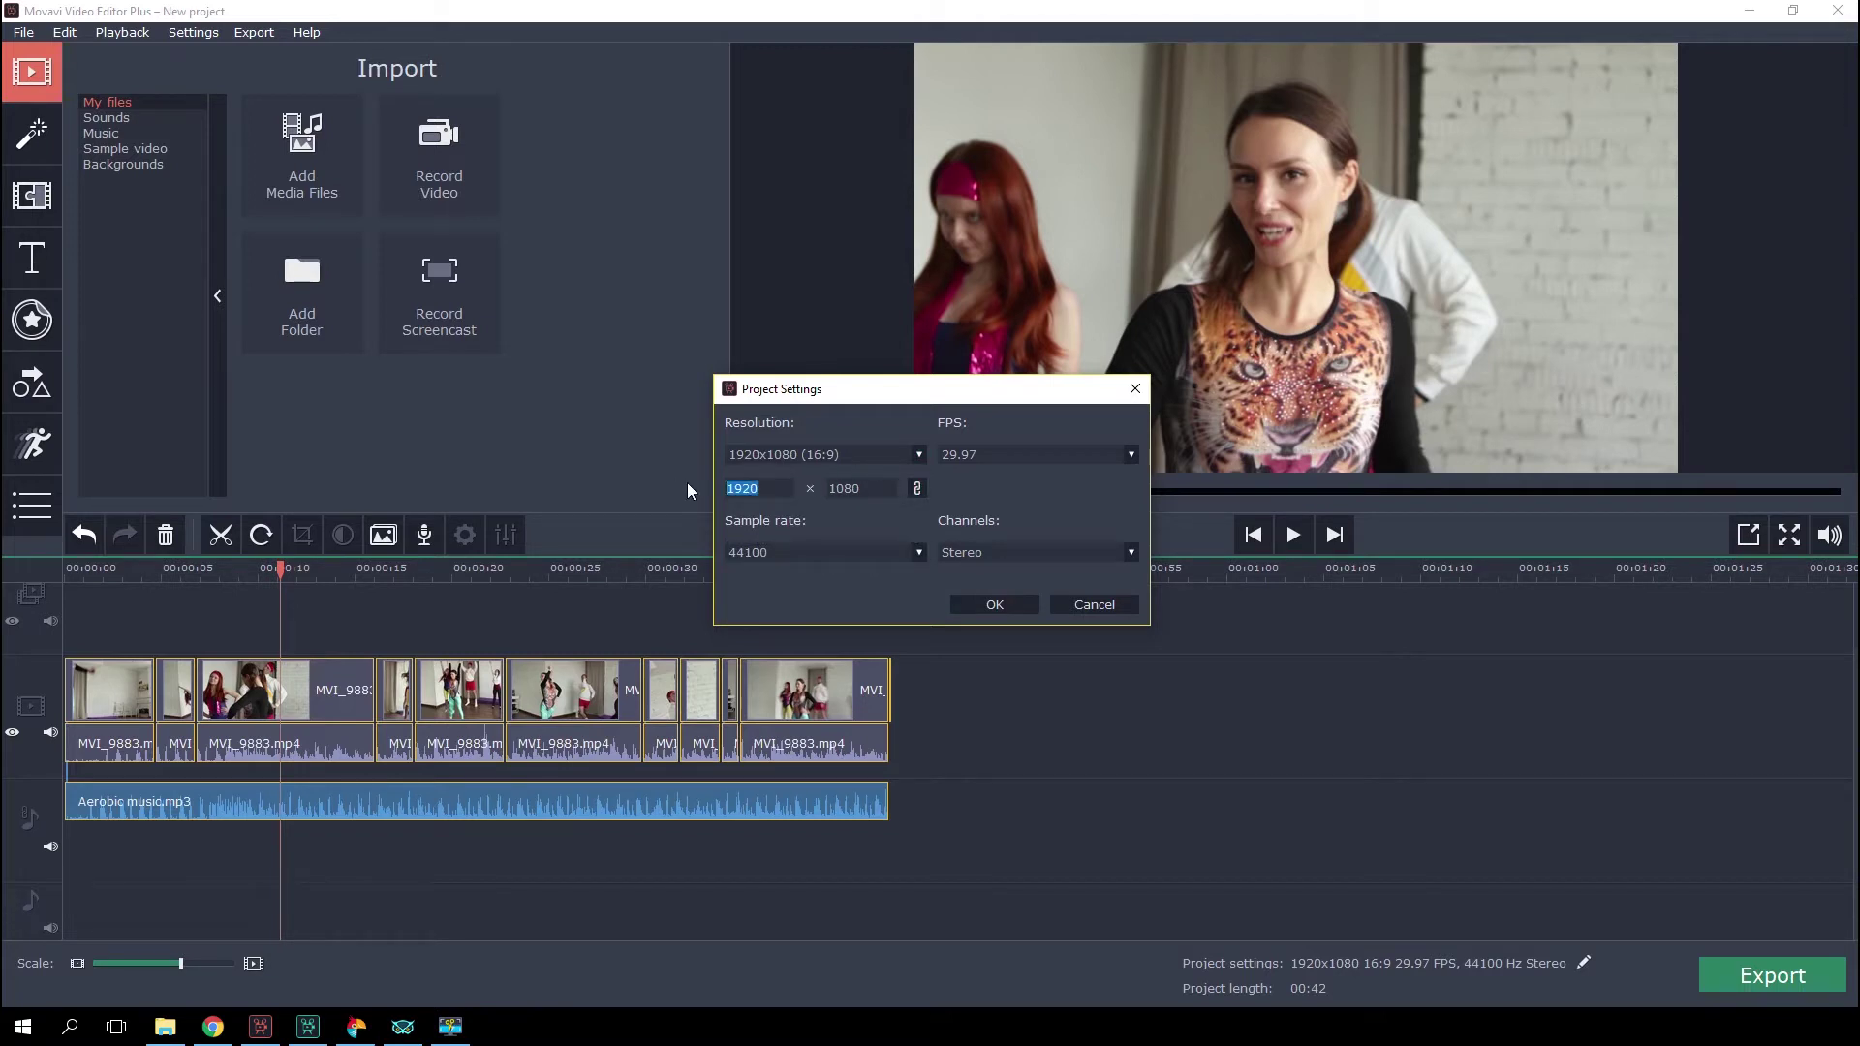
pyautogui.write('1440')
pyautogui.click(1000, 603)
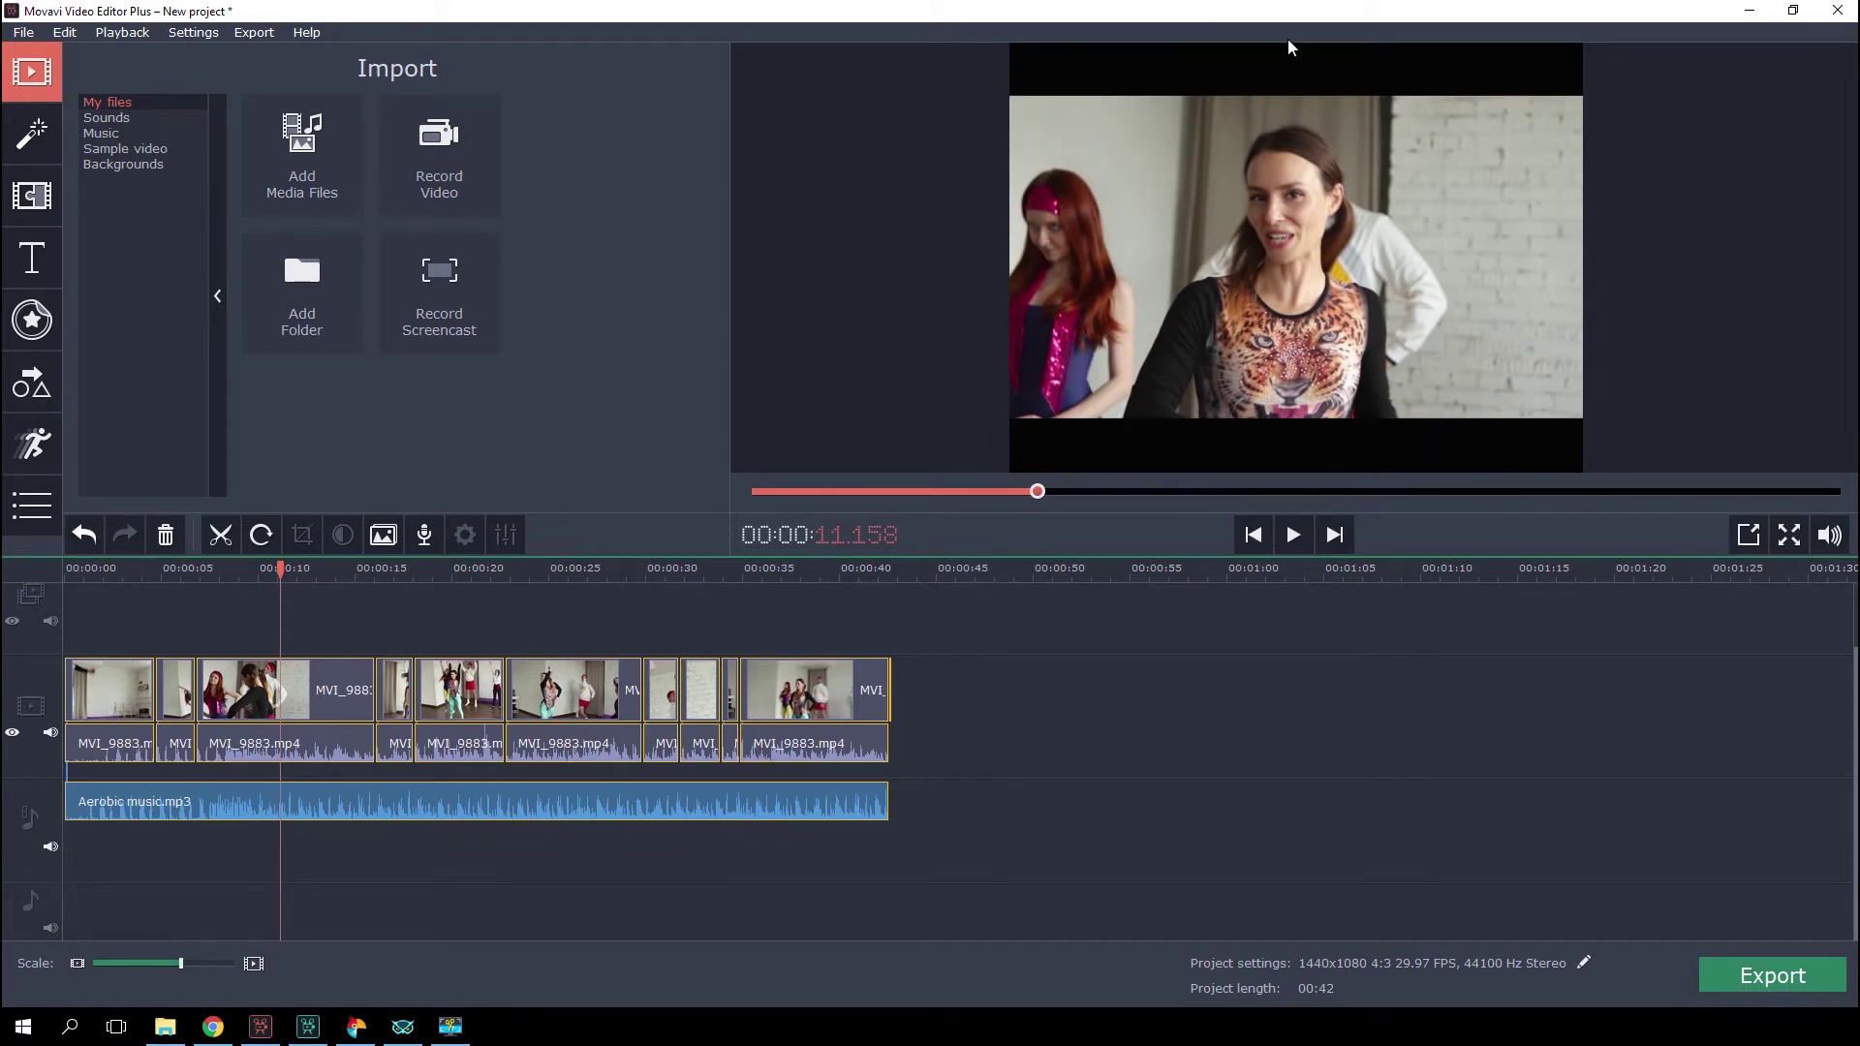
pyautogui.click(111, 685)
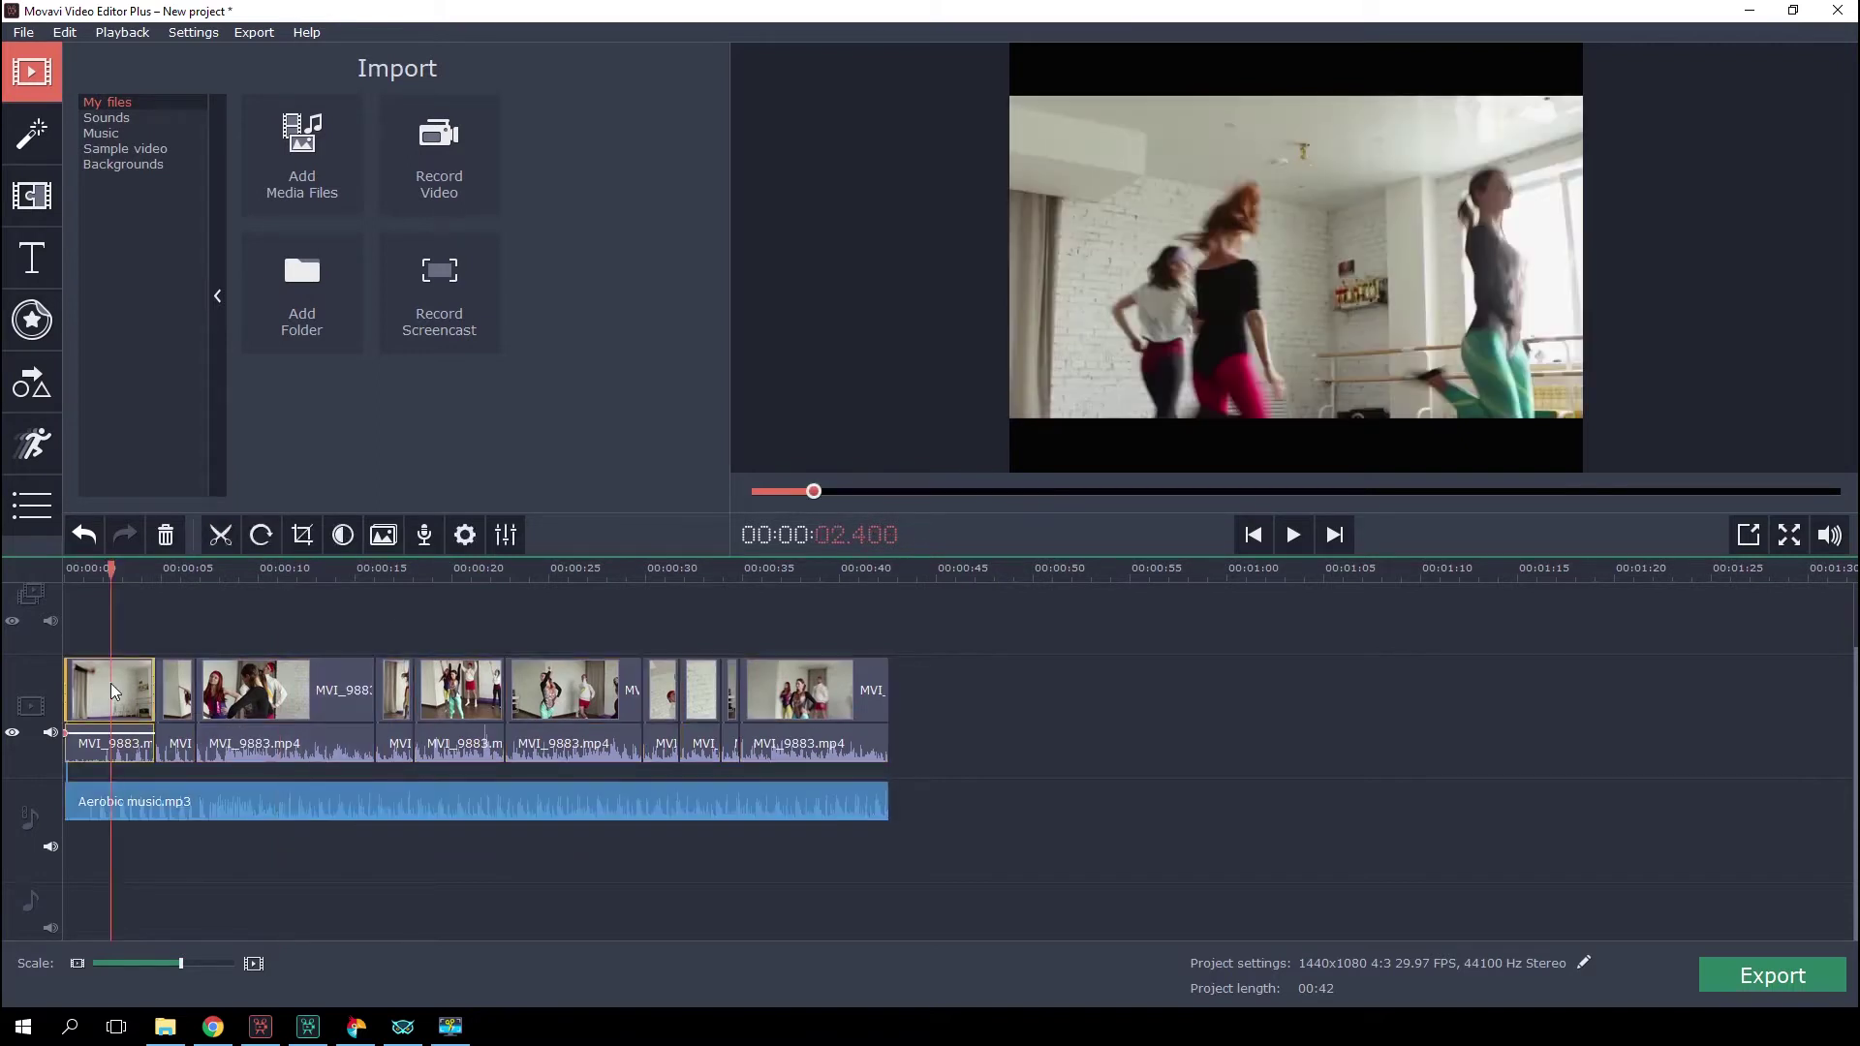
# - Crop each timeline clip in turn with Crop and Rotate so it fills the 4:3 frame
pyautogui.click(293, 543)
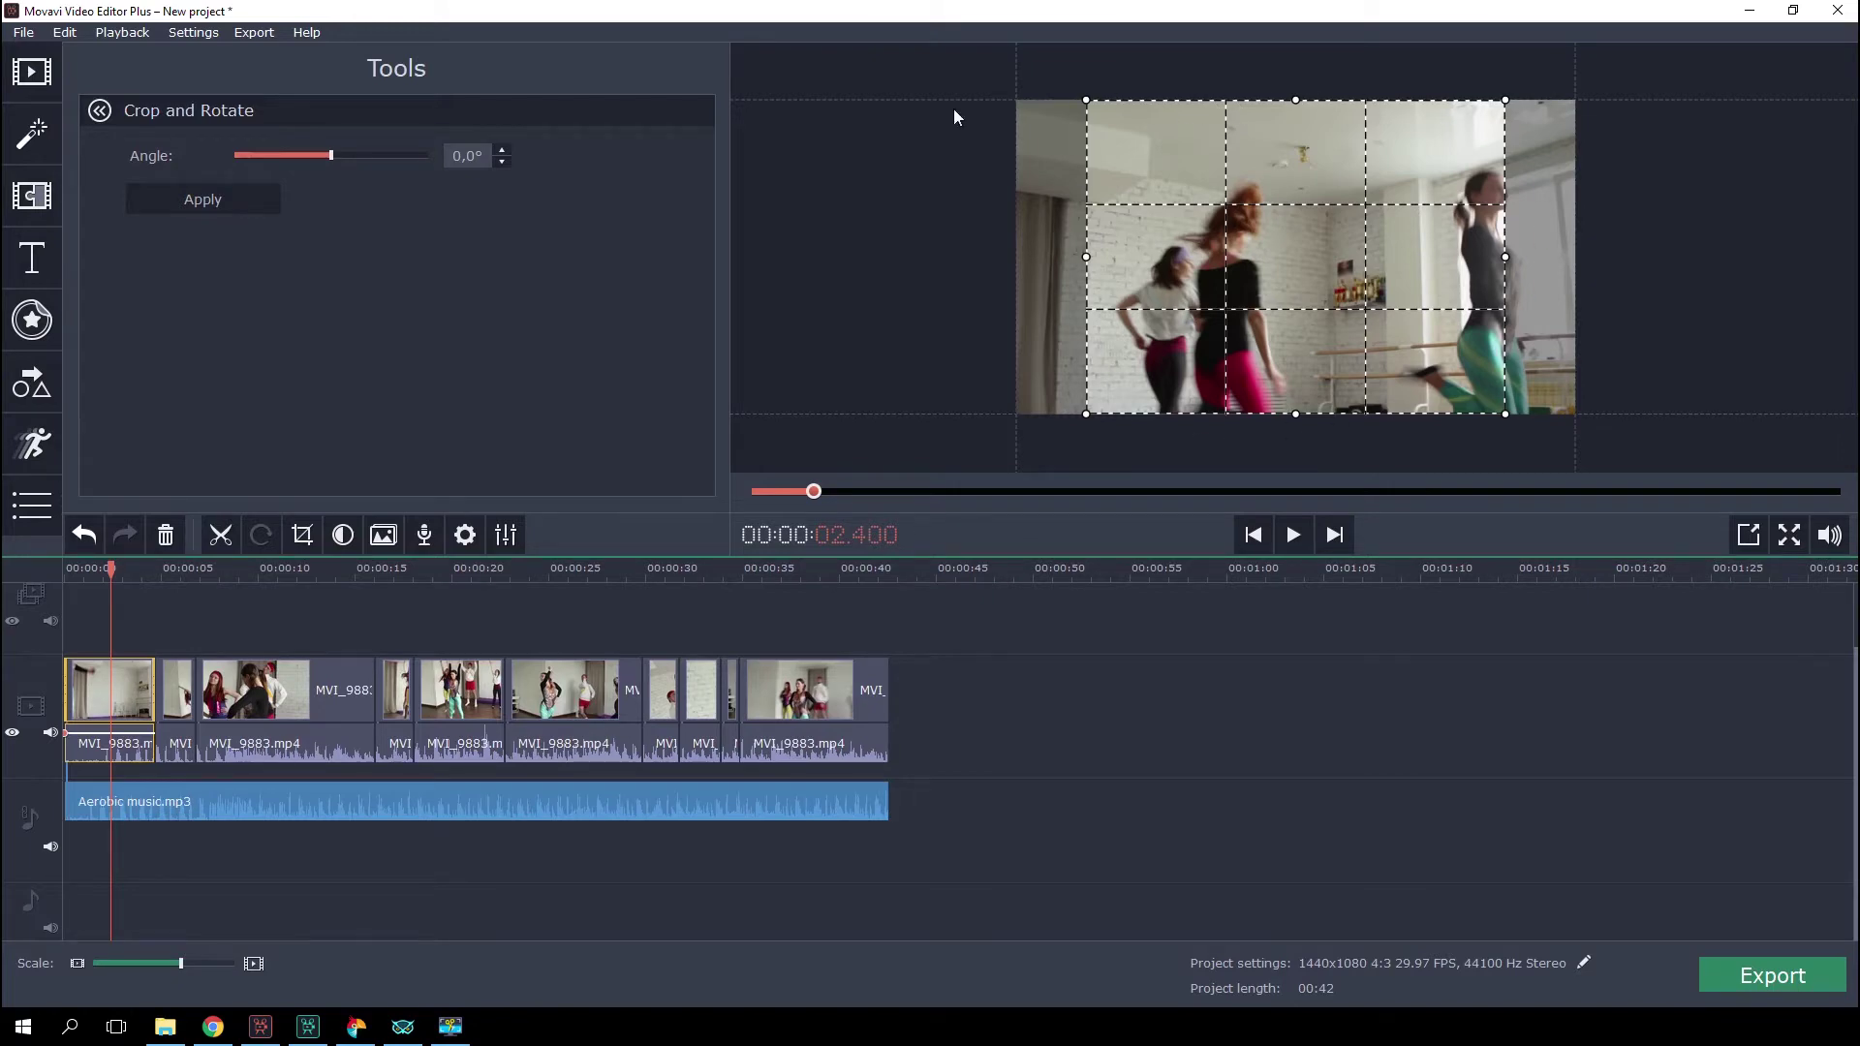
pyautogui.click(193, 198)
pyautogui.click(174, 691)
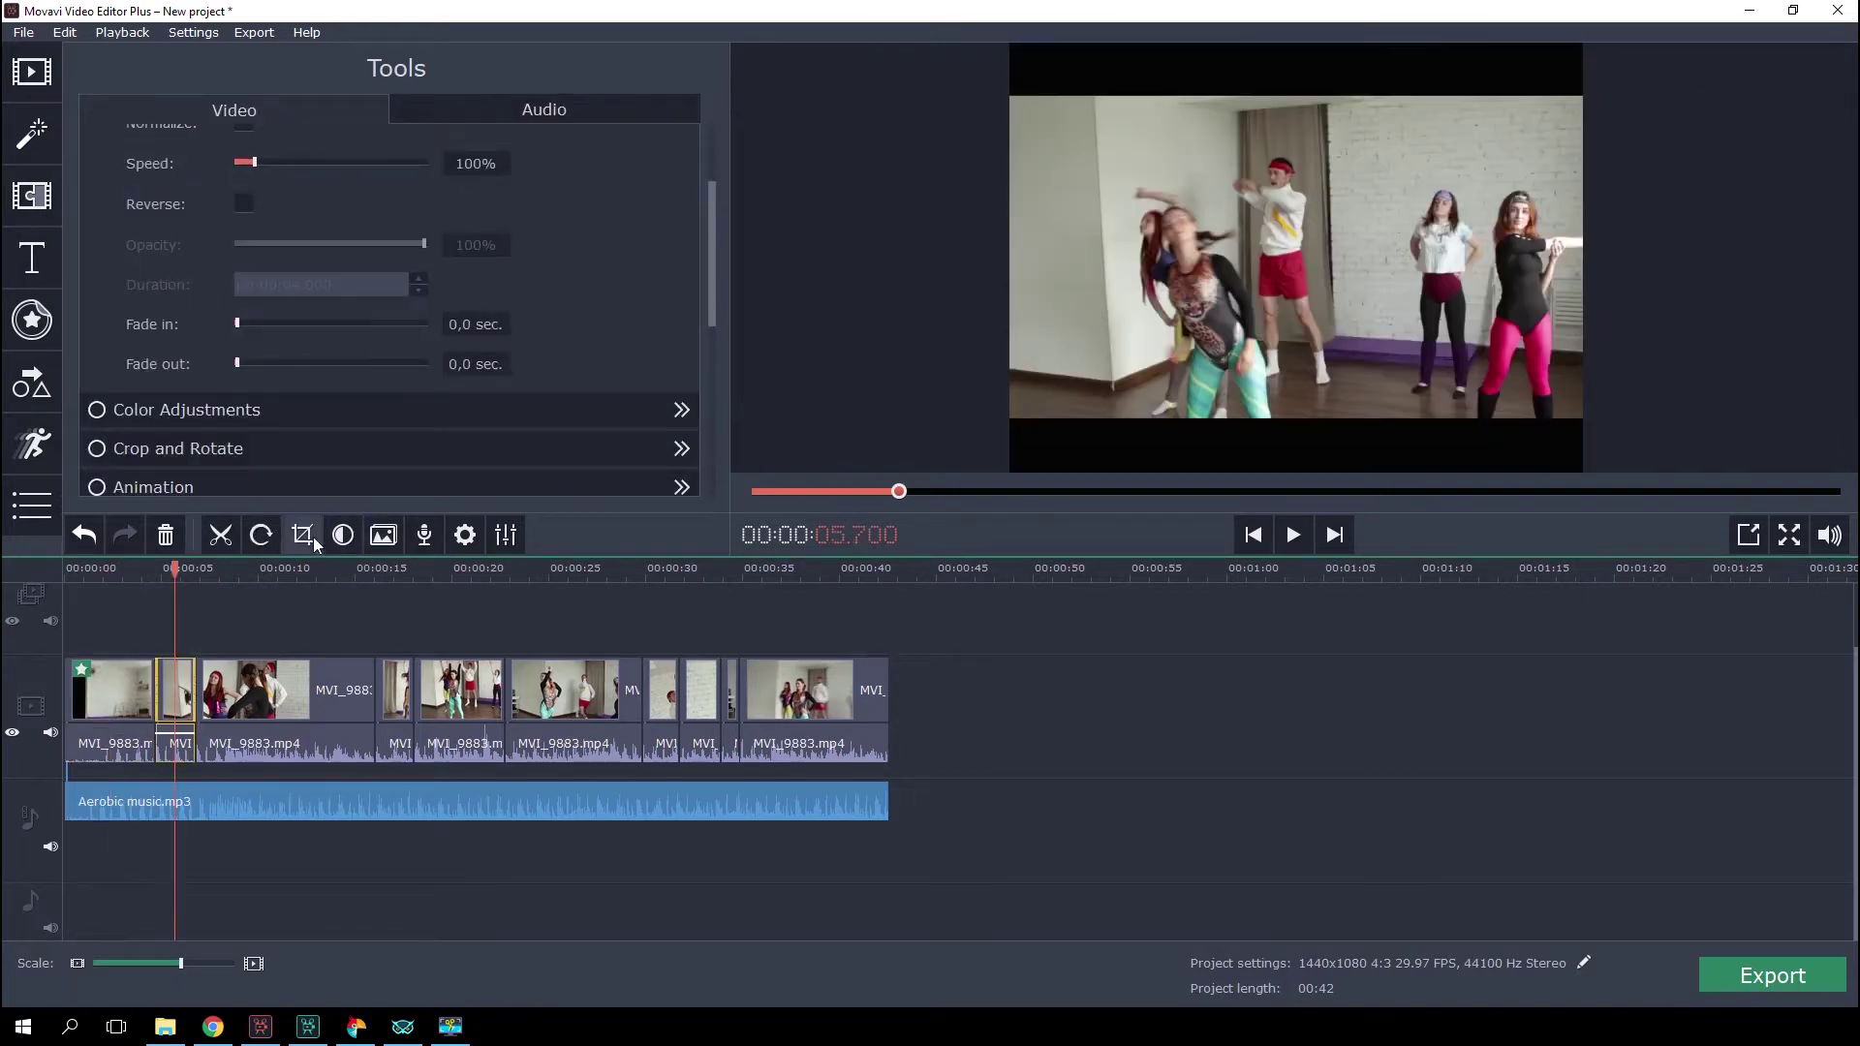
pyautogui.click(257, 692)
pyautogui.click(302, 534)
pyautogui.click(203, 199)
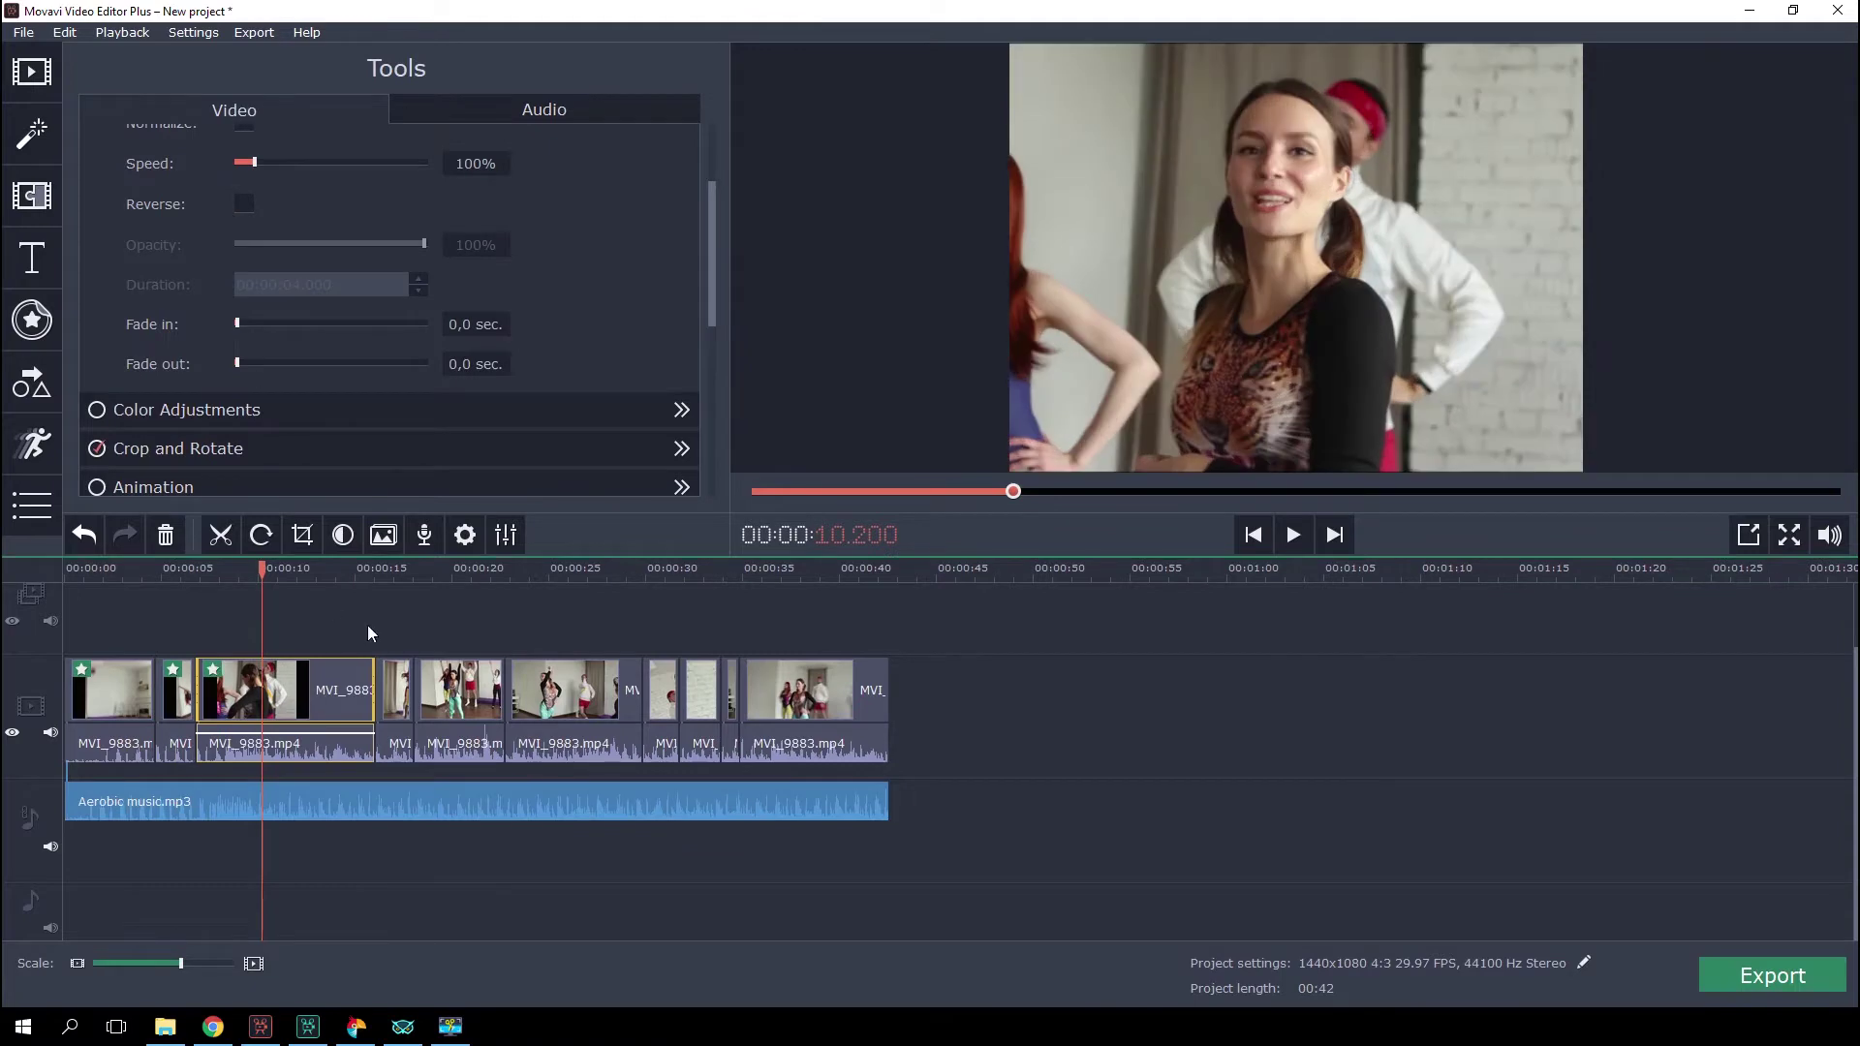
pyautogui.click(393, 691)
pyautogui.click(302, 534)
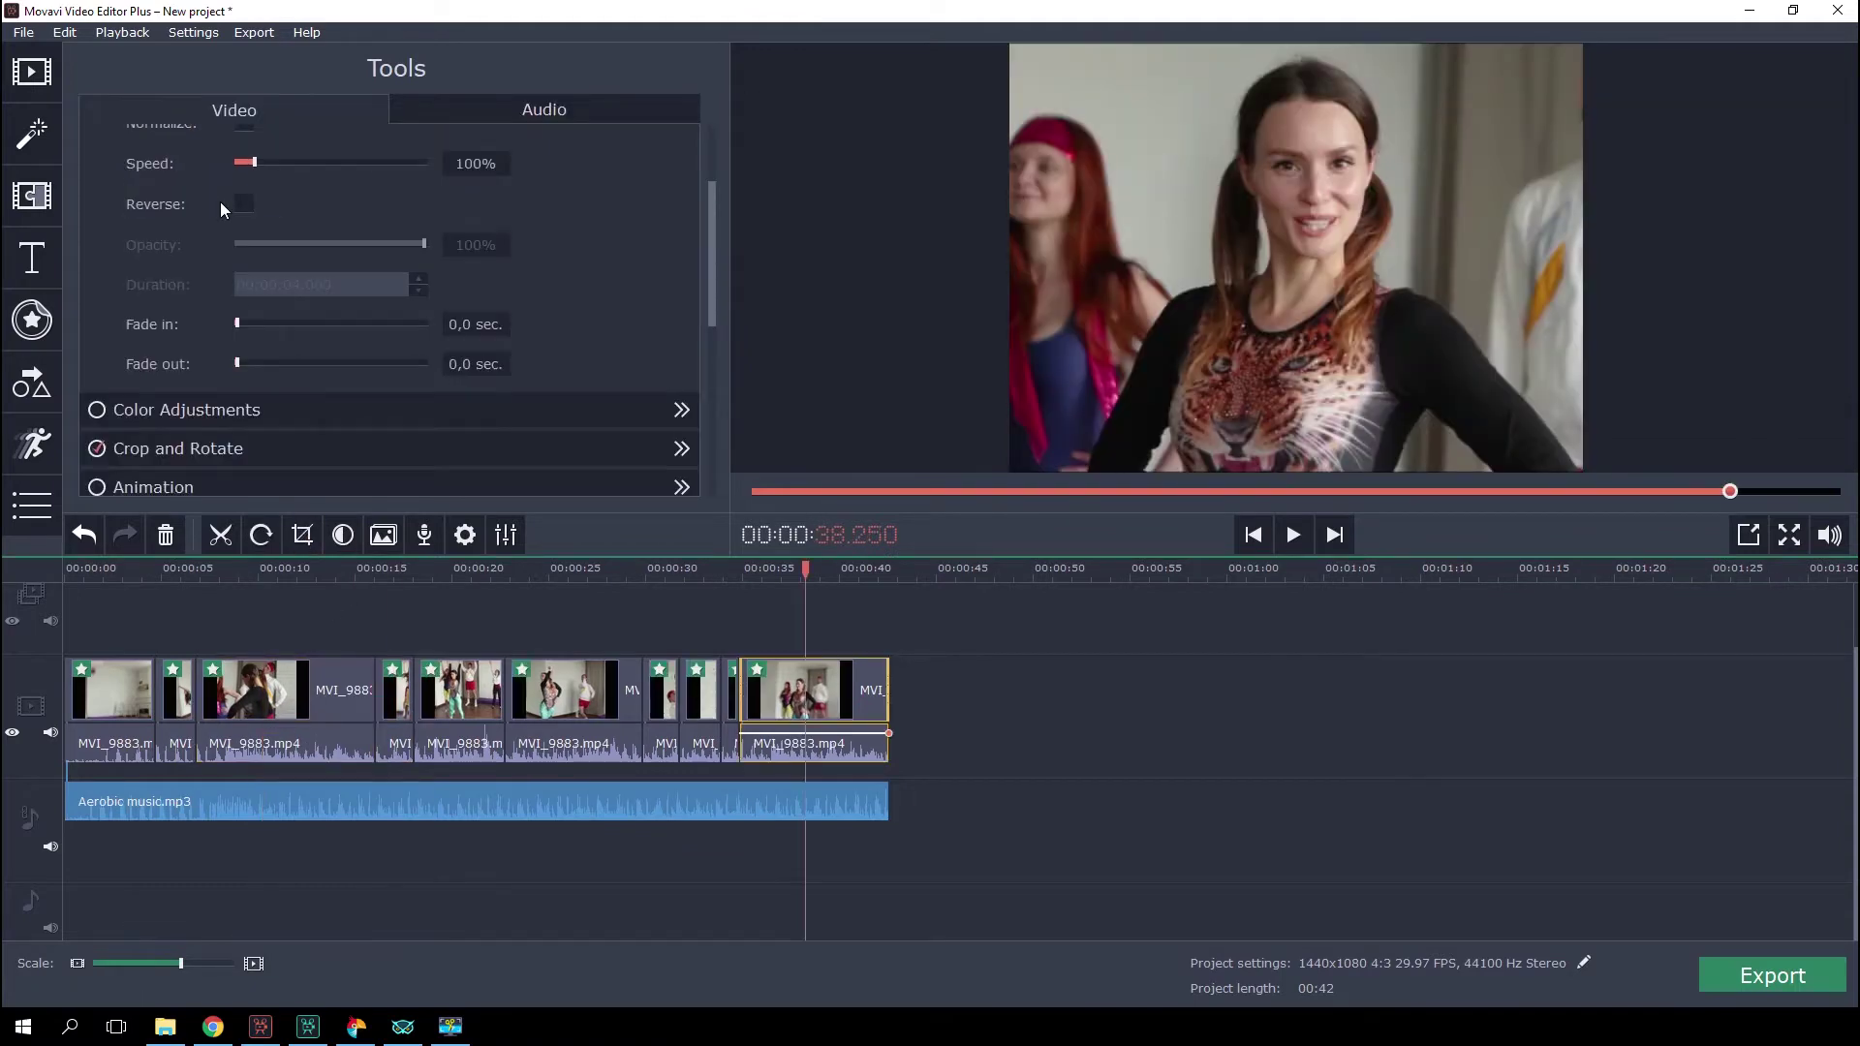
pyautogui.click(1781, 977)
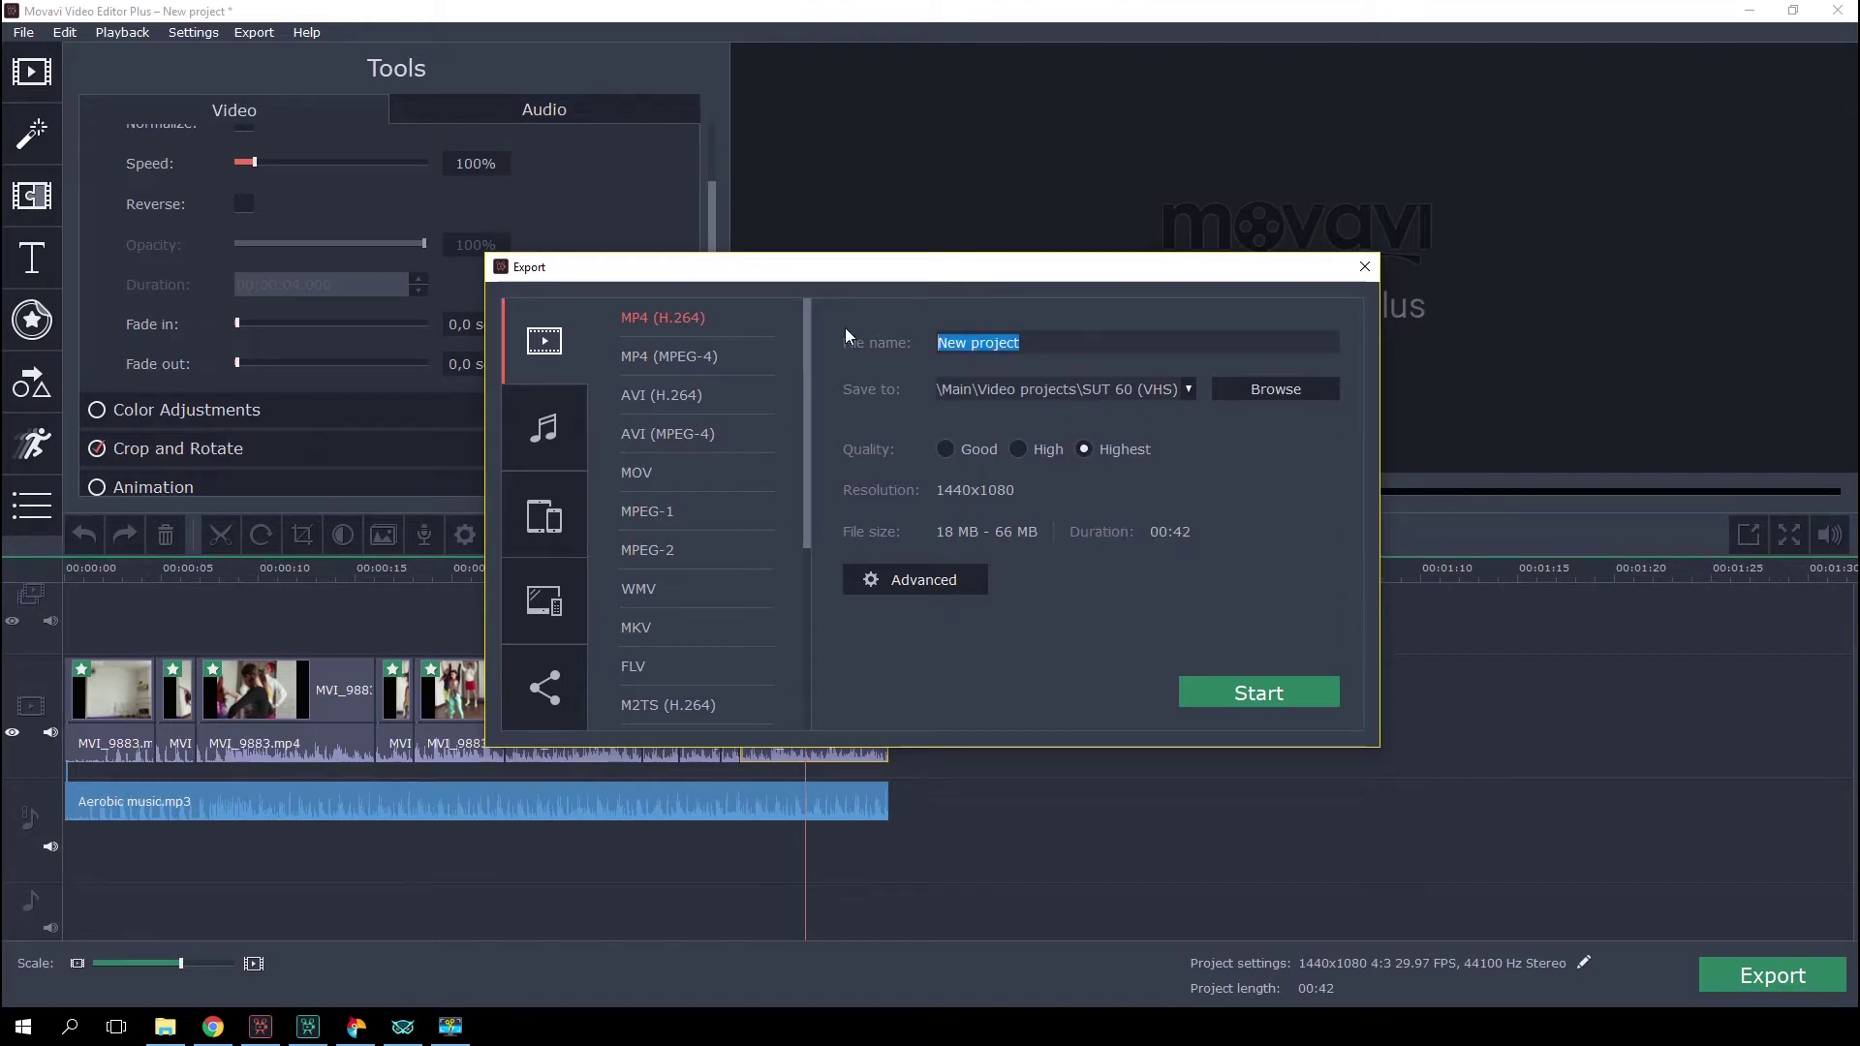
# - Name the export 'Aerobic' and start exporting it as MP4 at Highest quality
pyautogui.write('Aerobics')
pyautogui.click(1275, 699)
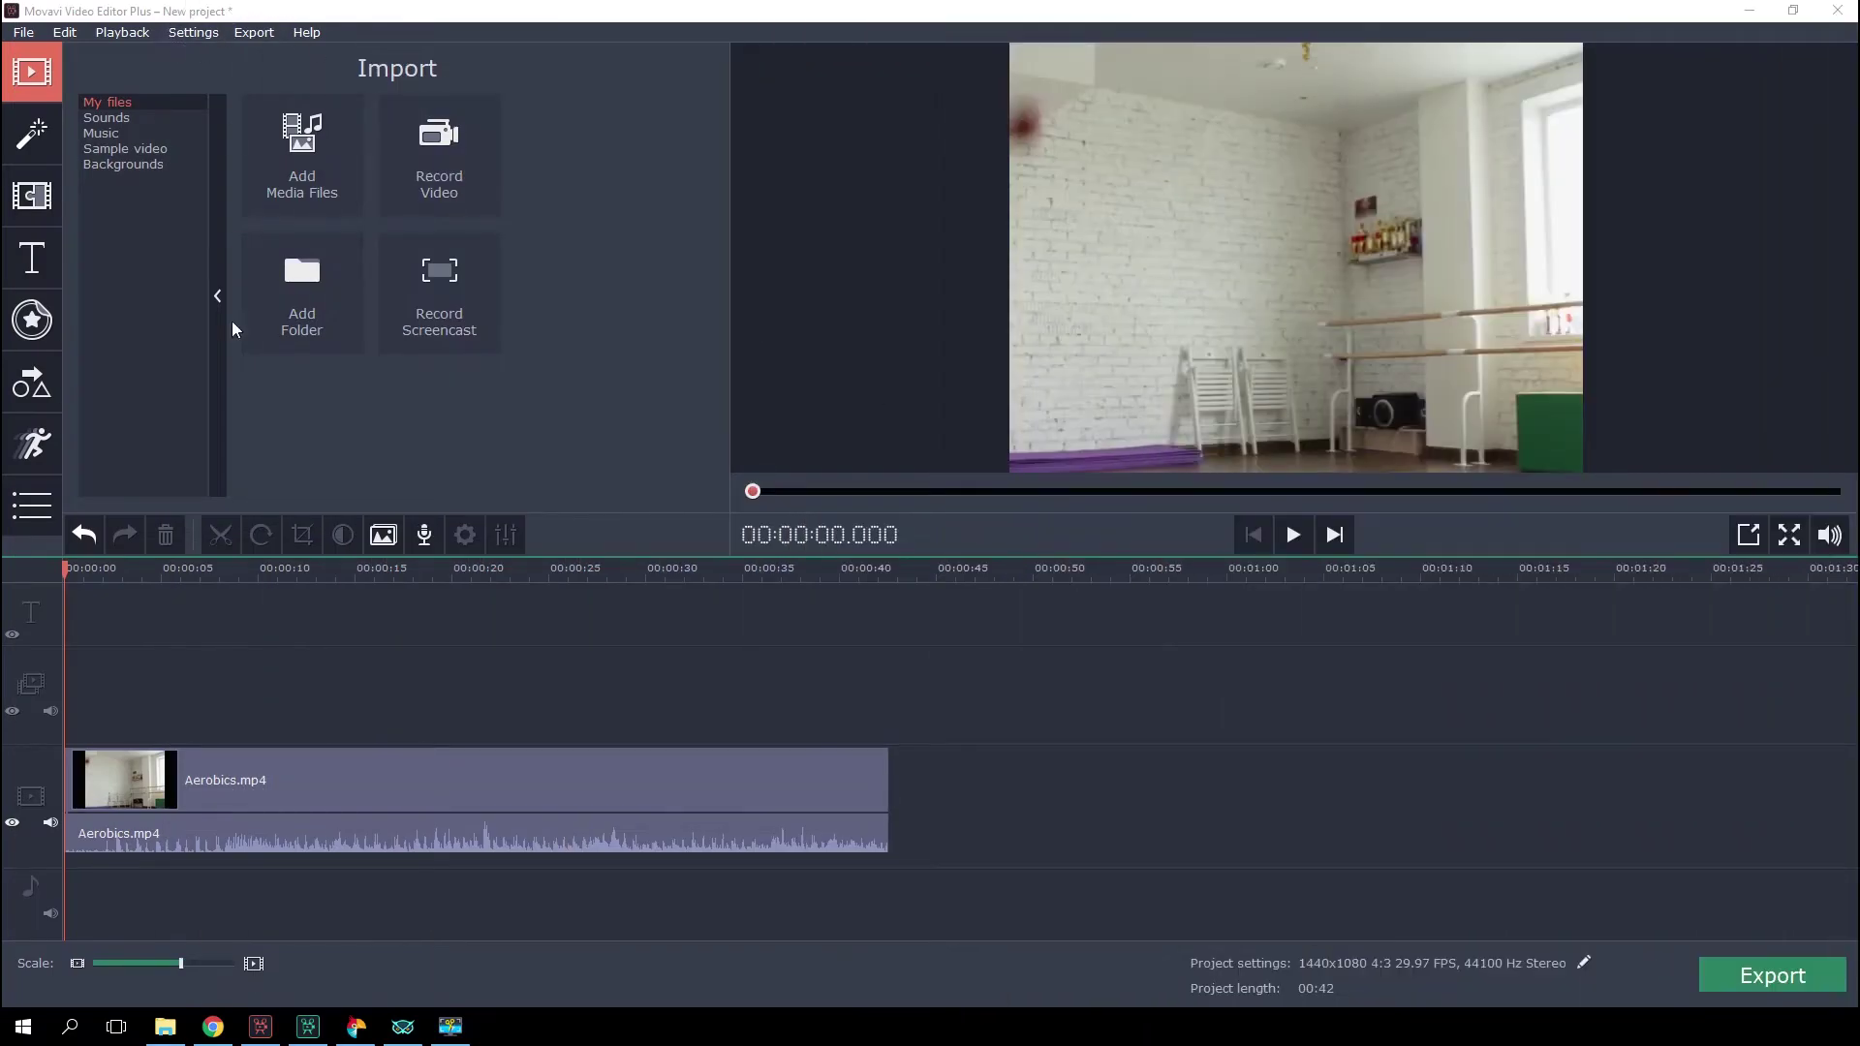
# - Drag the Retro filters Old movie - 70s and Old movie - scratches onto the Aerobics.mp4 clip
pyautogui.press('space')
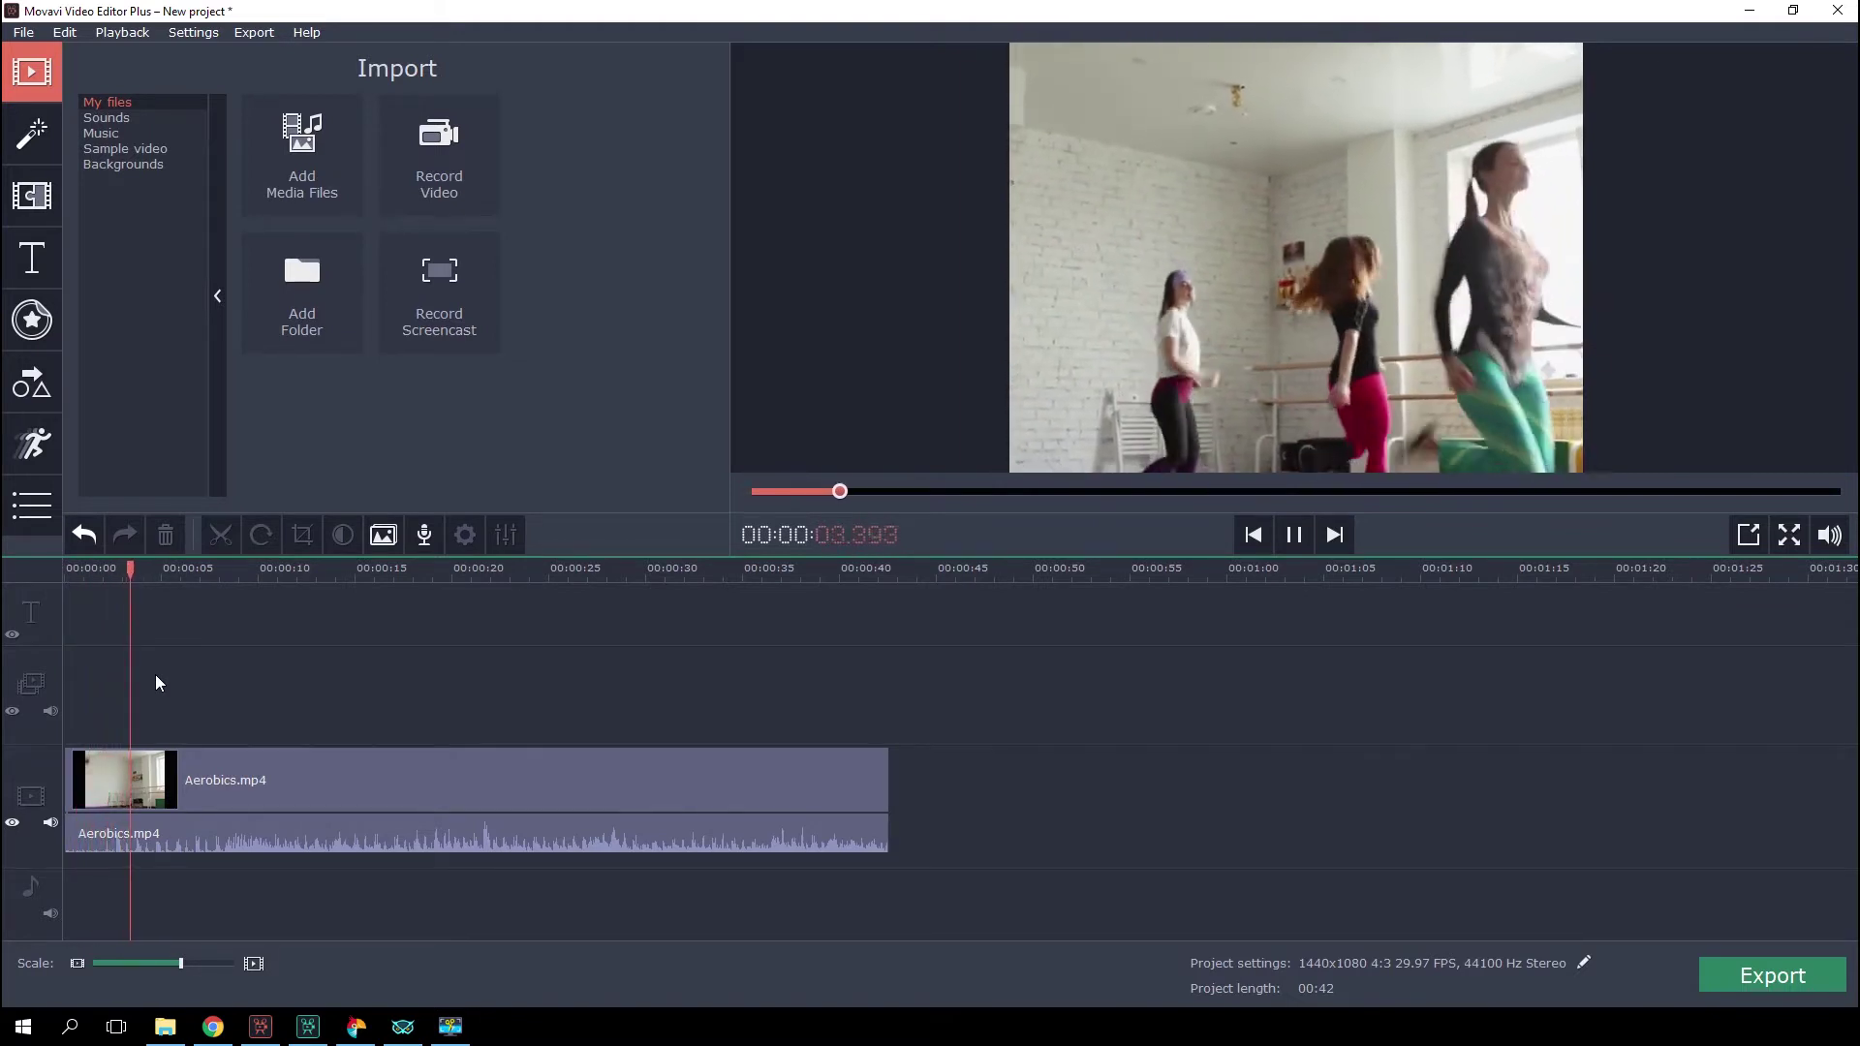
pyautogui.press('space')
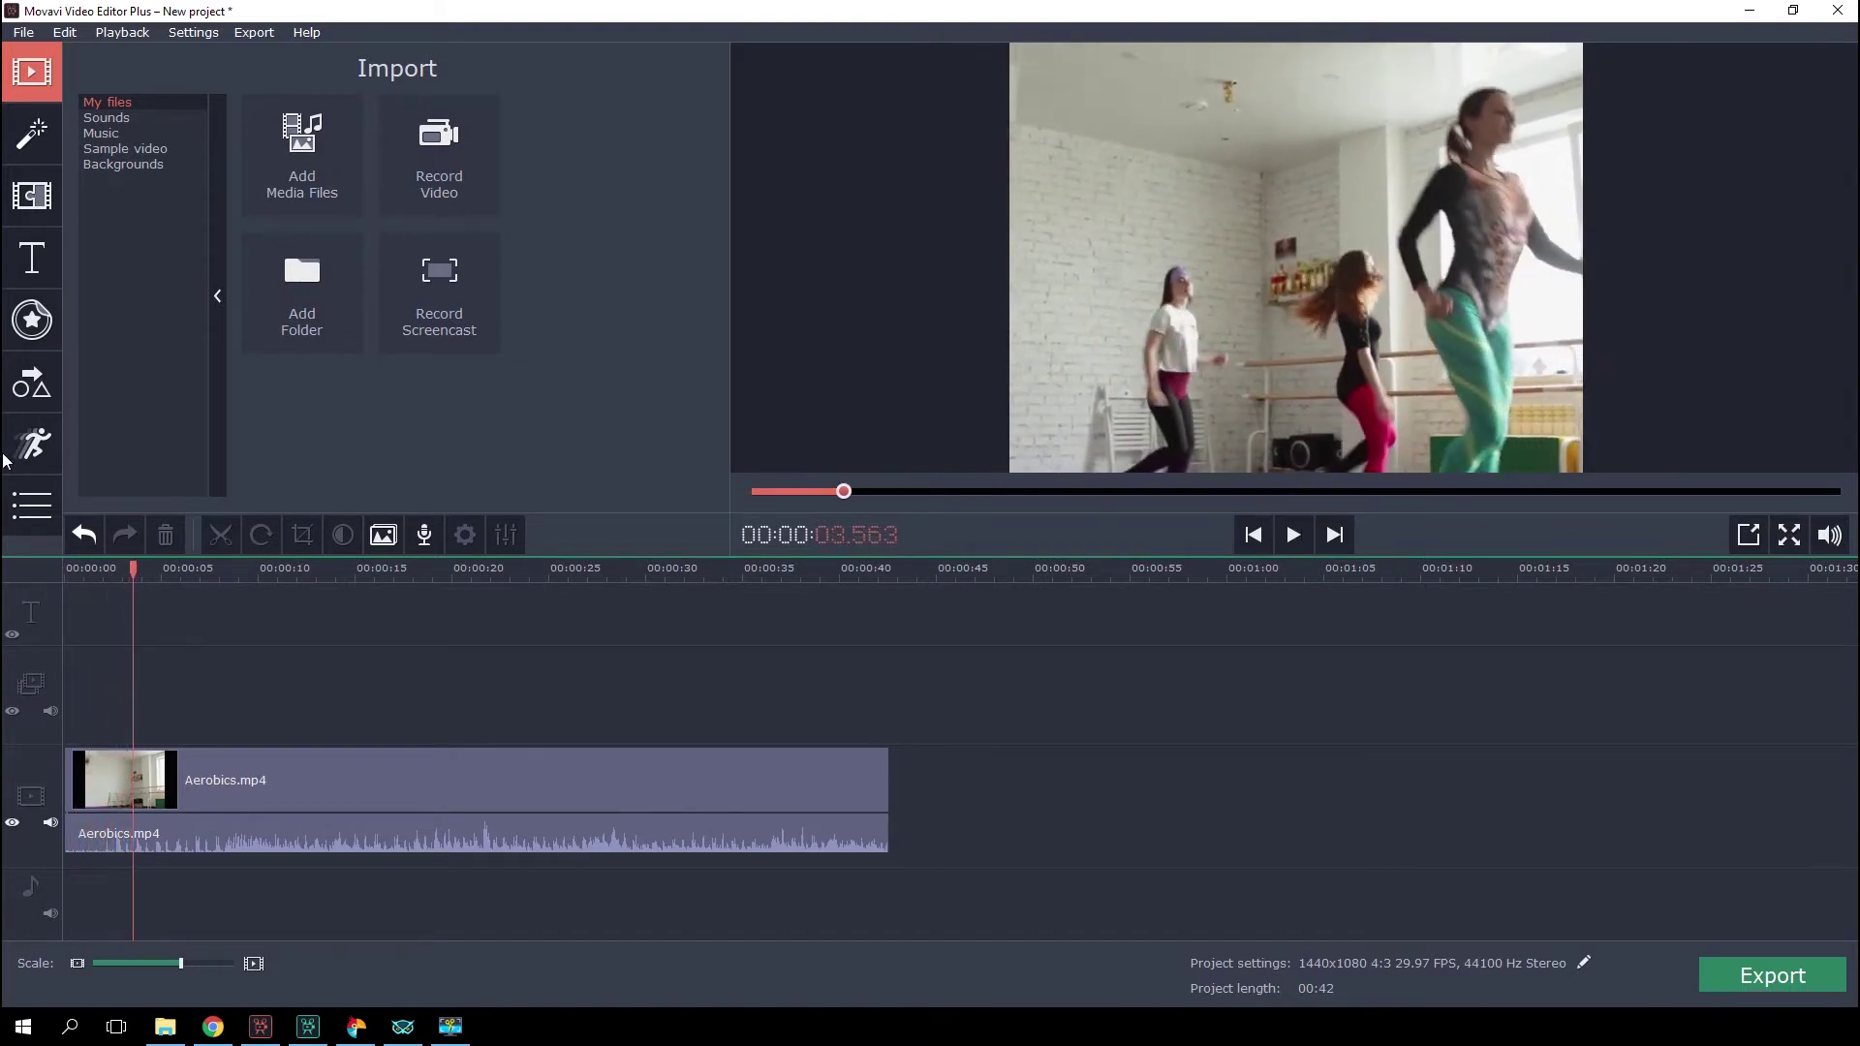
pyautogui.click(30, 133)
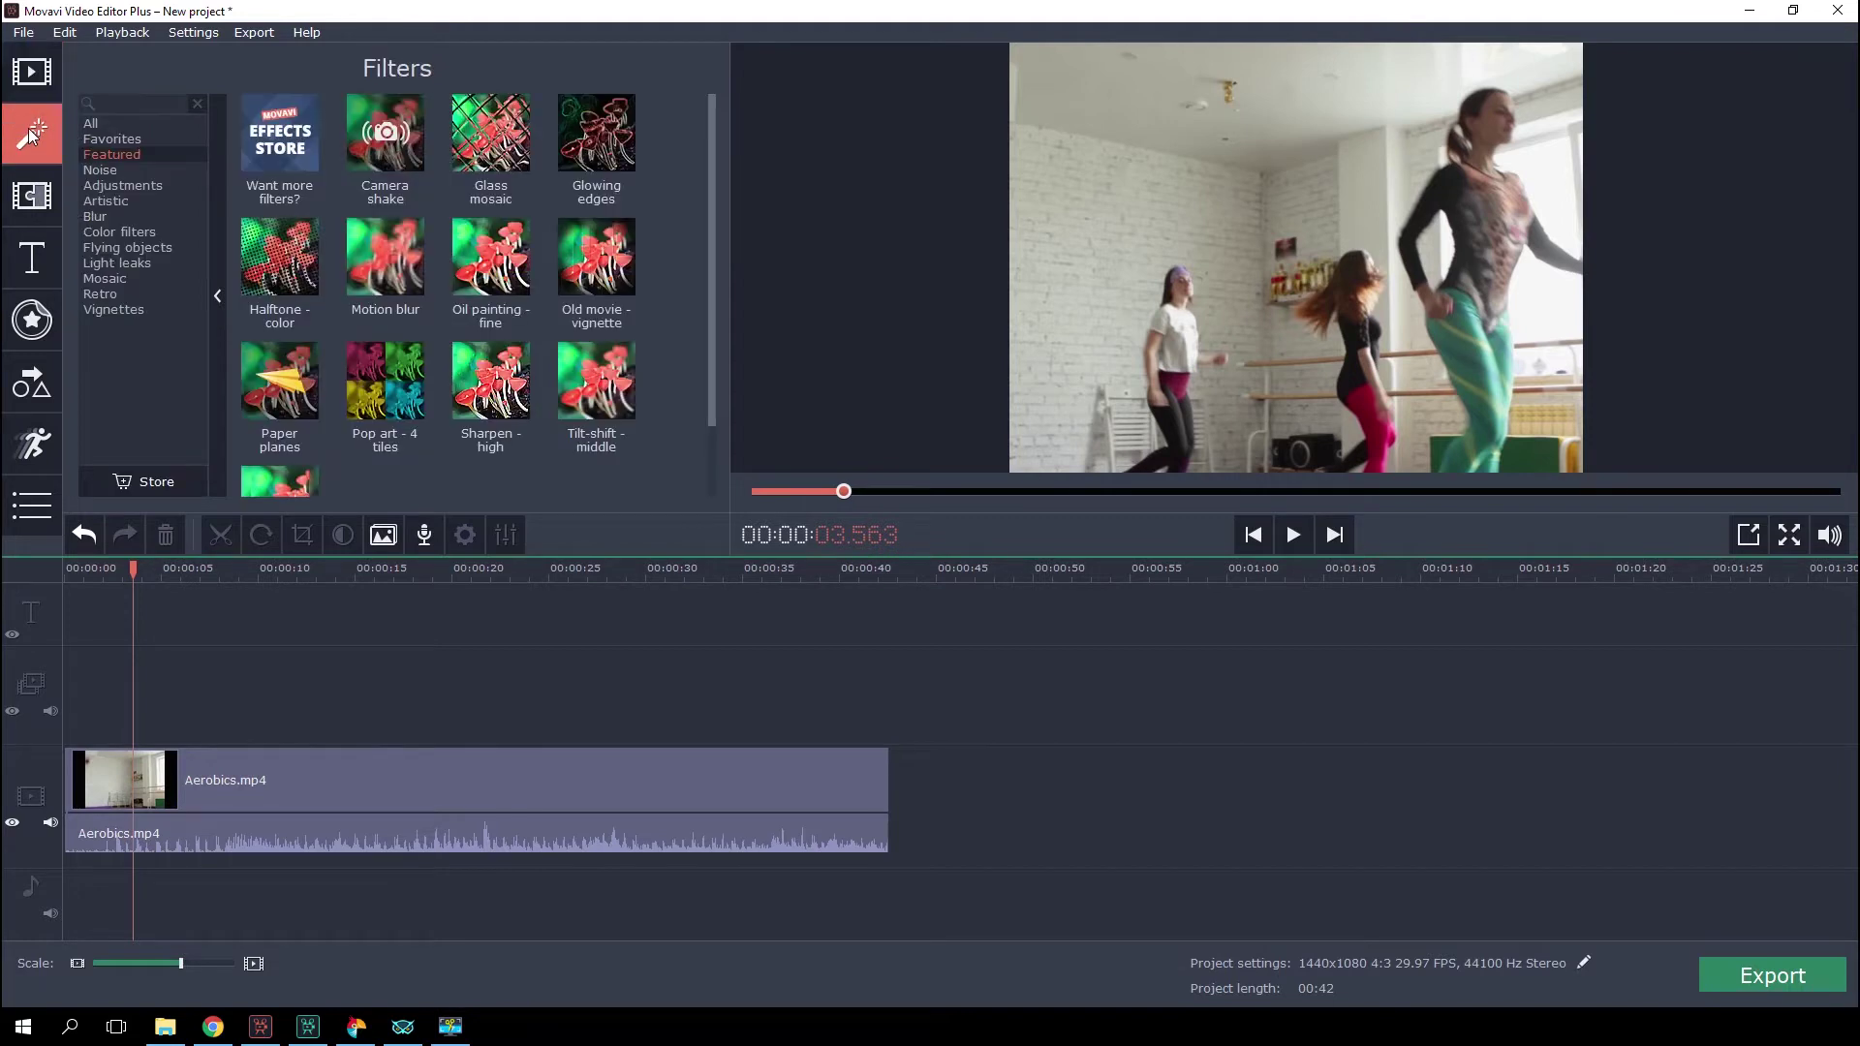
pyautogui.click(99, 293)
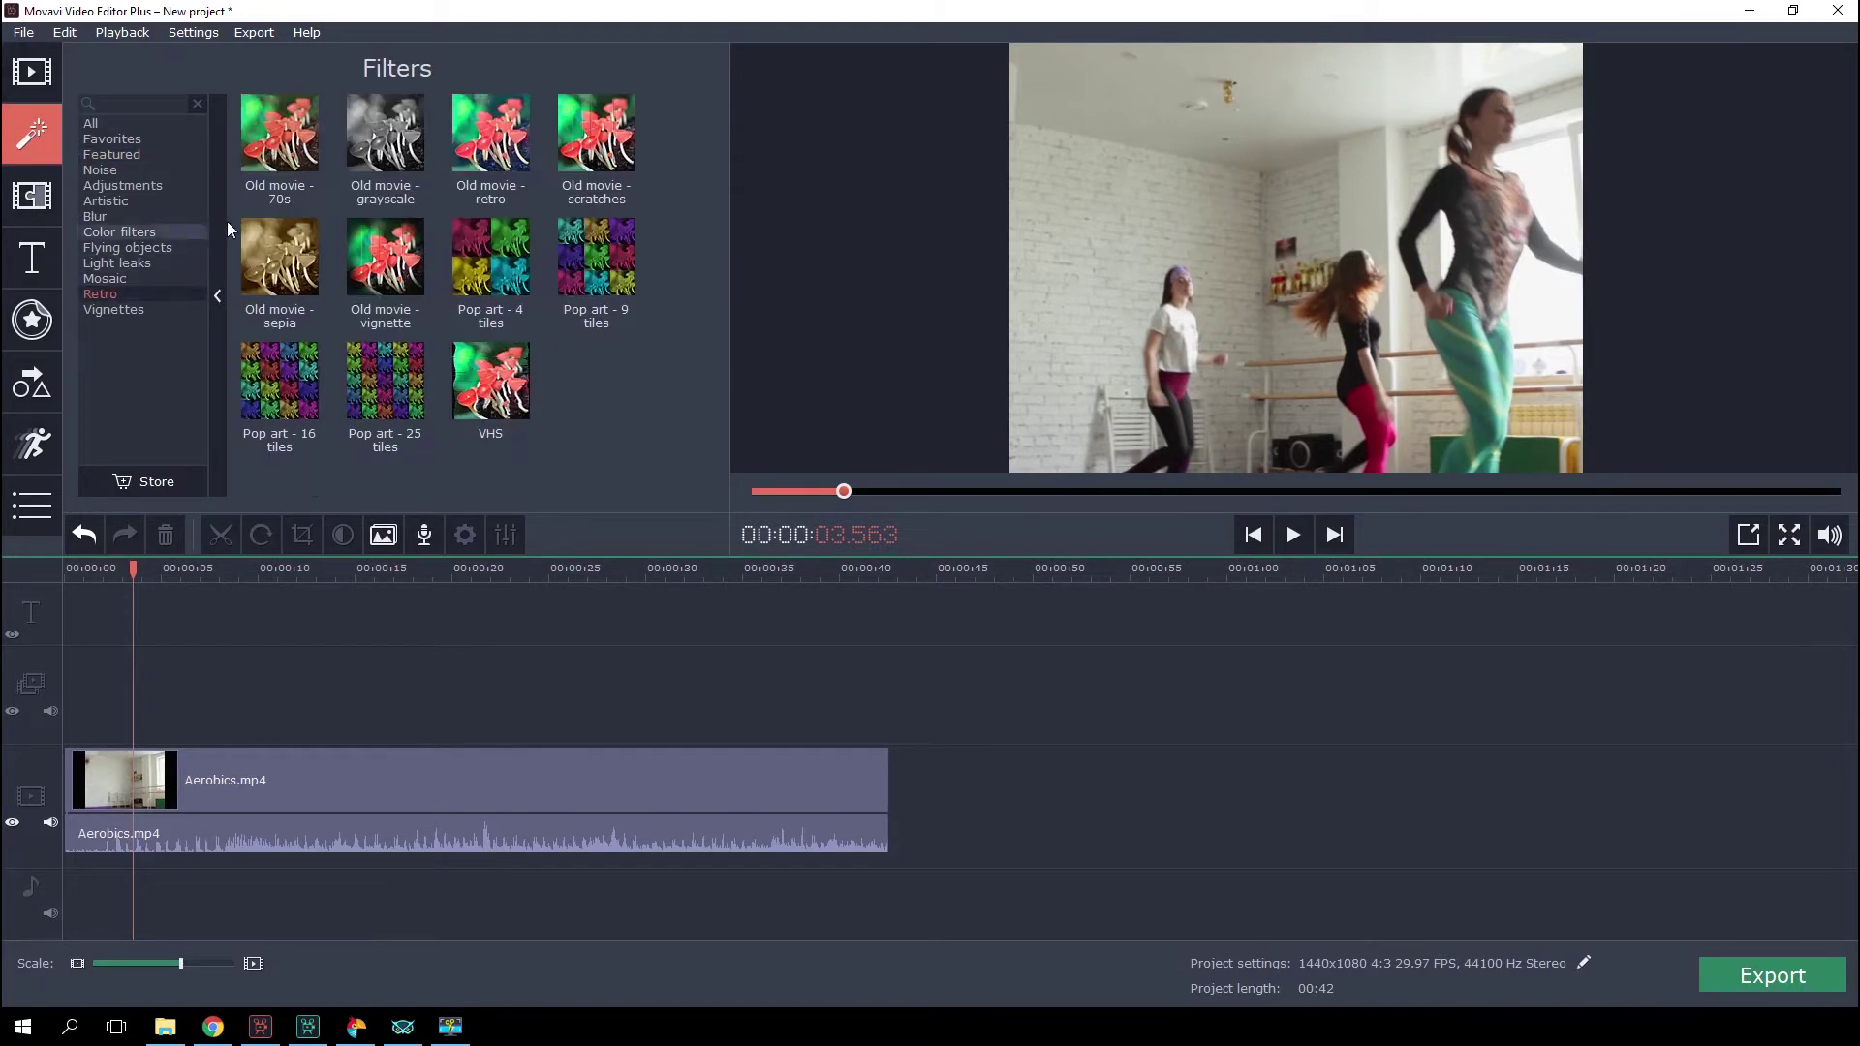
pyautogui.moveTo(308, 159); pyautogui.dragTo(169, 790)
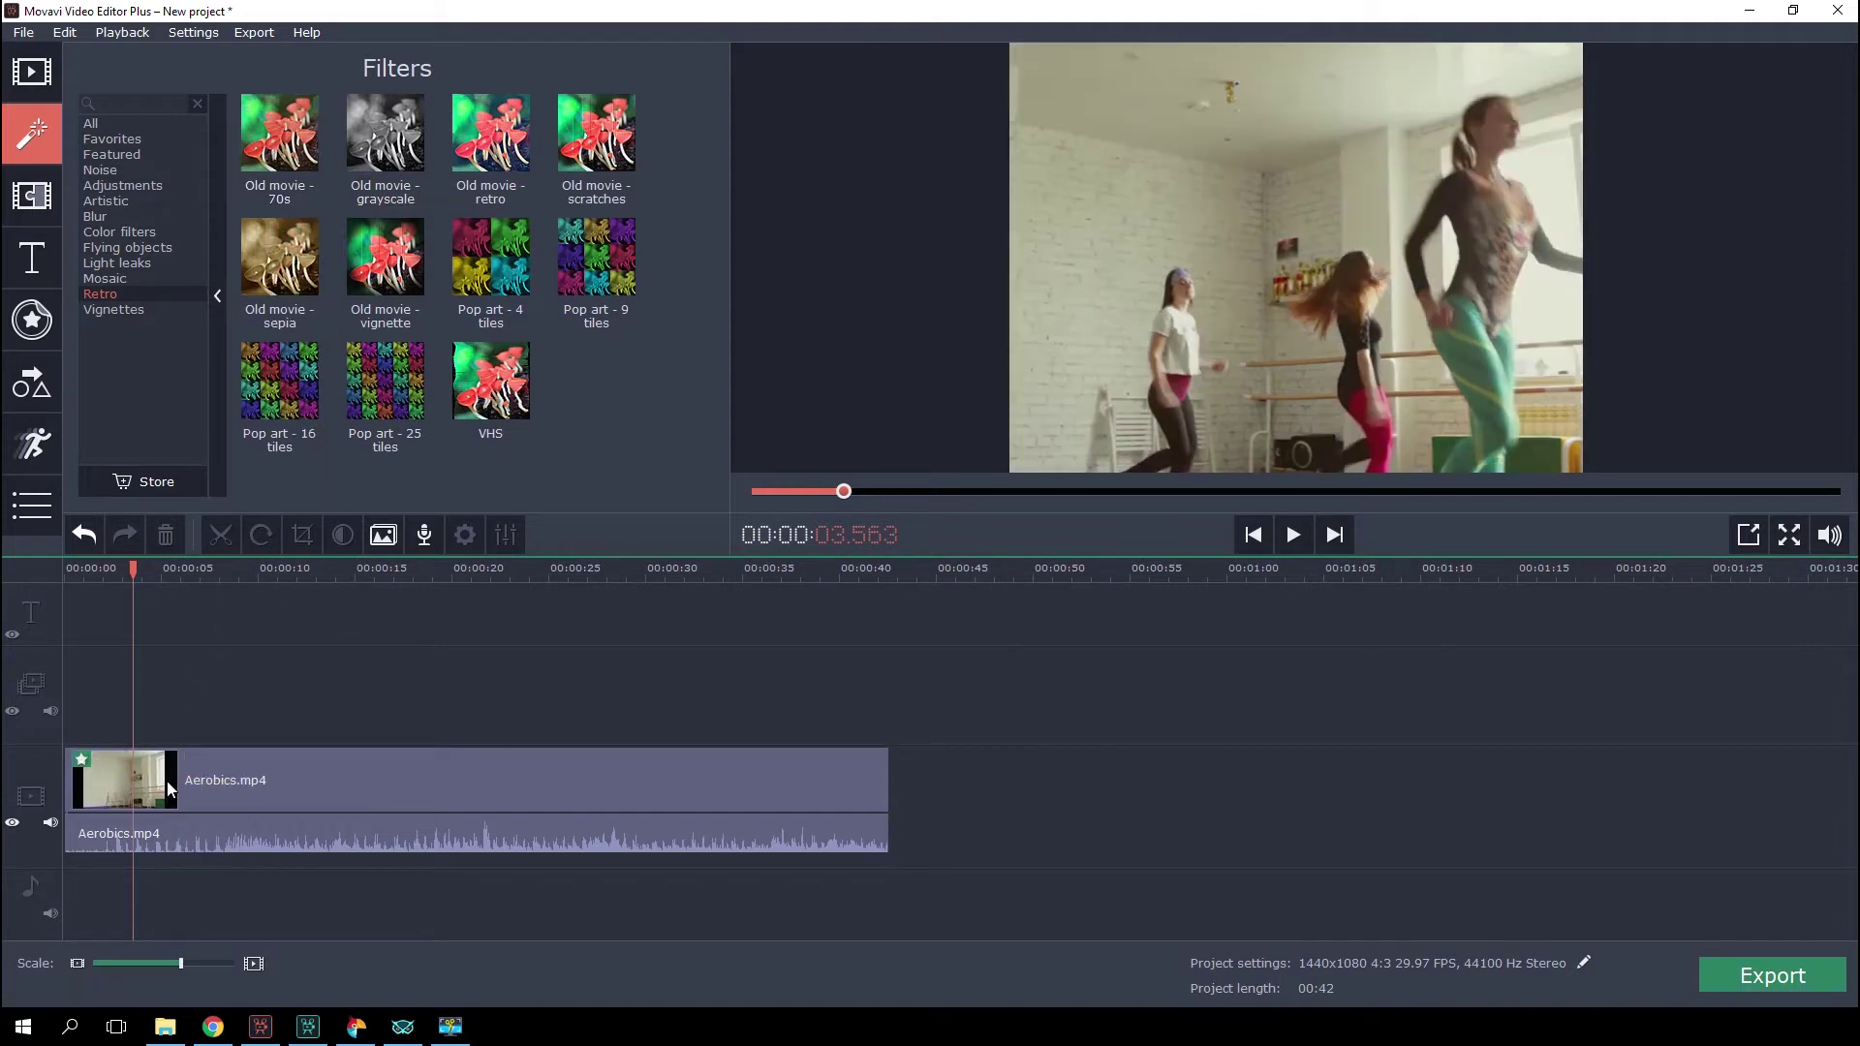
pyautogui.moveTo(589, 147); pyautogui.dragTo(132, 788)
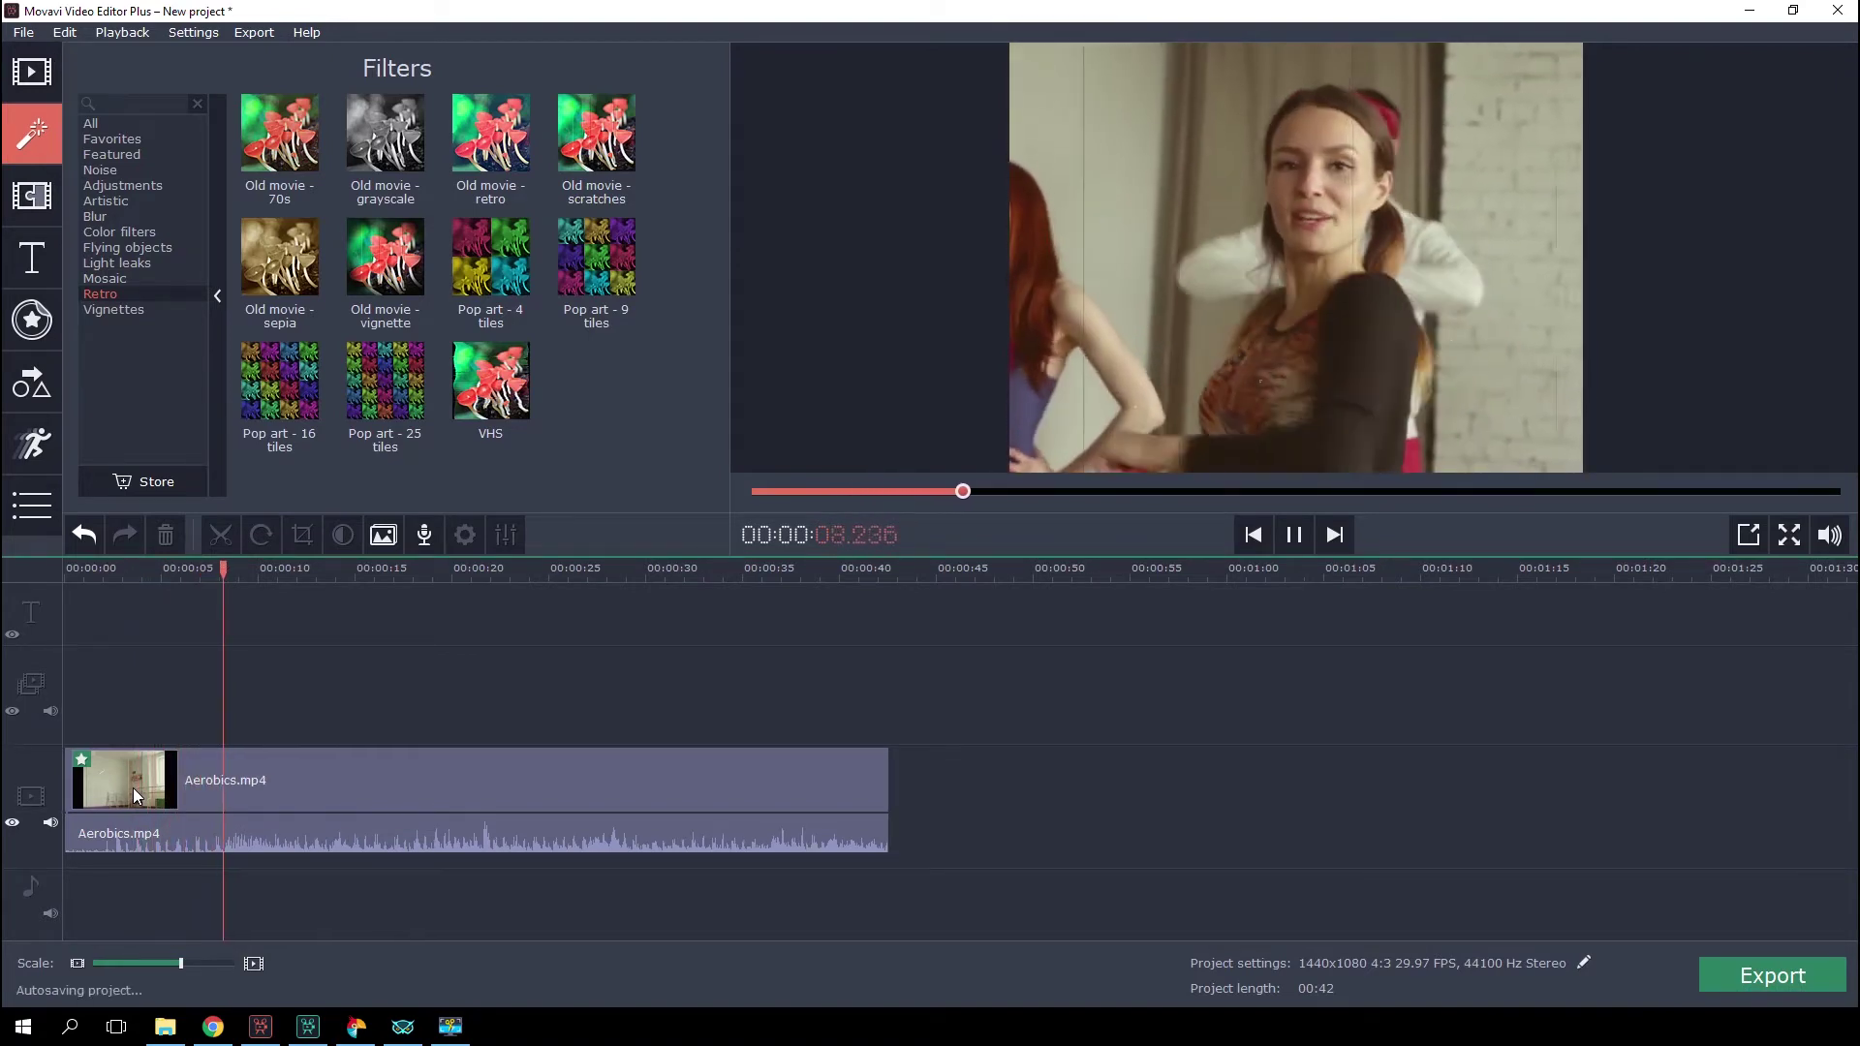
pyautogui.press('space')
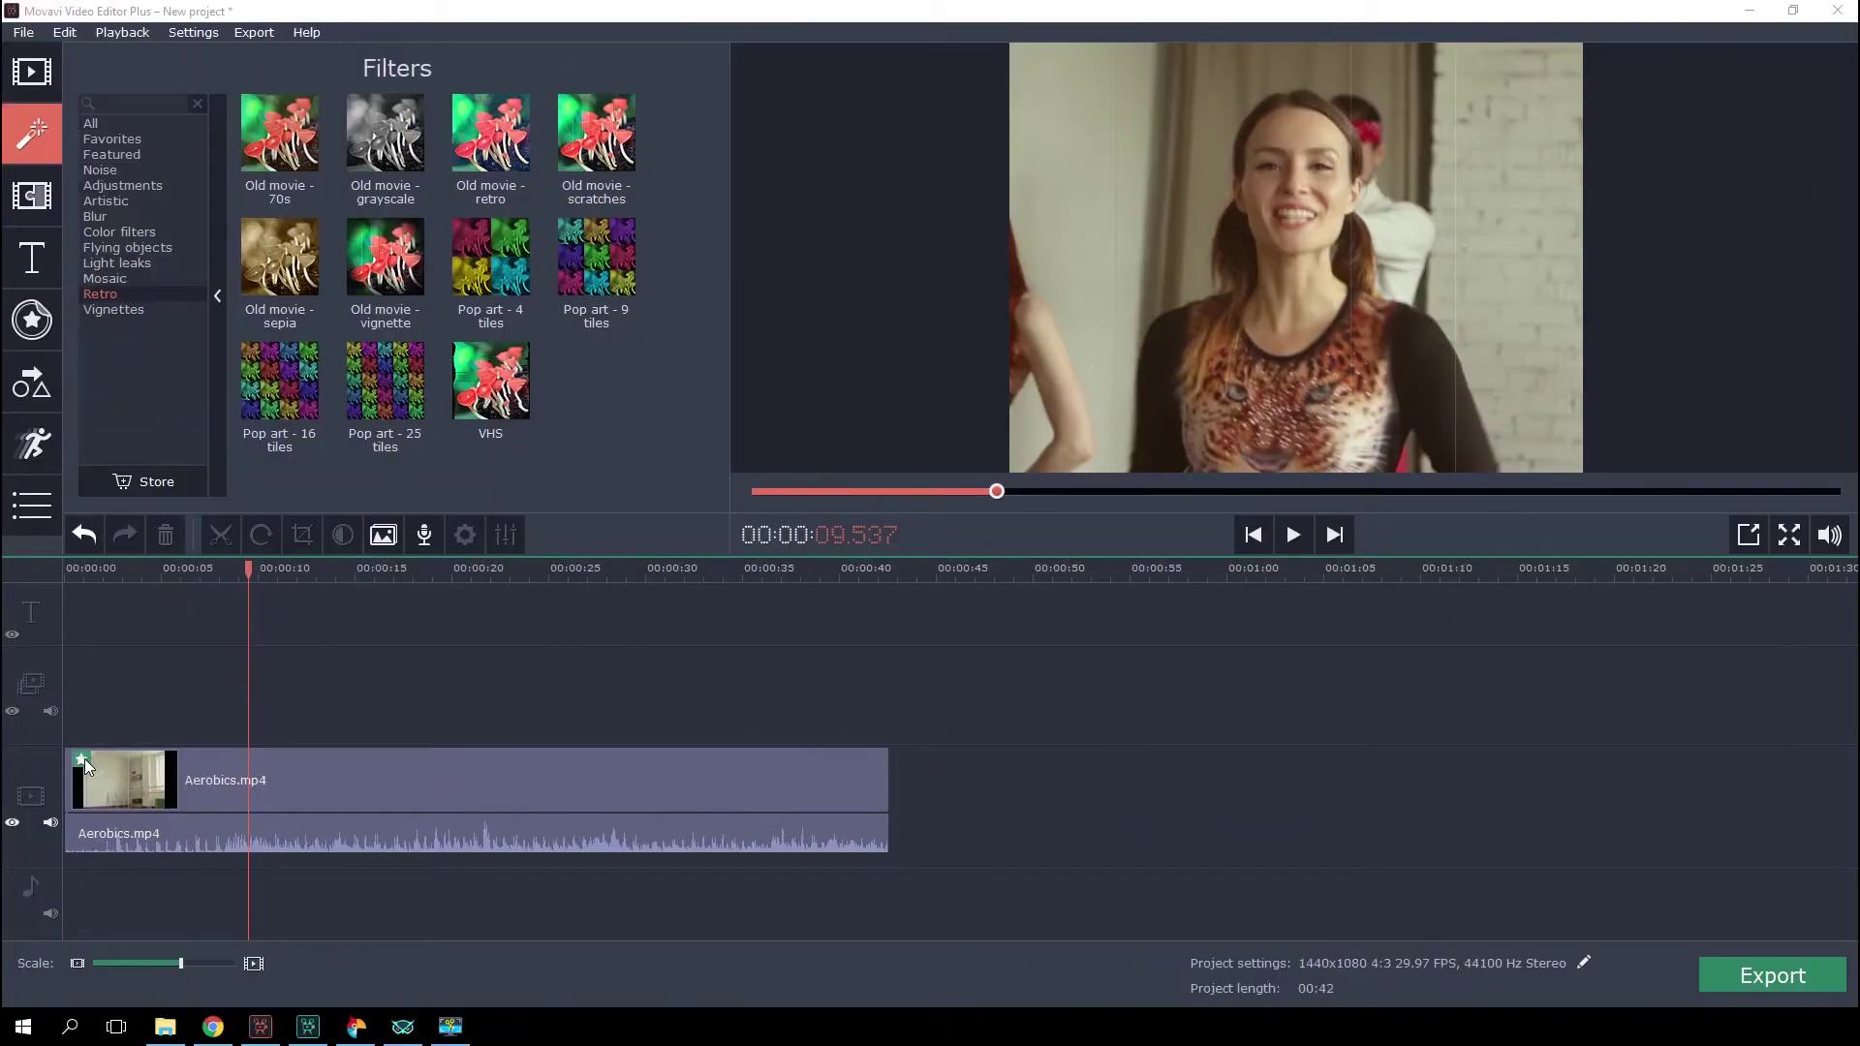
pyautogui.click(84, 759)
# - Remove the two old-movie filters and duplicate the clip onto a muted overlay track at the start
pyautogui.click(218, 875)
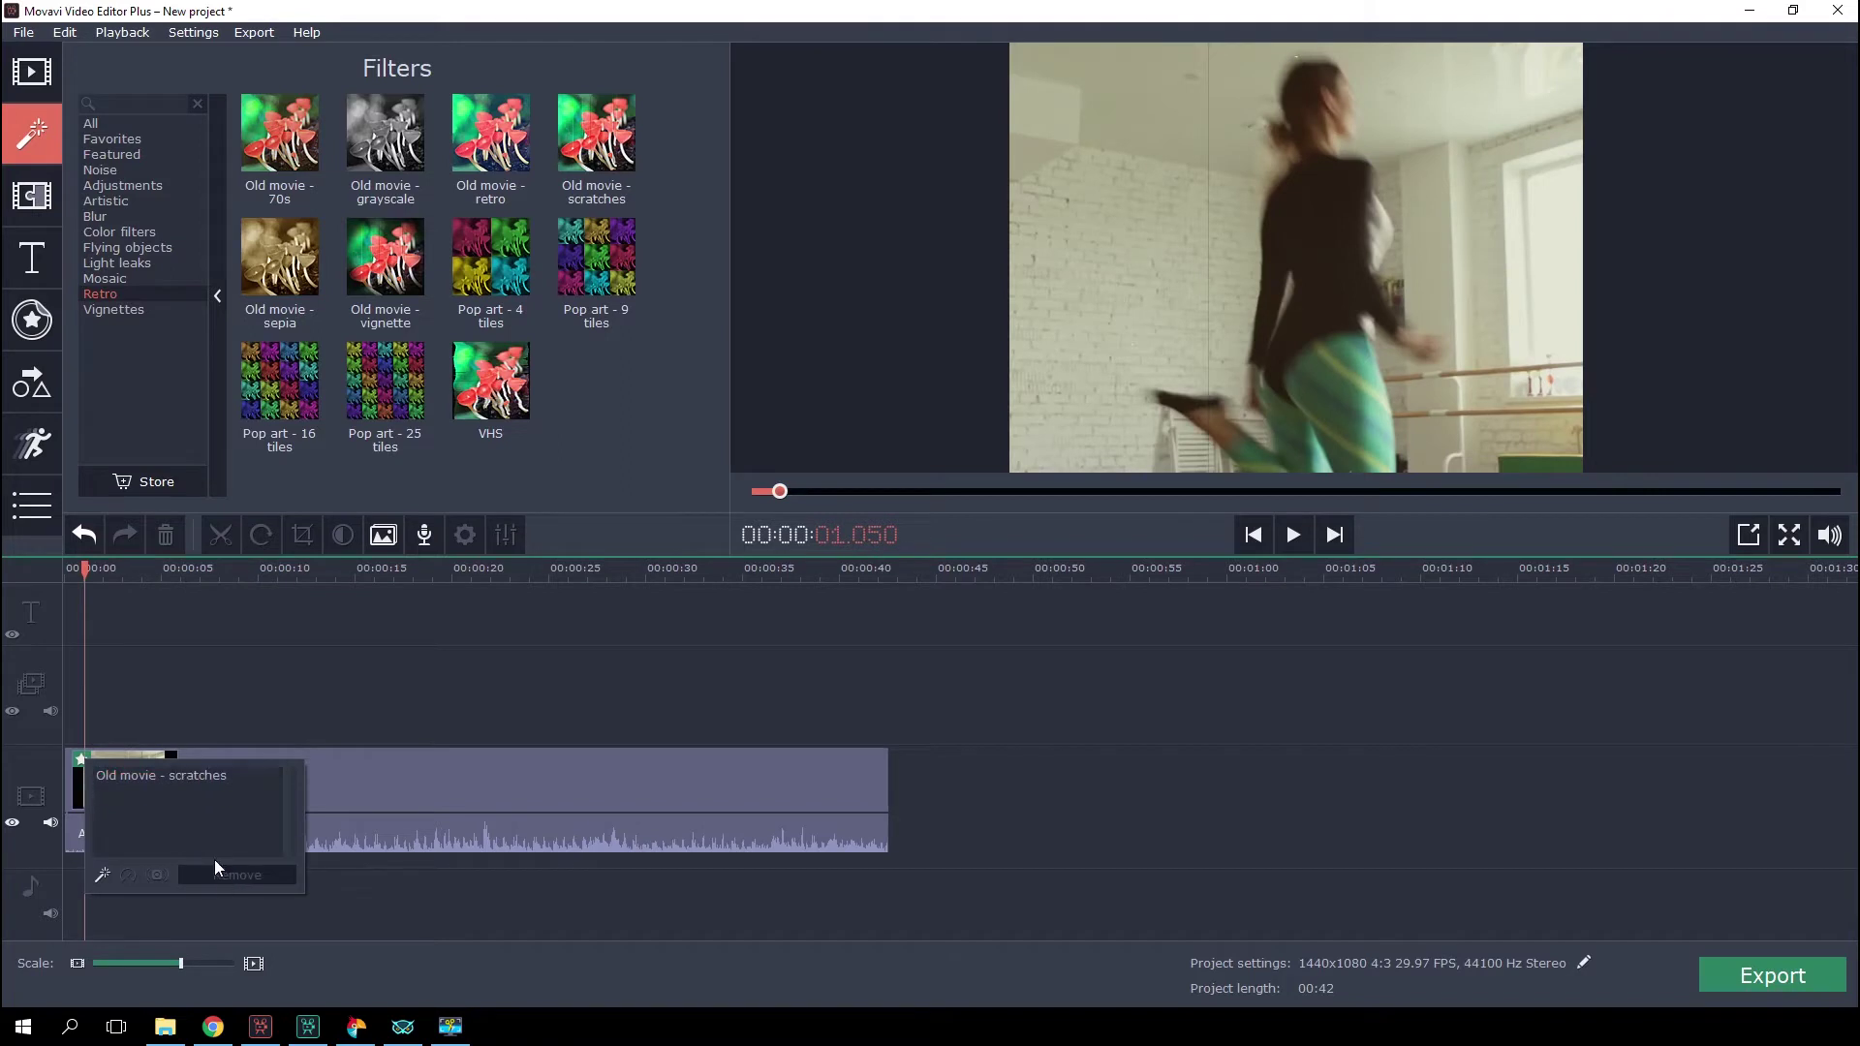
pyautogui.click(230, 876)
pyautogui.rightClick(295, 783)
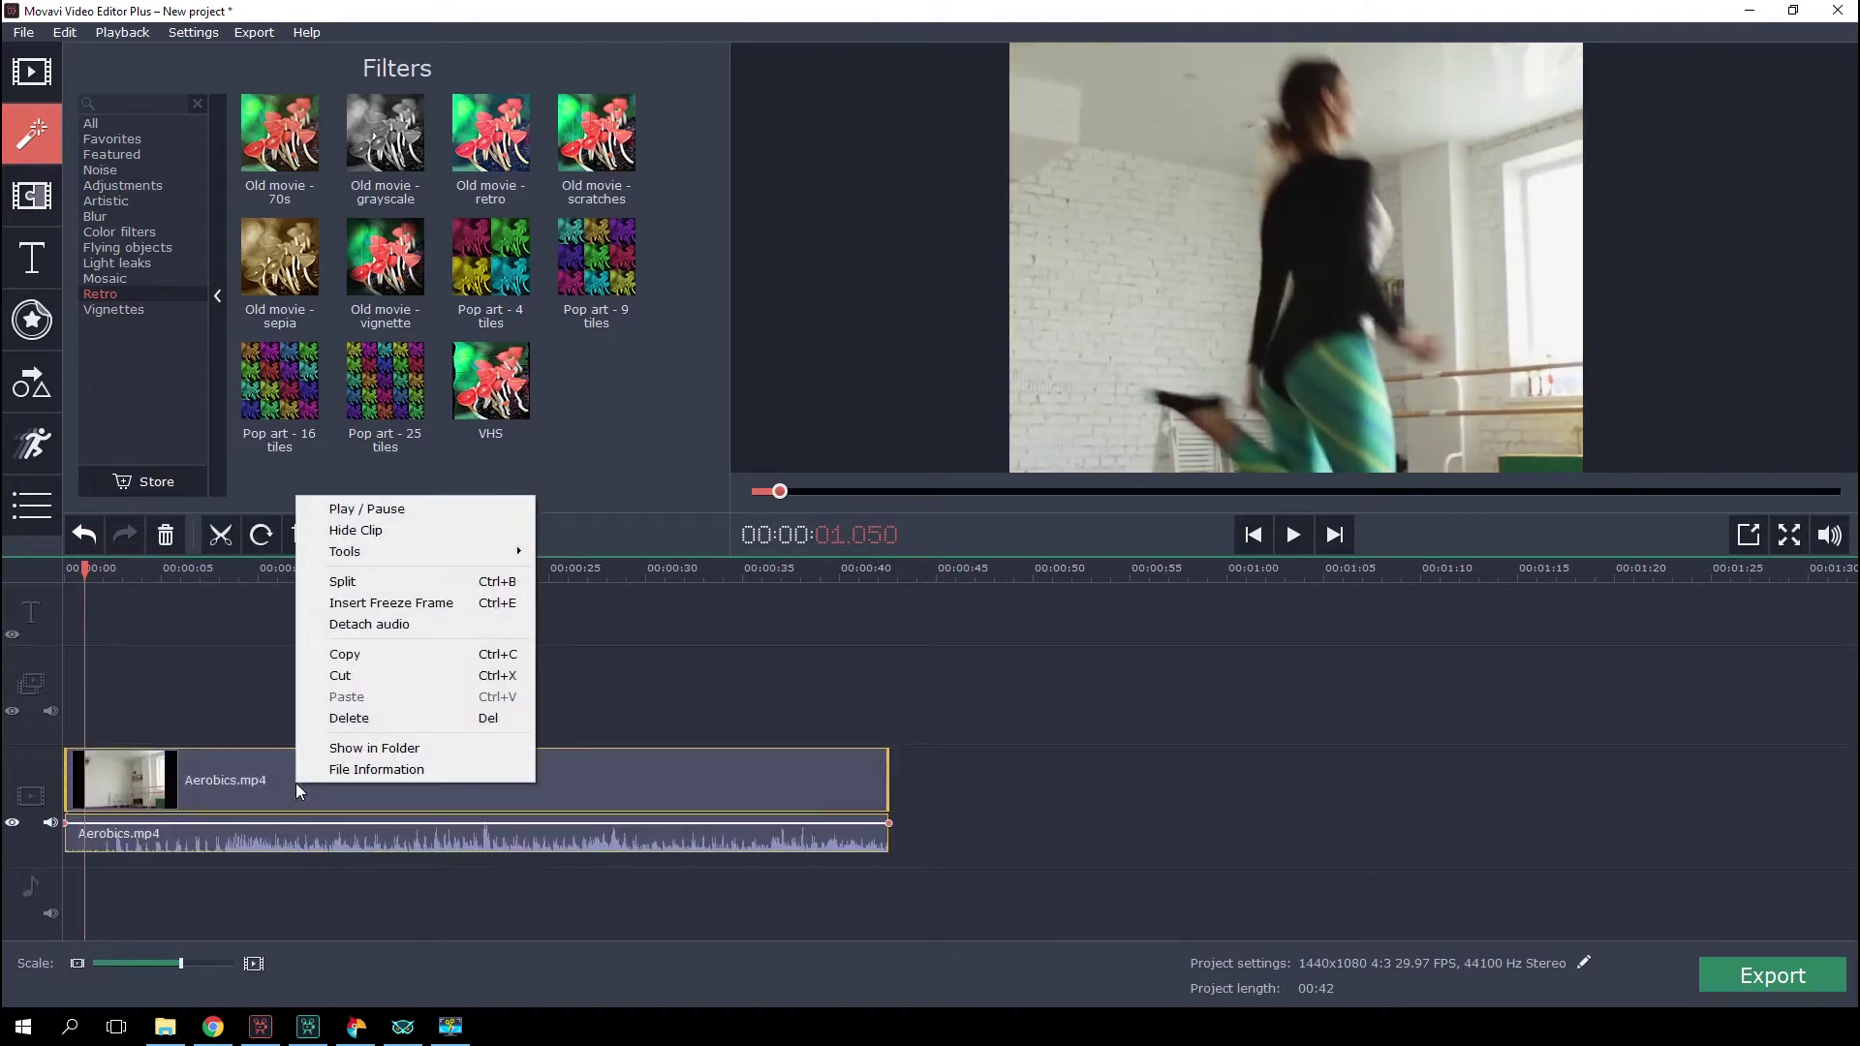
pyautogui.click(416, 654)
pyautogui.click(933, 577)
pyautogui.rightClick(935, 796)
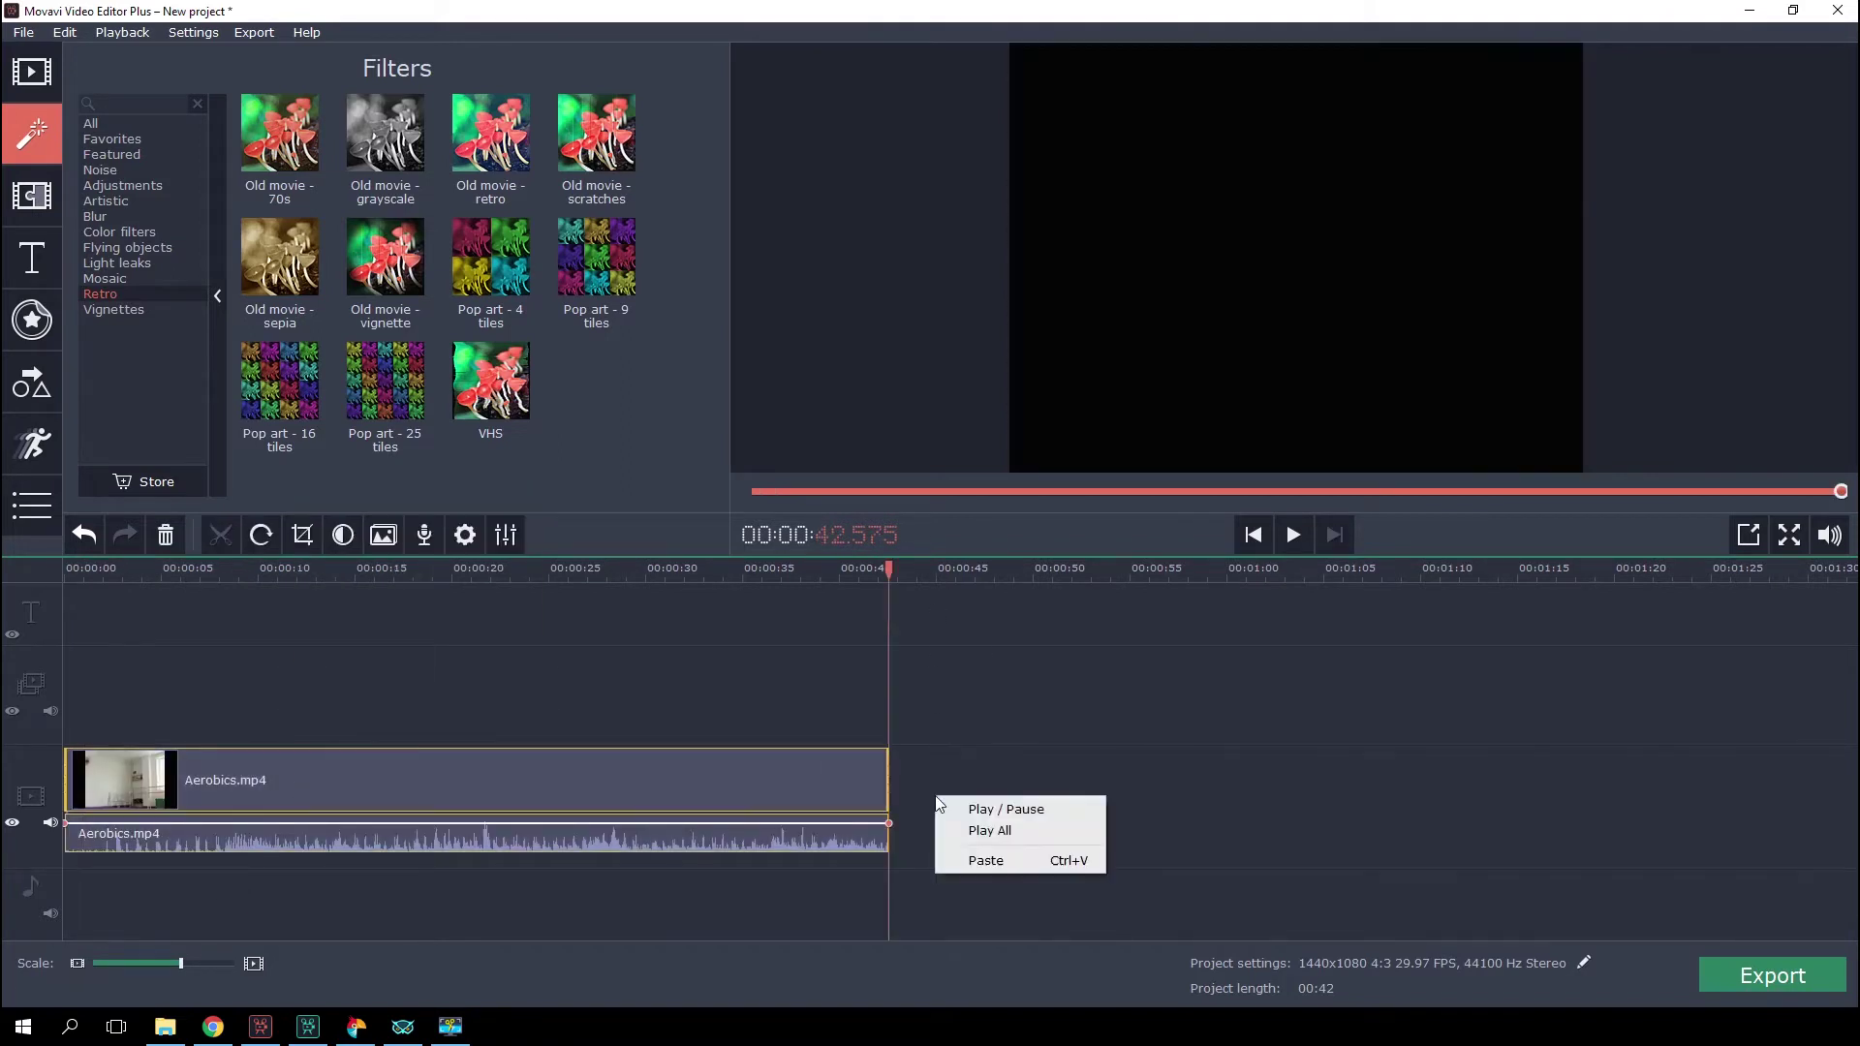
pyautogui.click(974, 858)
pyautogui.moveTo(981, 795); pyautogui.dragTo(144, 669)
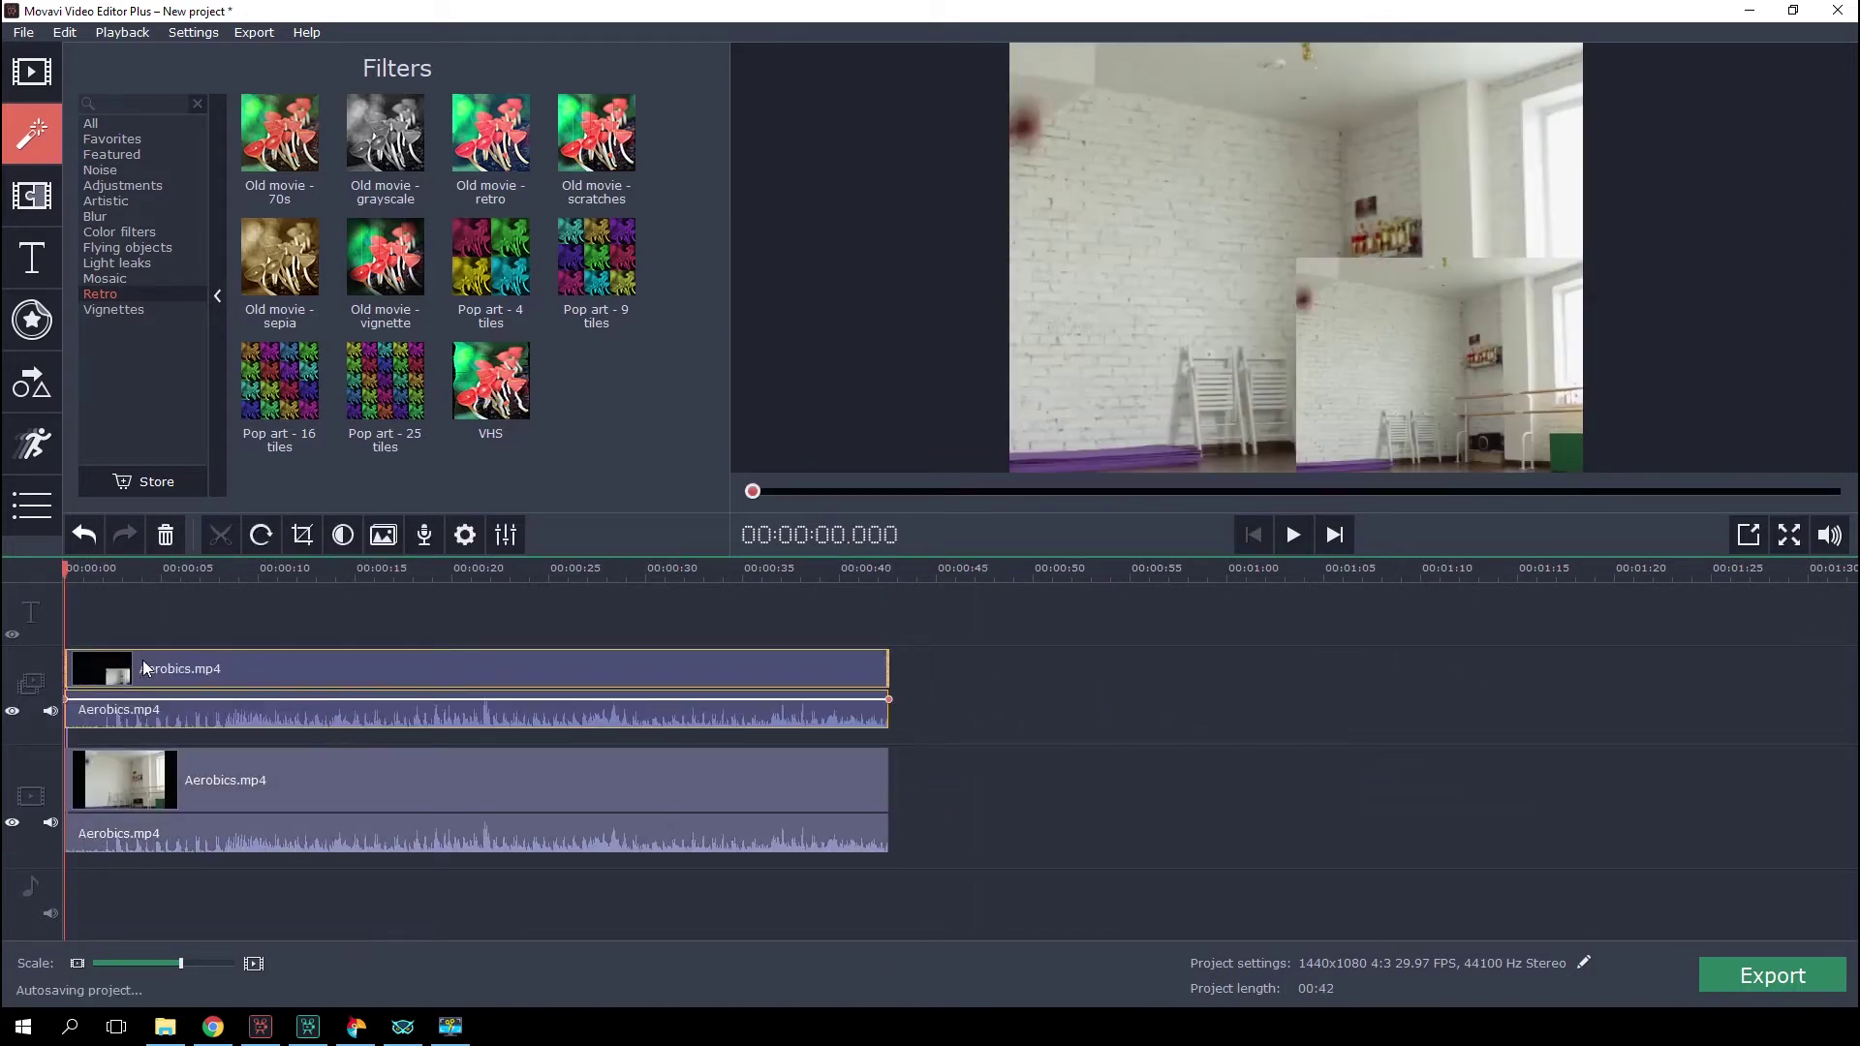
pyautogui.click(43, 711)
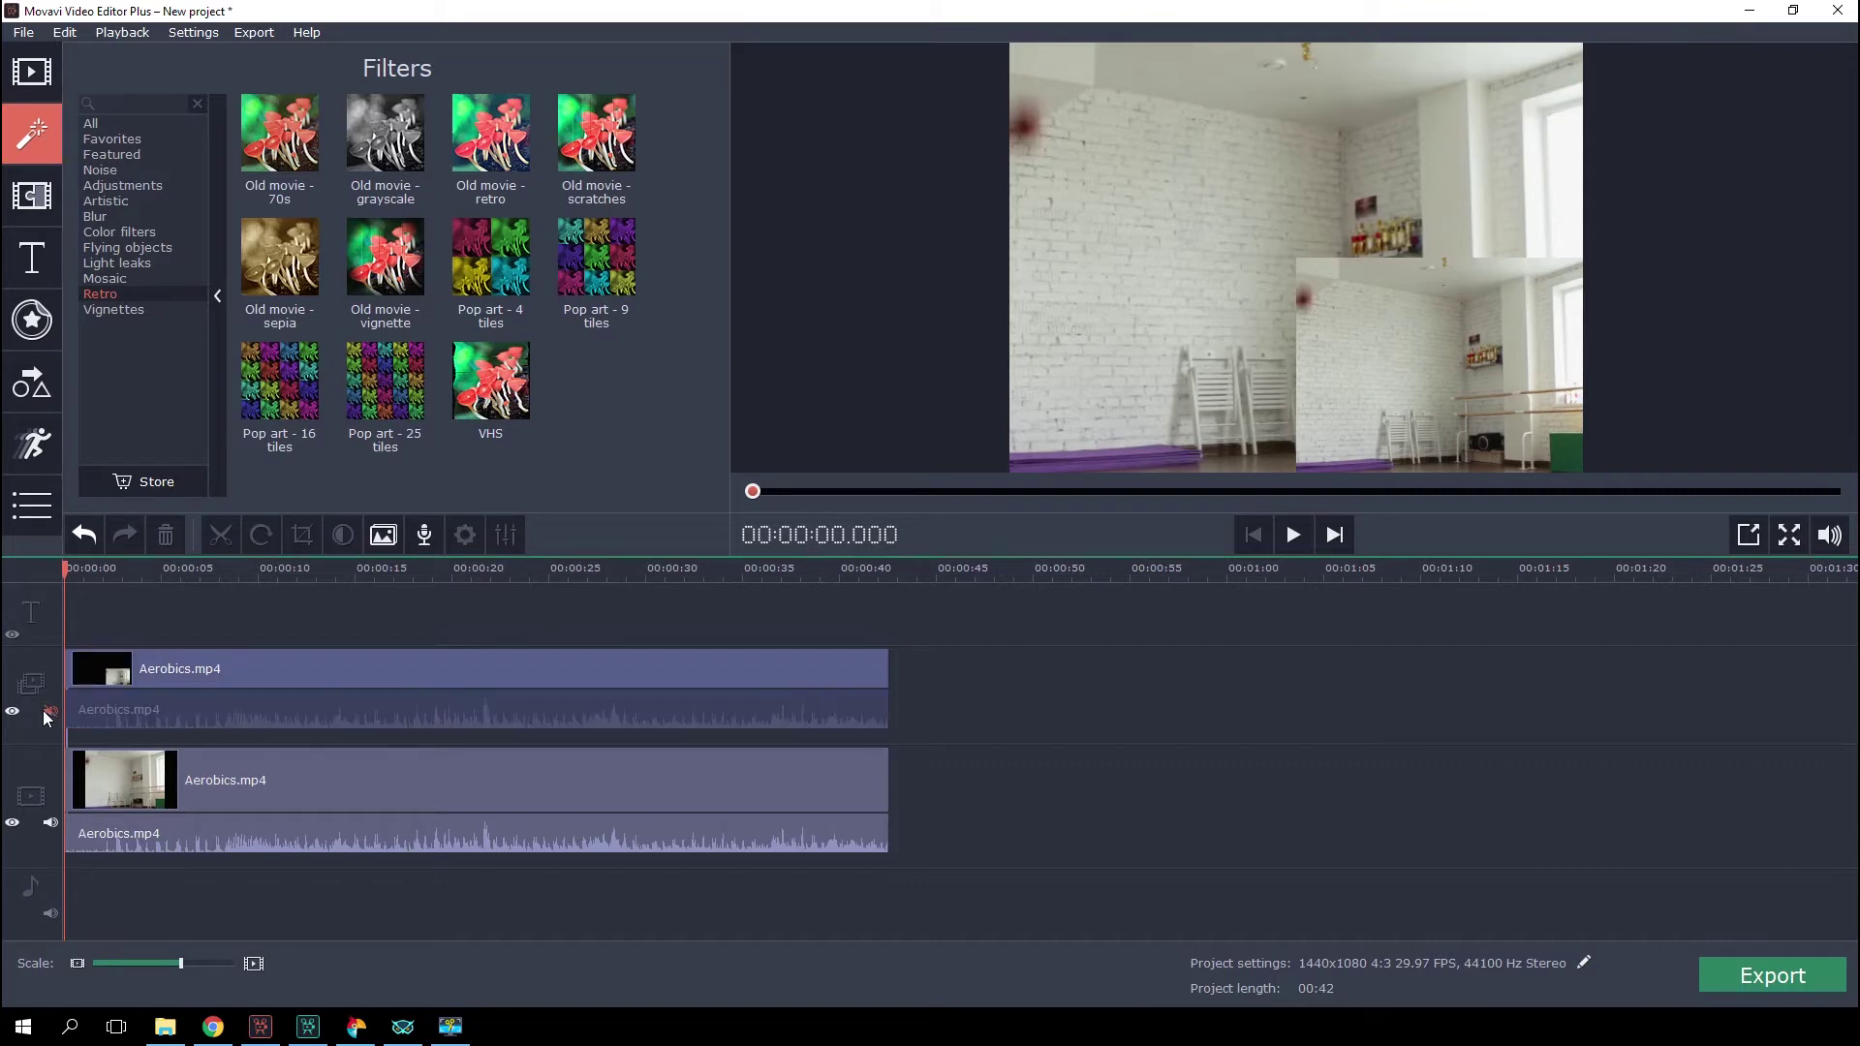
# - Set the overlay clip's overlay mode to cover the whole frame
pyautogui.rightClick(391, 666)
pyautogui.click(429, 722)
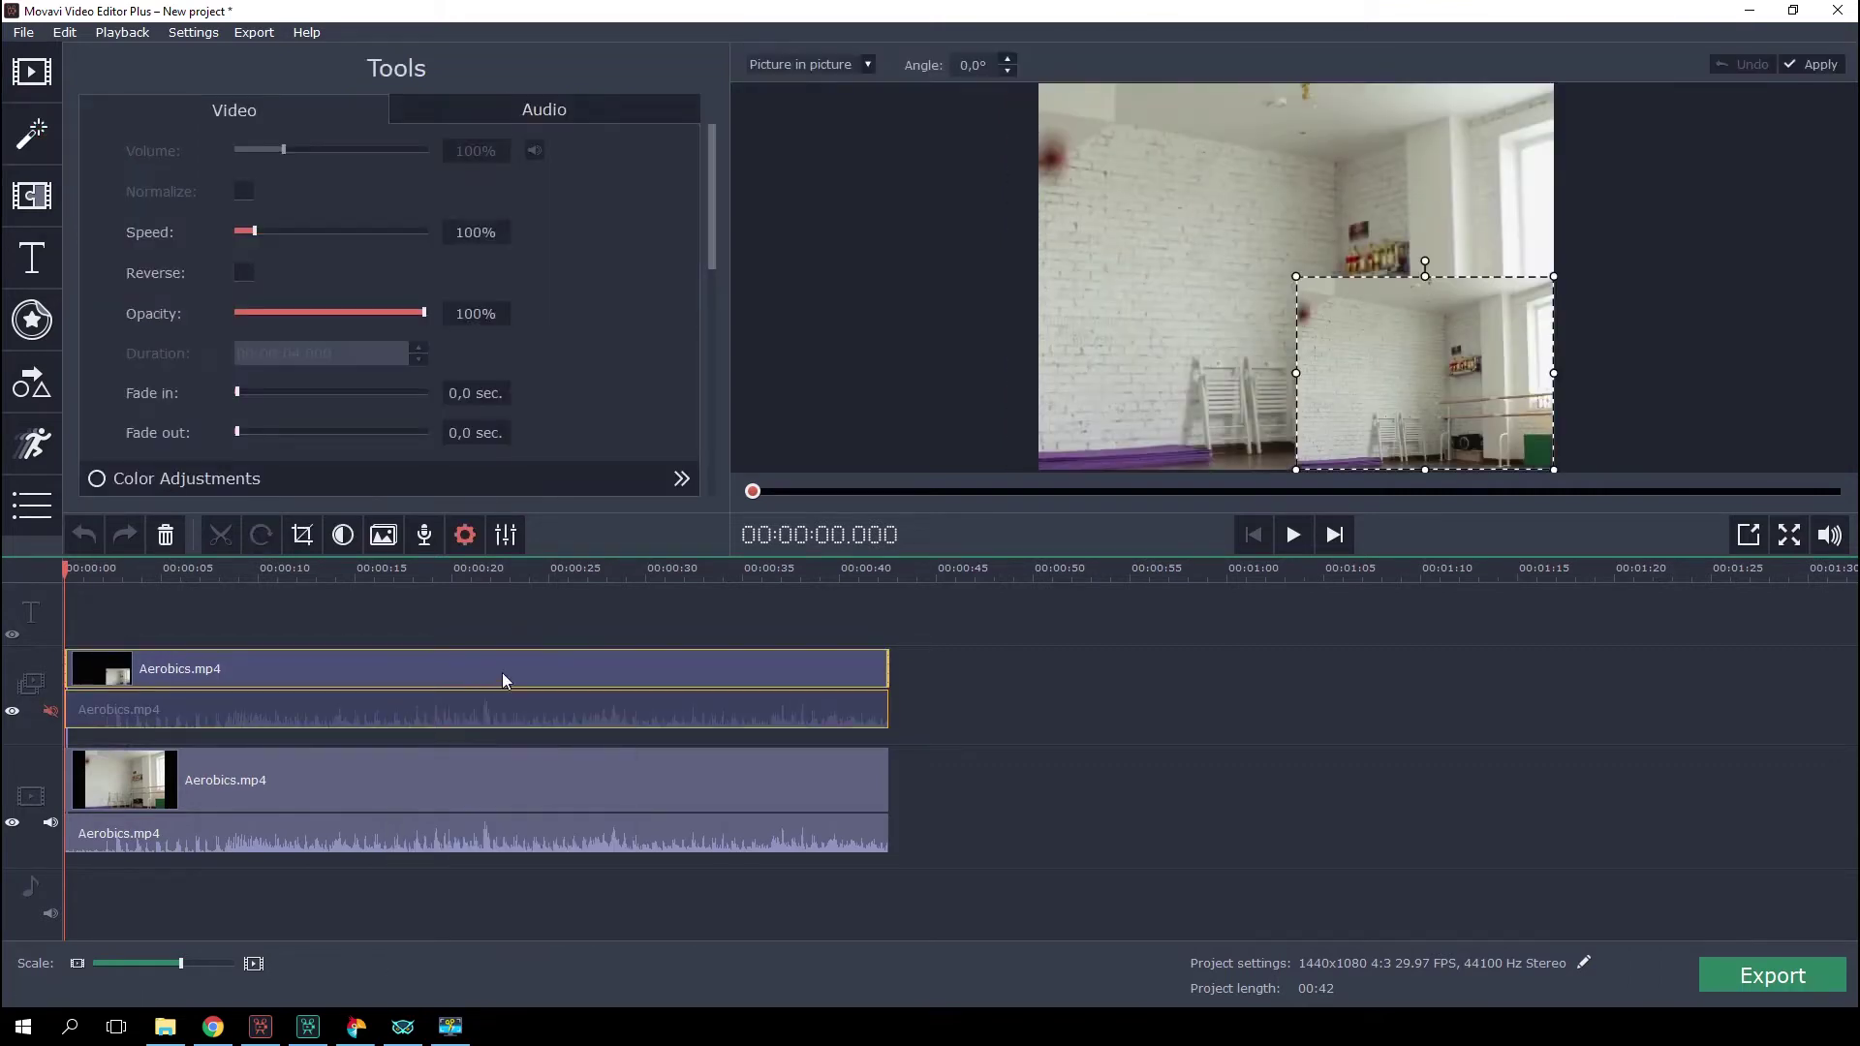
pyautogui.click(865, 67)
pyautogui.click(824, 110)
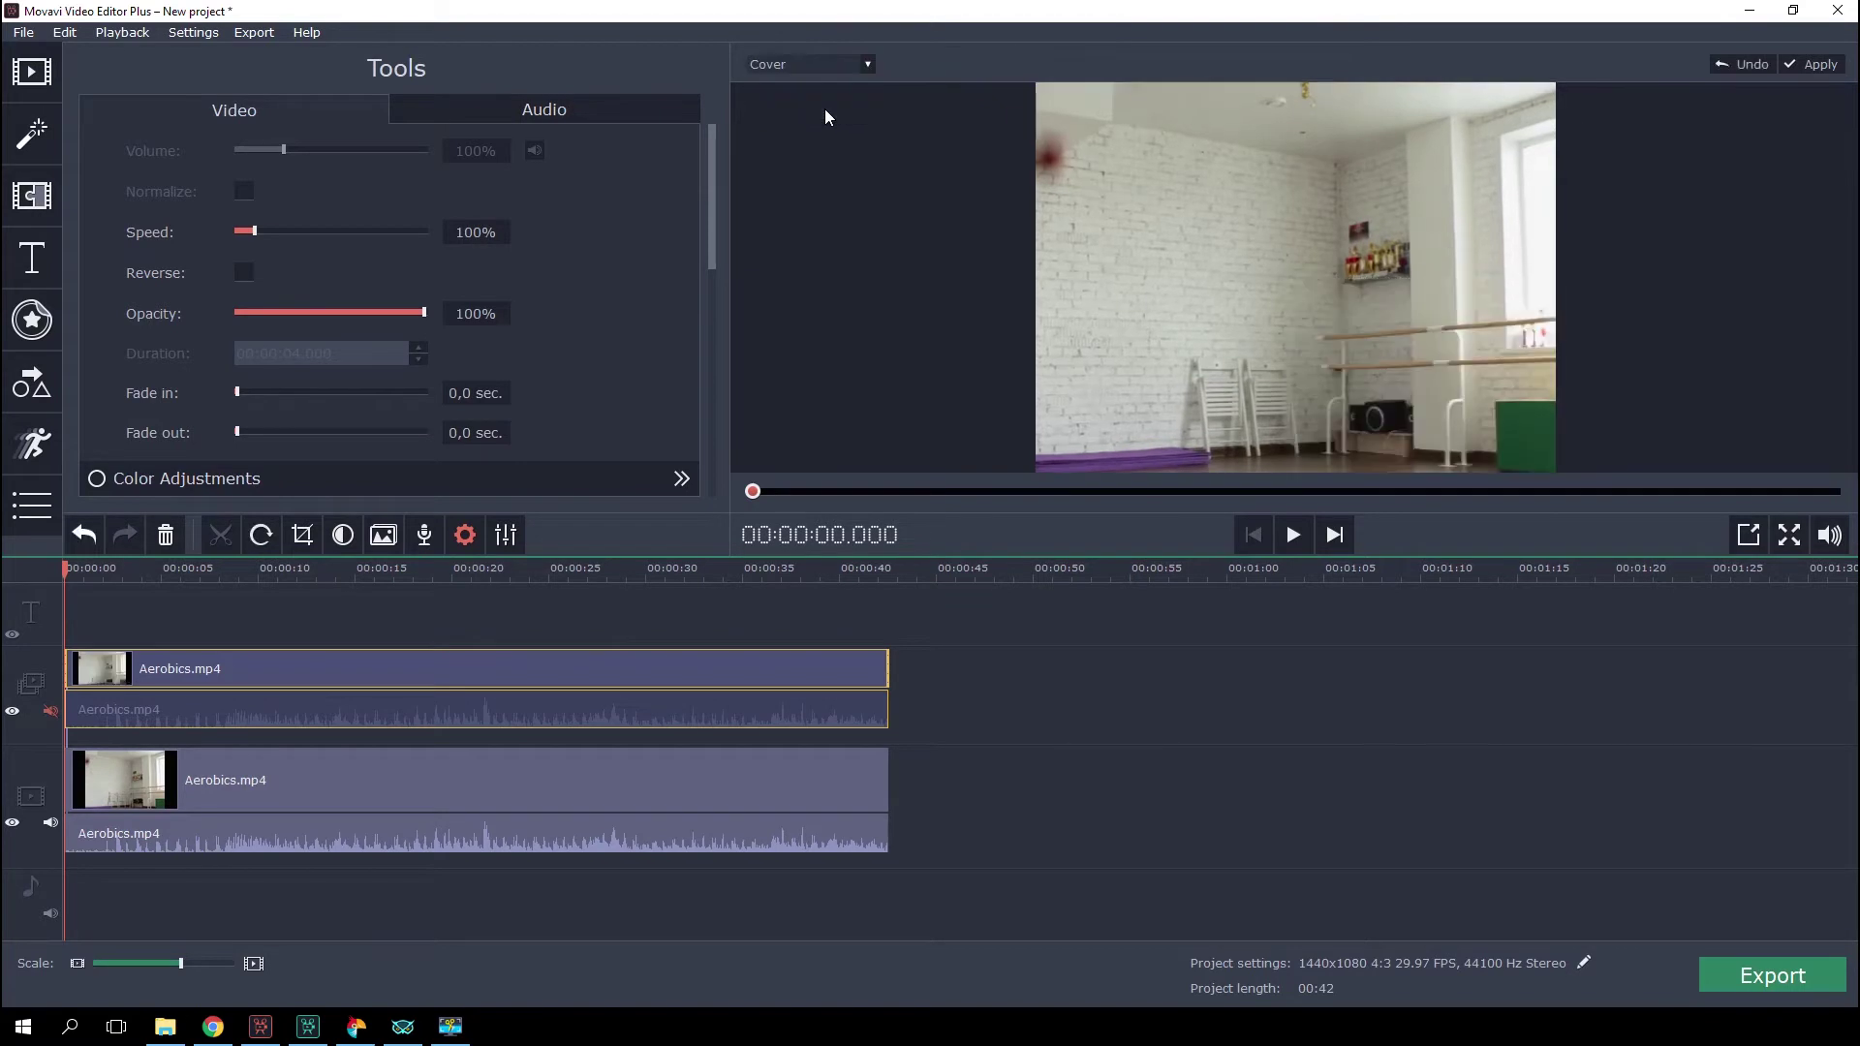
# - Apply the Old movie - retro and Noise - color medium filters to the overlay clip
pyautogui.click(22, 150)
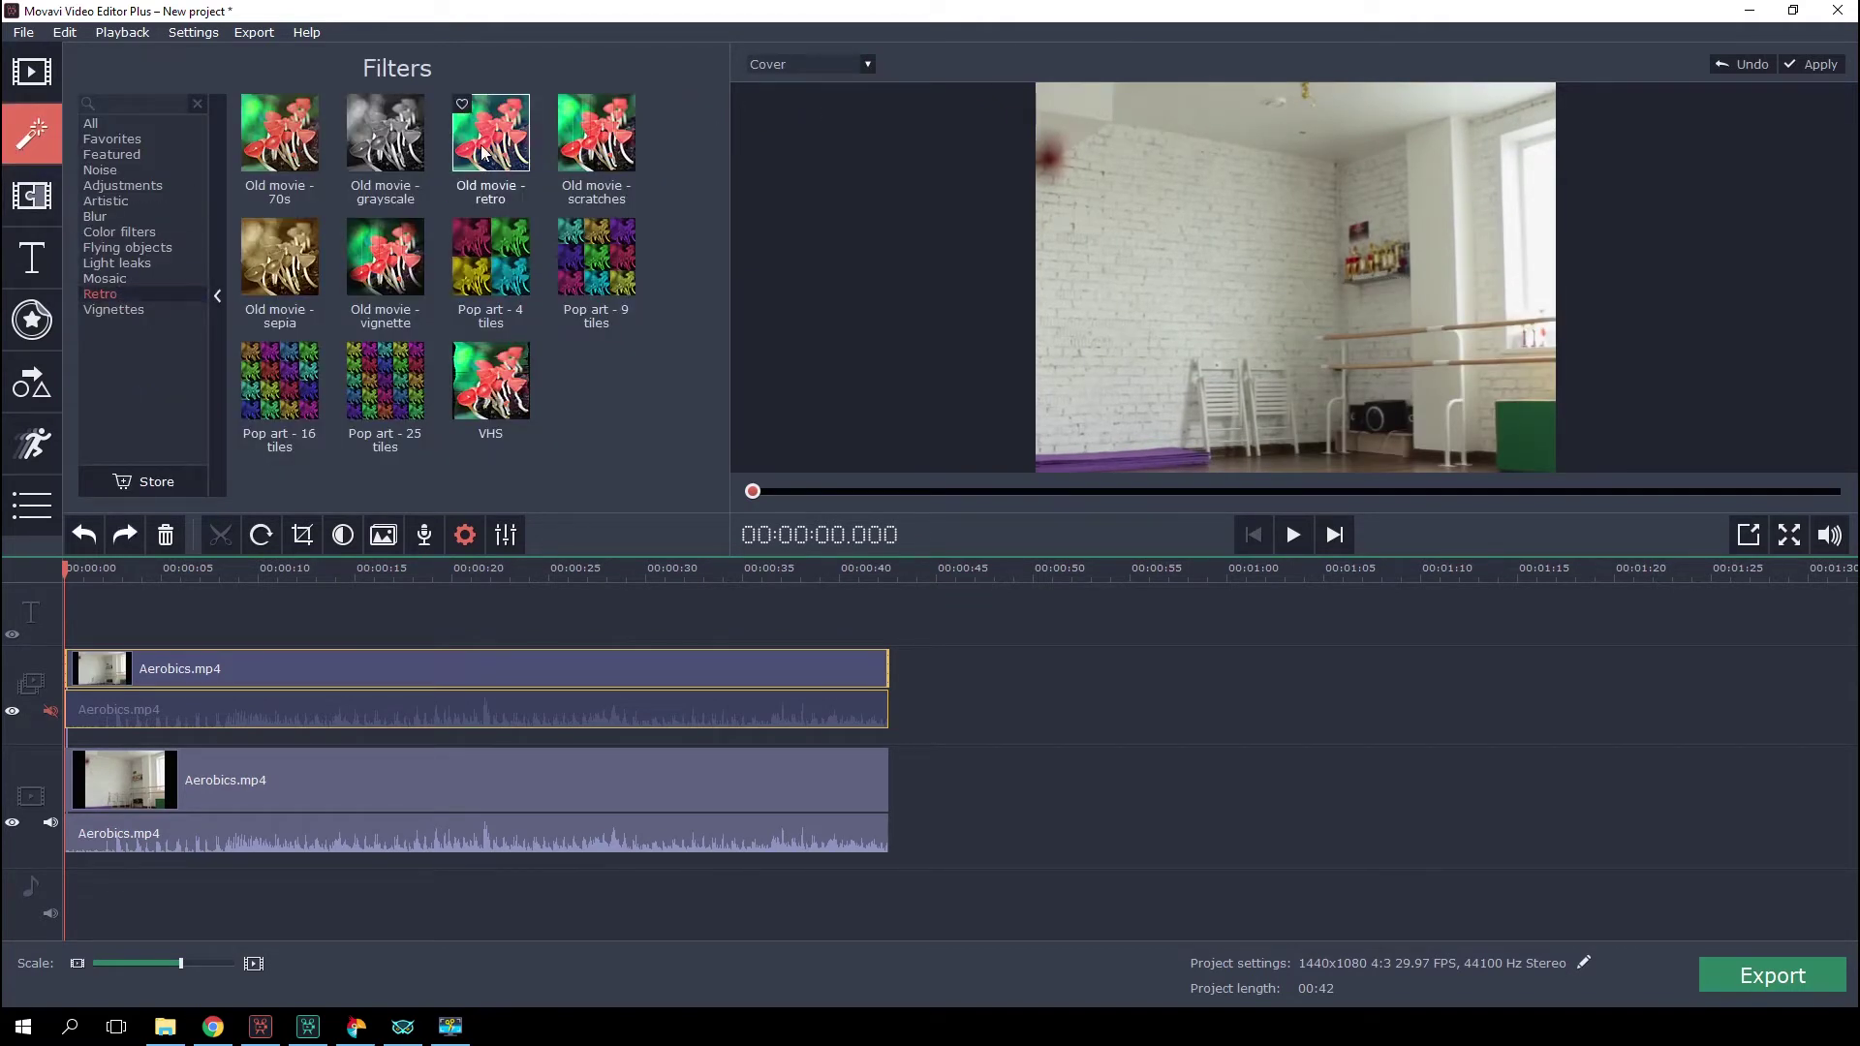
pyautogui.moveTo(490, 132); pyautogui.dragTo(193, 664)
pyautogui.click(97, 171)
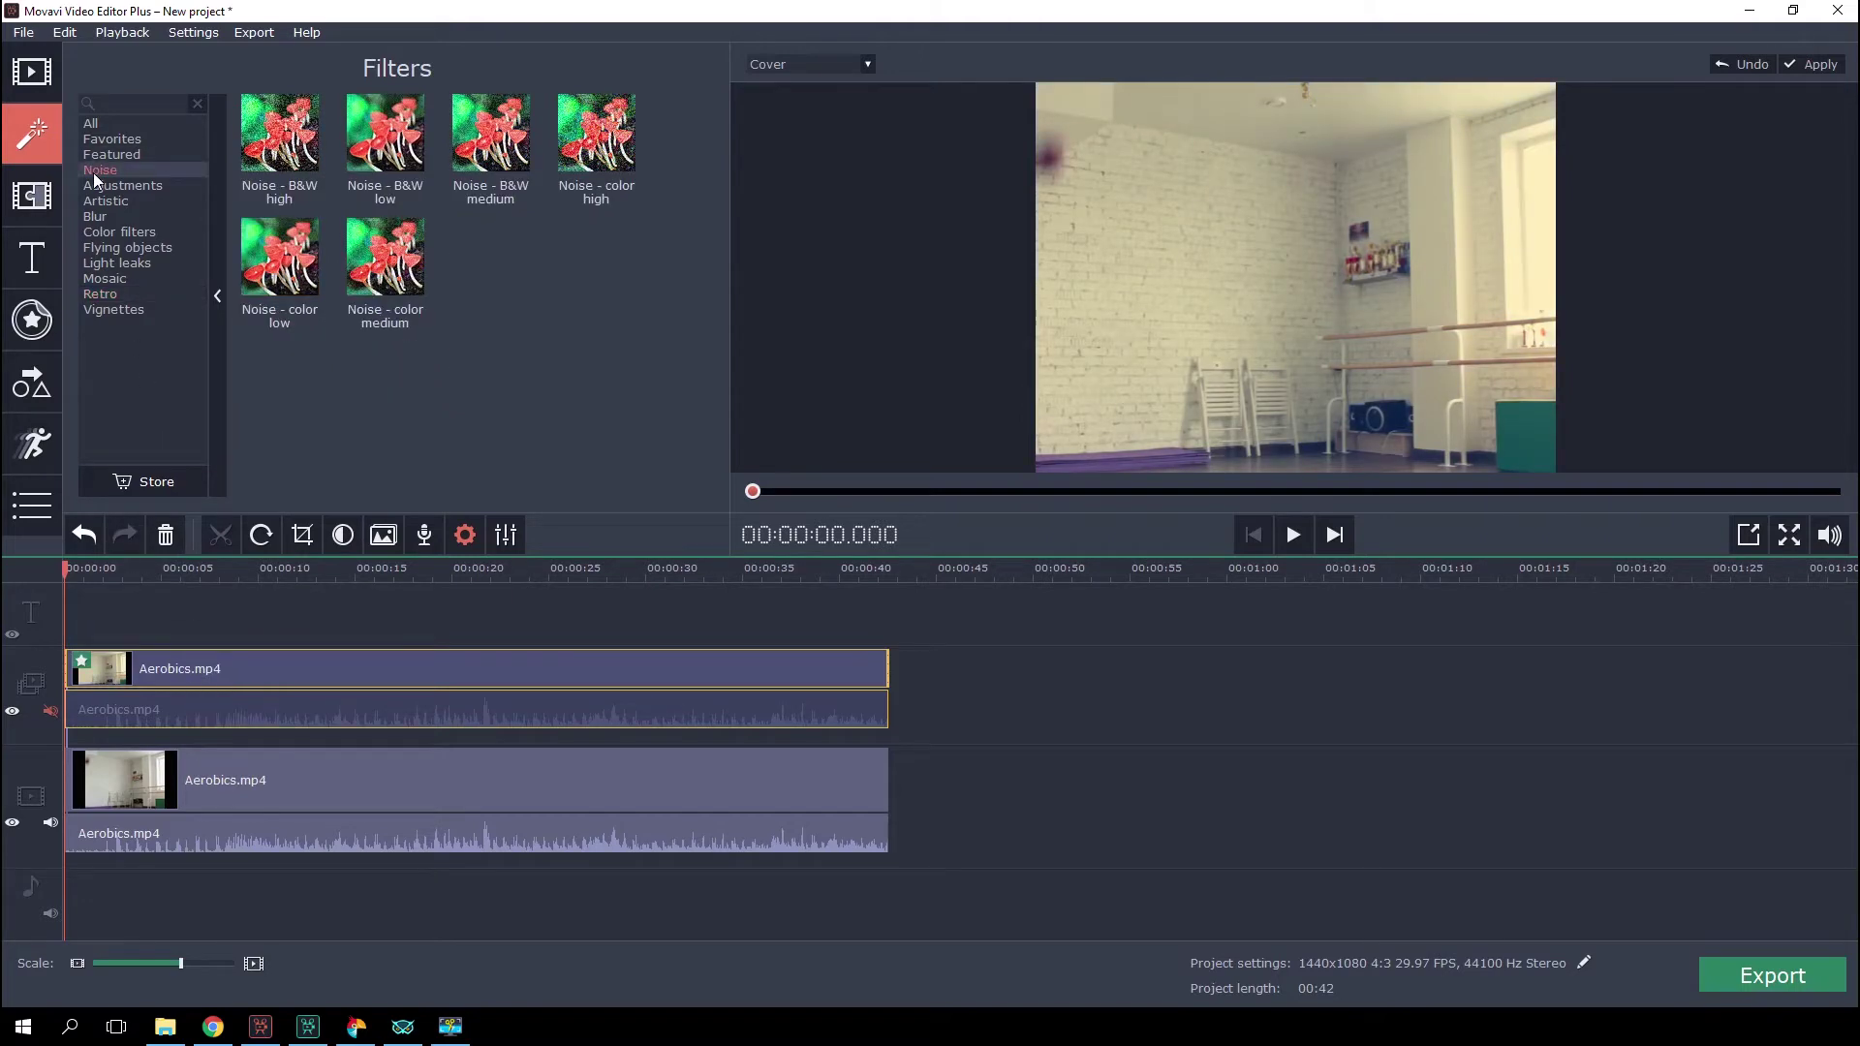
pyautogui.moveTo(384, 257); pyautogui.dragTo(155, 662)
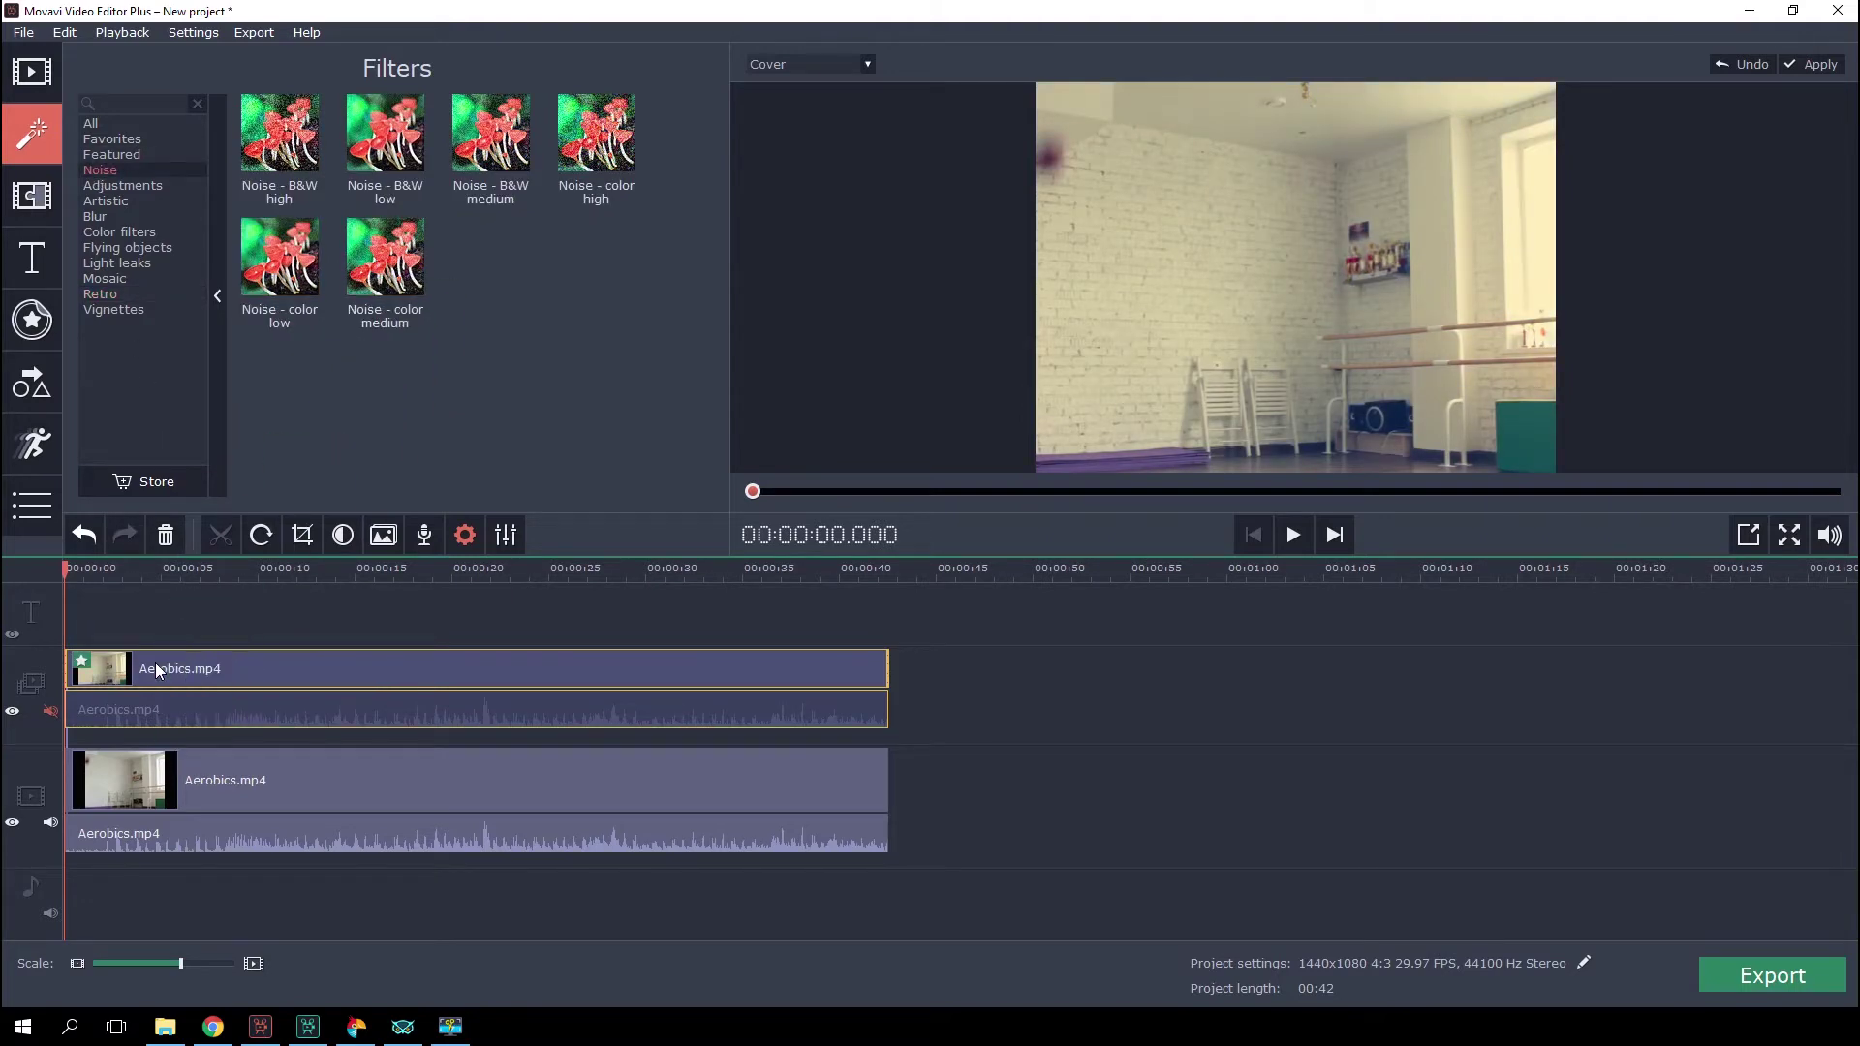
pyautogui.press('space')
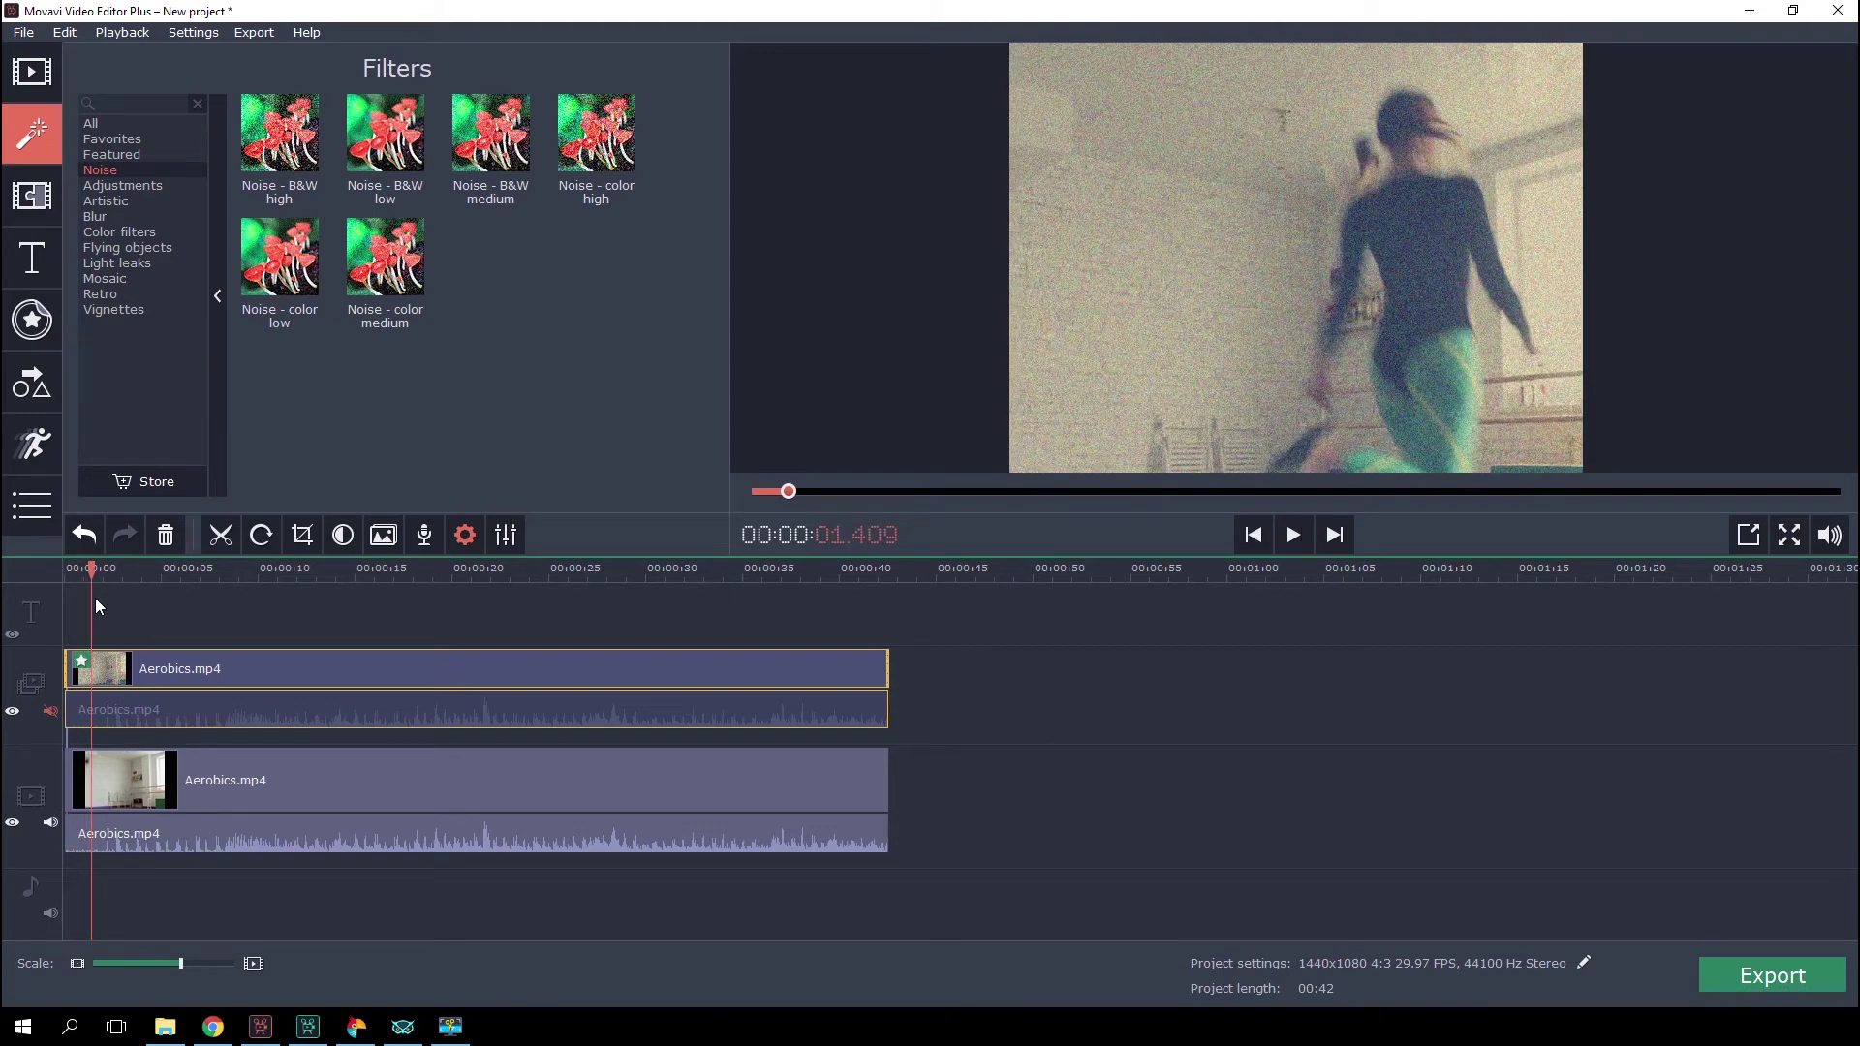
# - Lower the overlay clip's opacity to 20% and preview the faded result
pyautogui.click(463, 535)
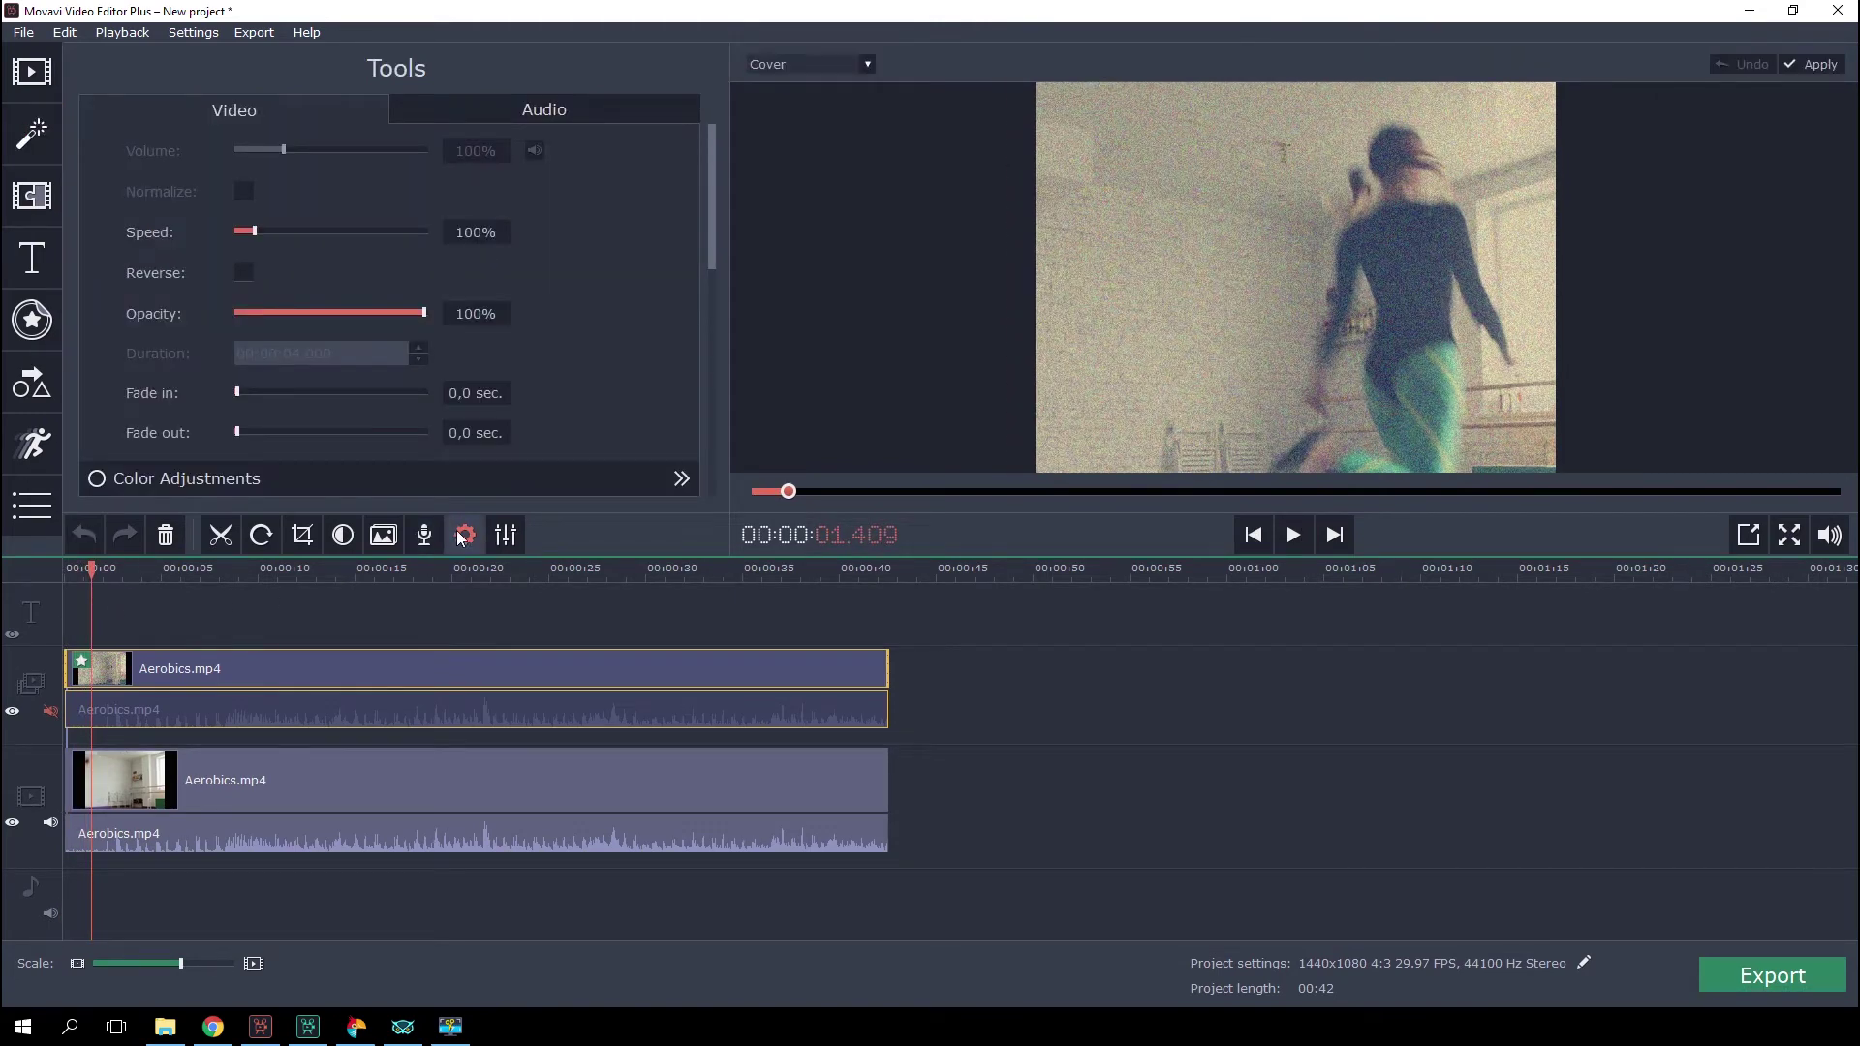
pyautogui.moveTo(408, 314); pyautogui.dragTo(276, 316)
pyautogui.press('Tab')
pyautogui.write('20')
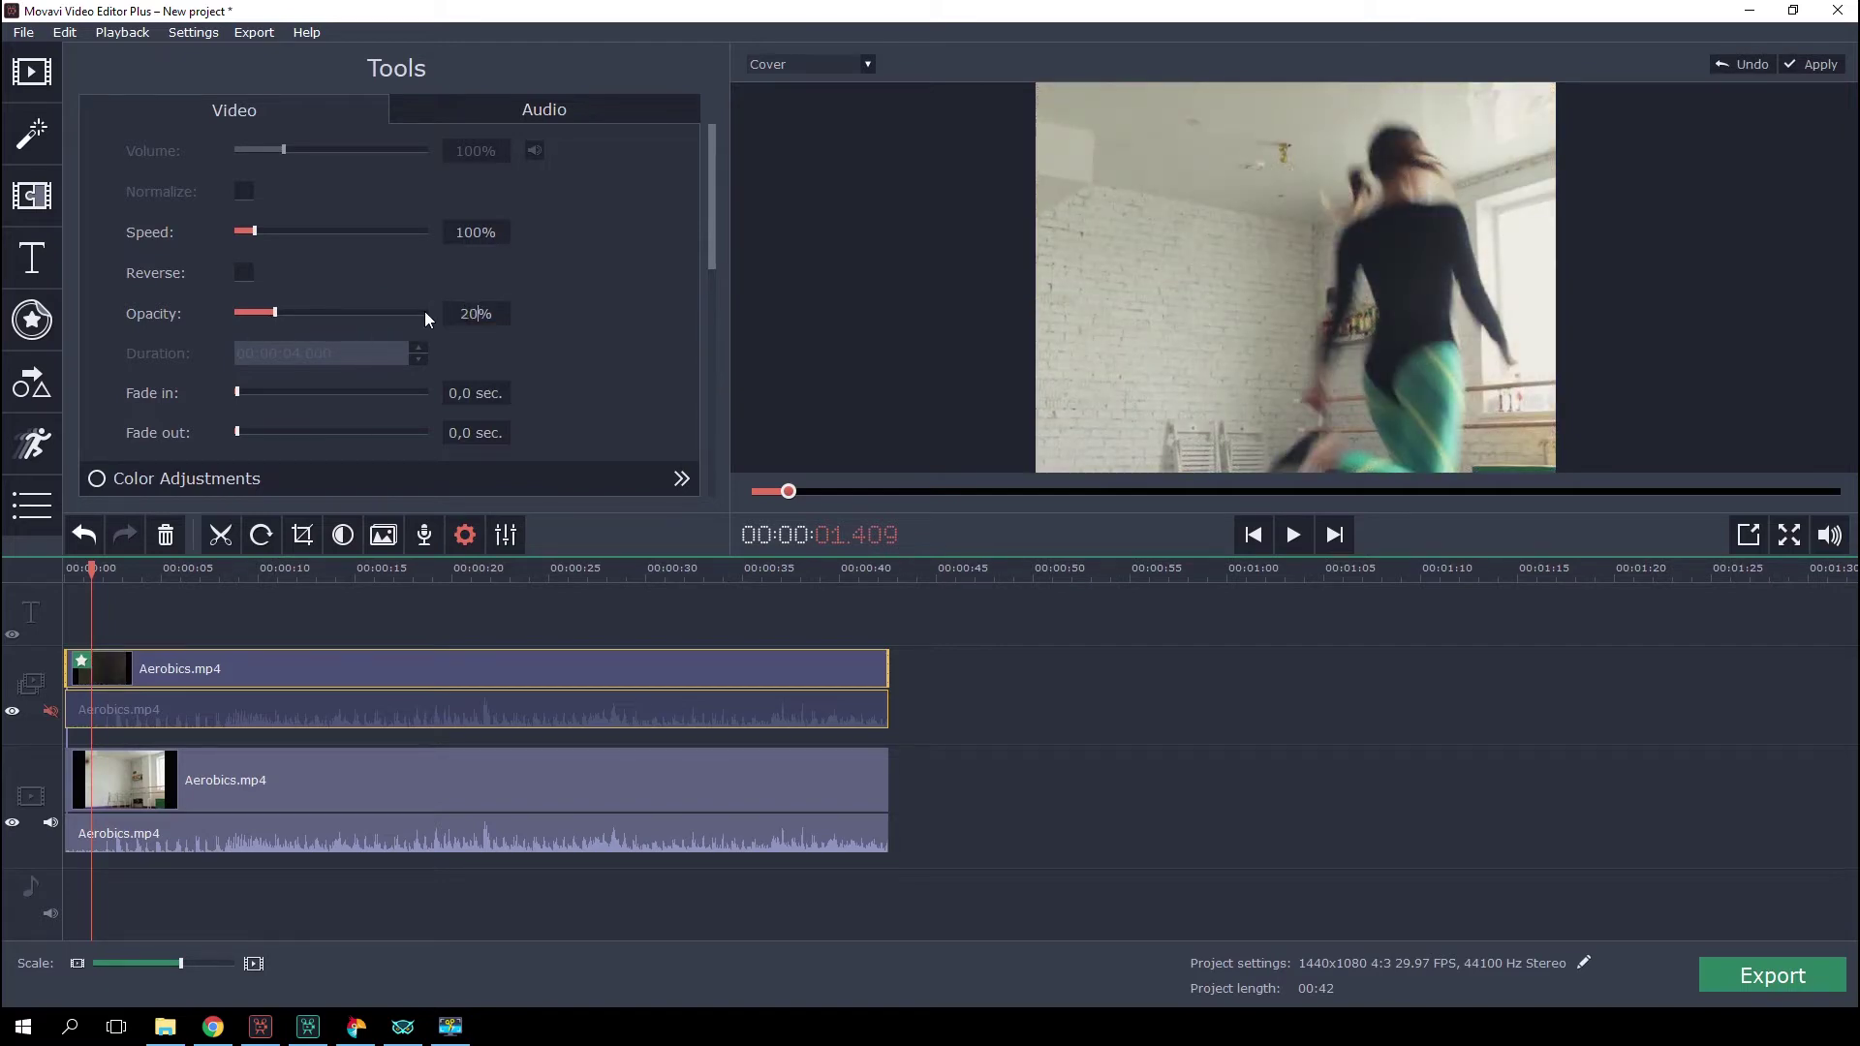
pyautogui.click(97, 571)
pyautogui.press('space')
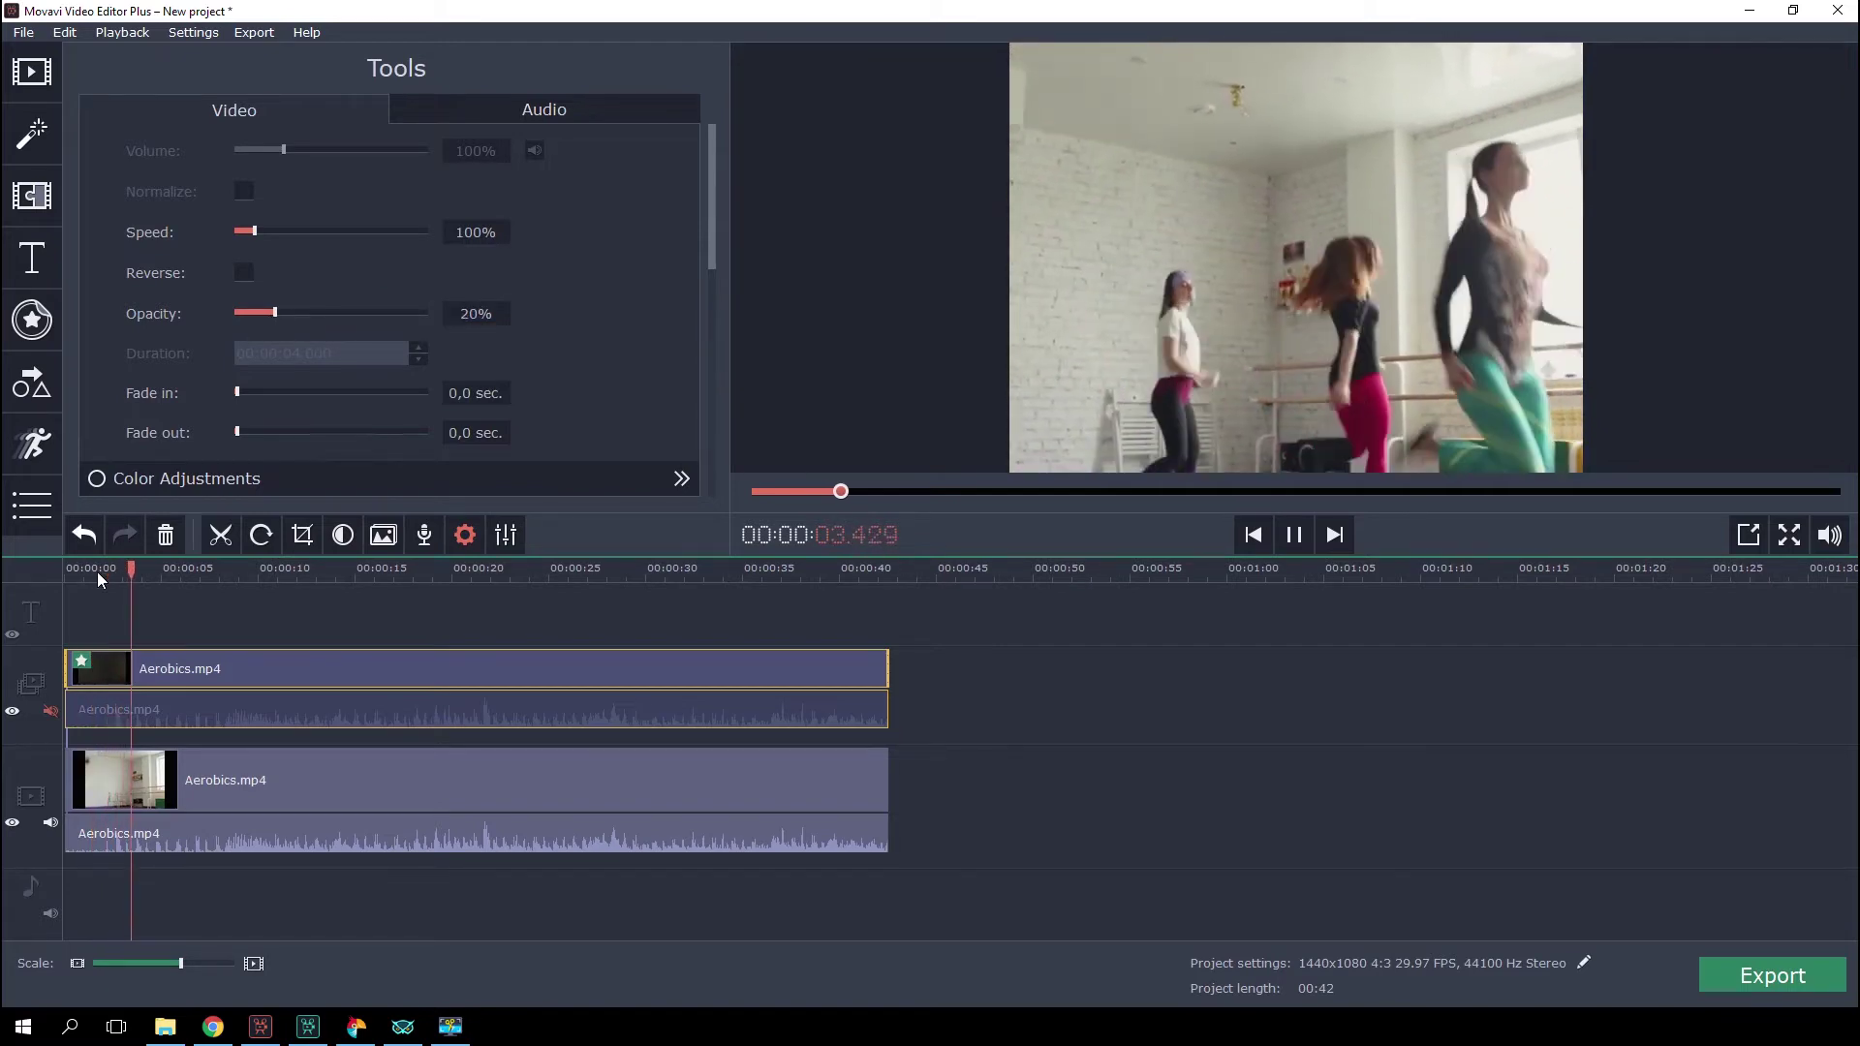
pyautogui.click(947, 589)
# - Paste another Aerobics copy onto a new top track and enlarge its picture-in-picture box to fill the frame
pyautogui.click(933, 657)
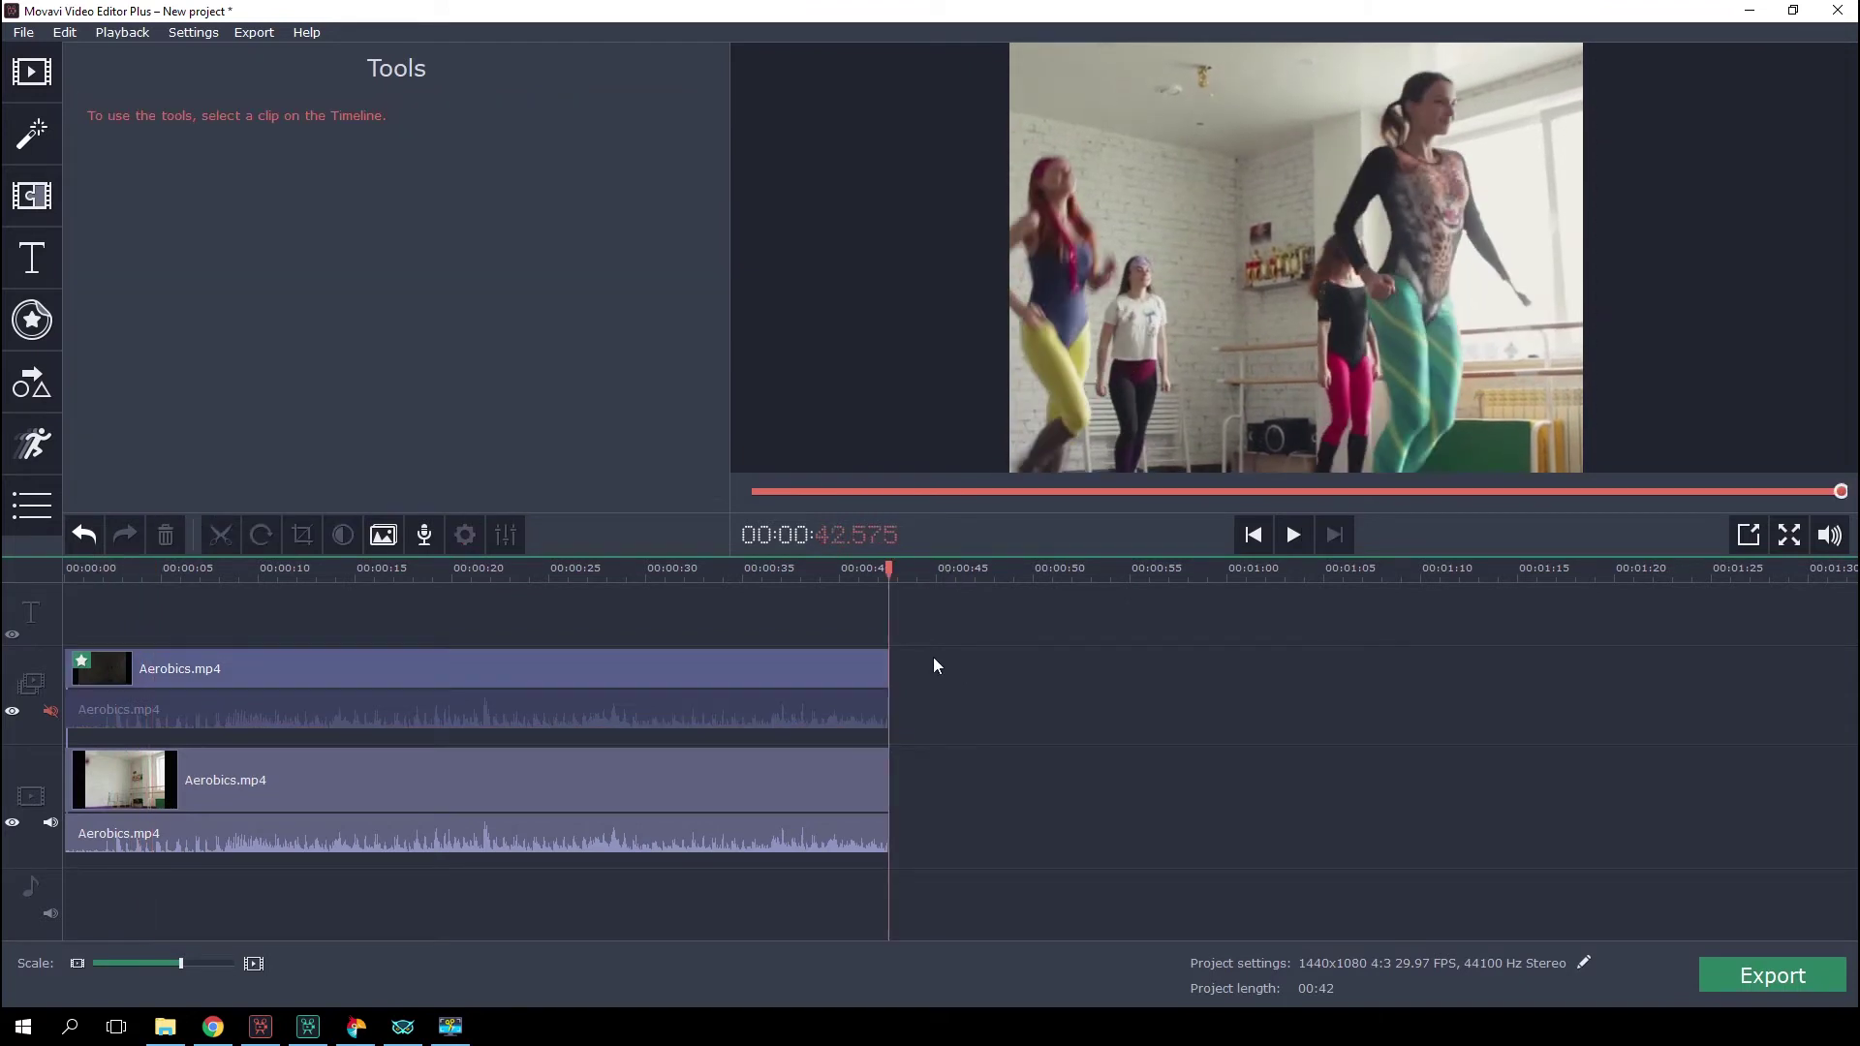
pyautogui.rightClick(934, 689)
pyautogui.click(972, 753)
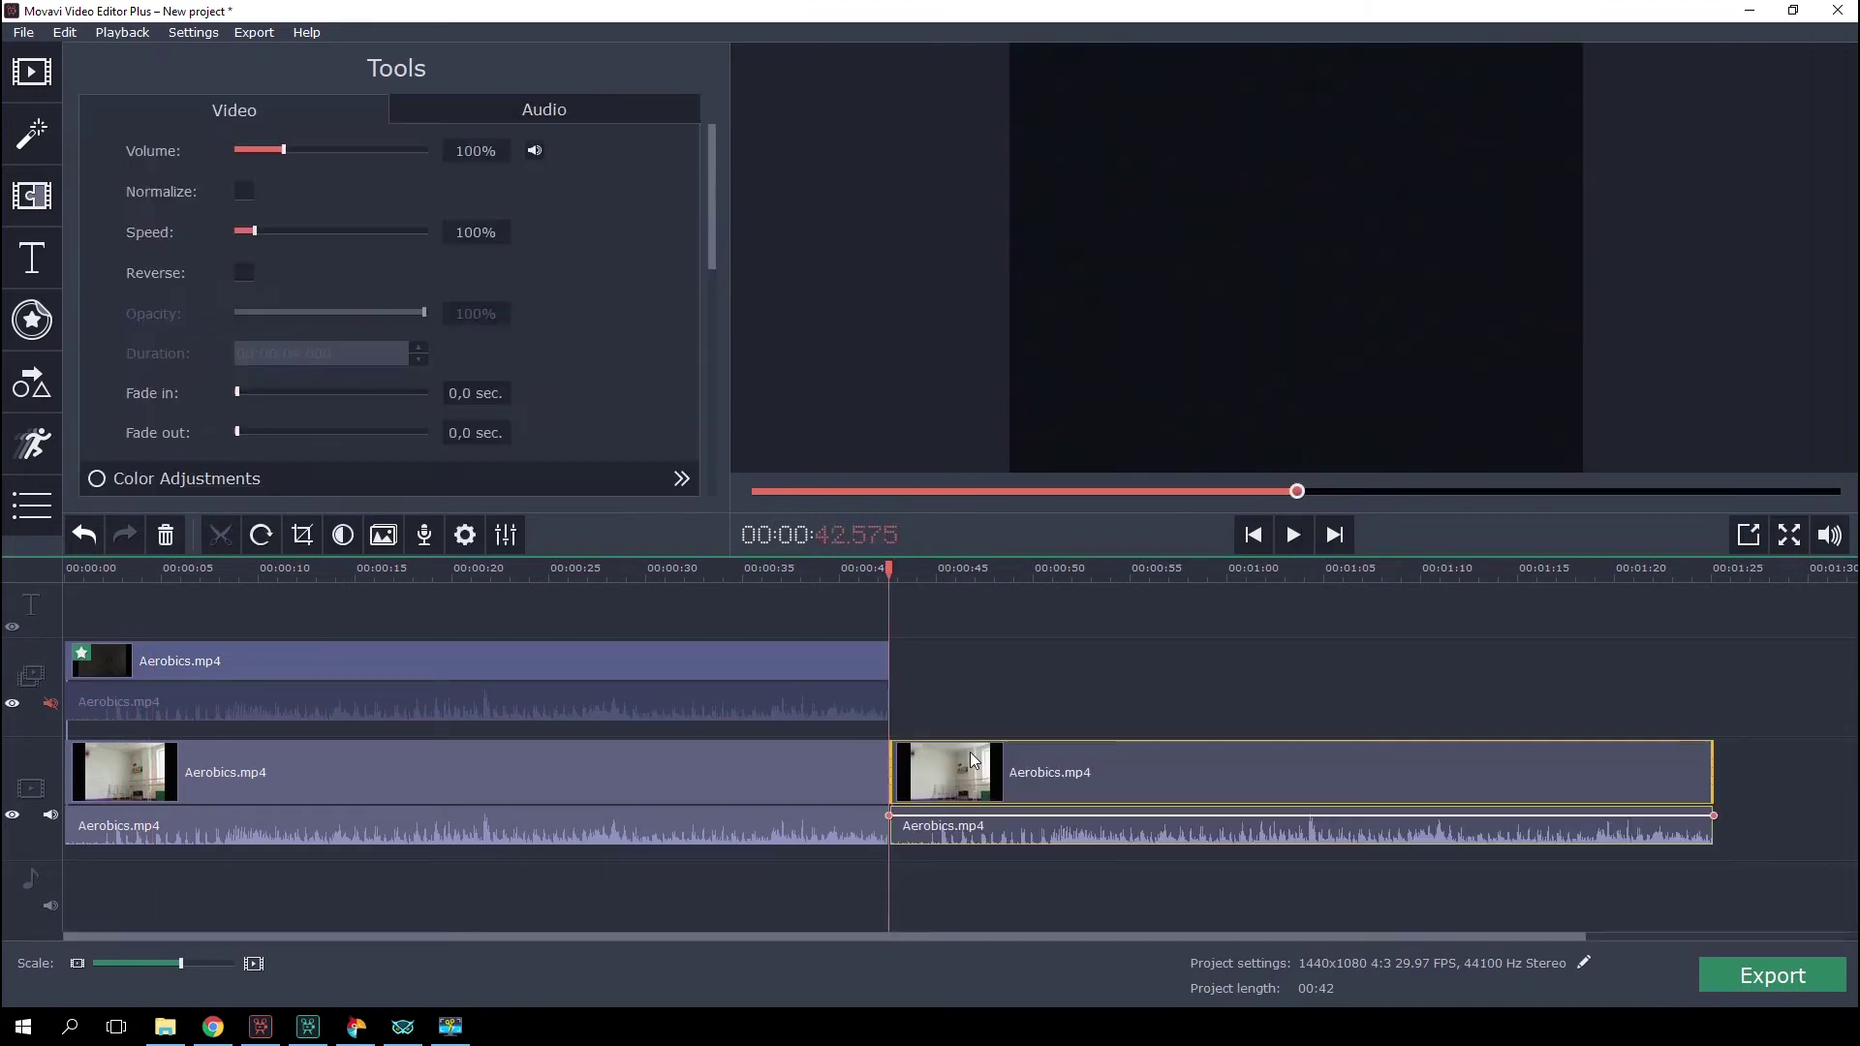
pyautogui.moveTo(957, 771); pyautogui.dragTo(123, 591)
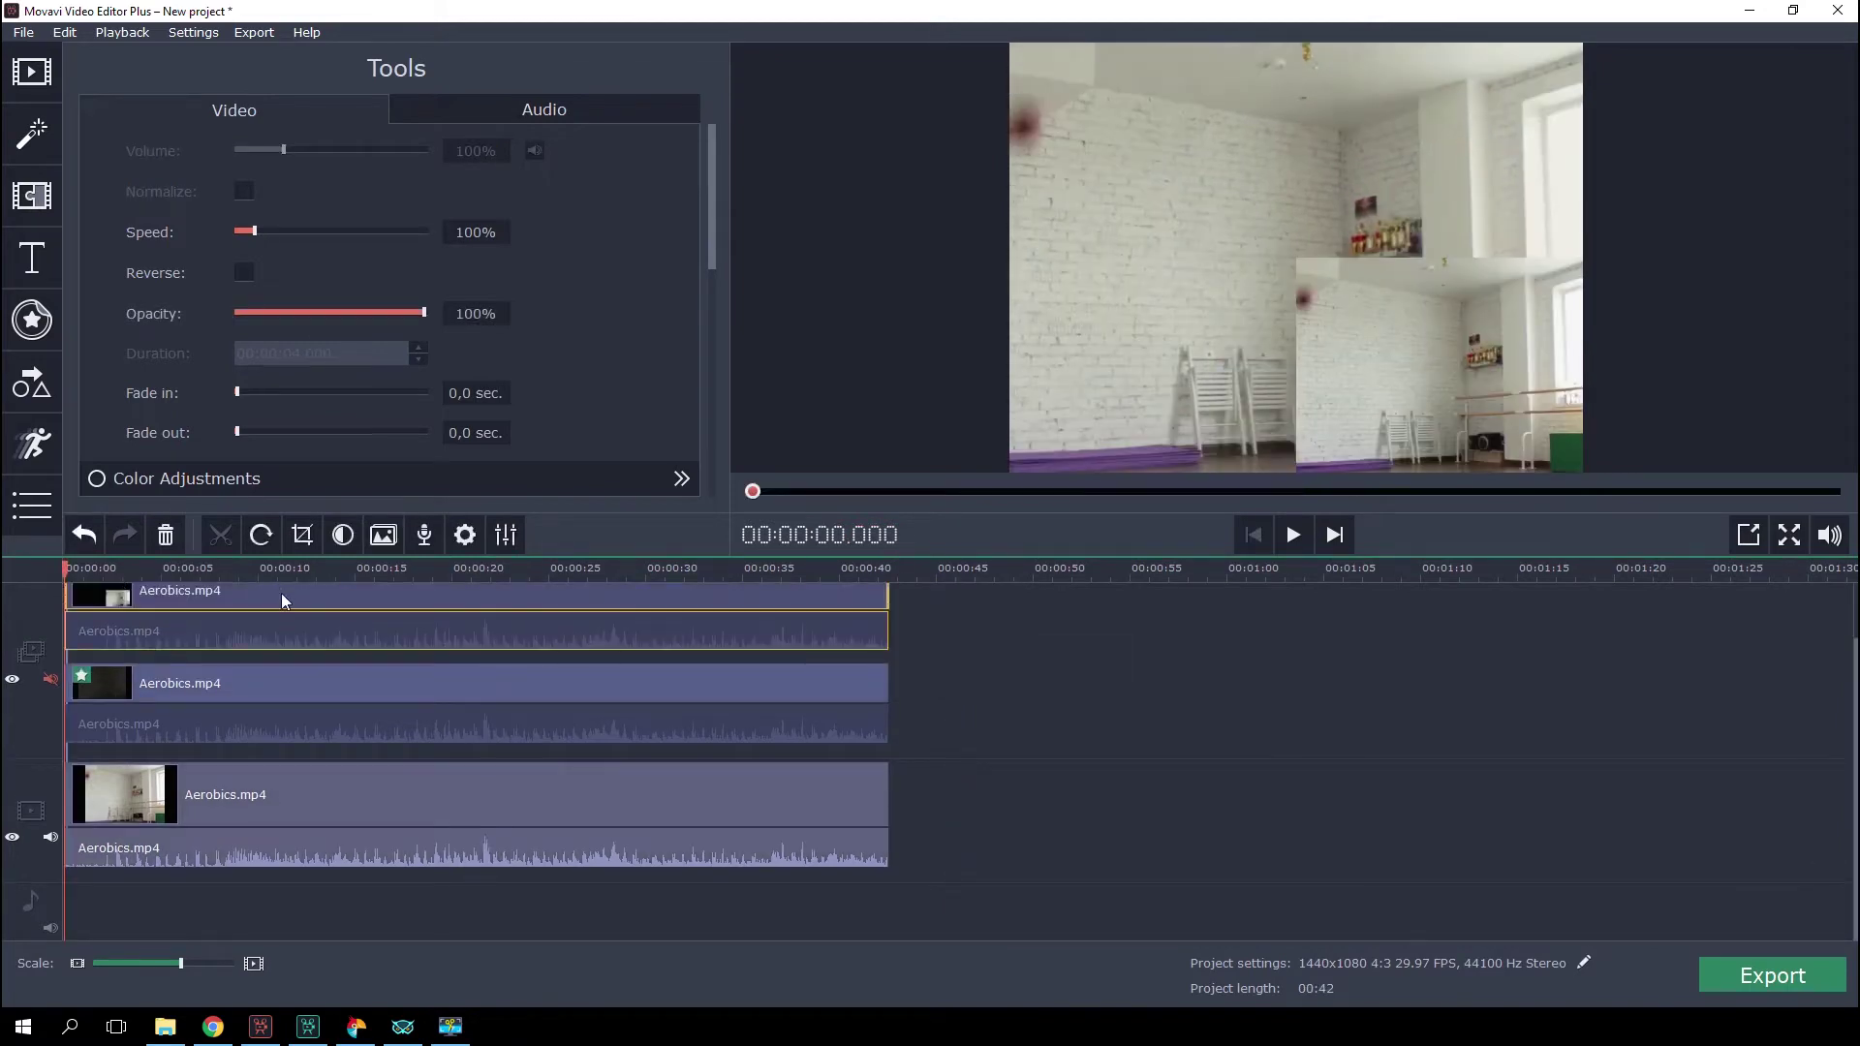
pyautogui.rightClick(281, 593)
pyautogui.click(324, 645)
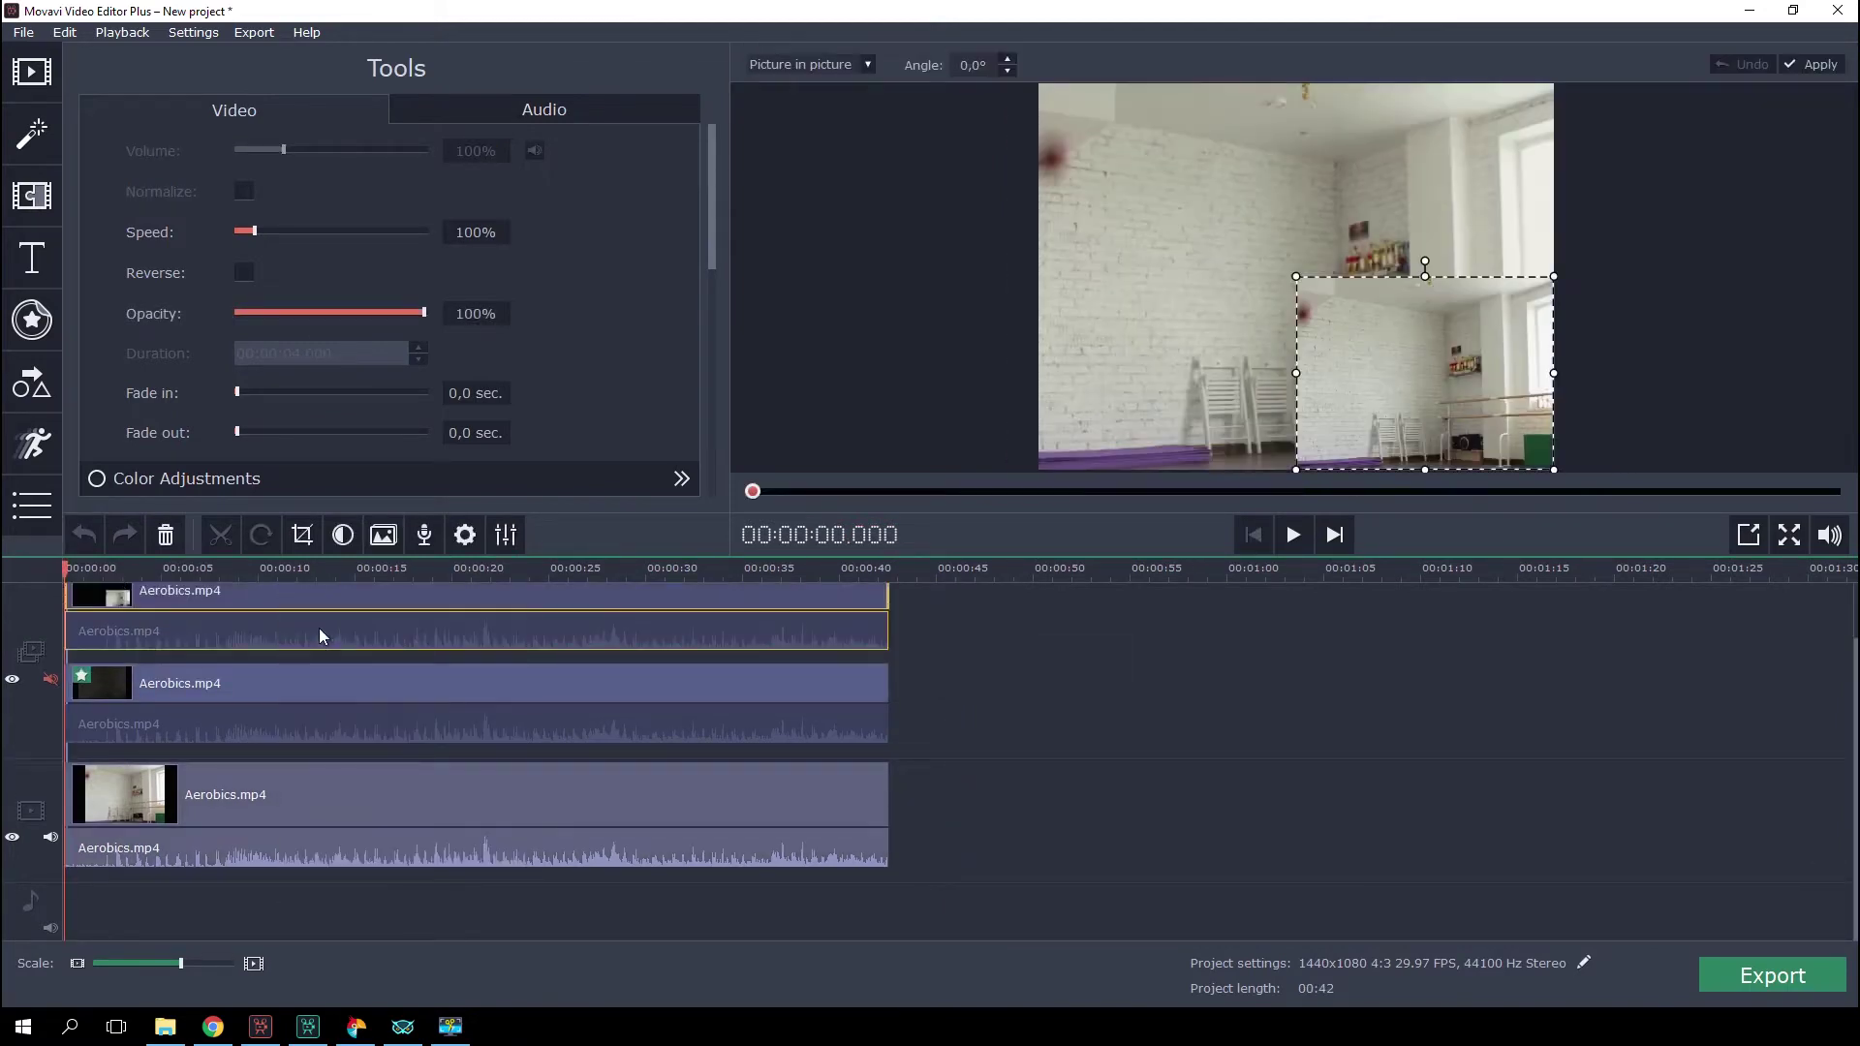
pyautogui.moveTo(1301, 274); pyautogui.dragTo(1033, 95)
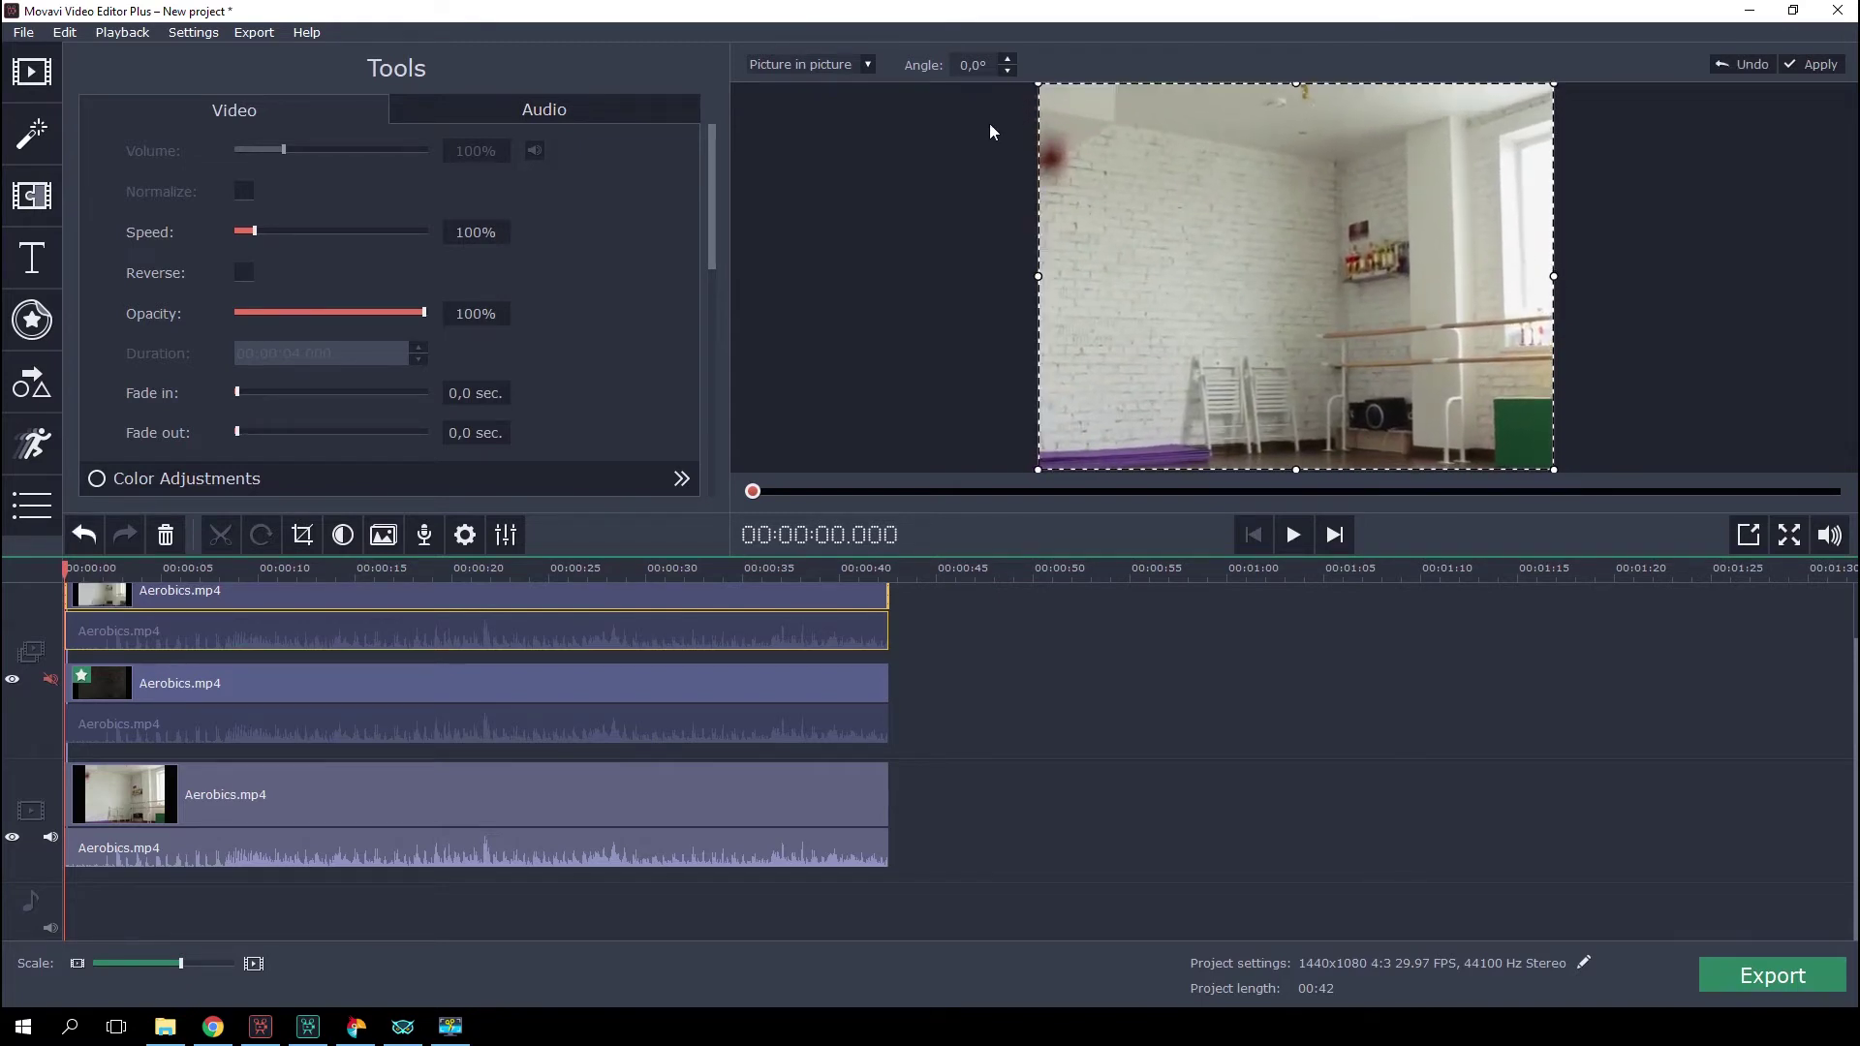
# - Tint the top clip with Color mix - blue at 25% opacity, then copy it
pyautogui.click(15, 148)
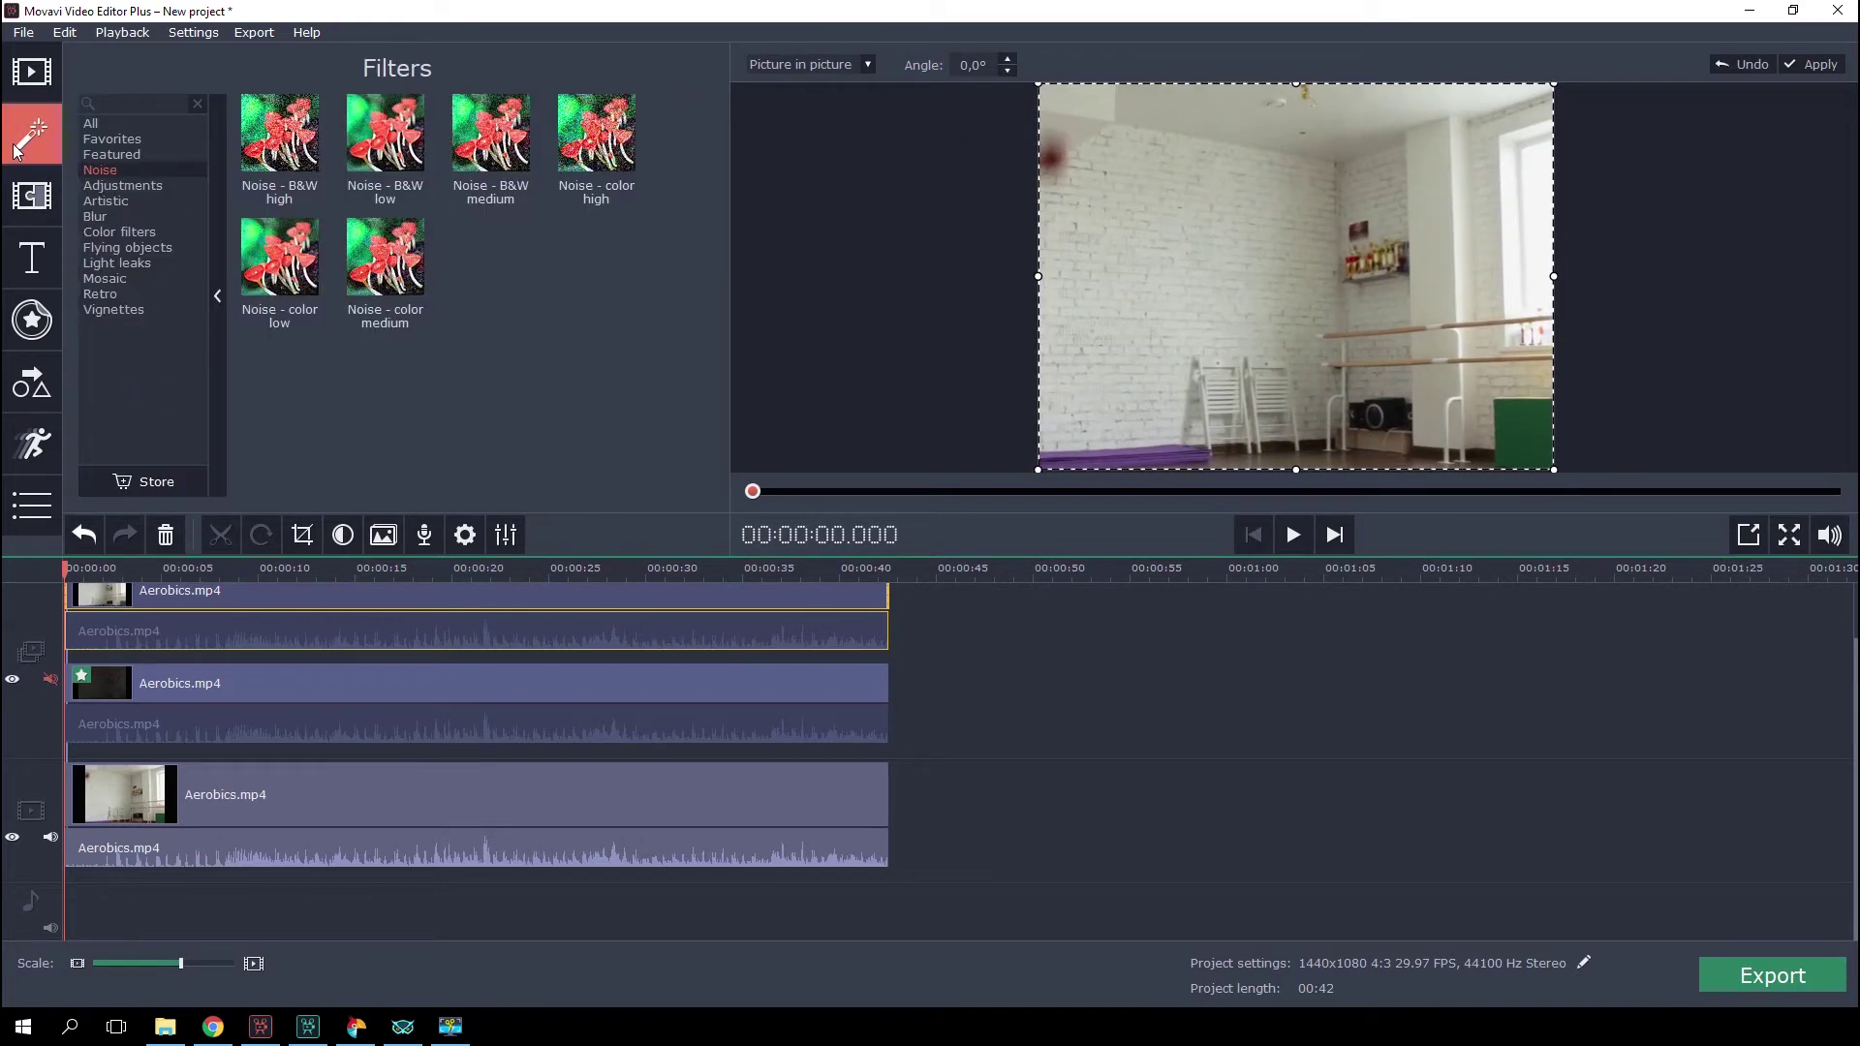
pyautogui.click(105, 200)
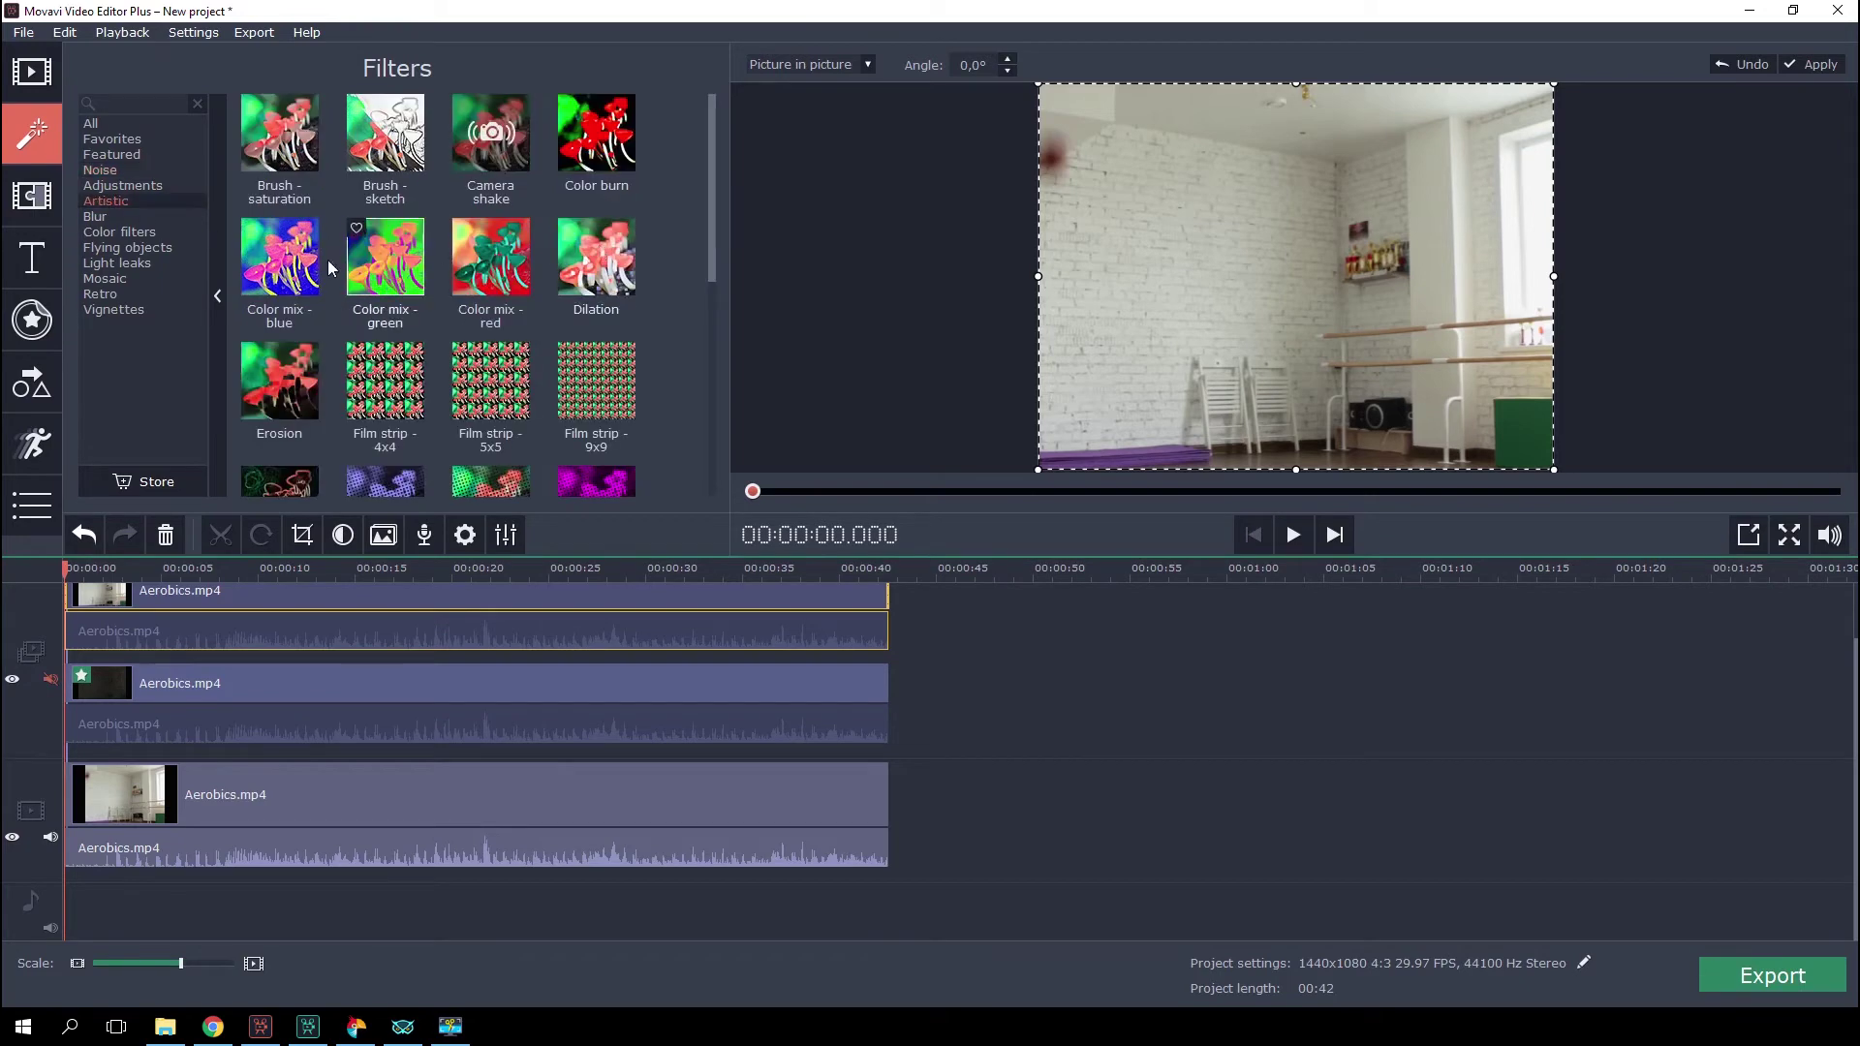
pyautogui.moveTo(263, 267); pyautogui.dragTo(242, 618)
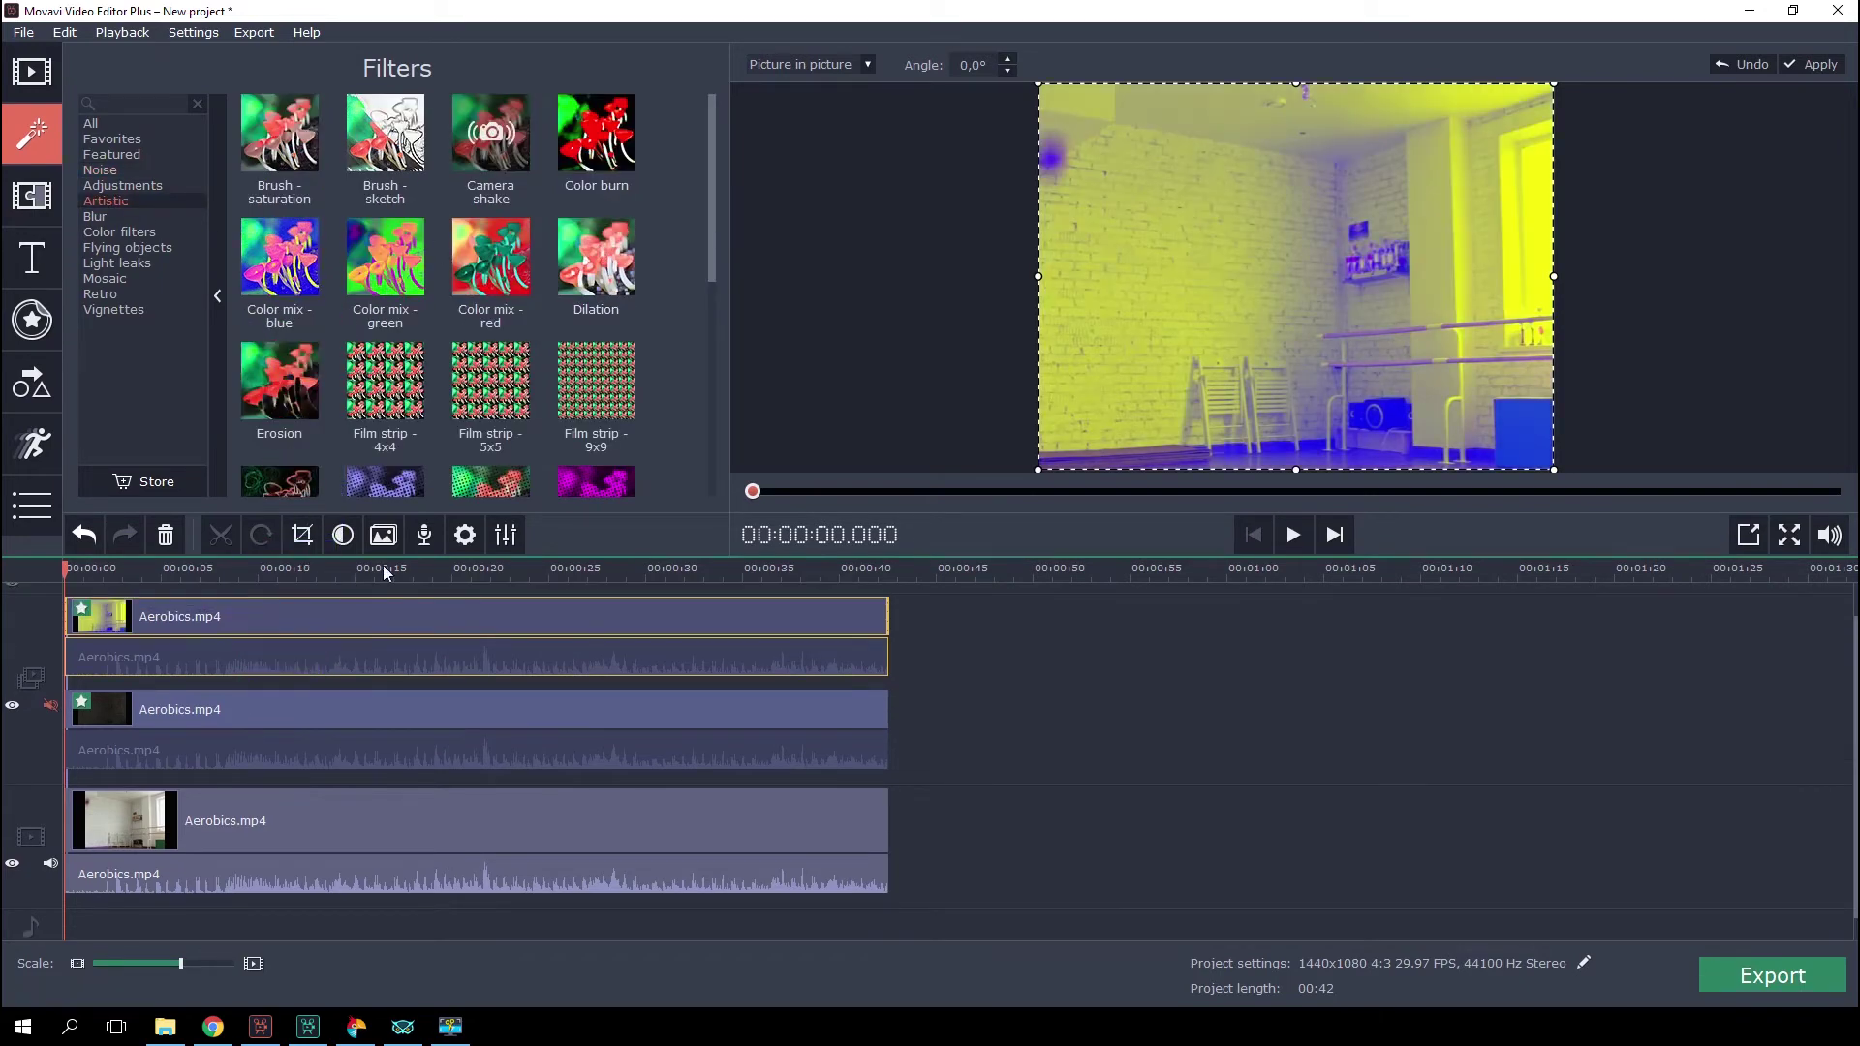
pyautogui.click(463, 537)
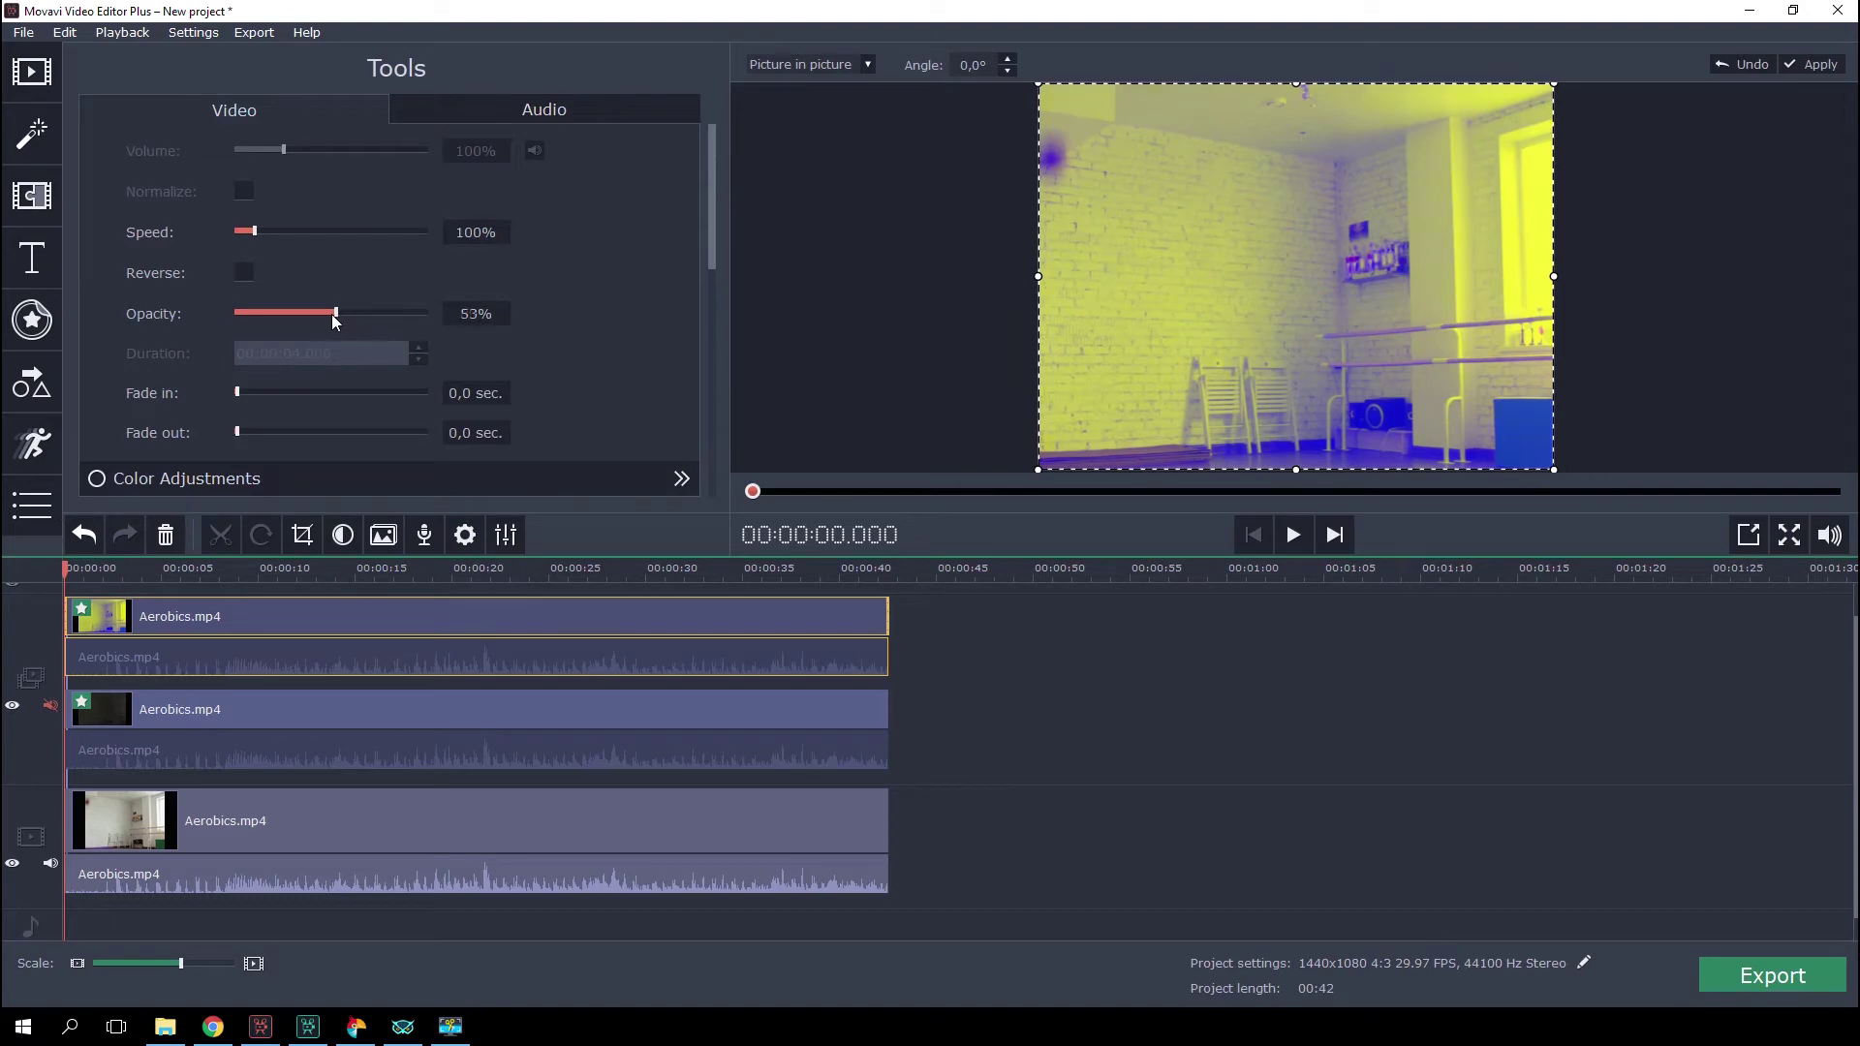
pyautogui.doubleClick(475, 312)
pyautogui.write('25')
pyautogui.moveTo(1083, 272); pyautogui.dragTo(1089, 273)
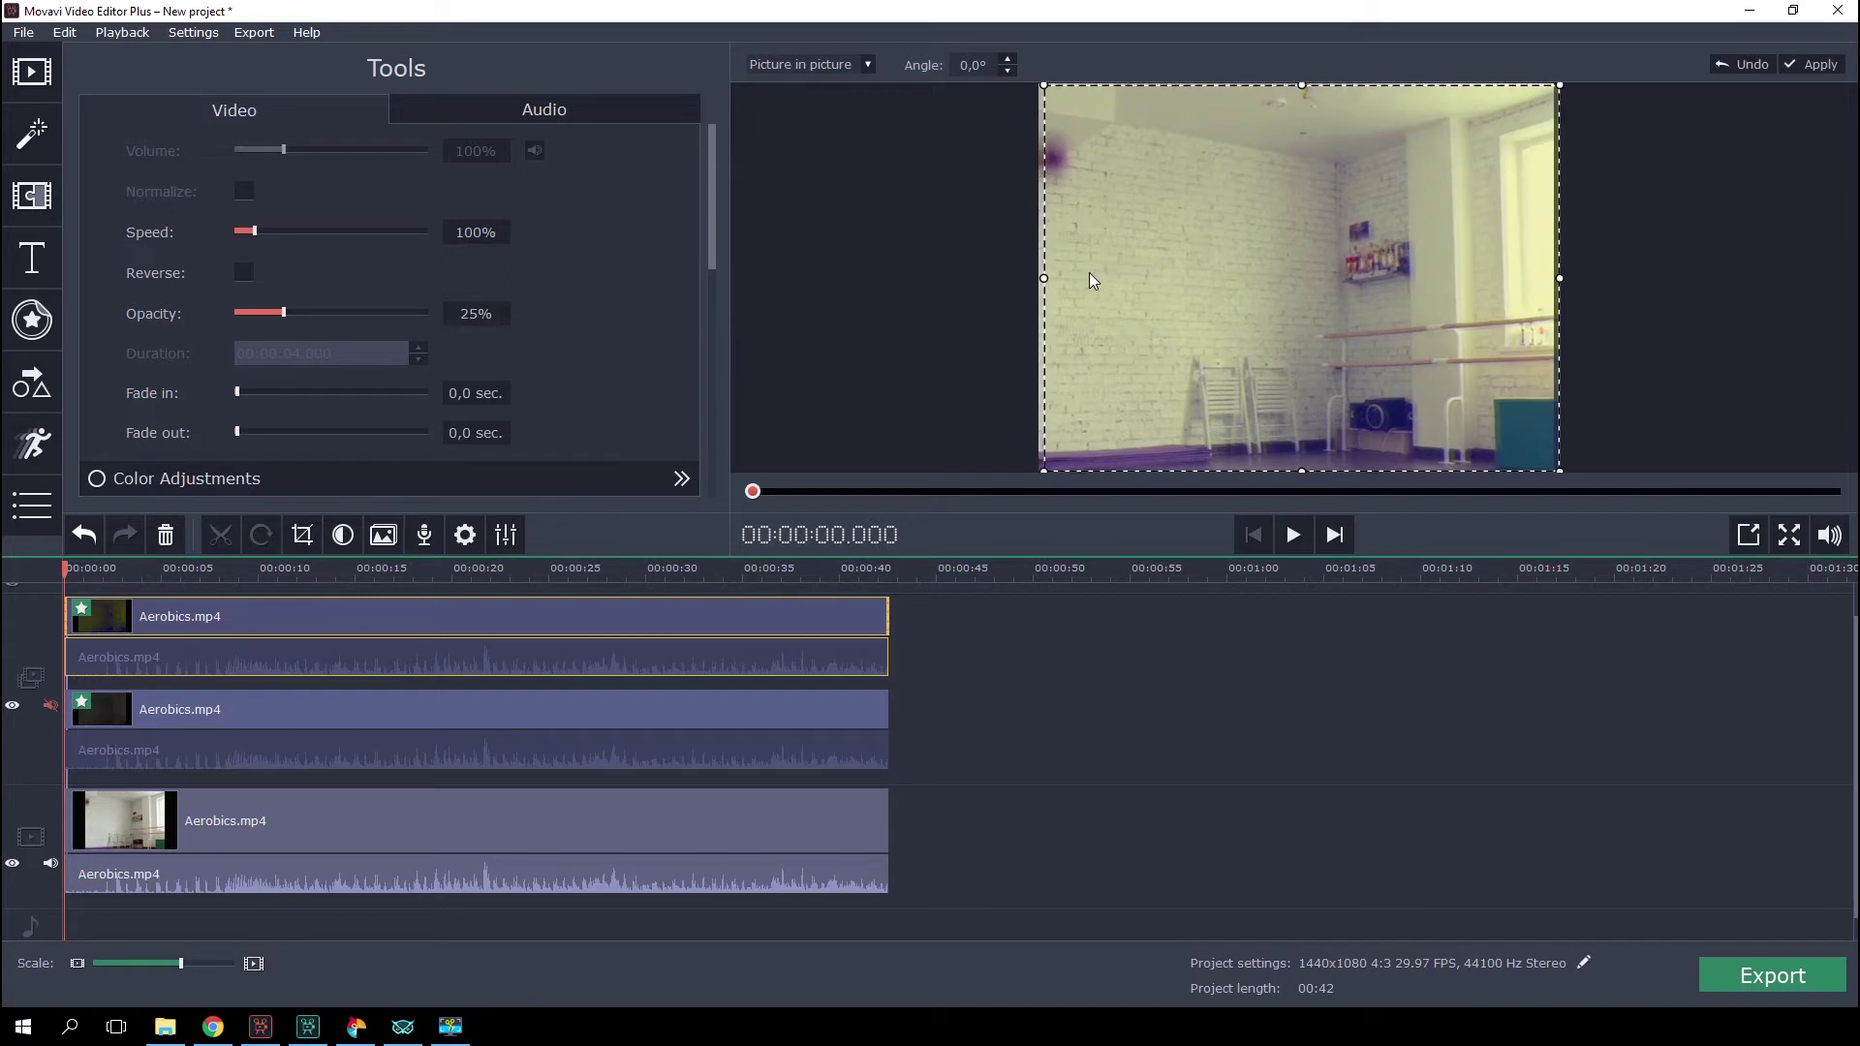
pyautogui.click(1457, 659)
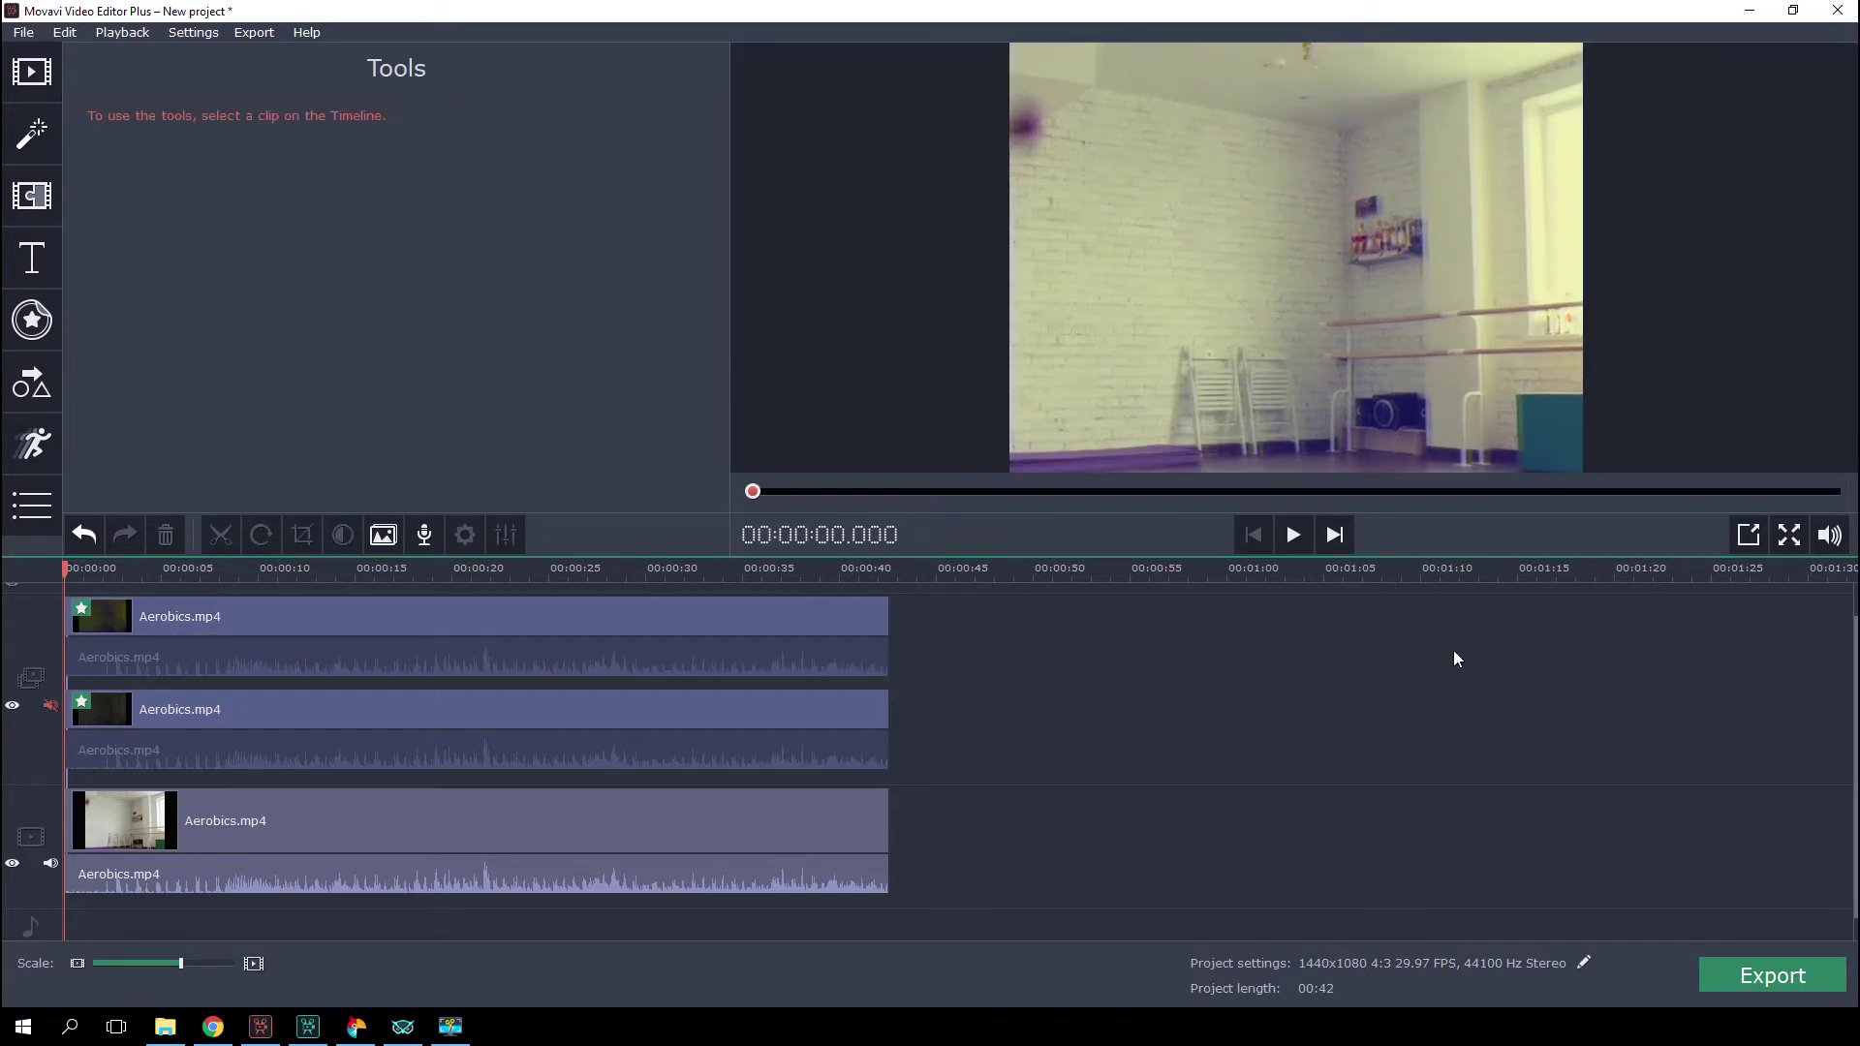
pyautogui.rightClick(275, 668)
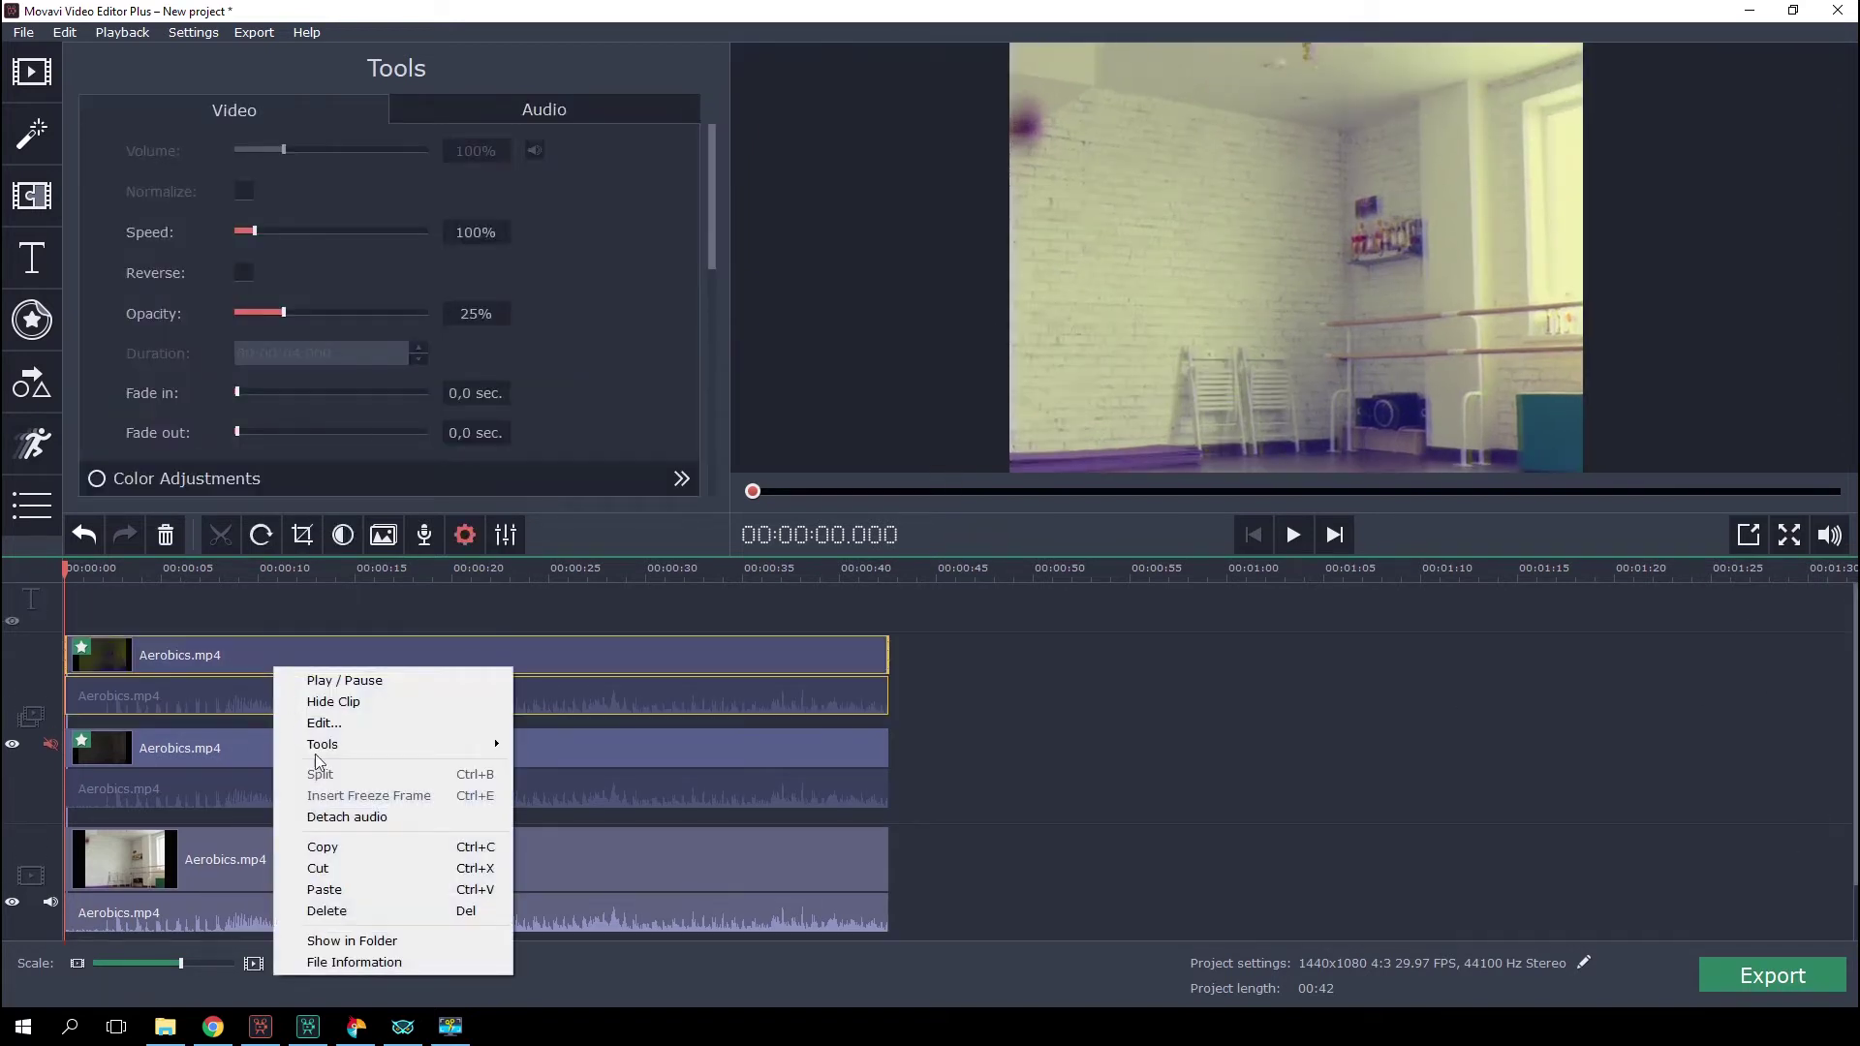
pyautogui.click(341, 846)
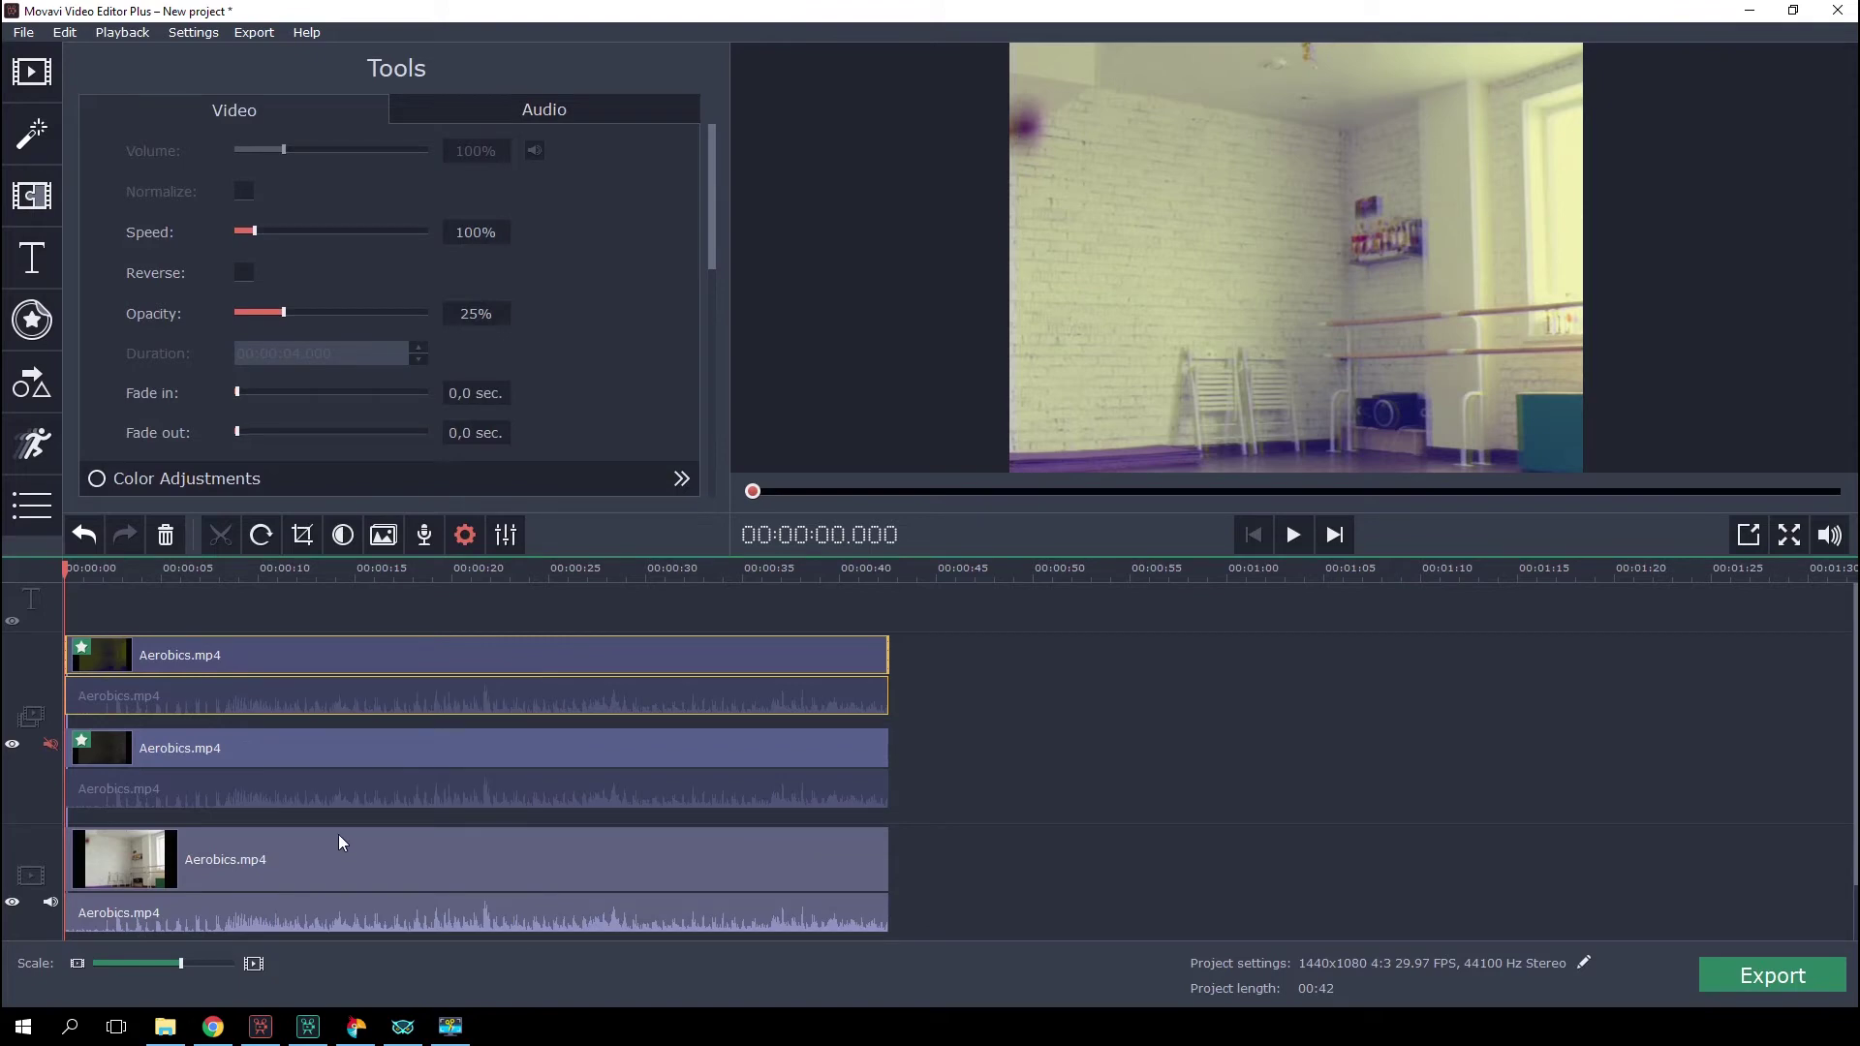
# - Paste the copied clip onto the empty top track and swap its Color mix - blue for Color mix - red
pyautogui.rightClick(85, 608)
pyautogui.click(126, 677)
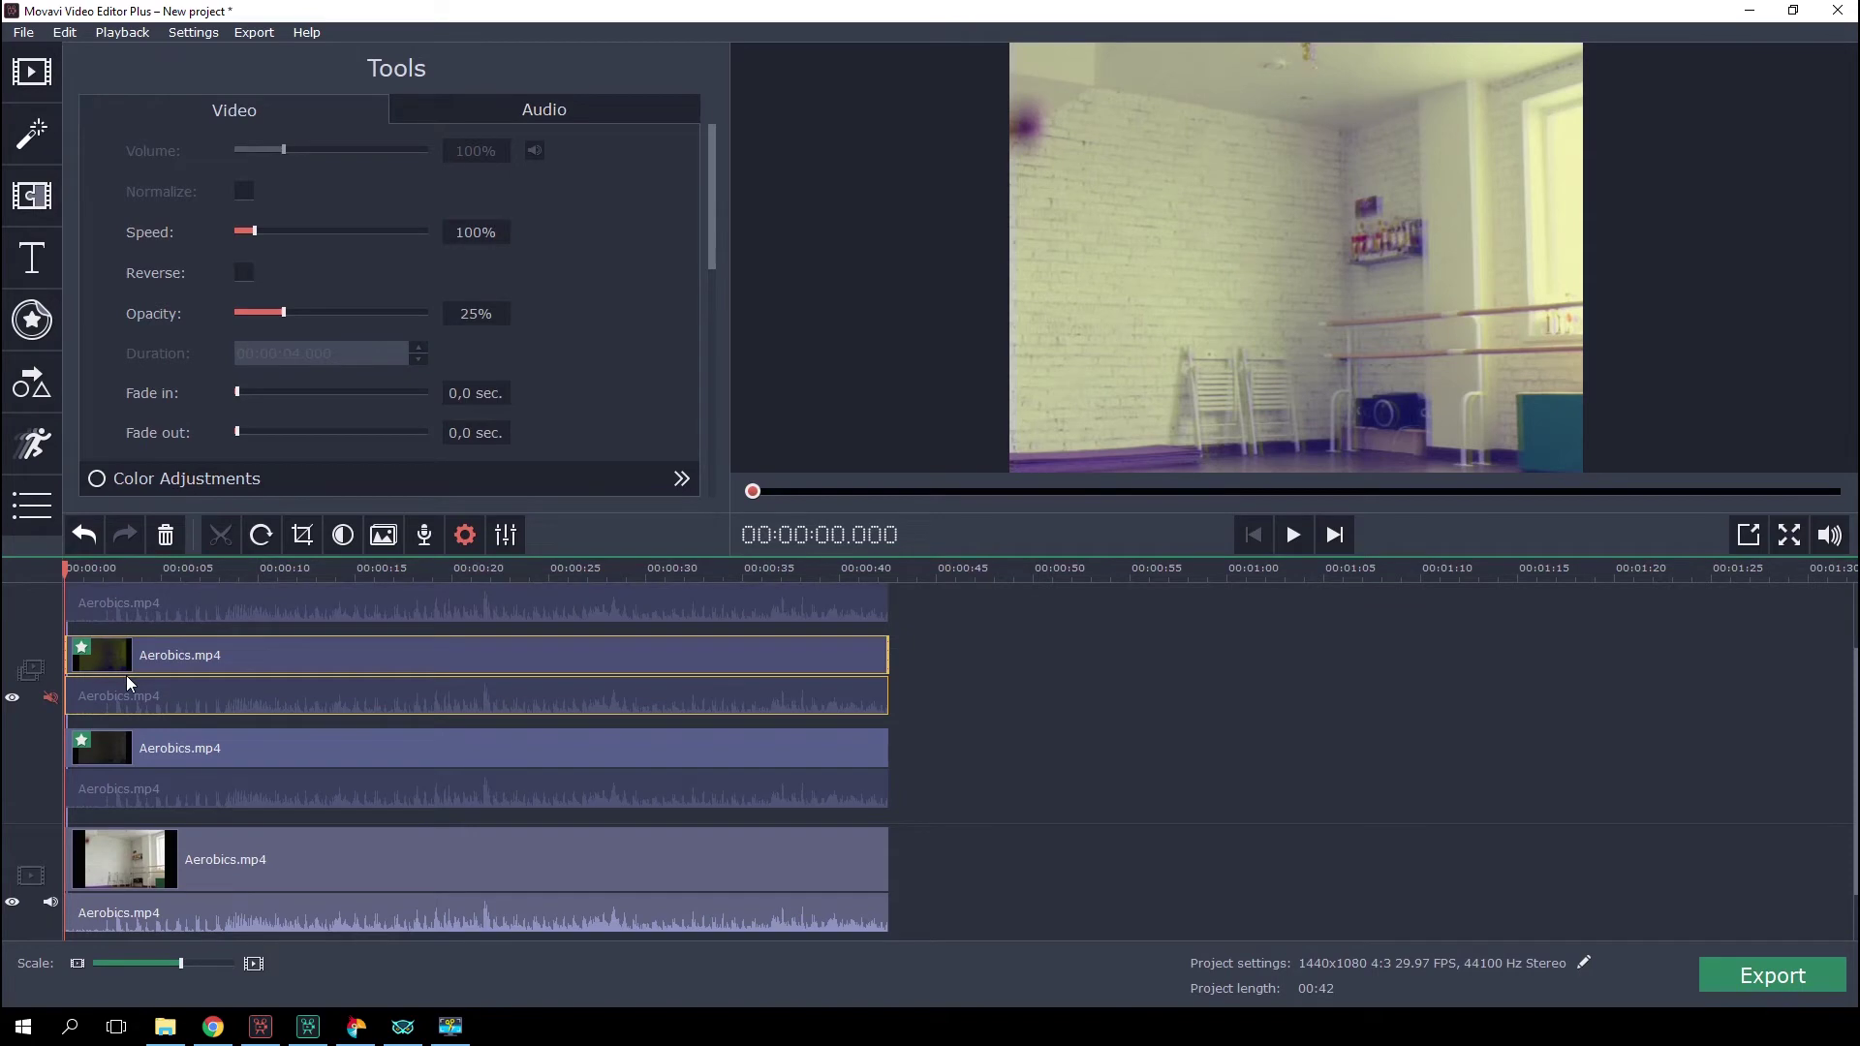
pyautogui.moveTo(1851, 677); pyautogui.dragTo(1850, 610)
pyautogui.click(83, 651)
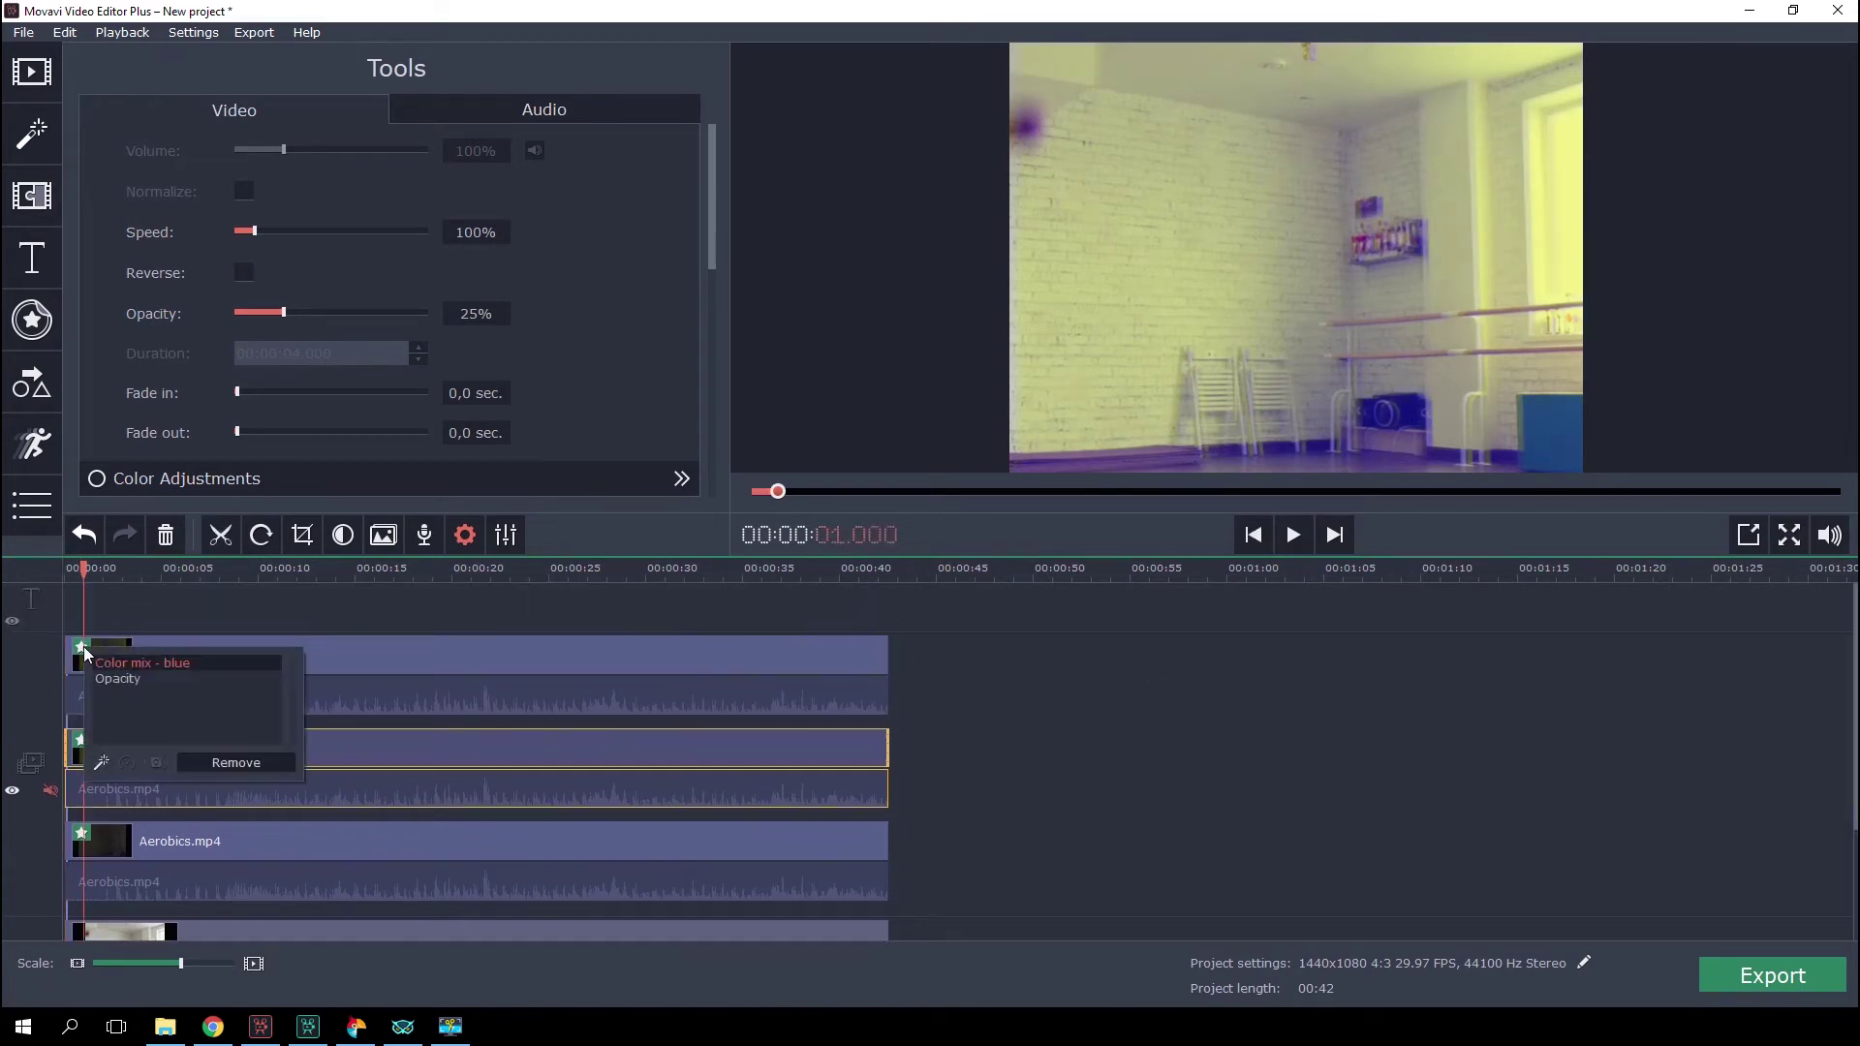
pyautogui.click(222, 765)
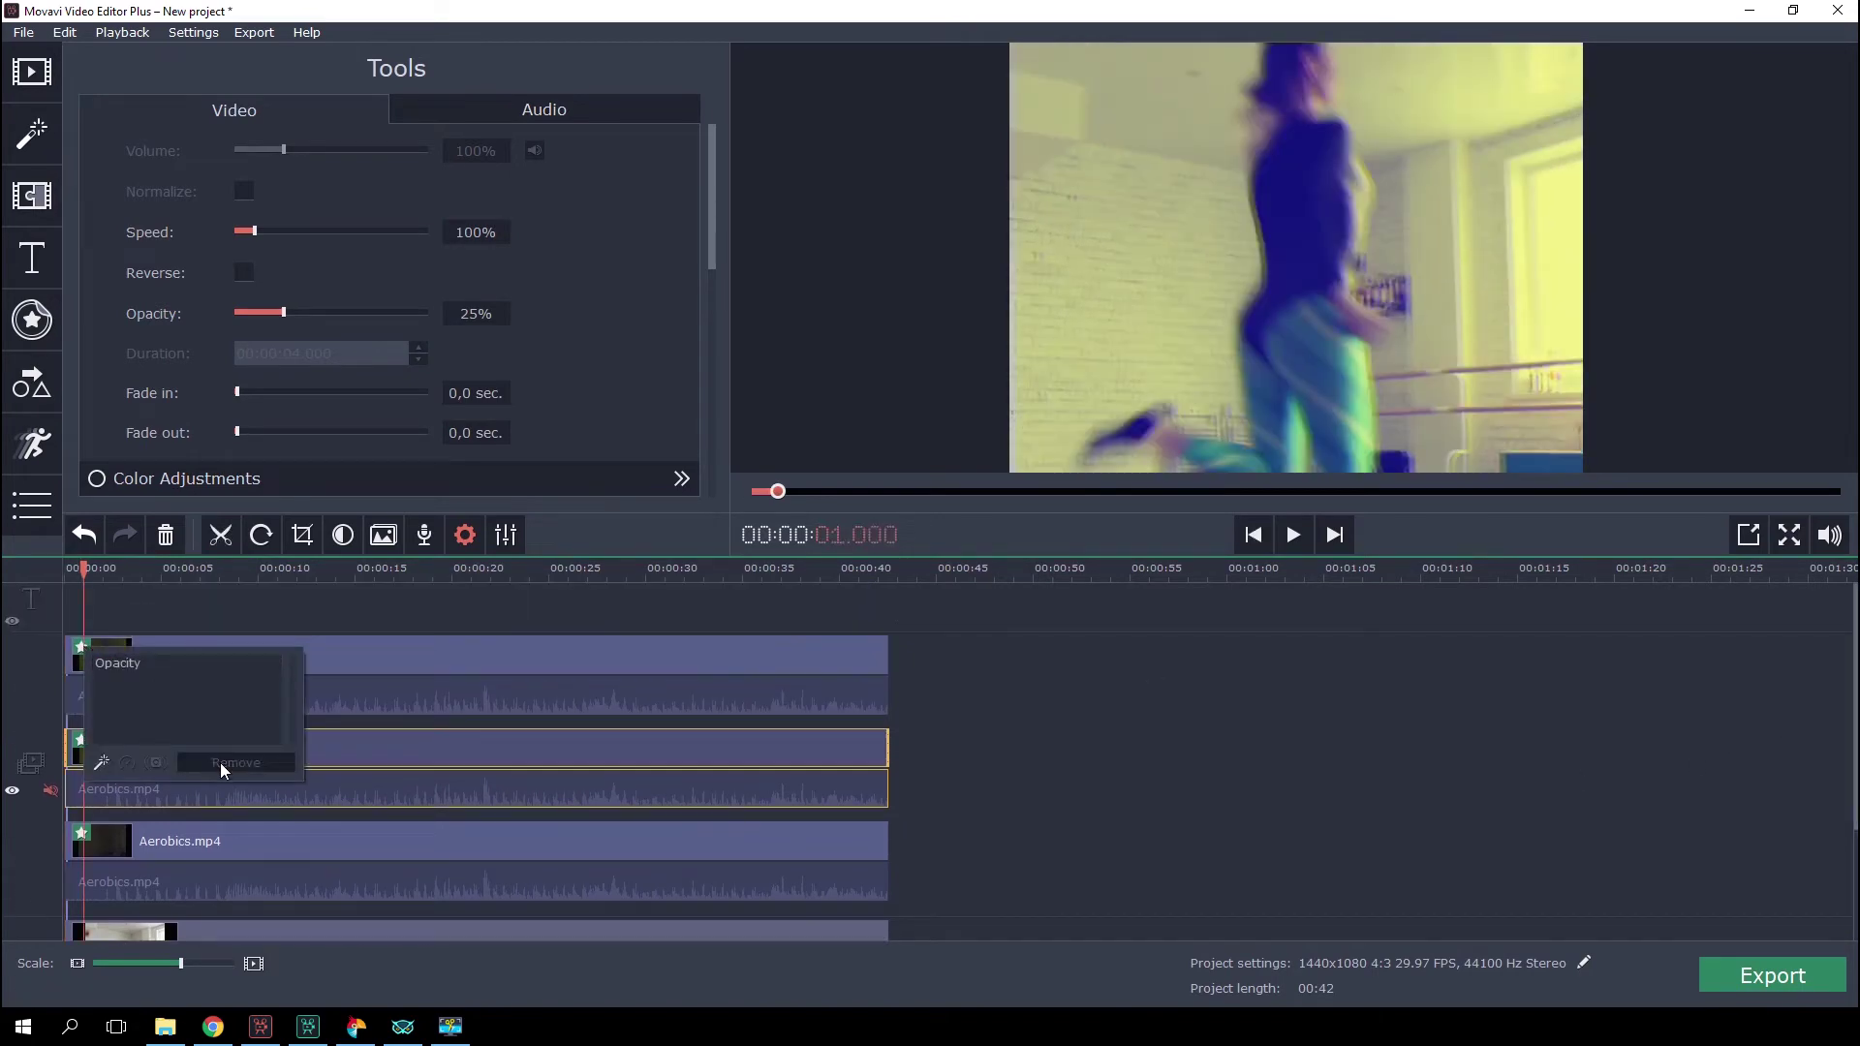
pyautogui.click(47, 147)
pyautogui.moveTo(491, 257); pyautogui.dragTo(215, 662)
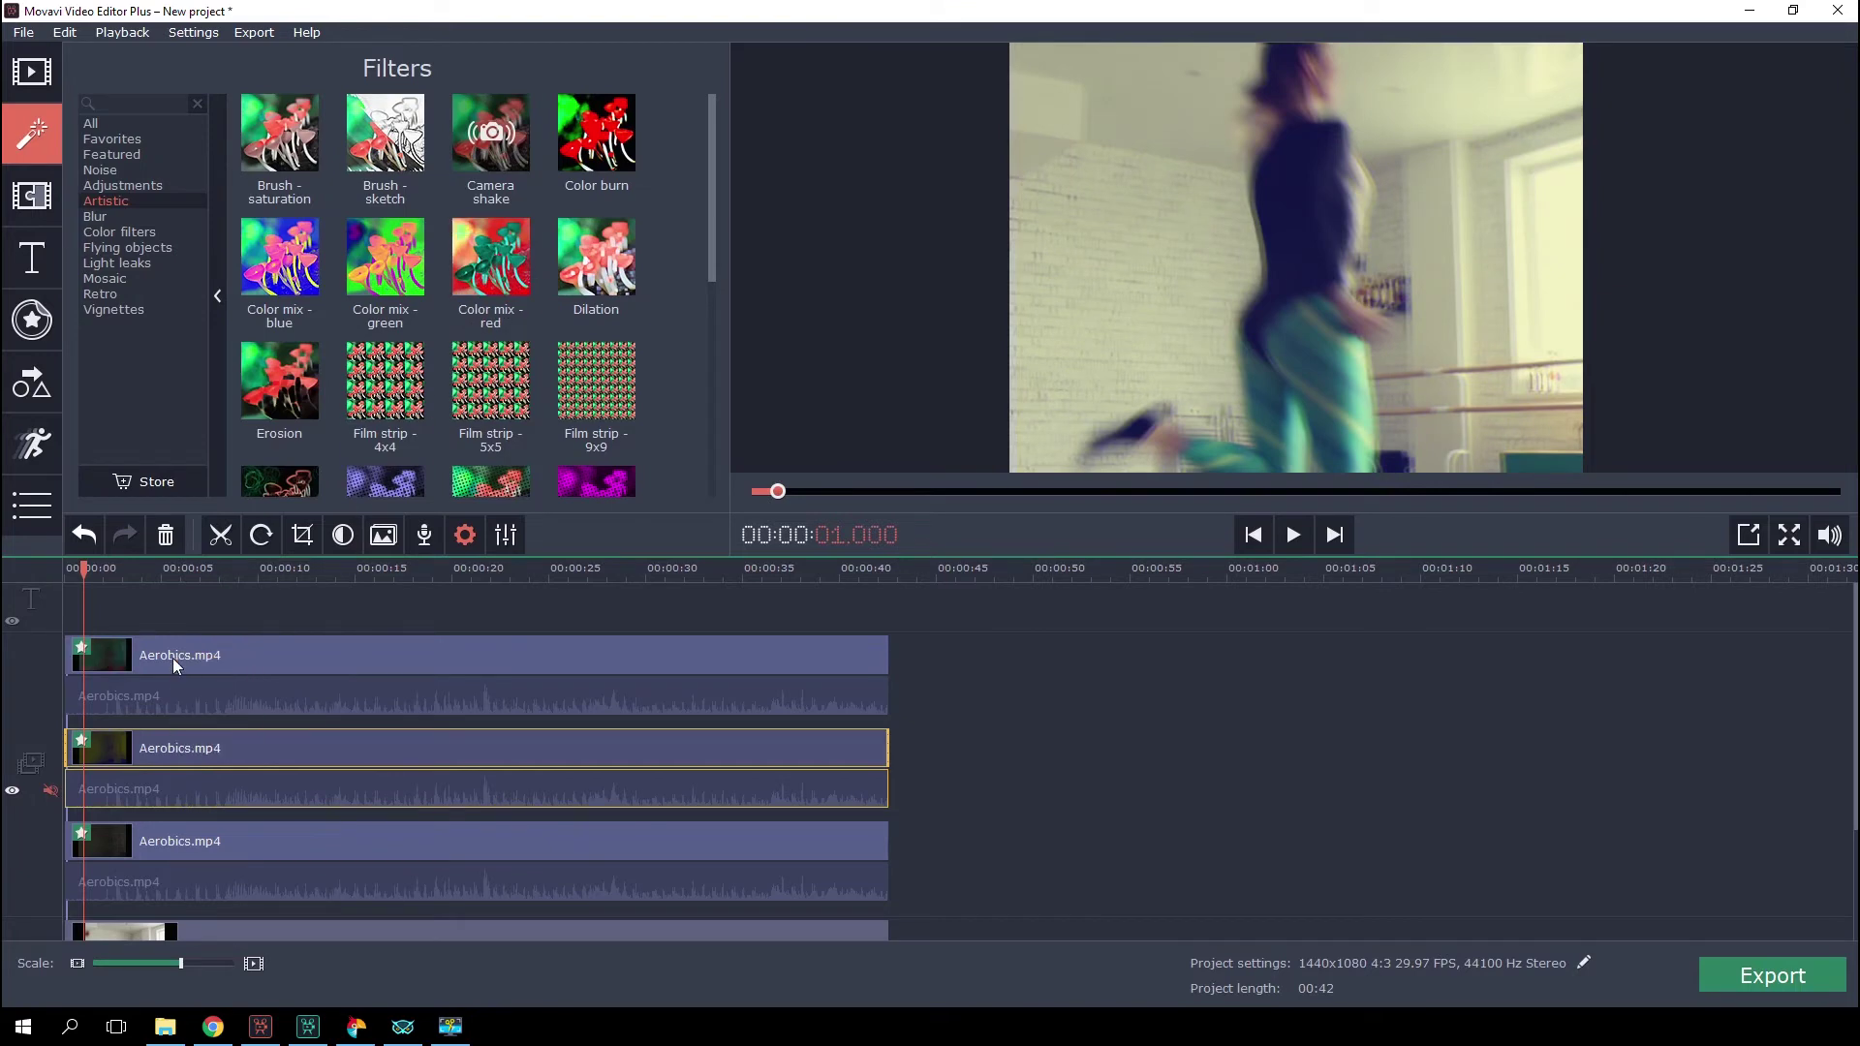
# - Realign the top clip's picture-in-picture frame so it fills the picture
pyautogui.click(380, 665)
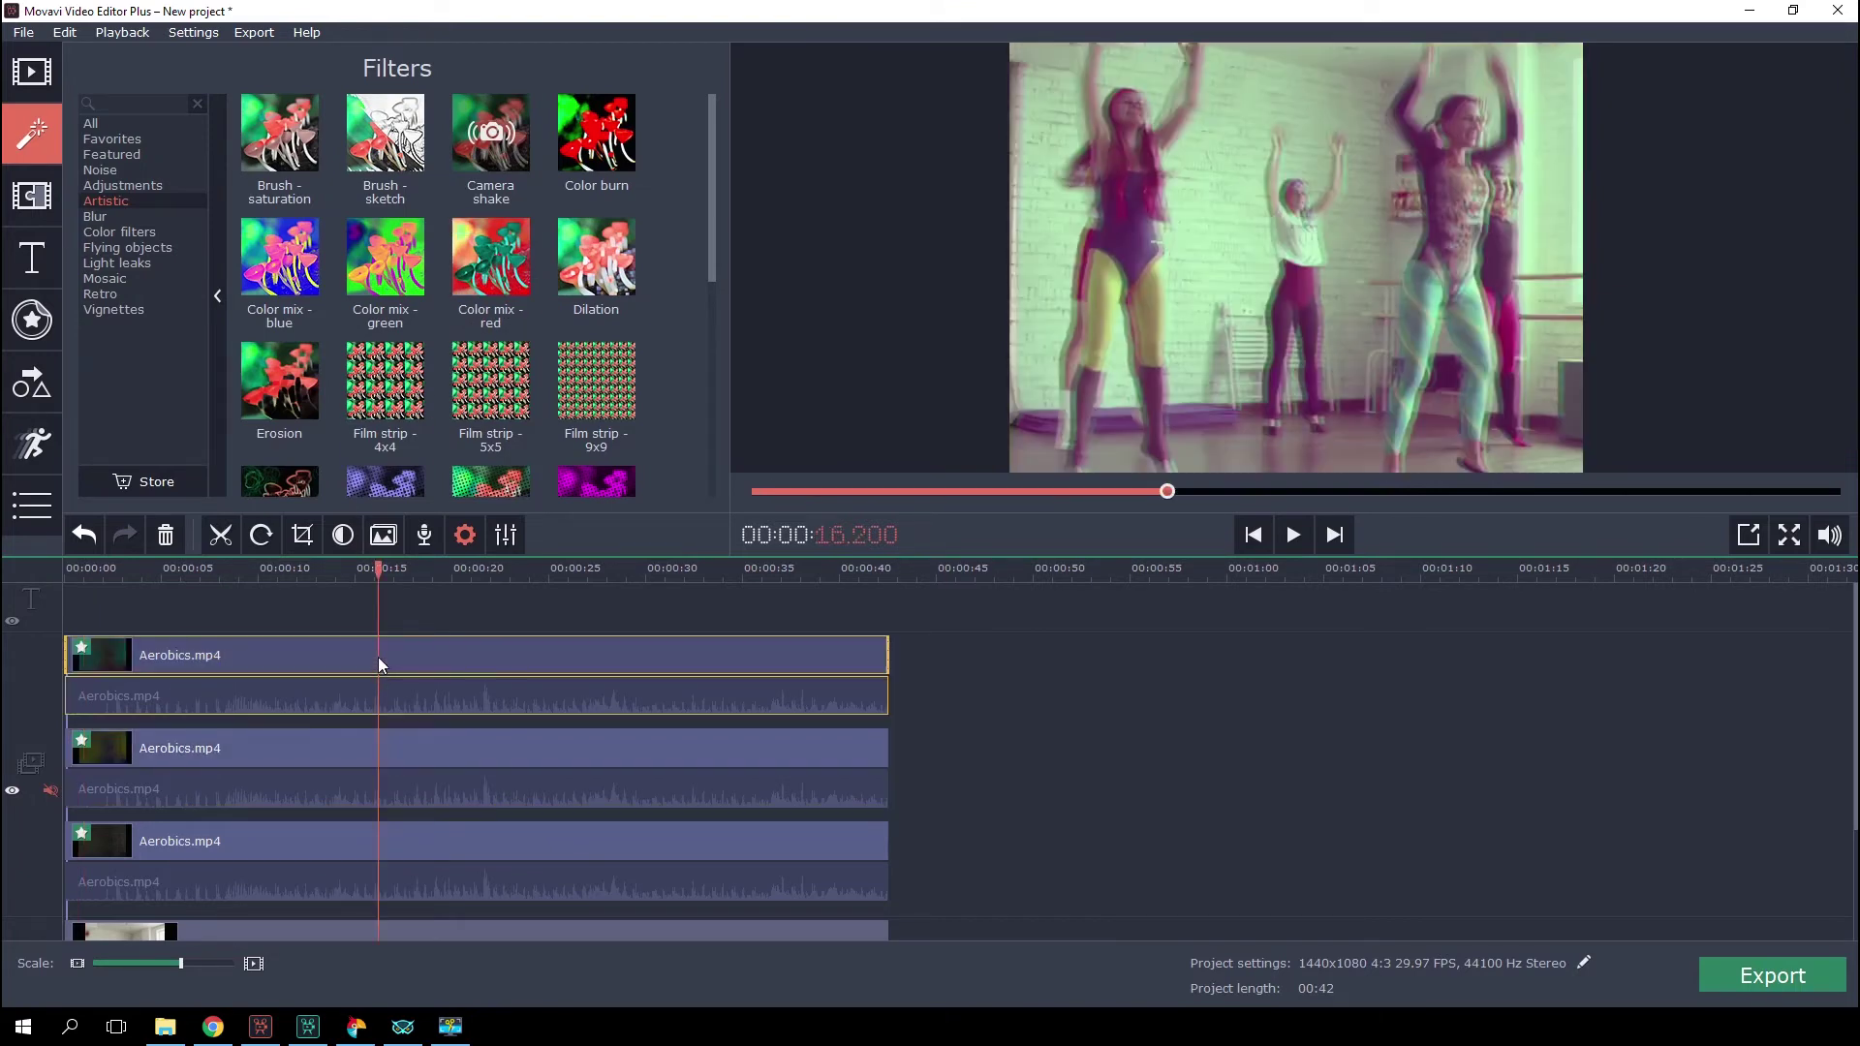
pyautogui.rightClick(379, 665)
pyautogui.click(429, 718)
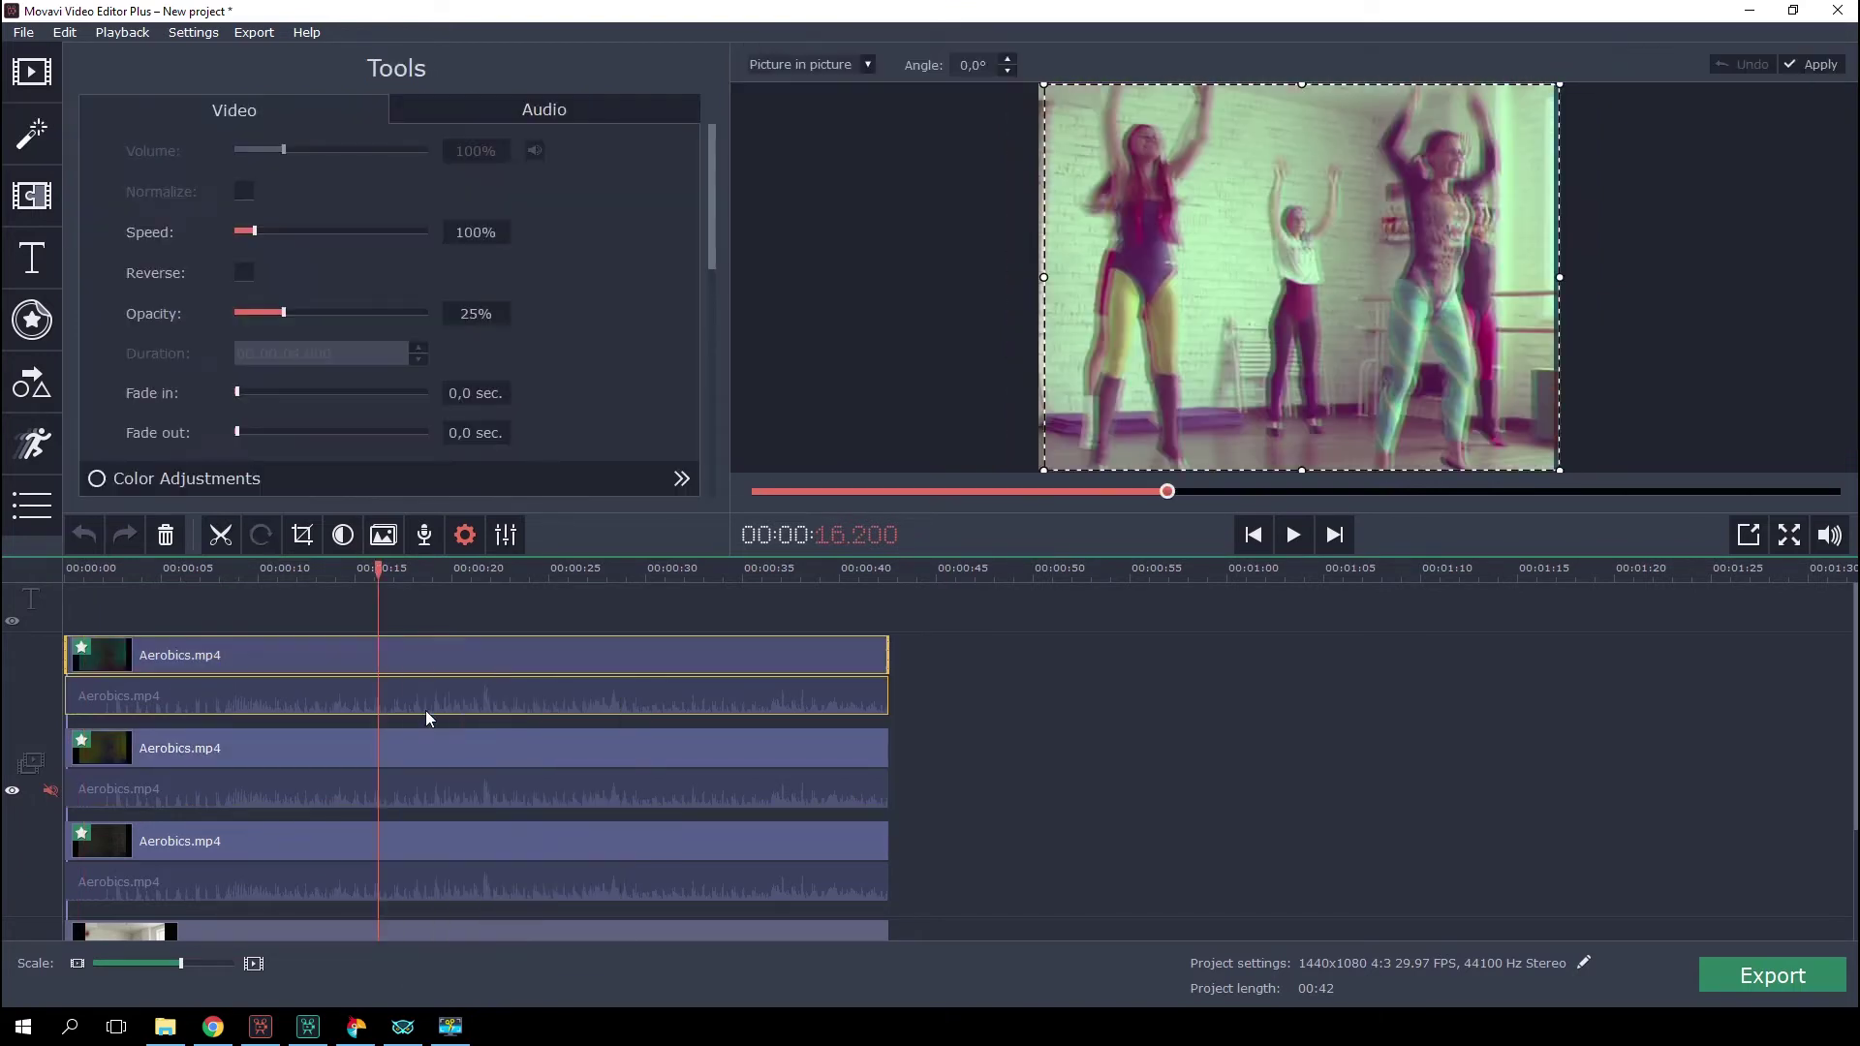
pyautogui.moveTo(1303, 329); pyautogui.dragTo(1297, 326)
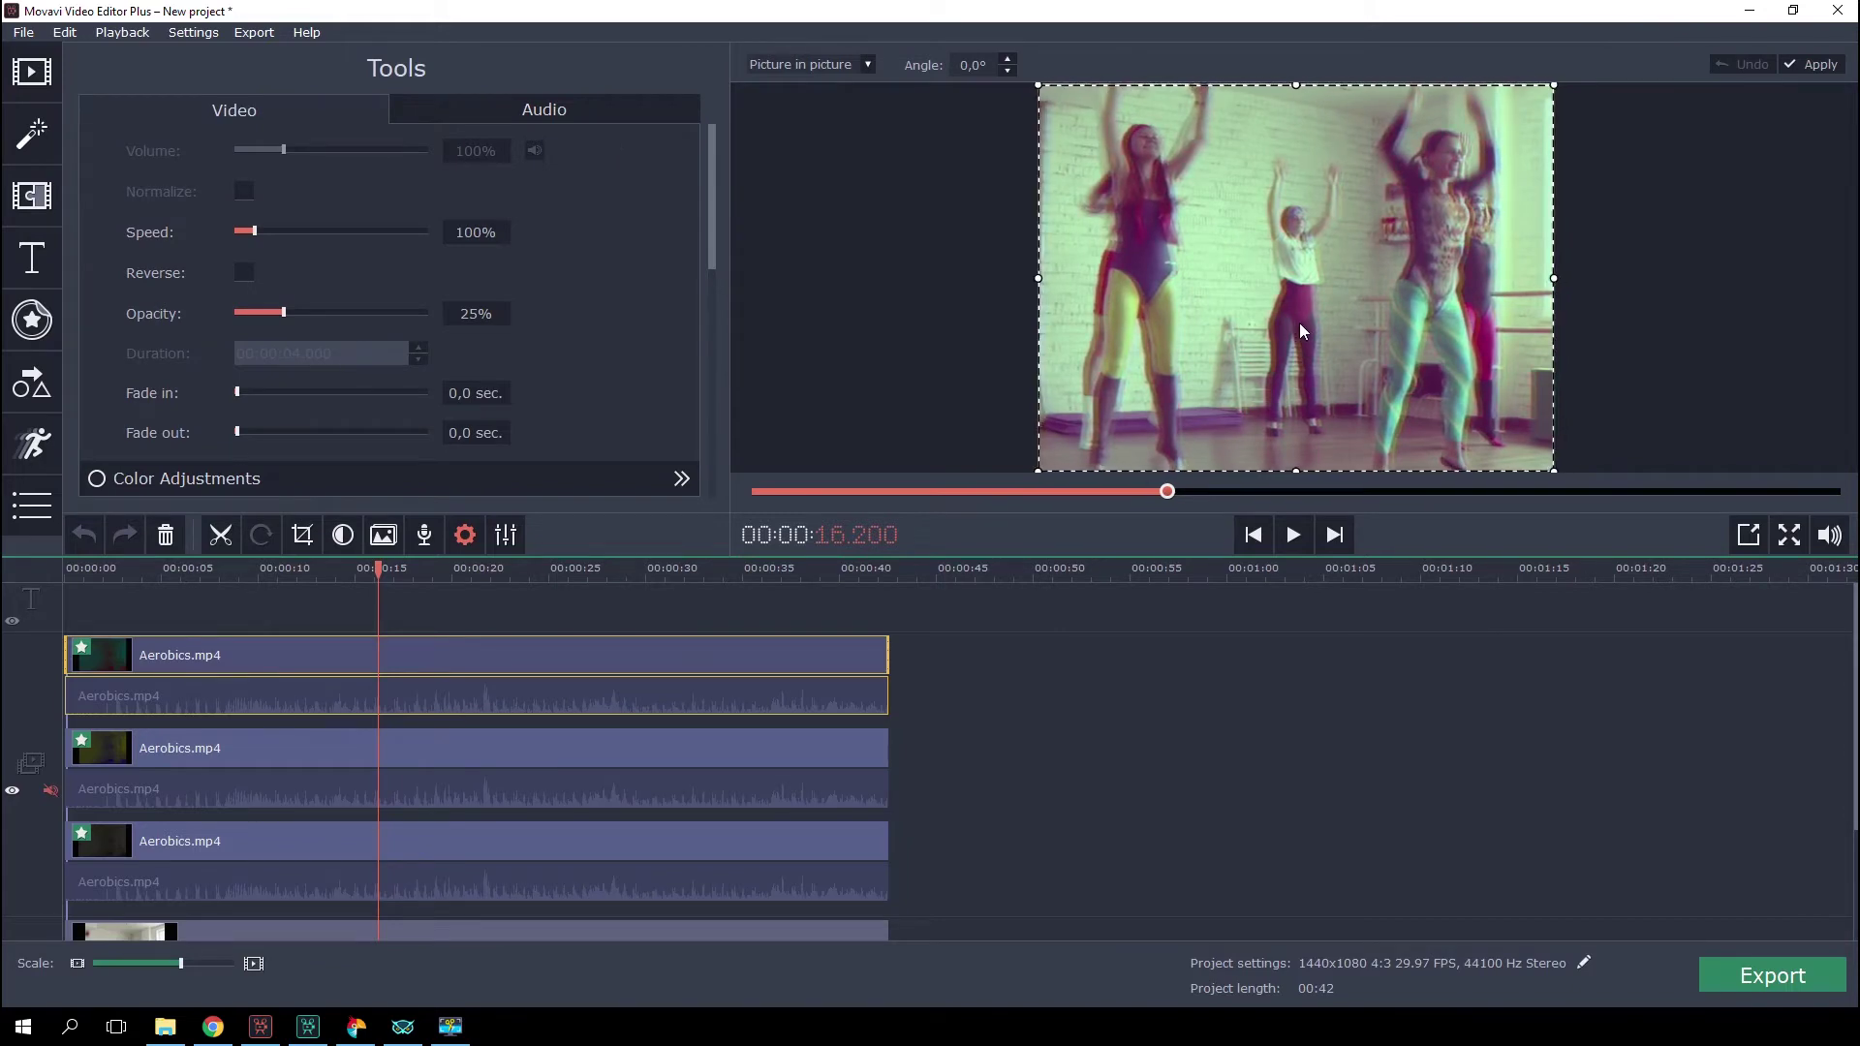
pyautogui.click(1008, 791)
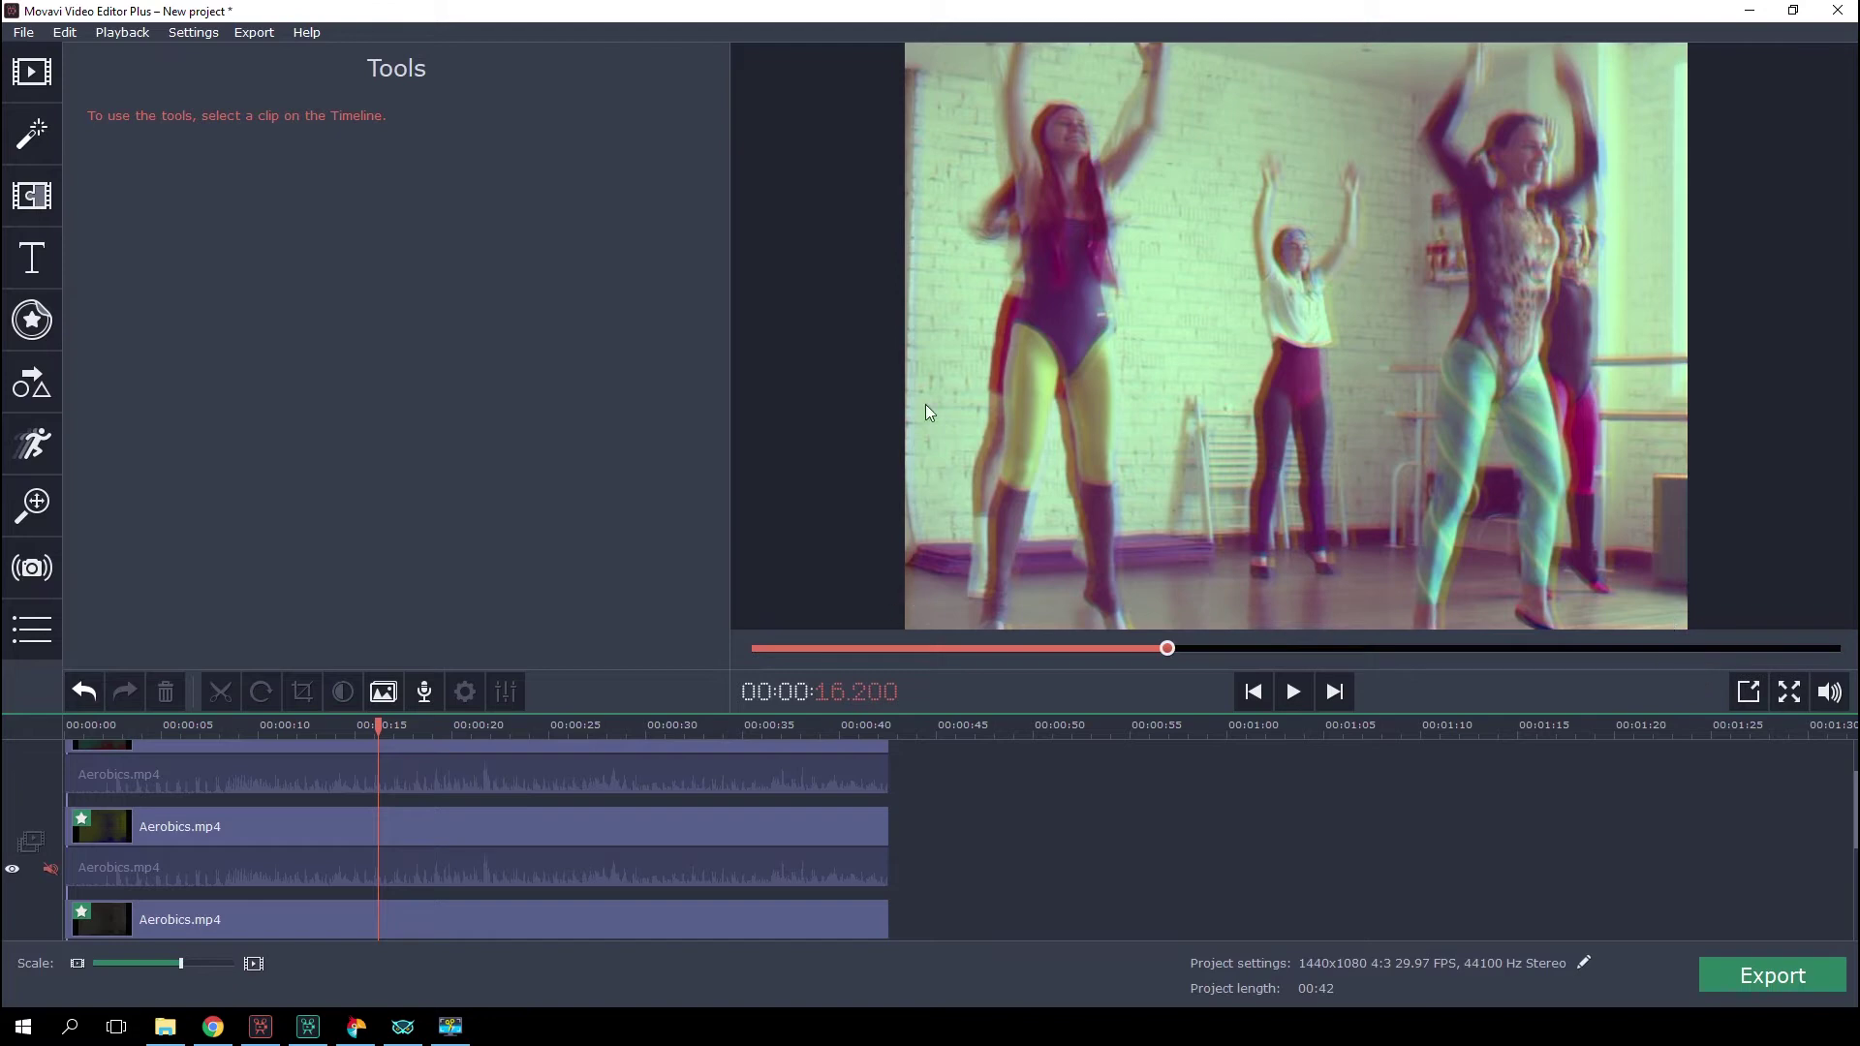
# - Compare the overlay track hidden and shown, then edit the top overlay clip's opacity value
pyautogui.click(12, 872)
pyautogui.click(13, 872)
pyautogui.click(13, 872)
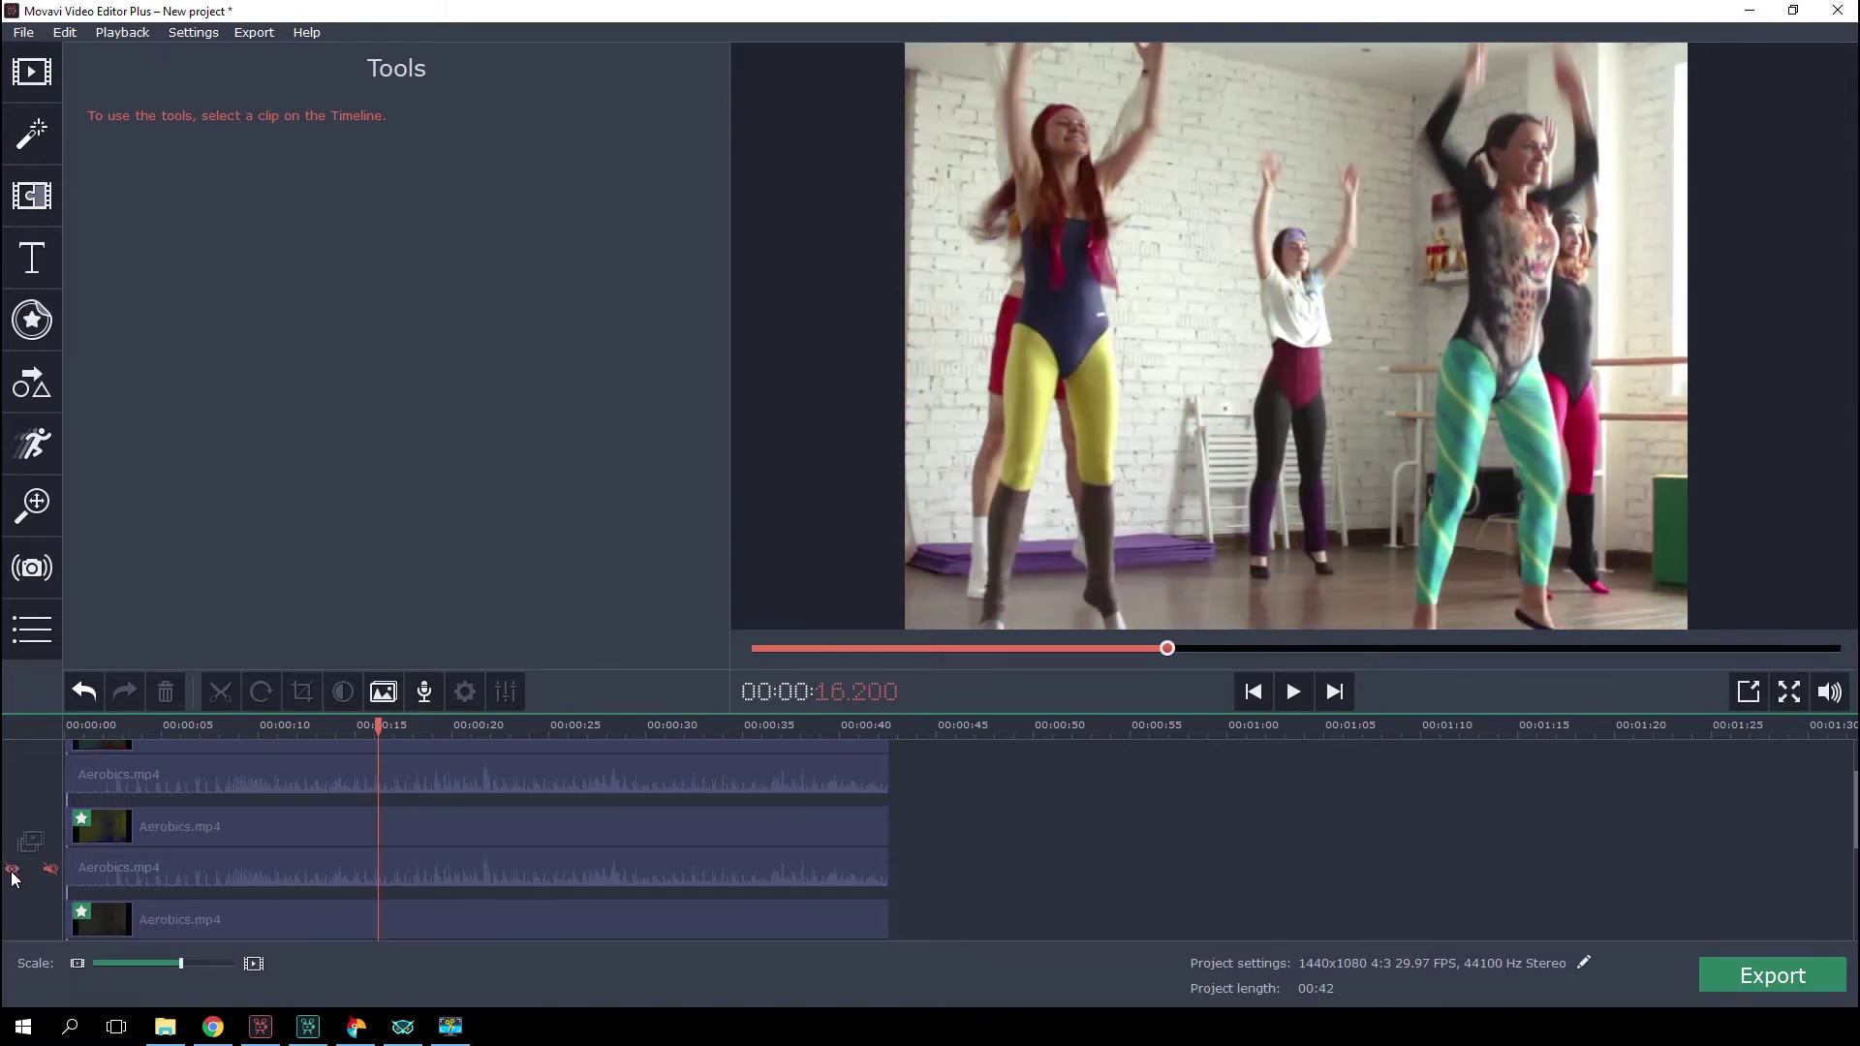
pyautogui.click(13, 872)
pyautogui.click(767, 821)
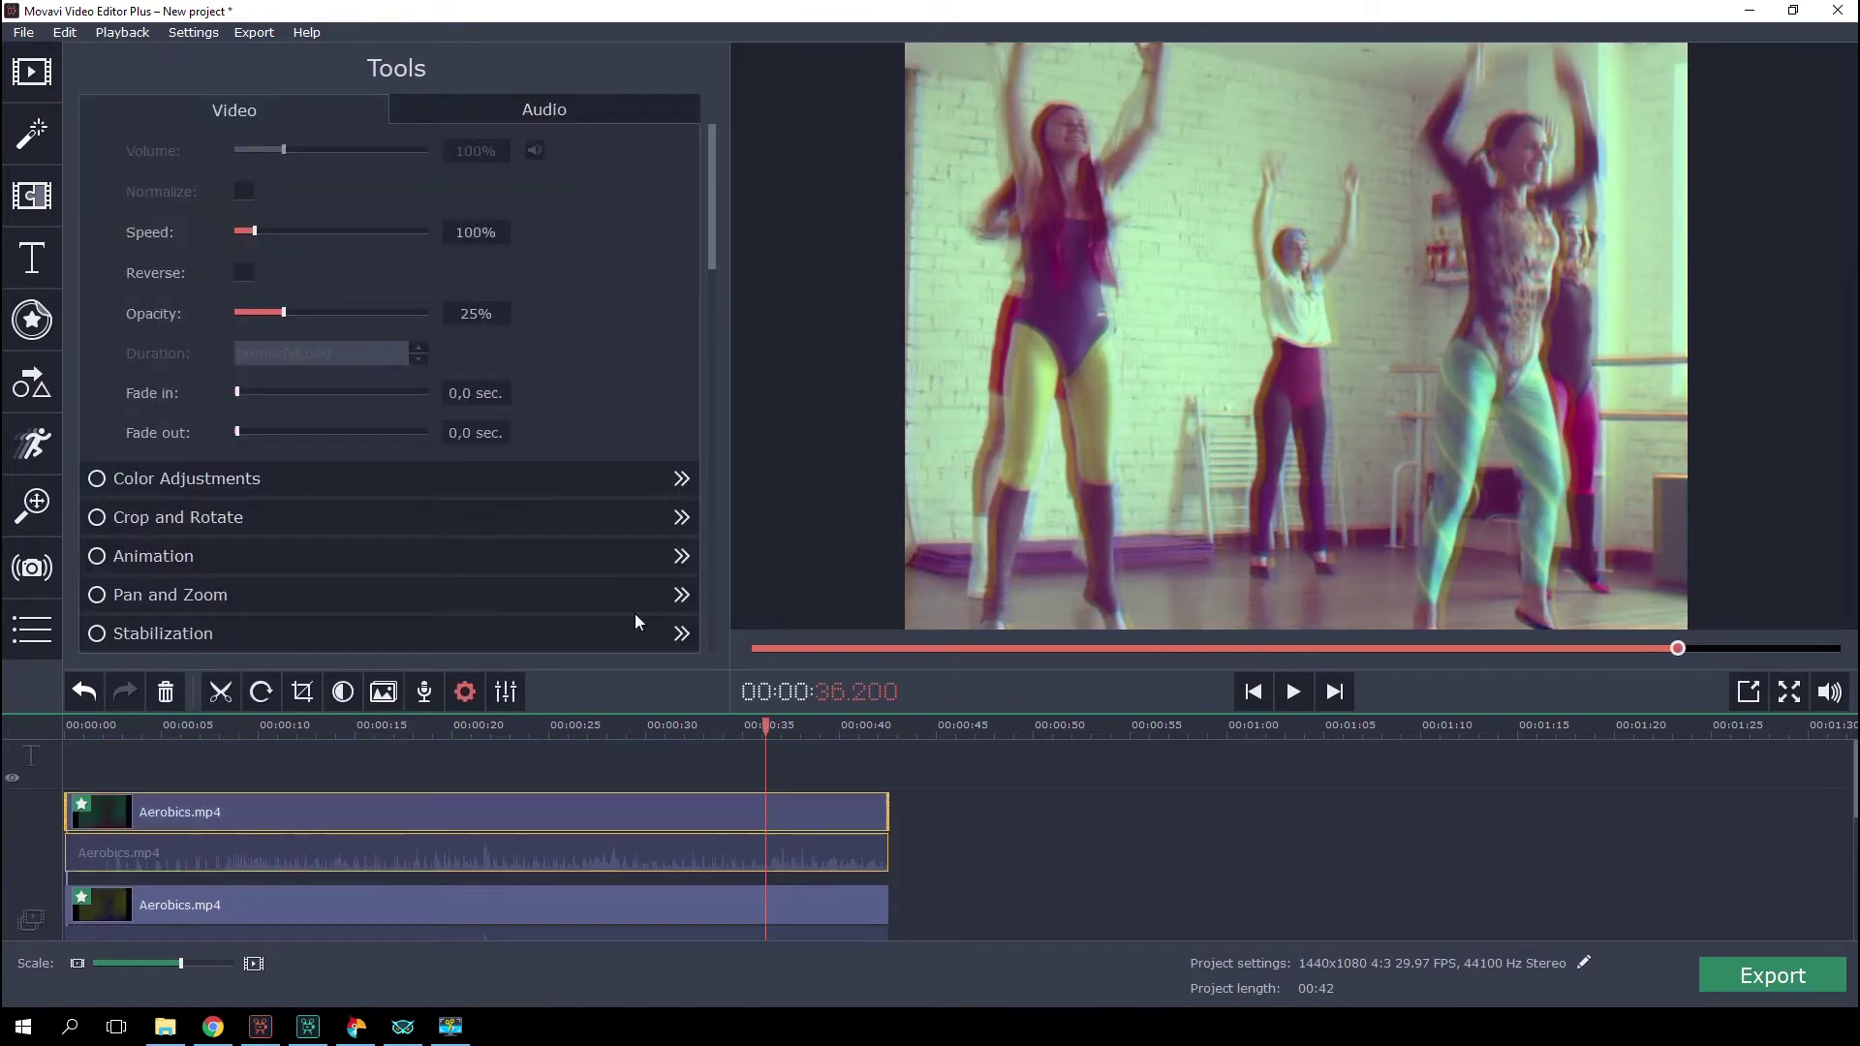
pyautogui.moveTo(499, 314); pyautogui.dragTo(438, 315)
pyautogui.write('0')
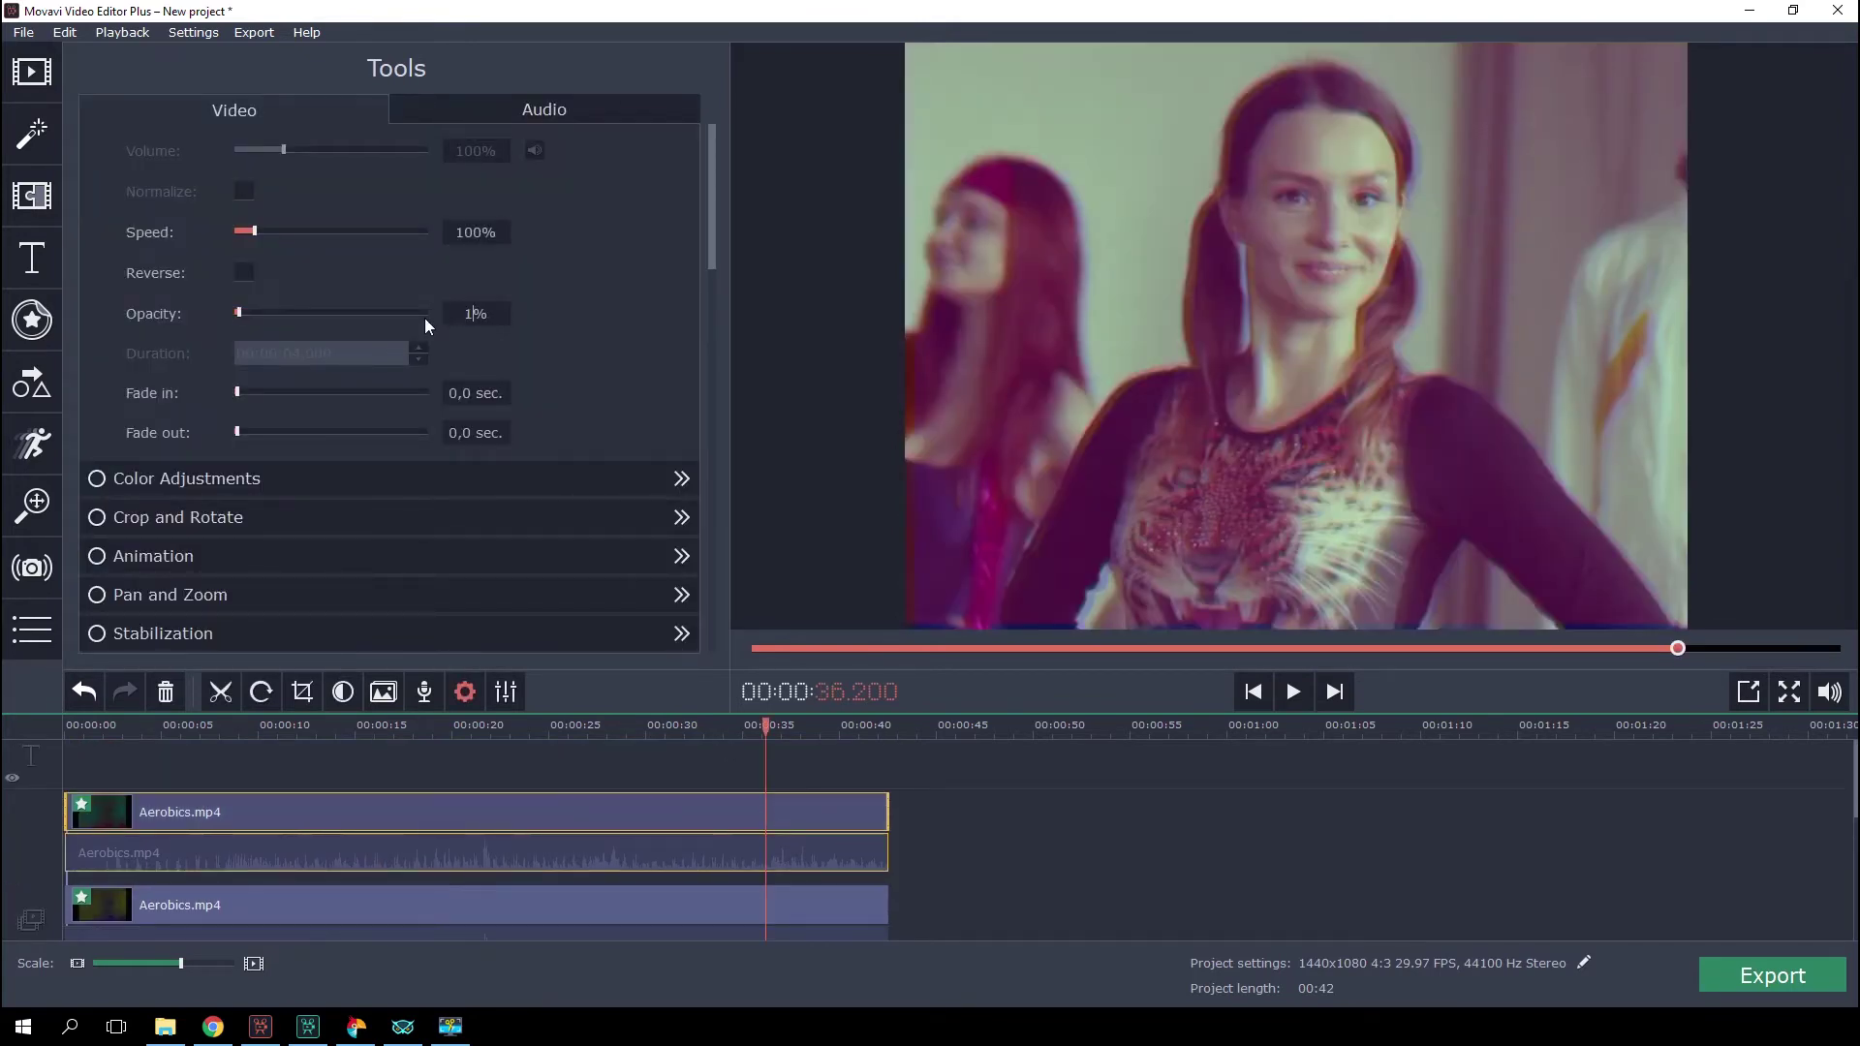
# - Set the lower Aerobics overlay clip to 15% opacity and enlarge the timeline panel
pyautogui.click(402, 905)
pyautogui.scroll(-10, 475, 314)
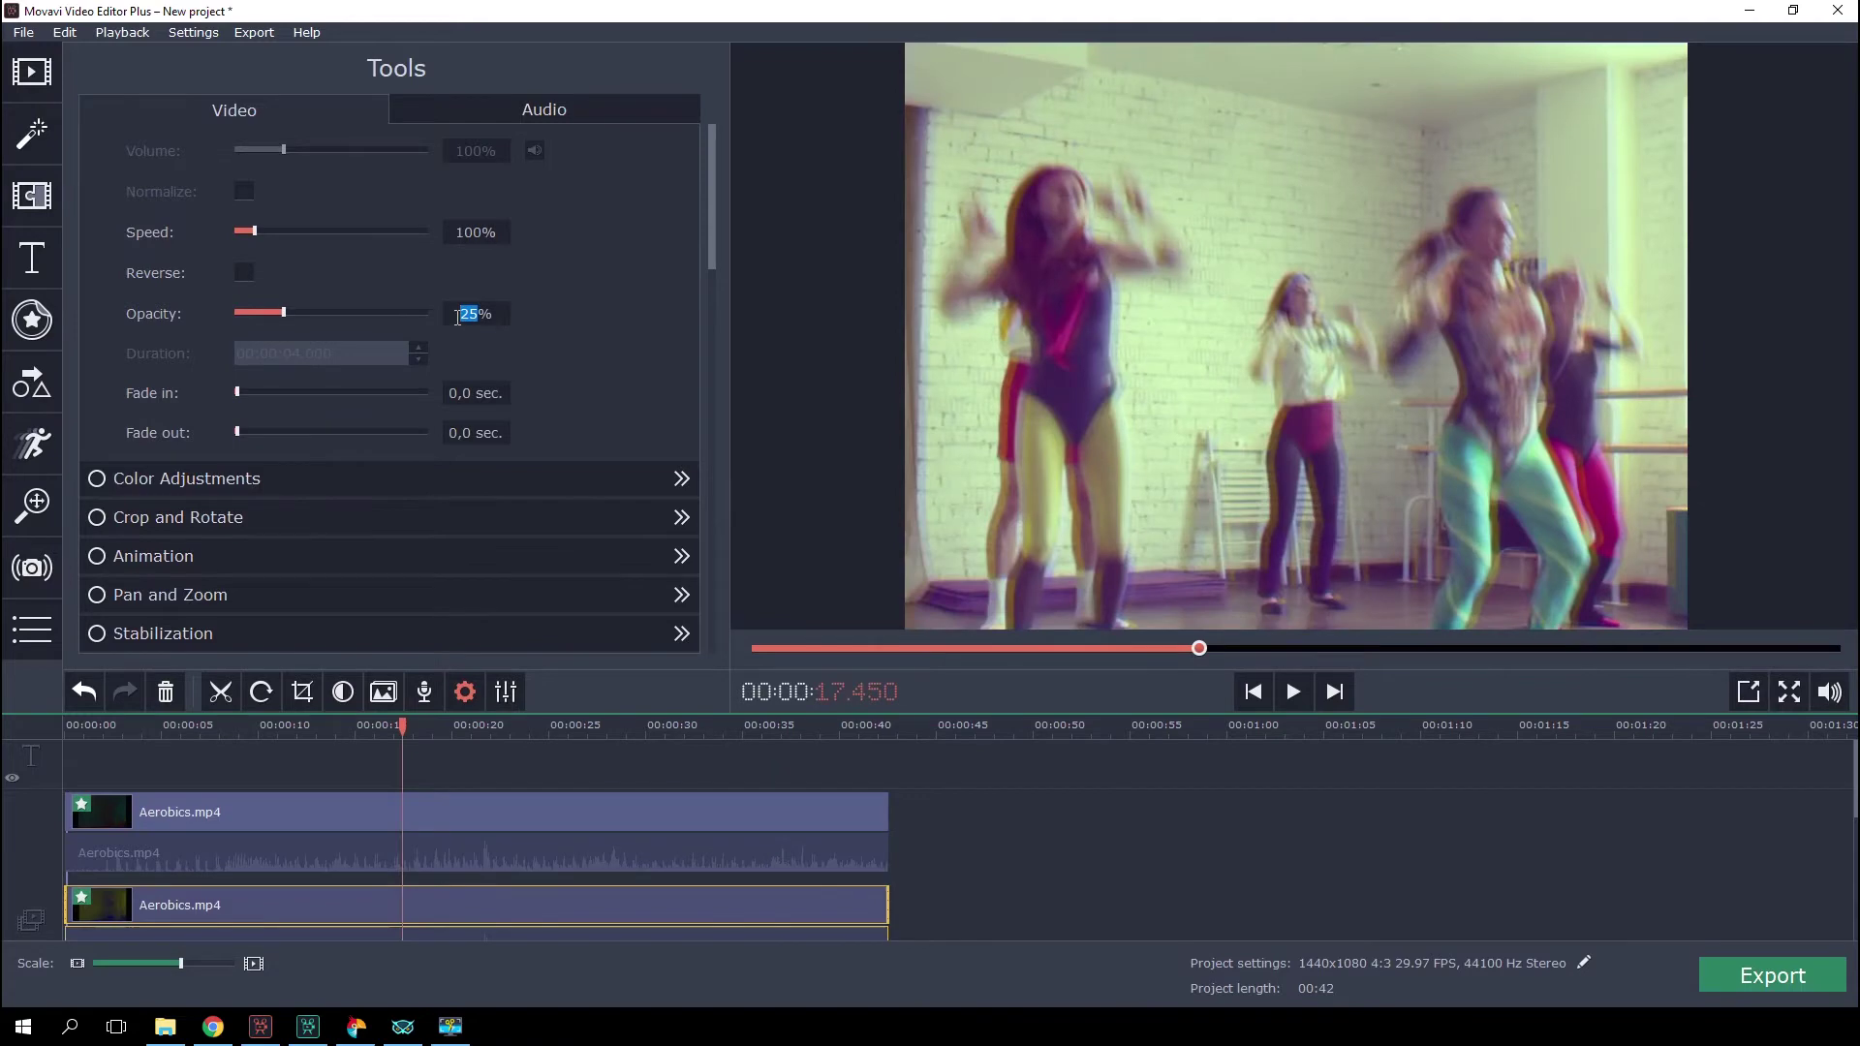
pyautogui.click(420, 729)
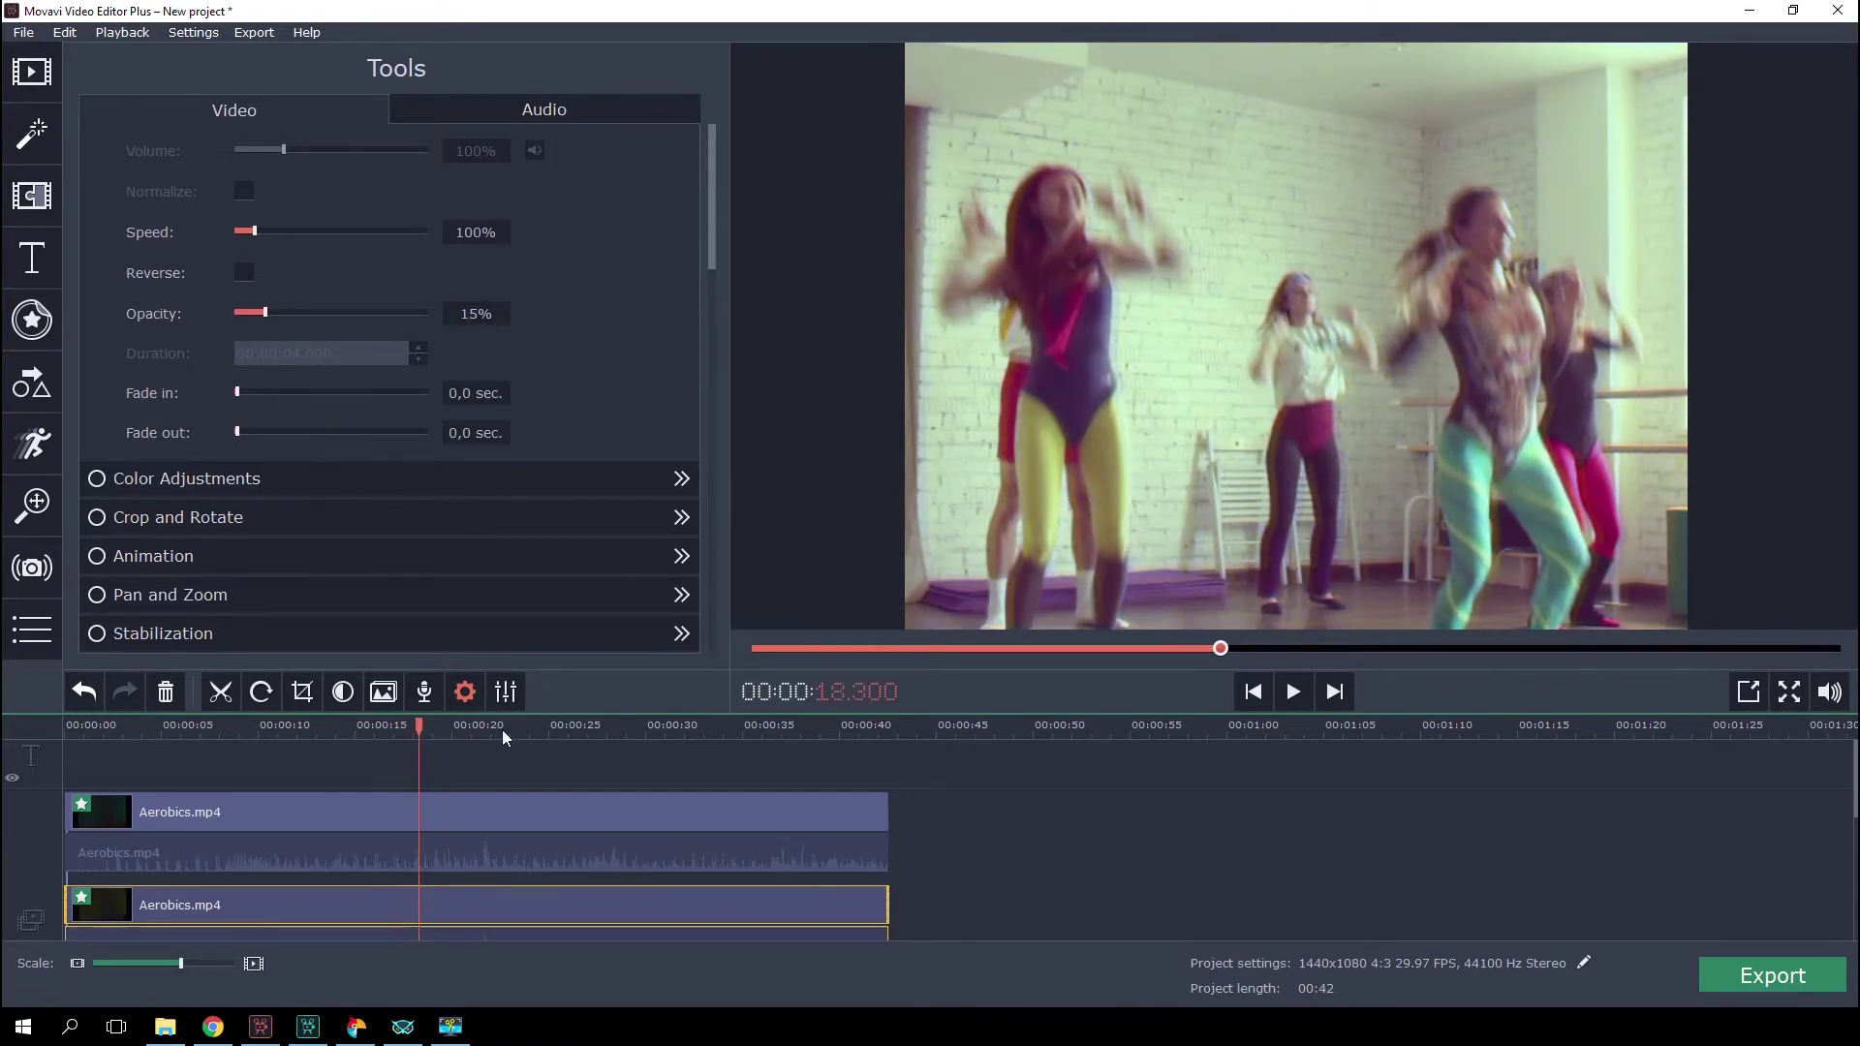
pyautogui.scroll(-1, 319, 795)
pyautogui.click(12, 867)
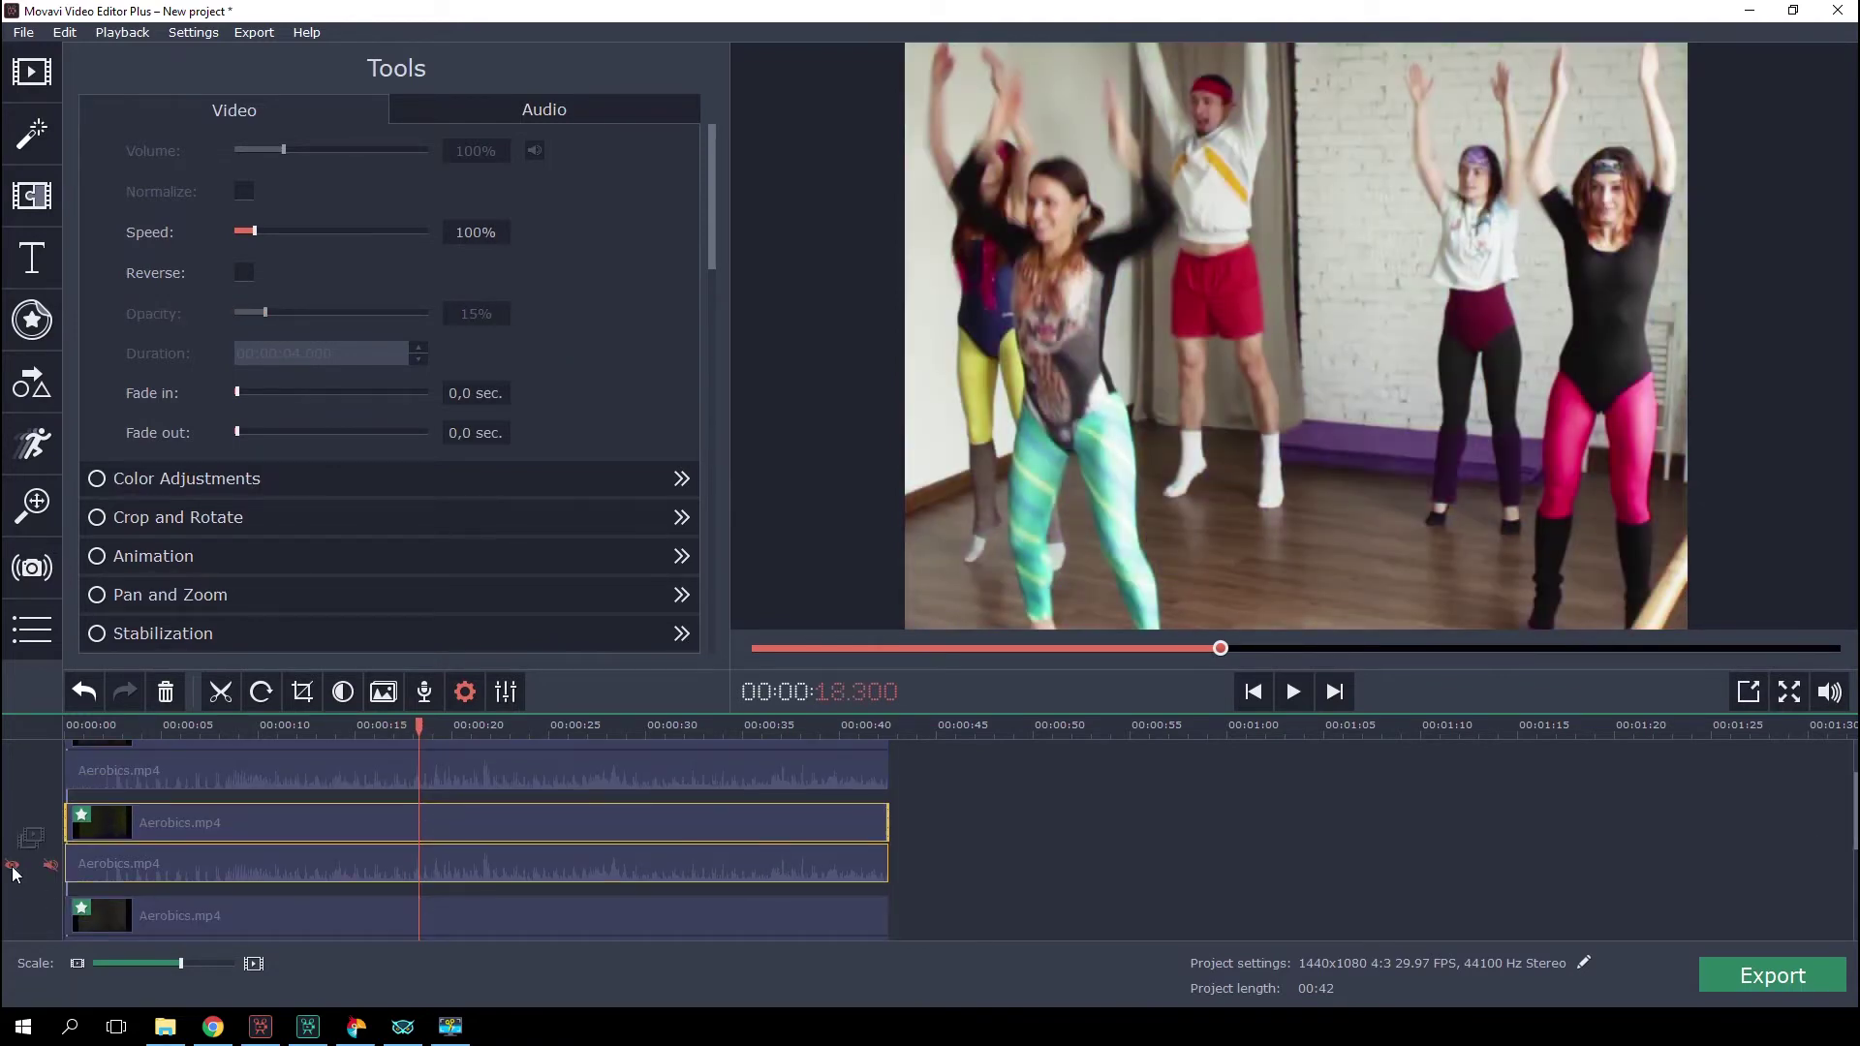
pyautogui.click(12, 867)
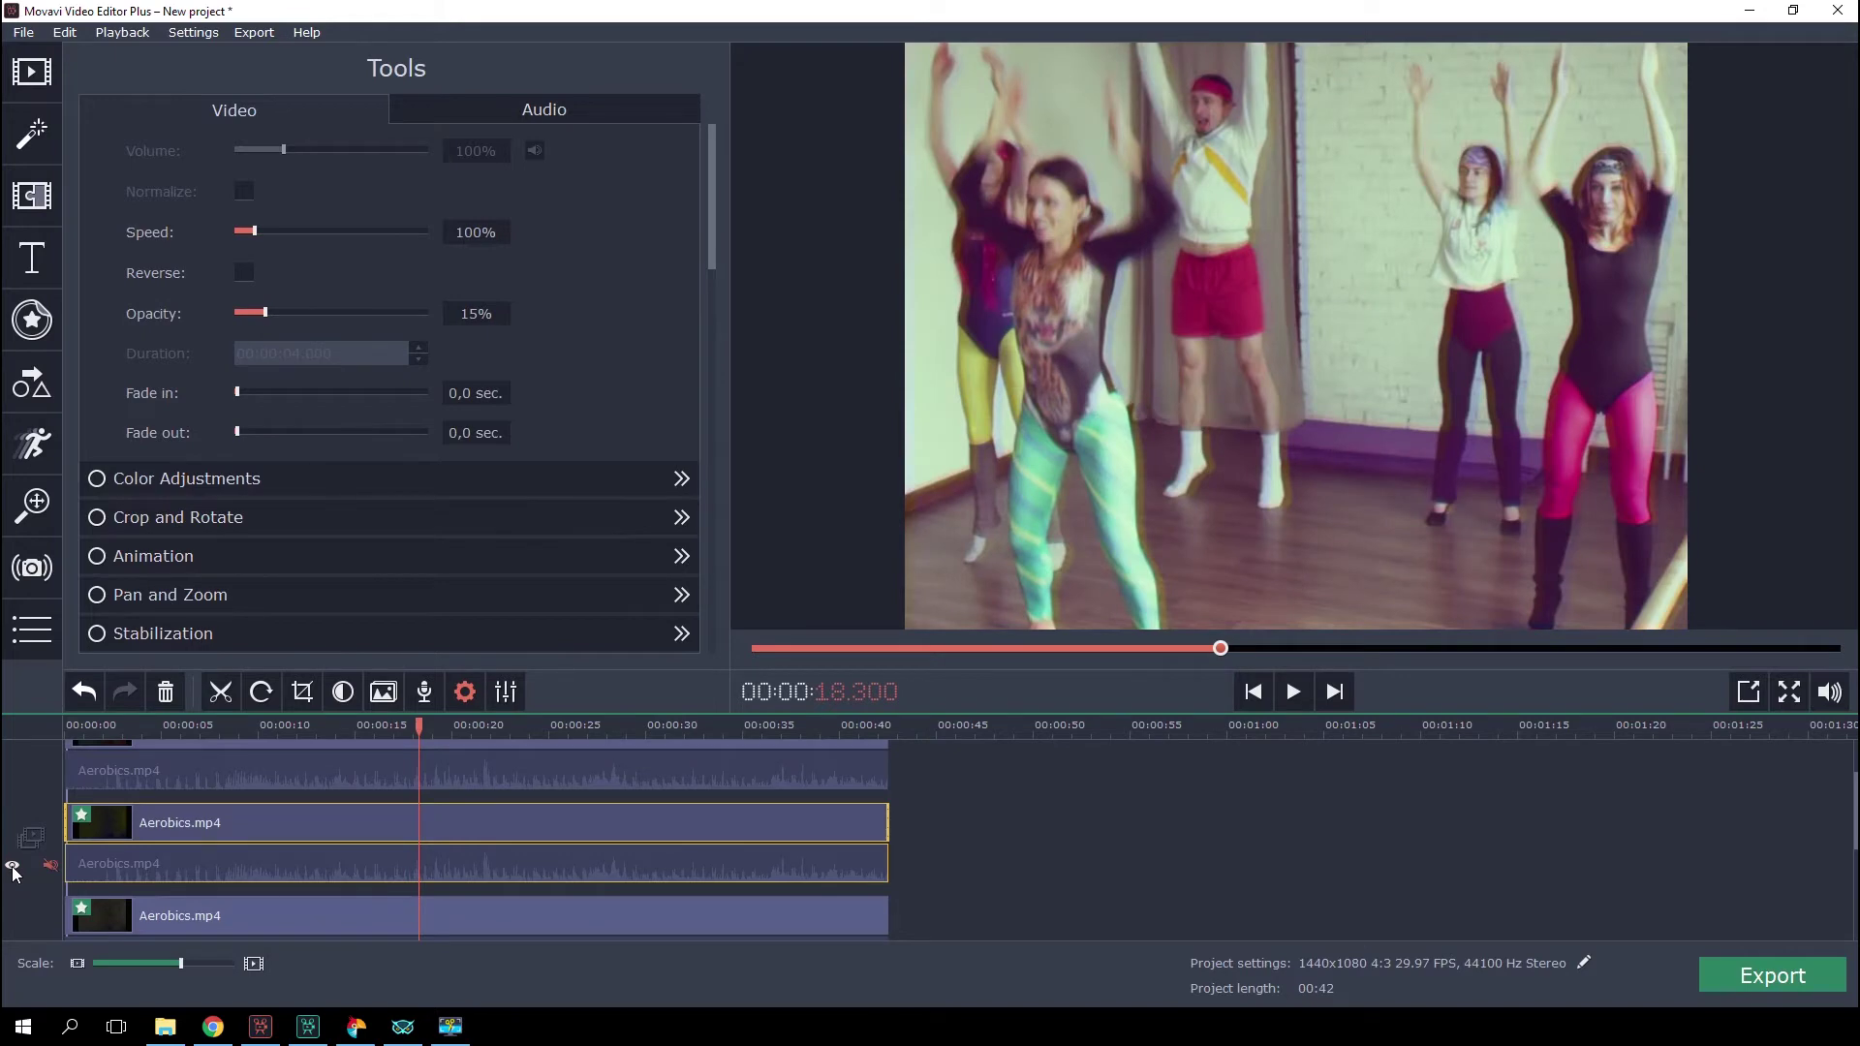
pyautogui.moveTo(997, 714); pyautogui.dragTo(1019, 573)
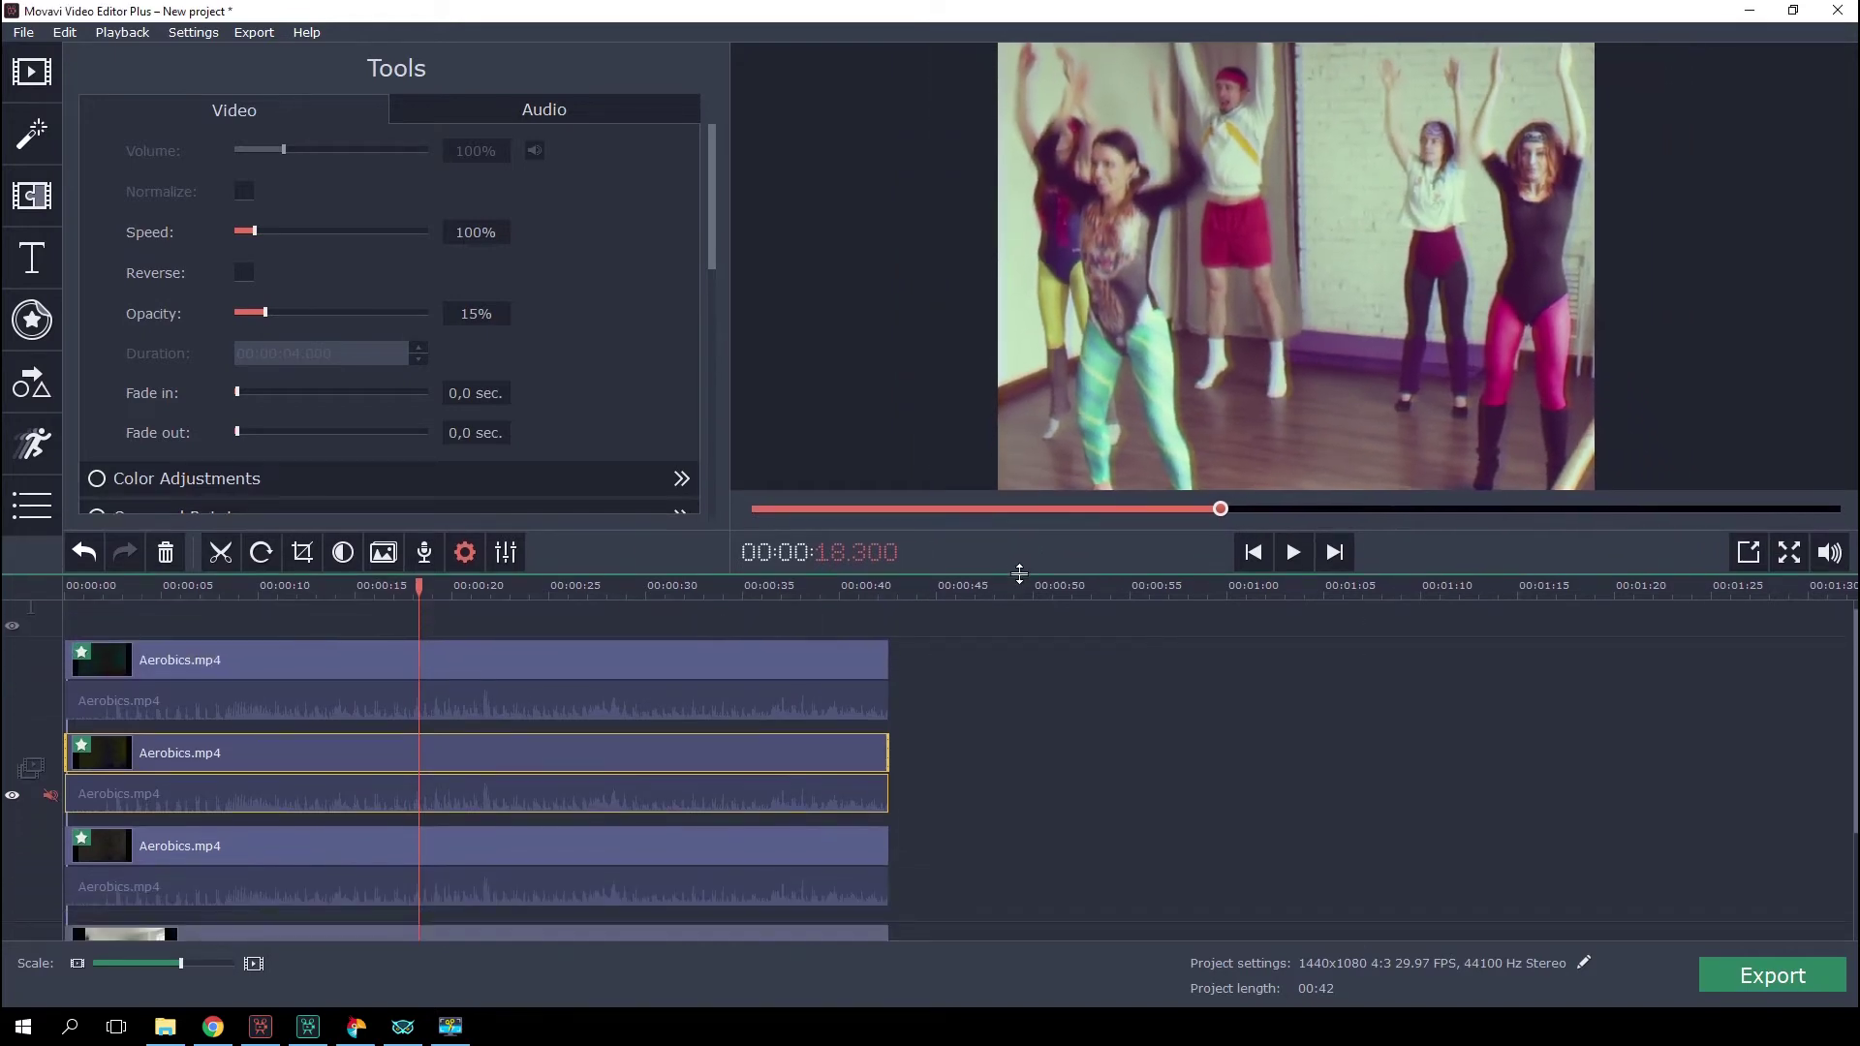
# - Copy the top Aerobics clip and paste it at the start of the empty track
pyautogui.click(1669, 752)
pyautogui.scroll(1, 1855, 664)
pyautogui.click(572, 677)
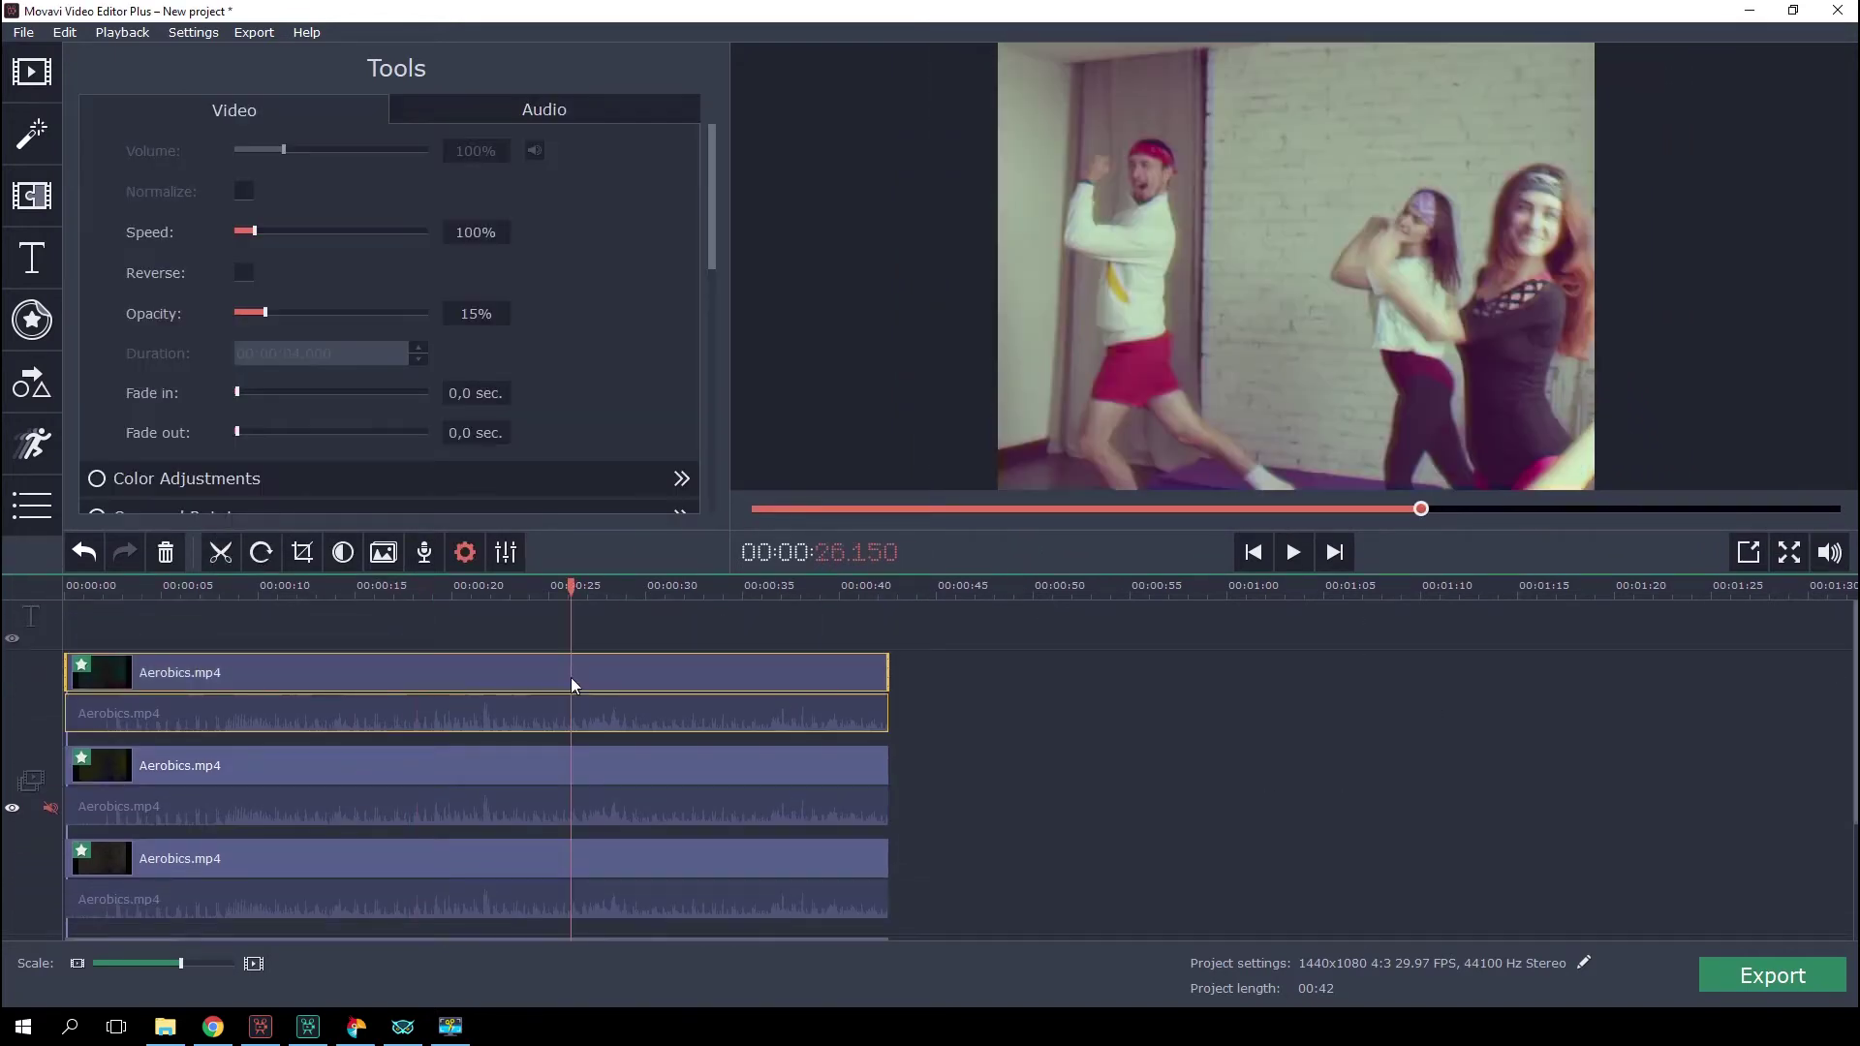
pyautogui.rightClick(407, 668)
pyautogui.click(461, 843)
pyautogui.click(27, 588)
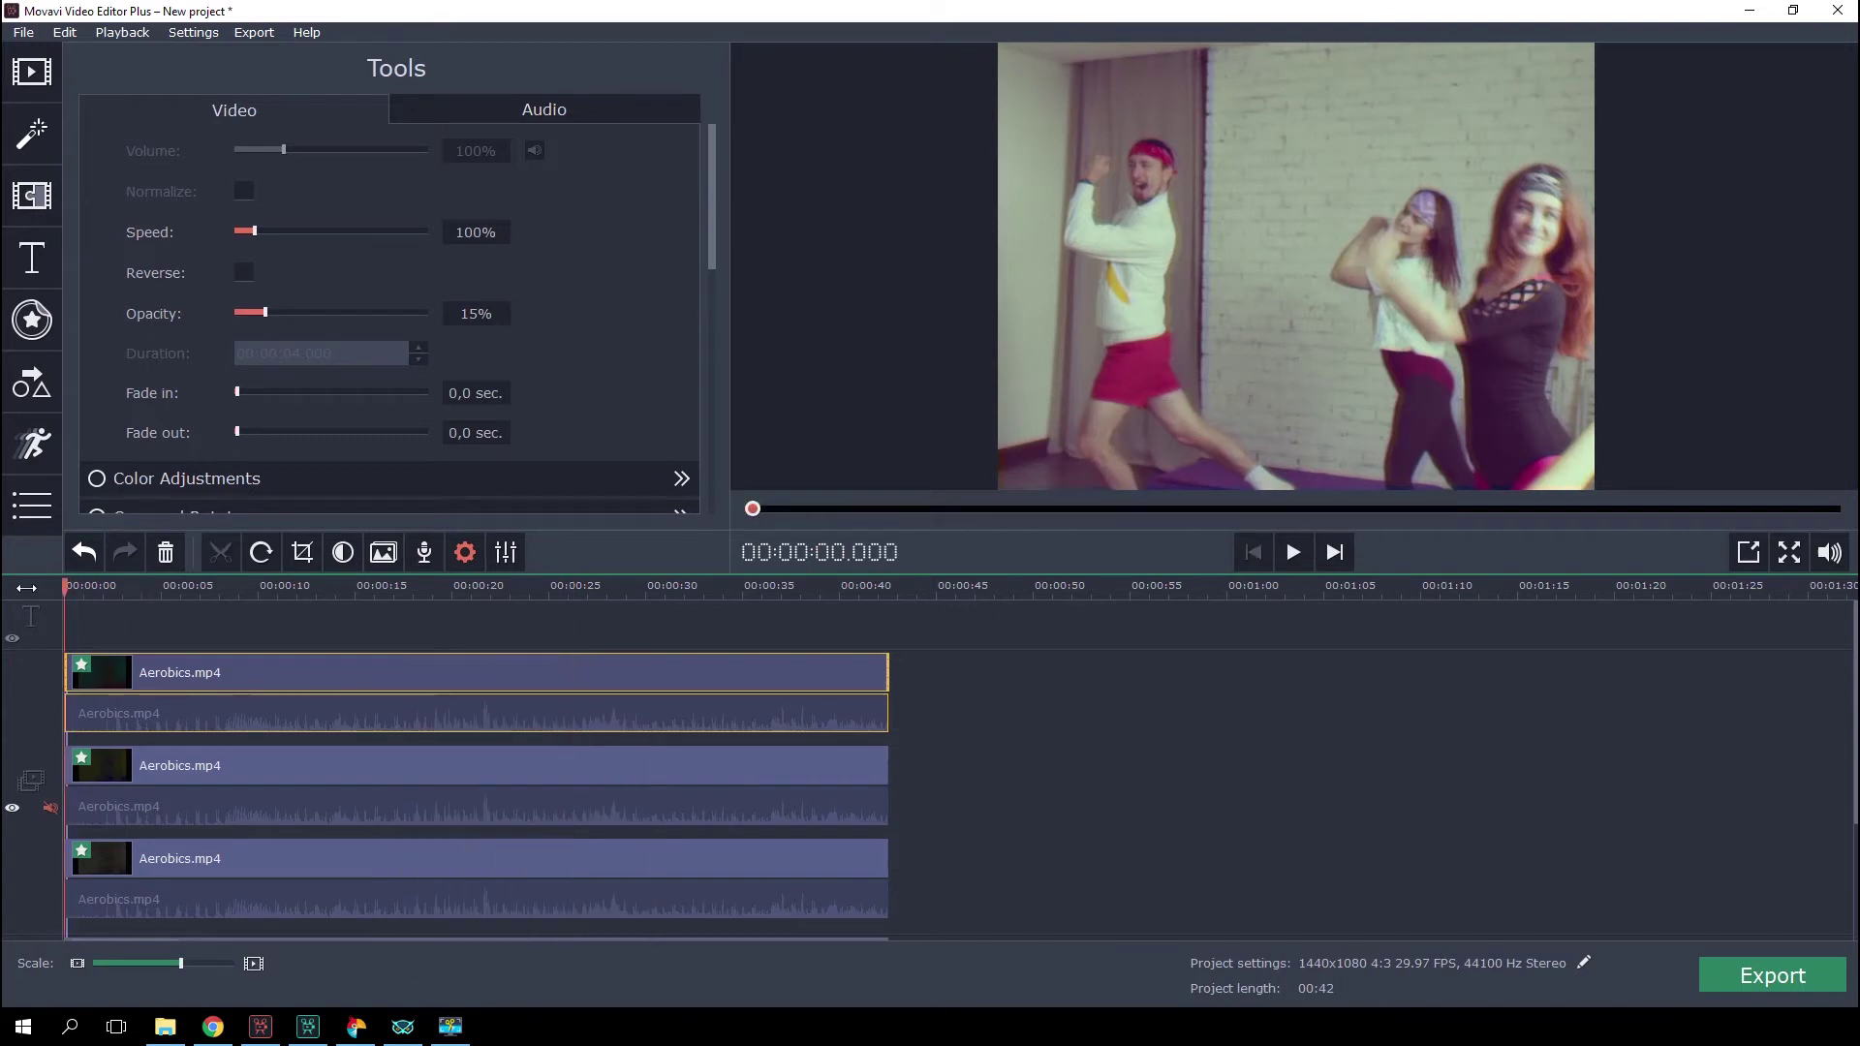
pyautogui.rightClick(89, 618)
pyautogui.click(131, 678)
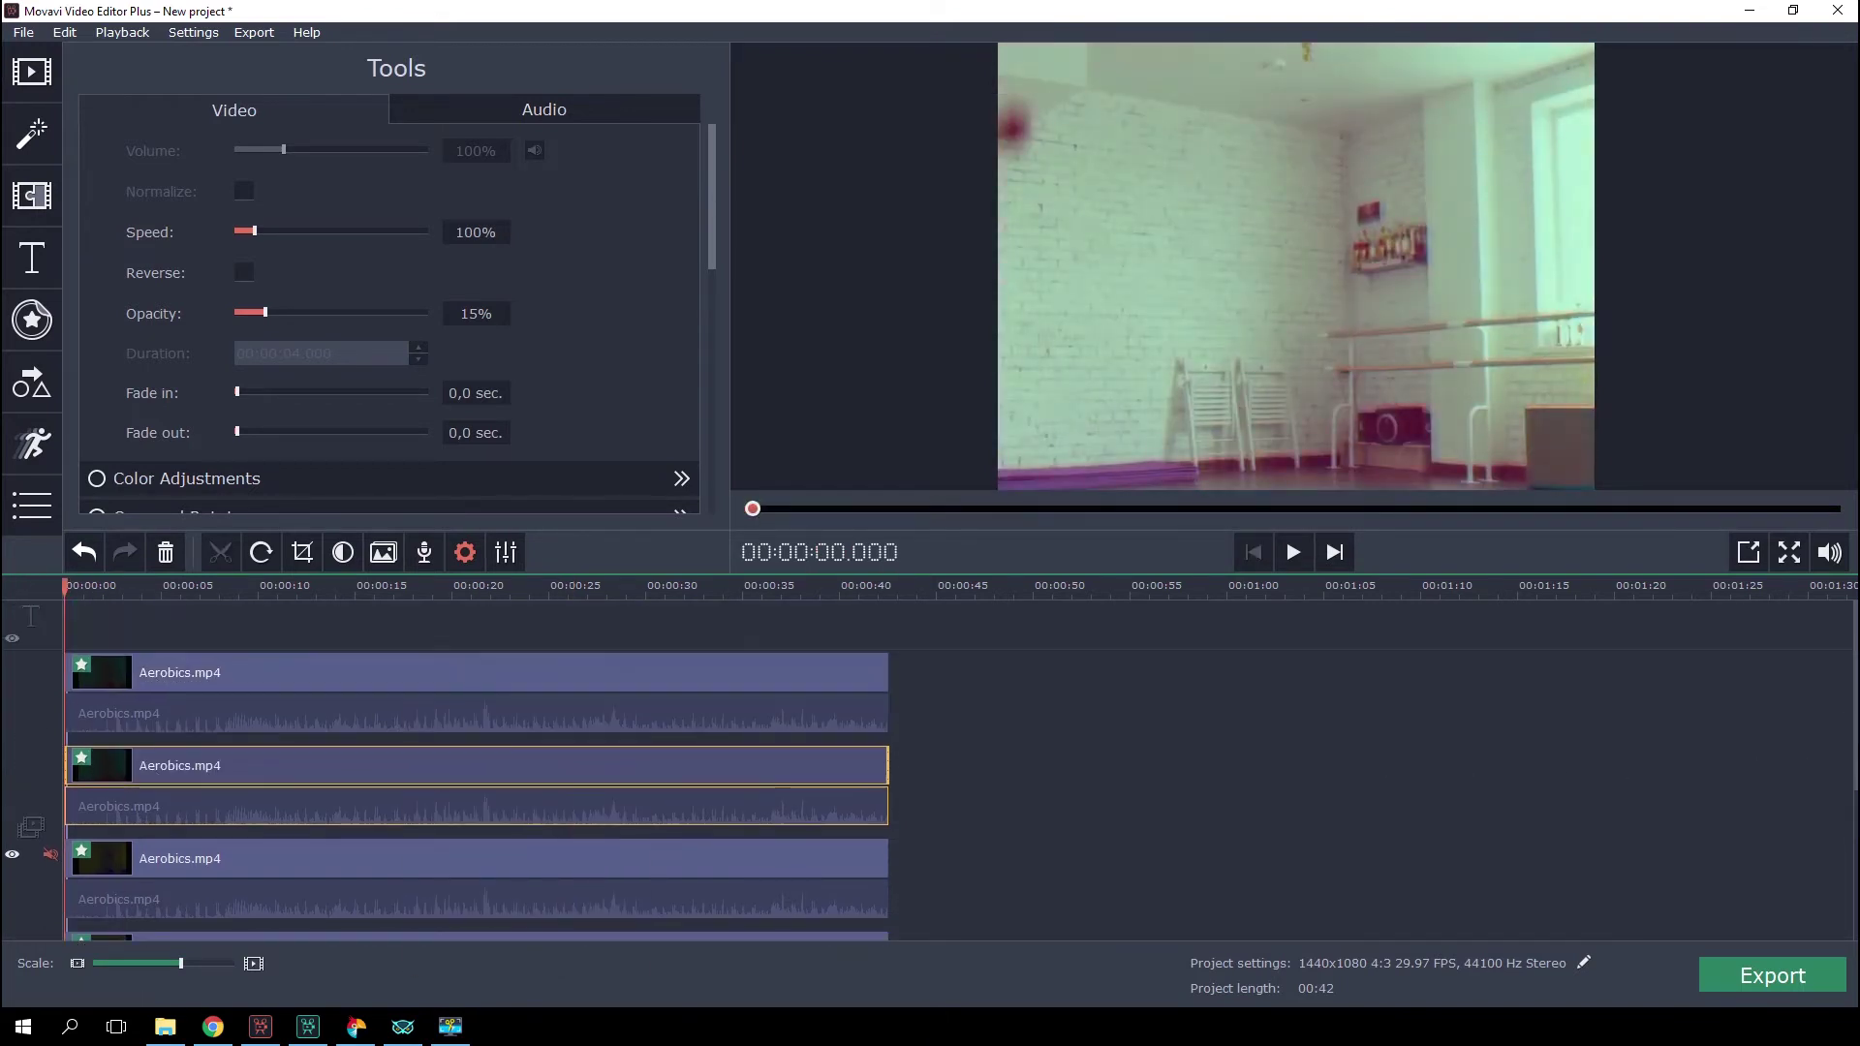
# - Inspect the pasted clip's effects and picture-in-picture settings without changing them
pyautogui.click(328, 682)
pyautogui.click(80, 665)
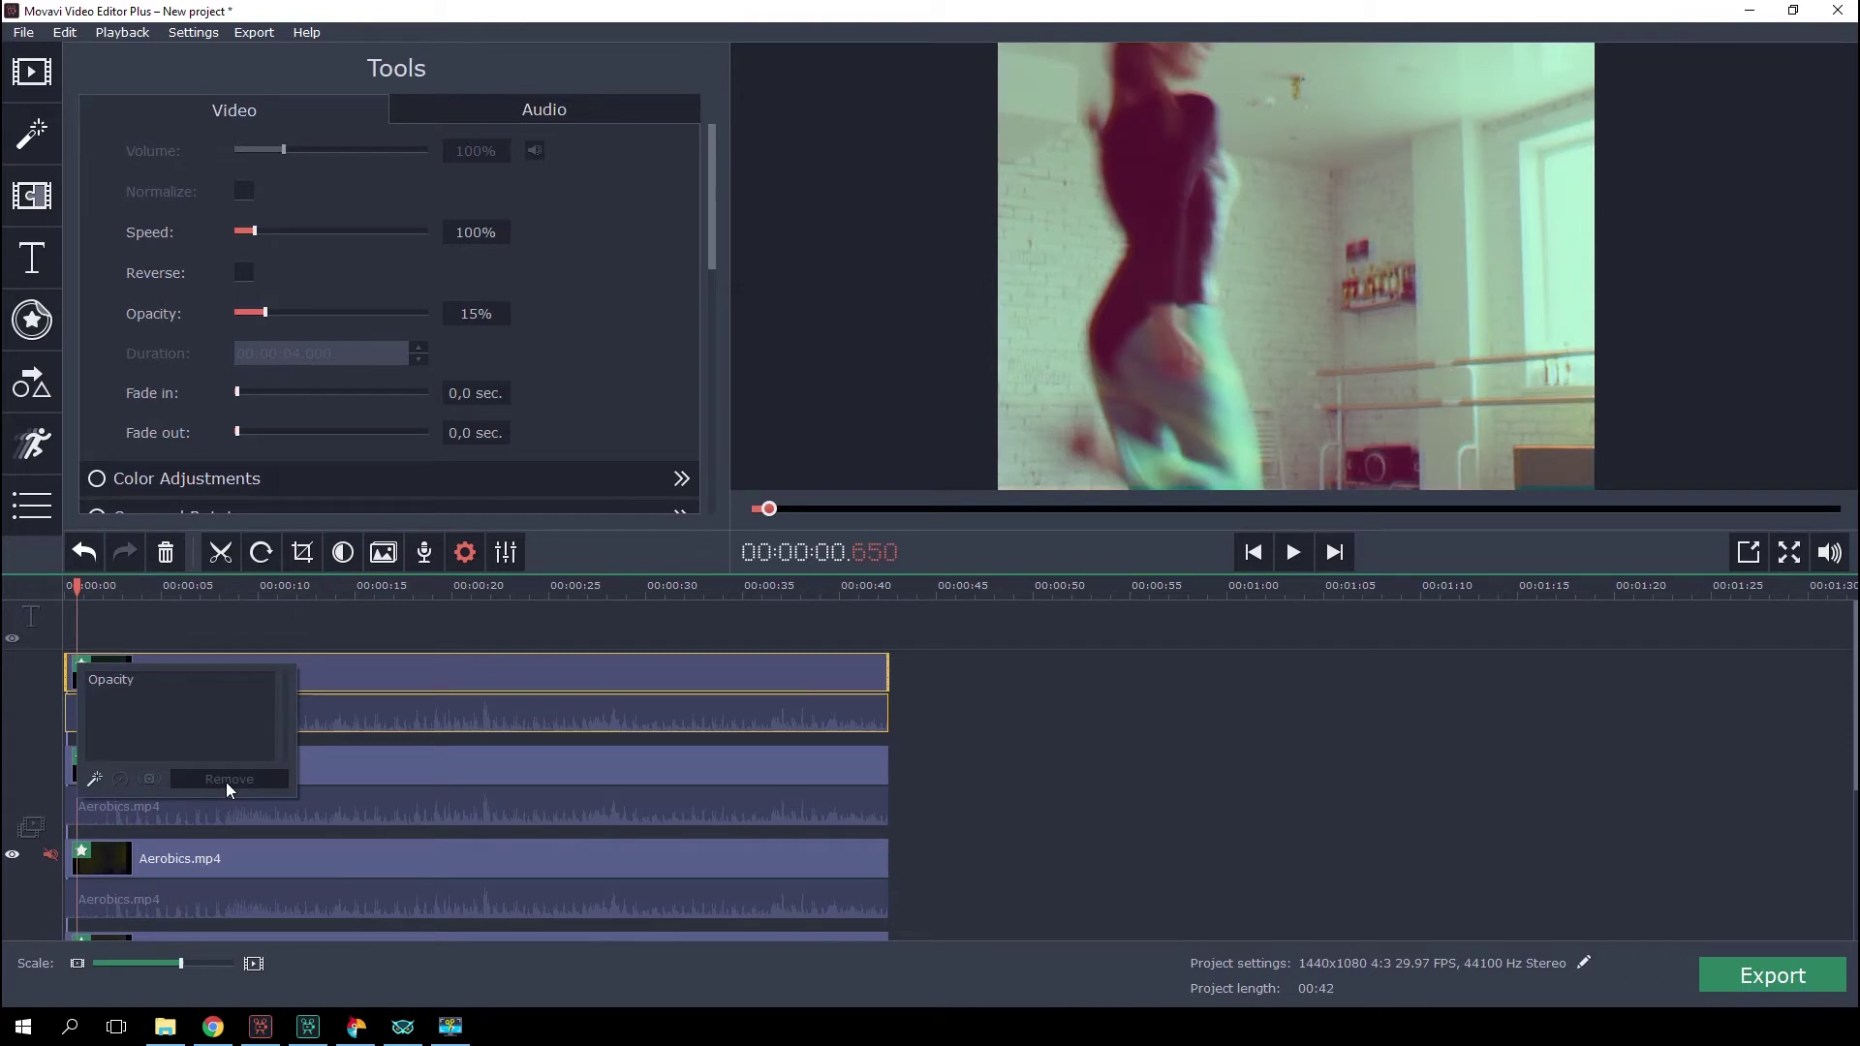
pyautogui.click(949, 689)
pyautogui.rightClick(560, 673)
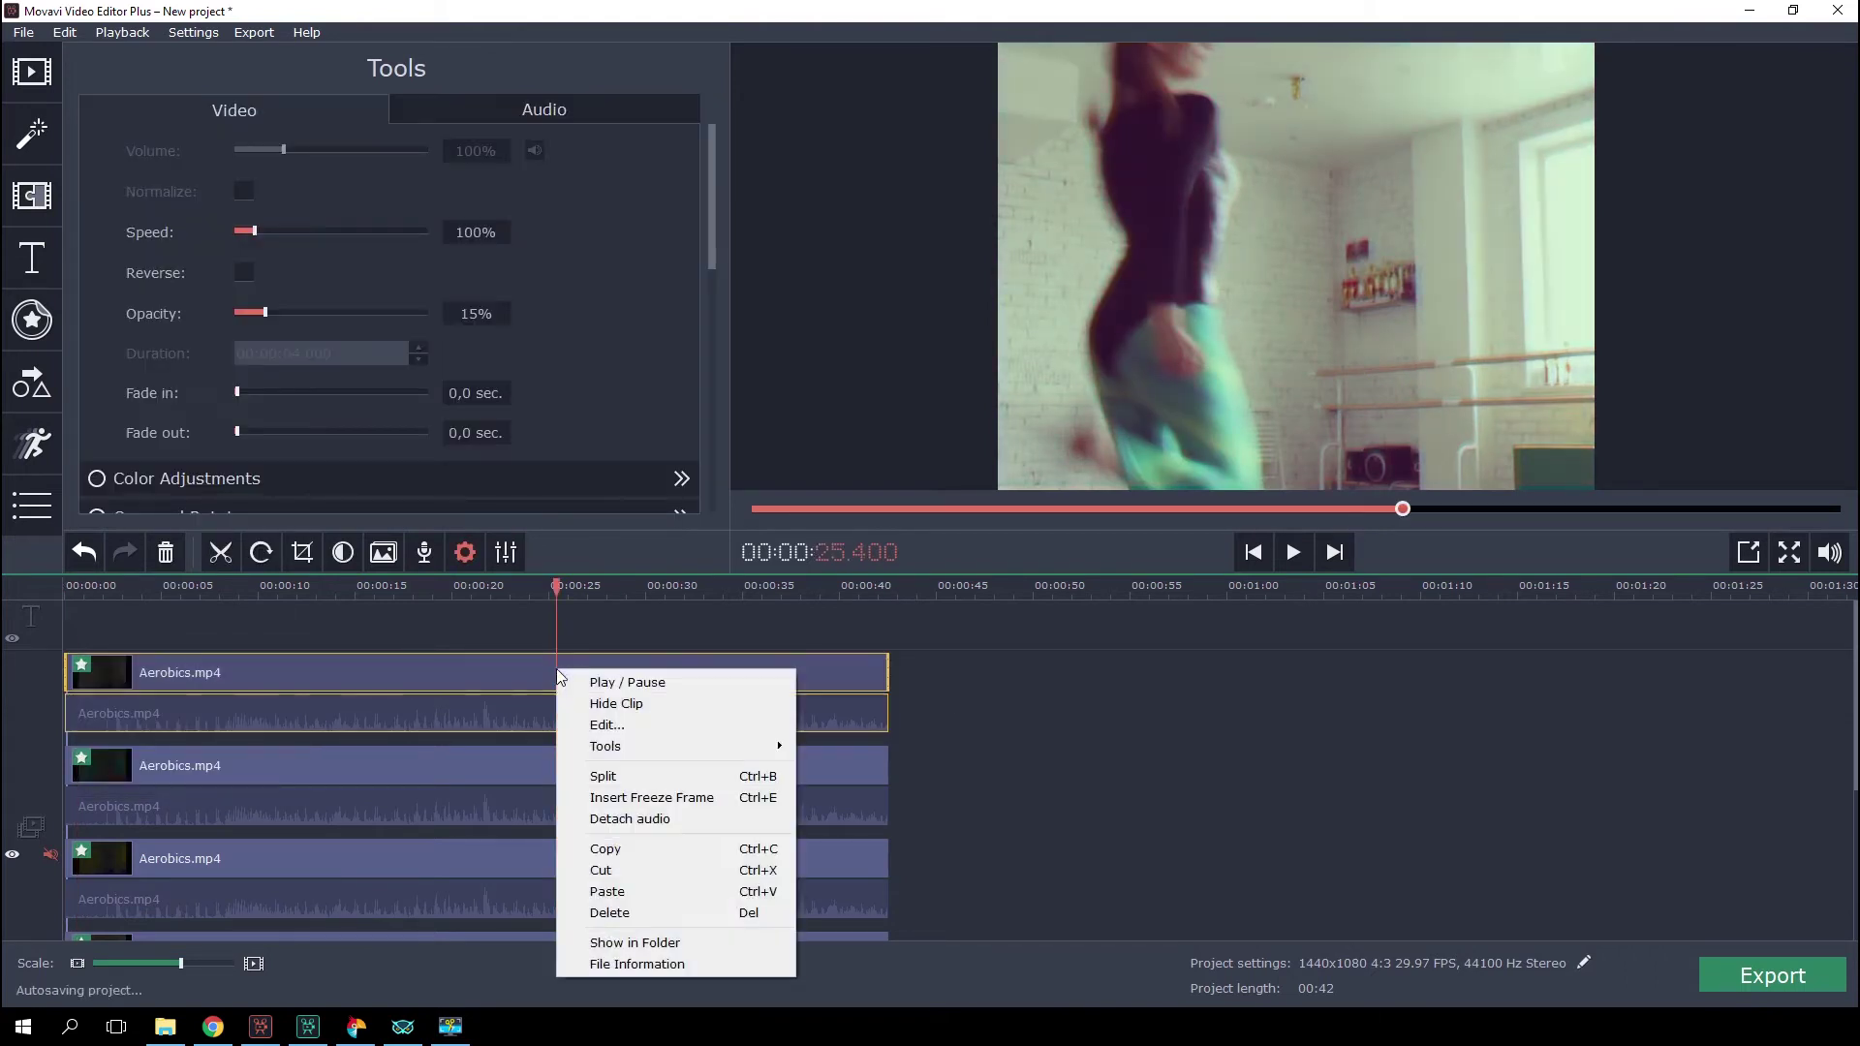
pyautogui.click(602, 726)
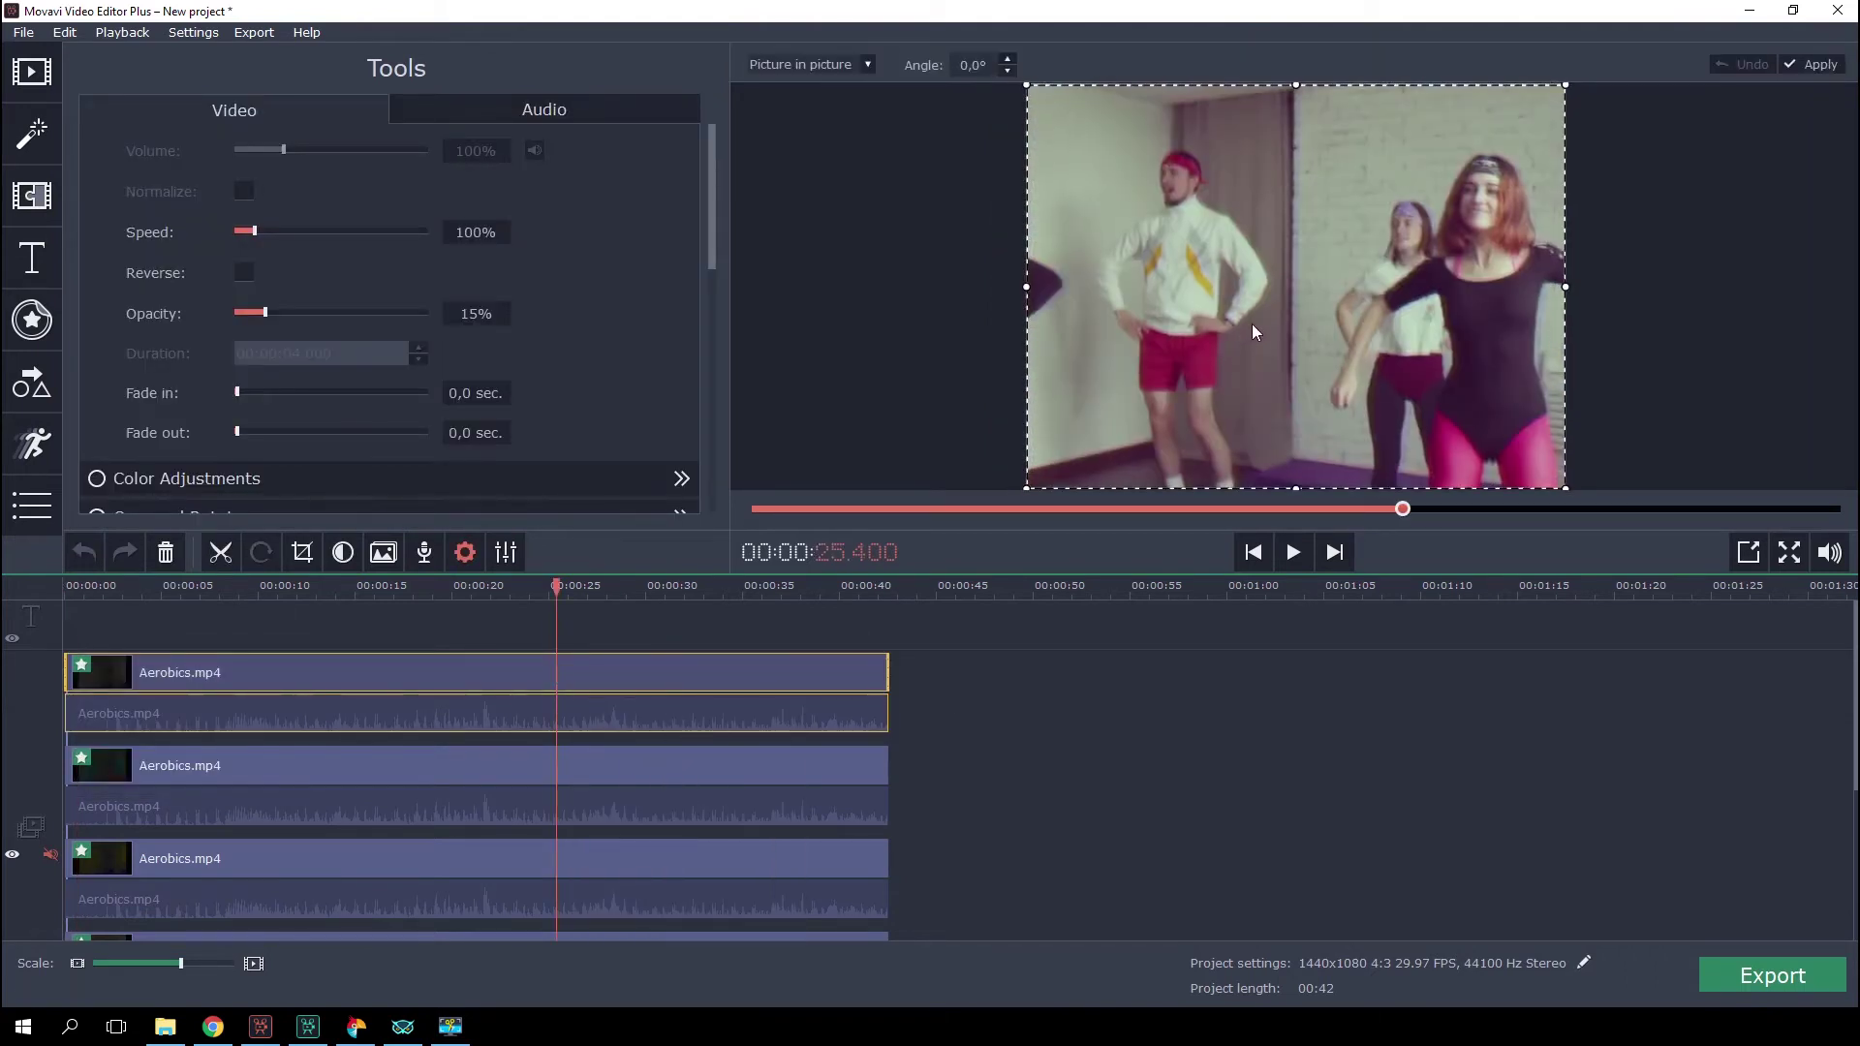
pyautogui.click(984, 752)
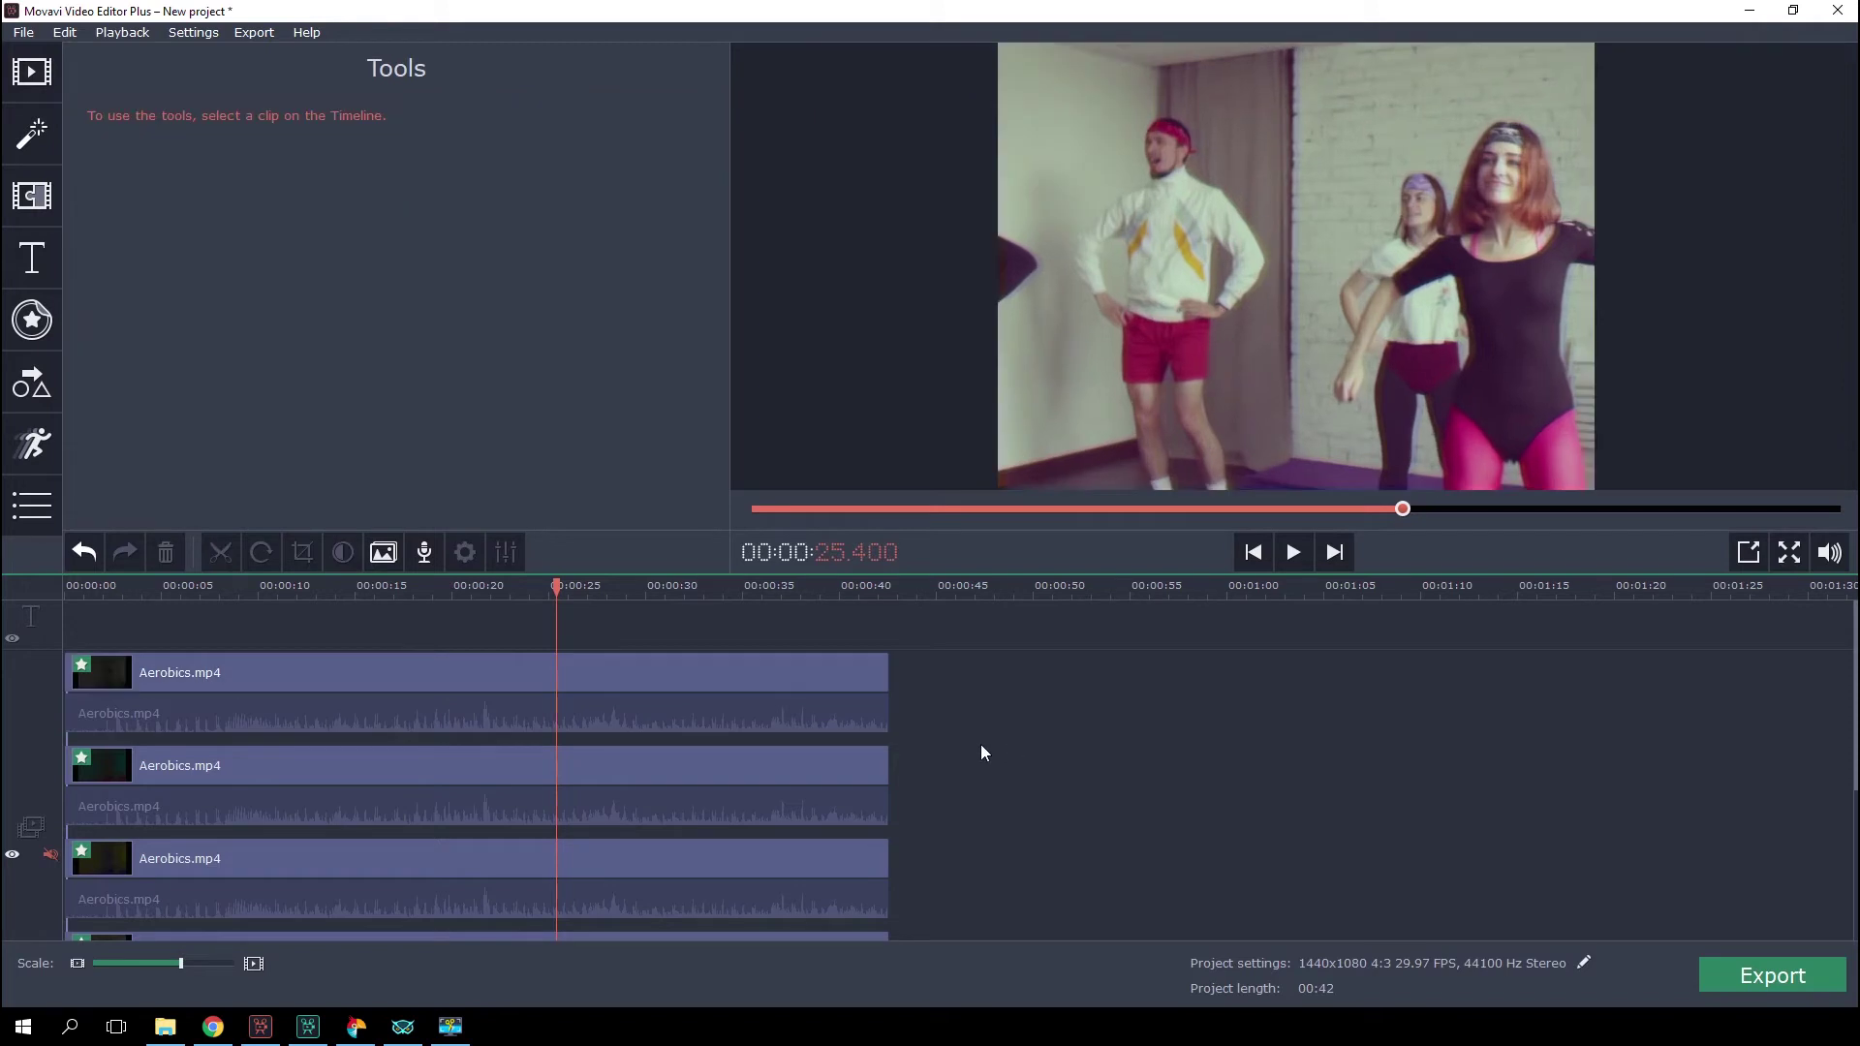
# - Split the top clip at 10.2 and 26.15 seconds and trim the first piece to a short sliver
pyautogui.click(262, 666)
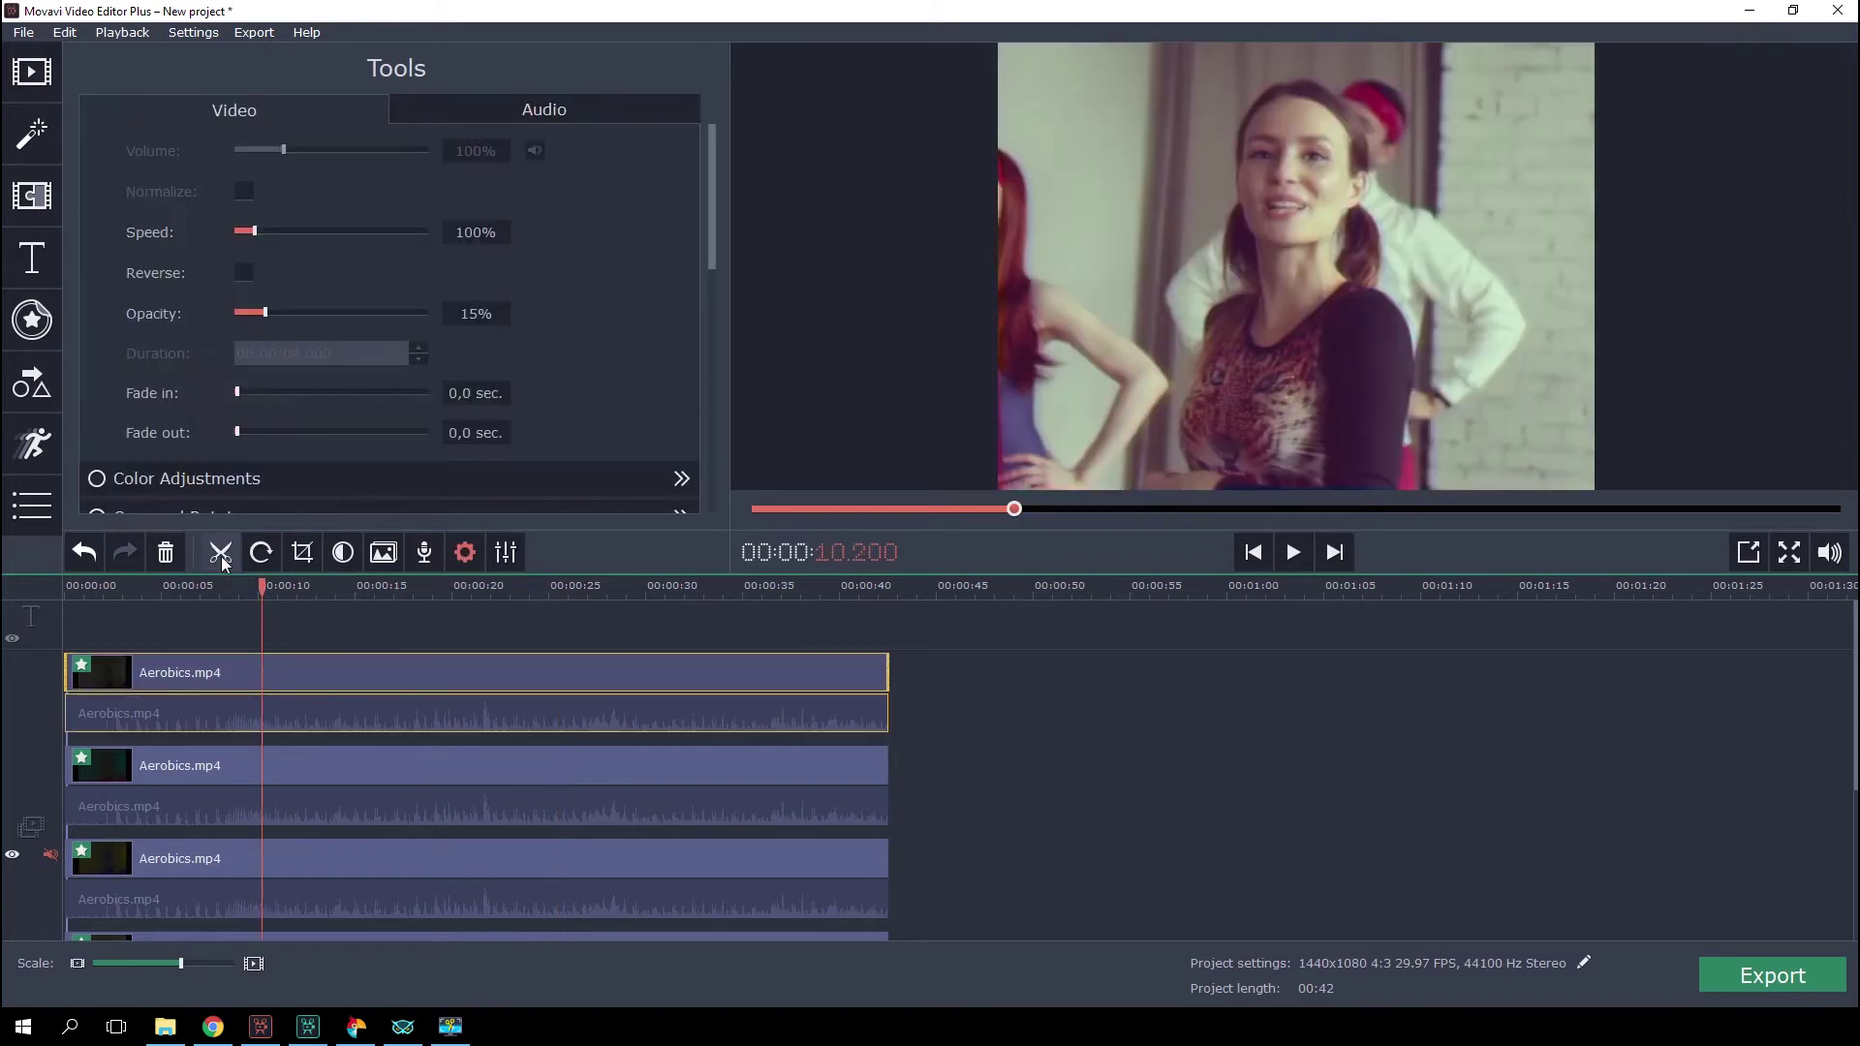
pyautogui.click(220, 556)
pyautogui.click(561, 635)
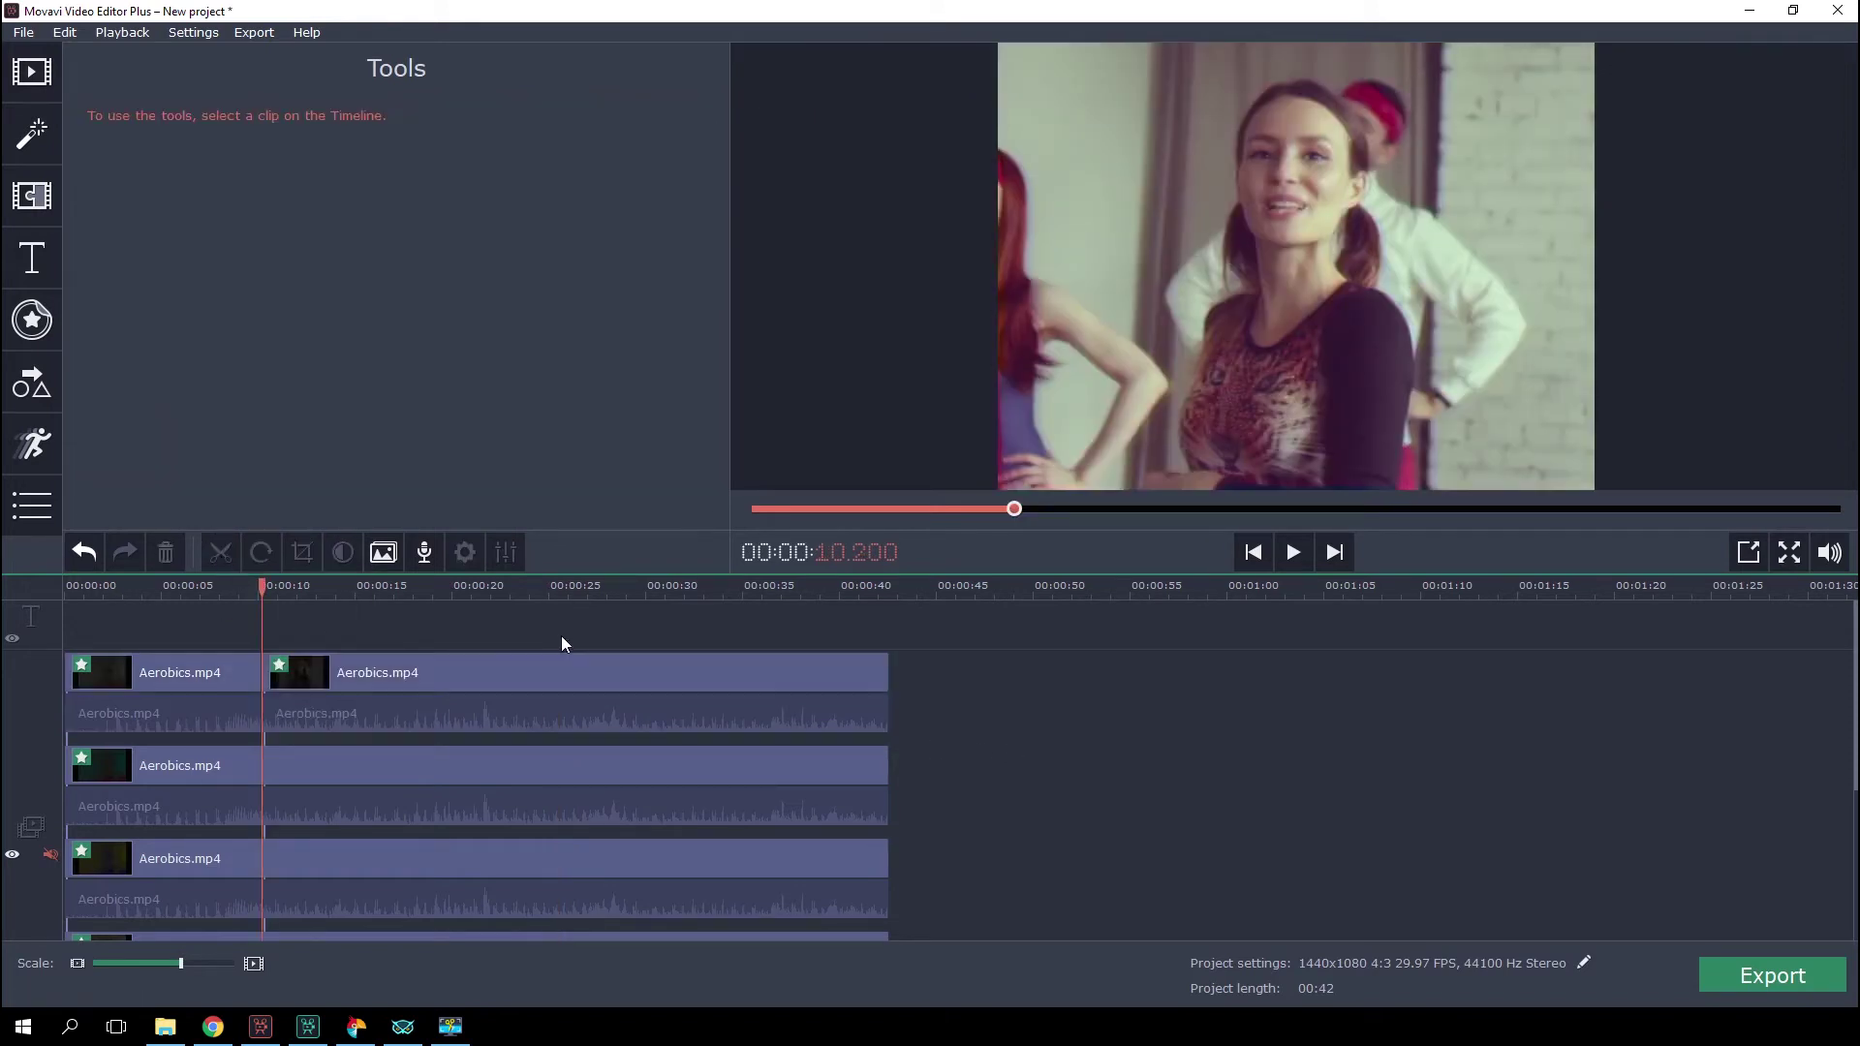
pyautogui.click(572, 684)
pyautogui.click(219, 552)
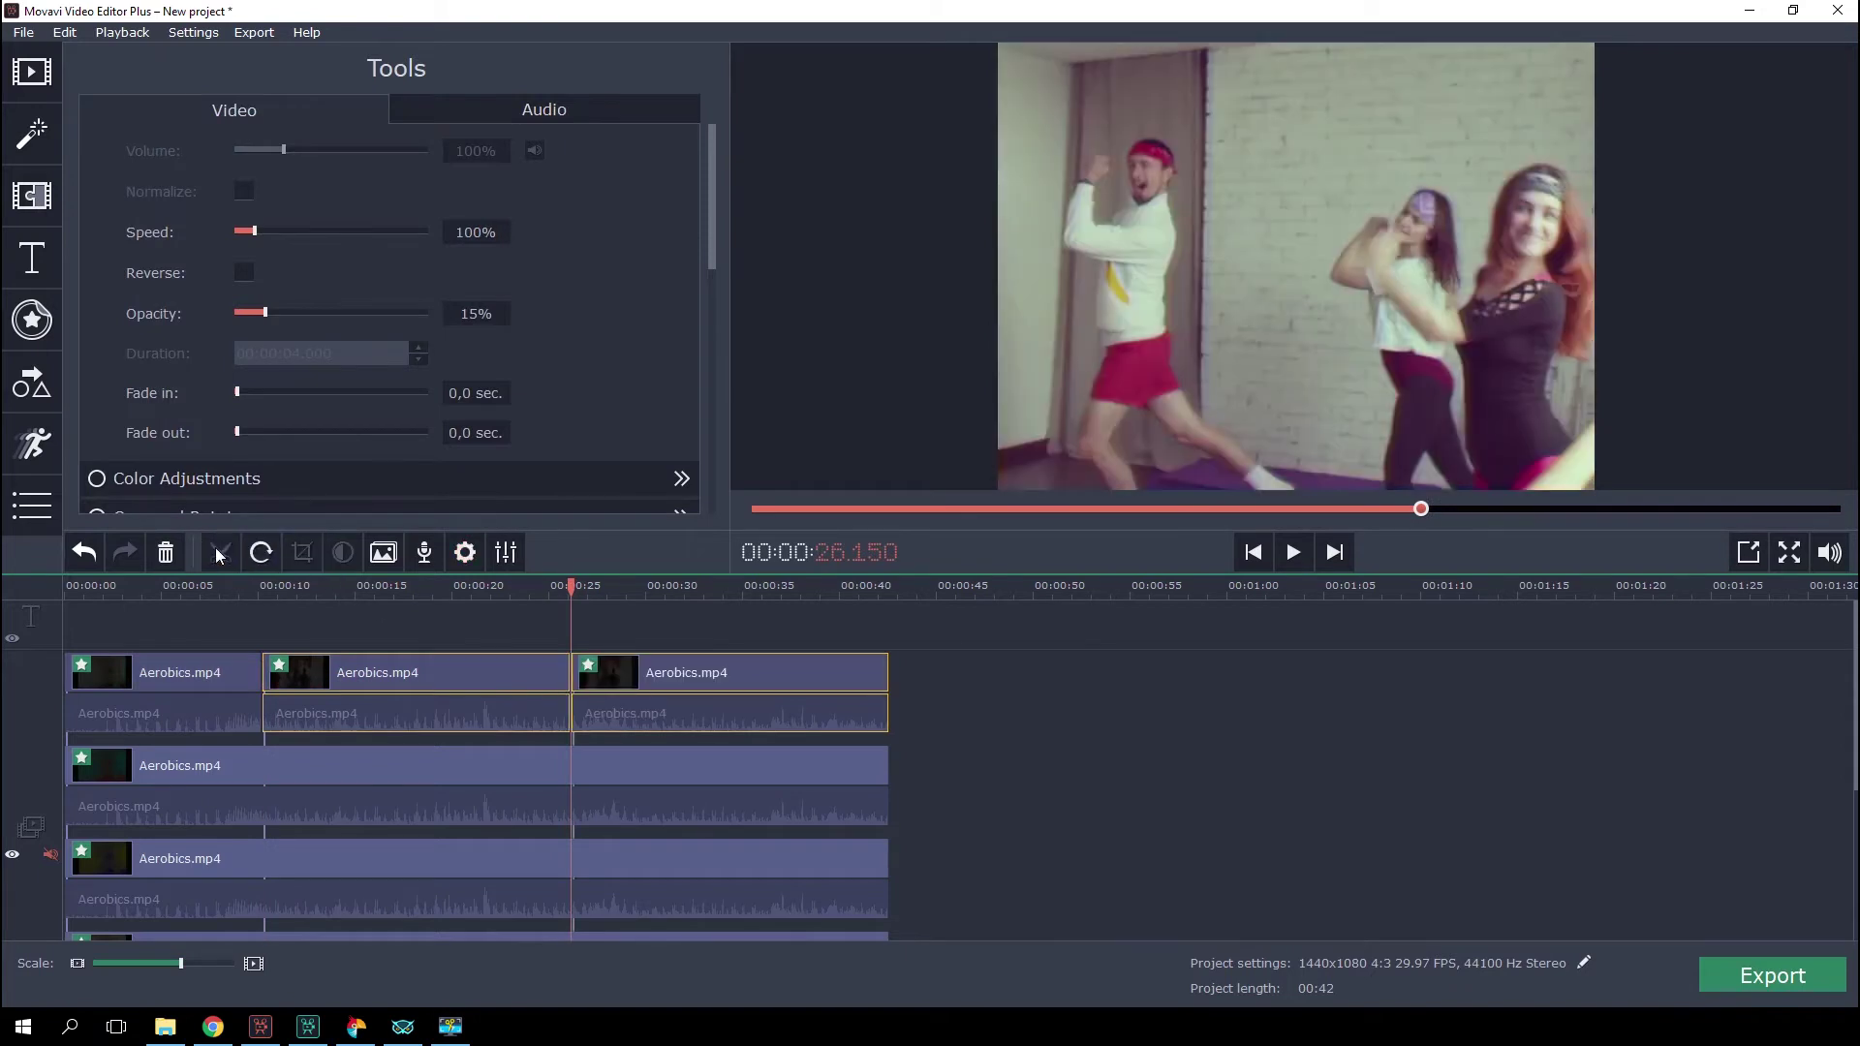
pyautogui.click(192, 668)
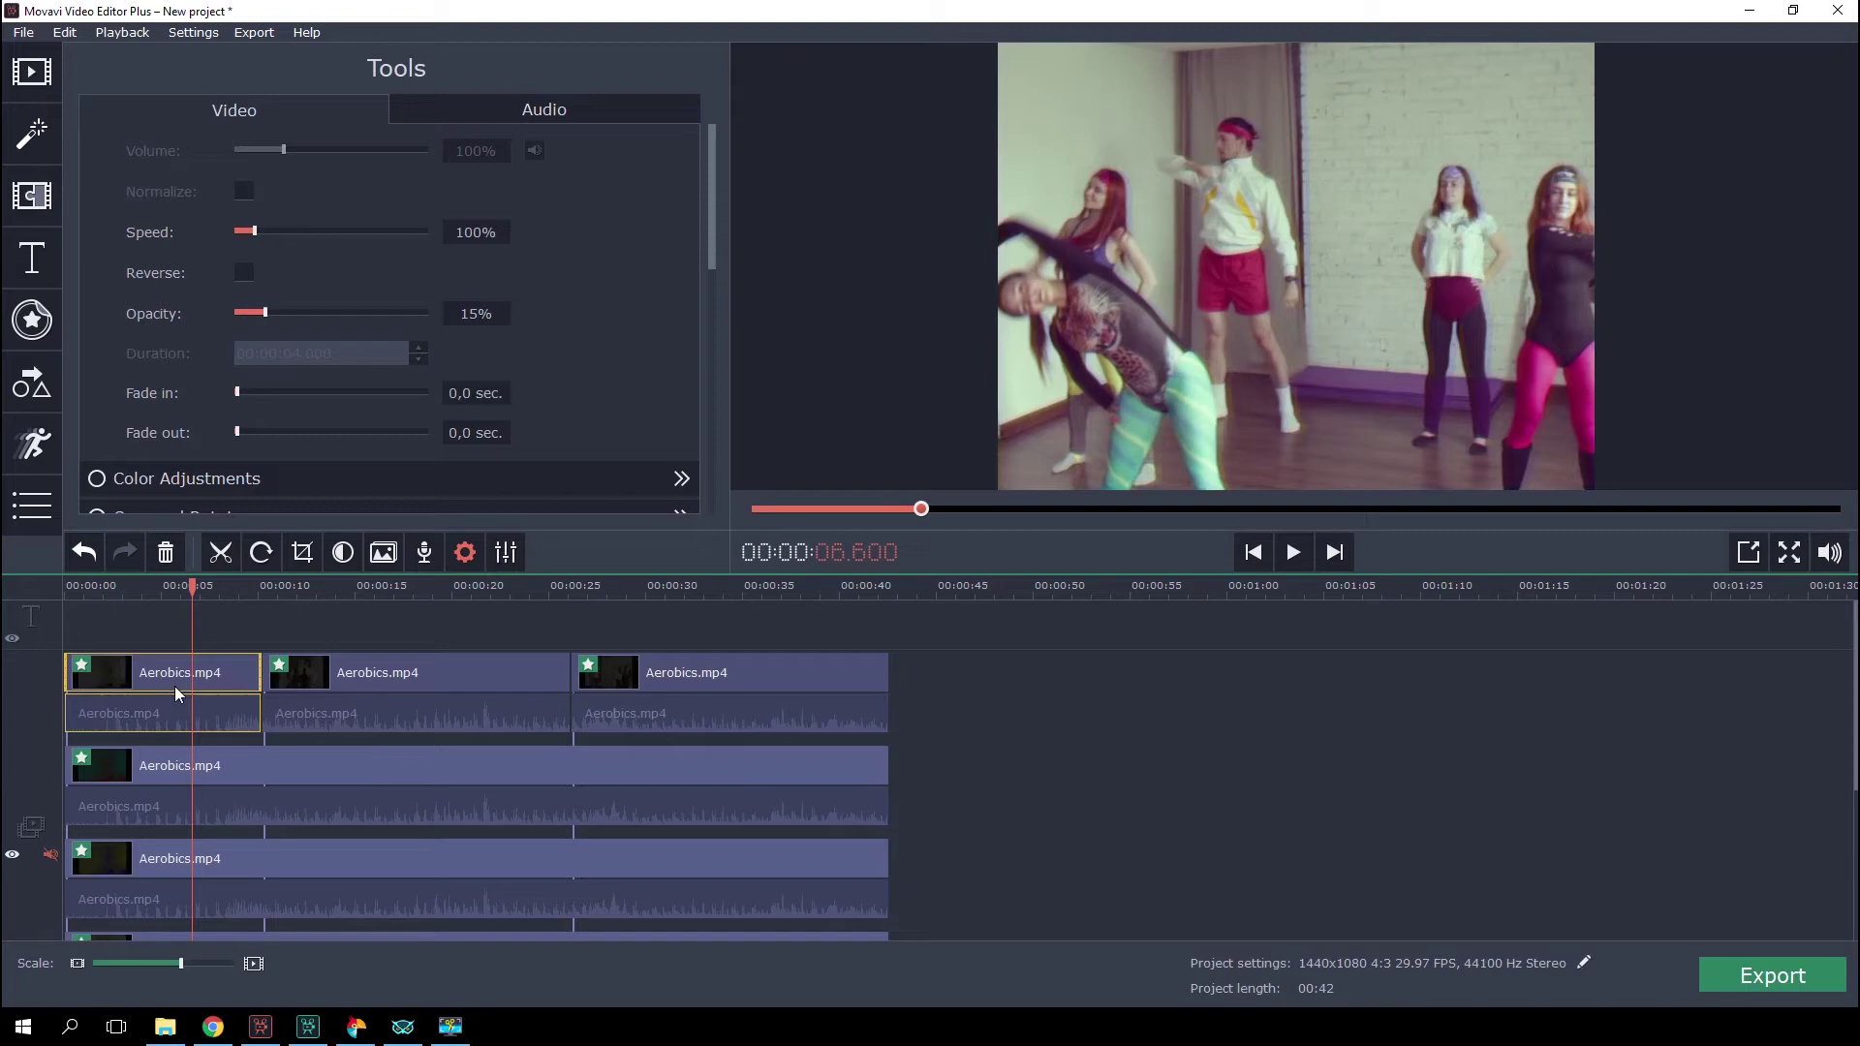
pyautogui.moveTo(64, 670); pyautogui.dragTo(676, 672)
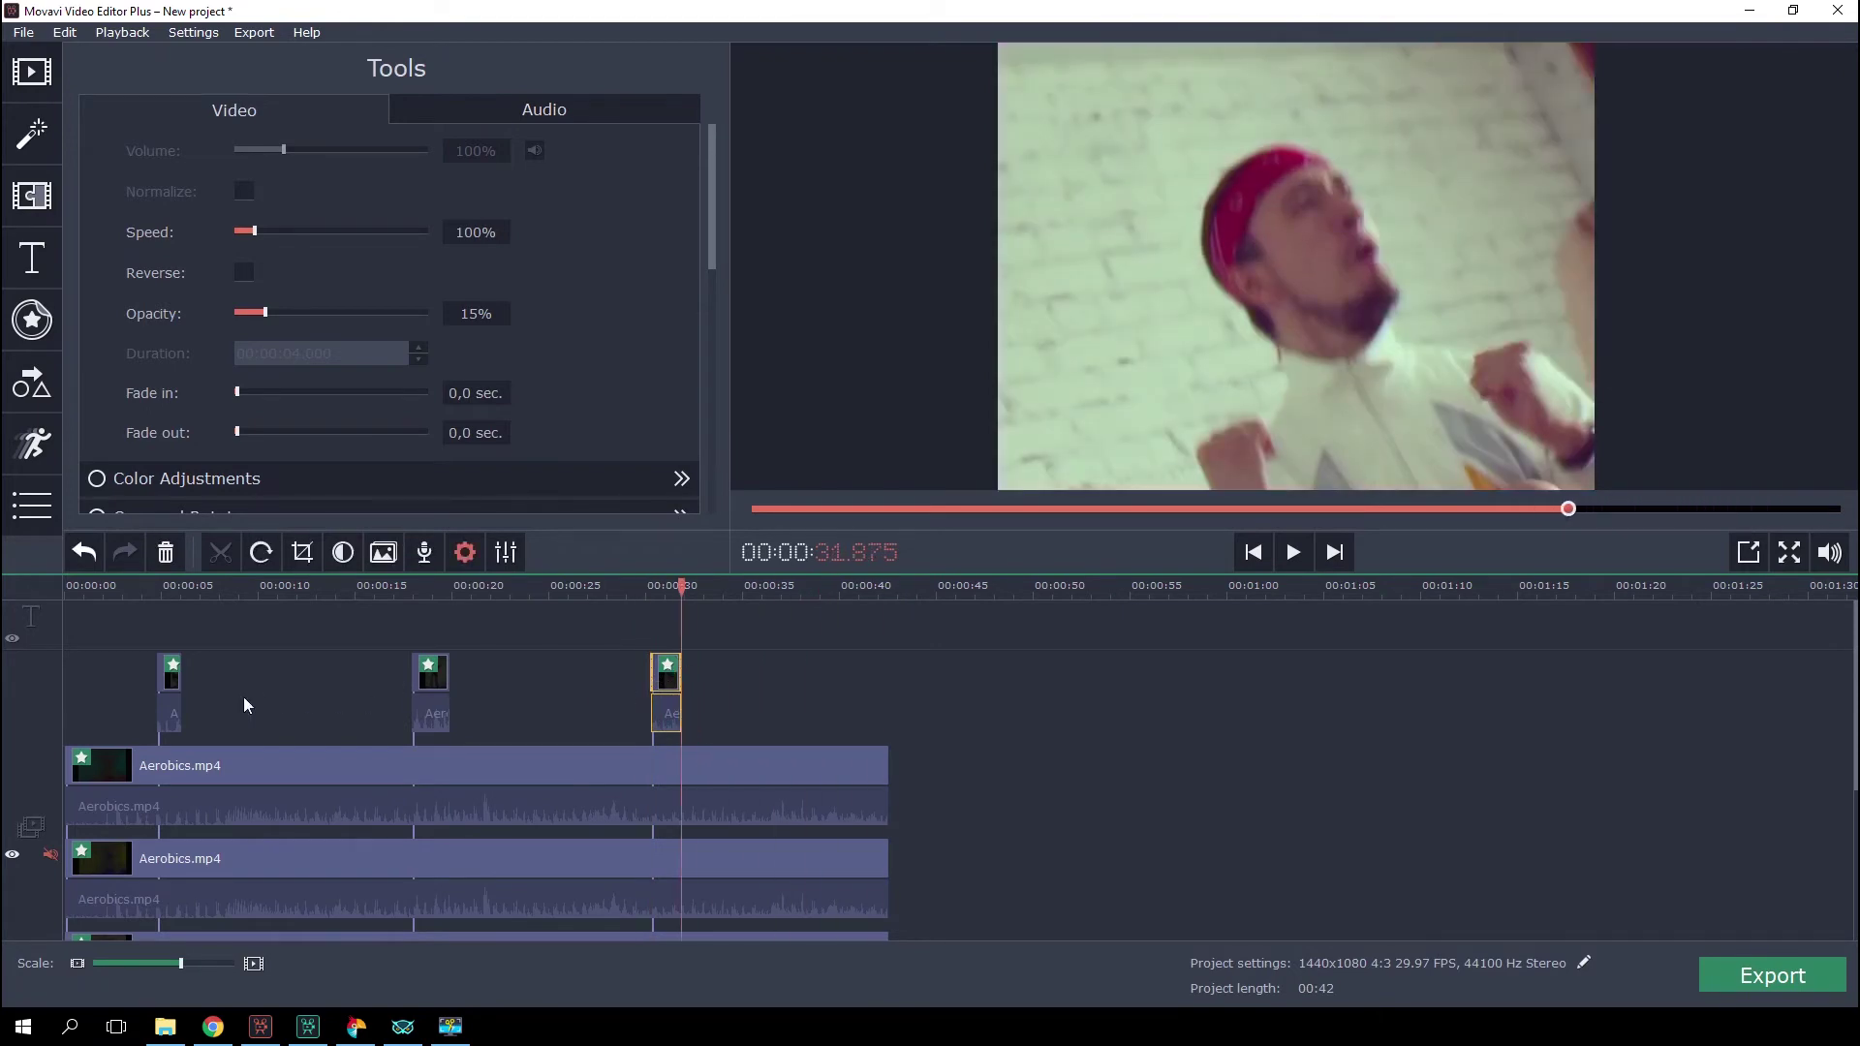
# - Apply the Retro VHS filter to the first short top-track clip and preview it from about 3.7 s
pyautogui.click(166, 683)
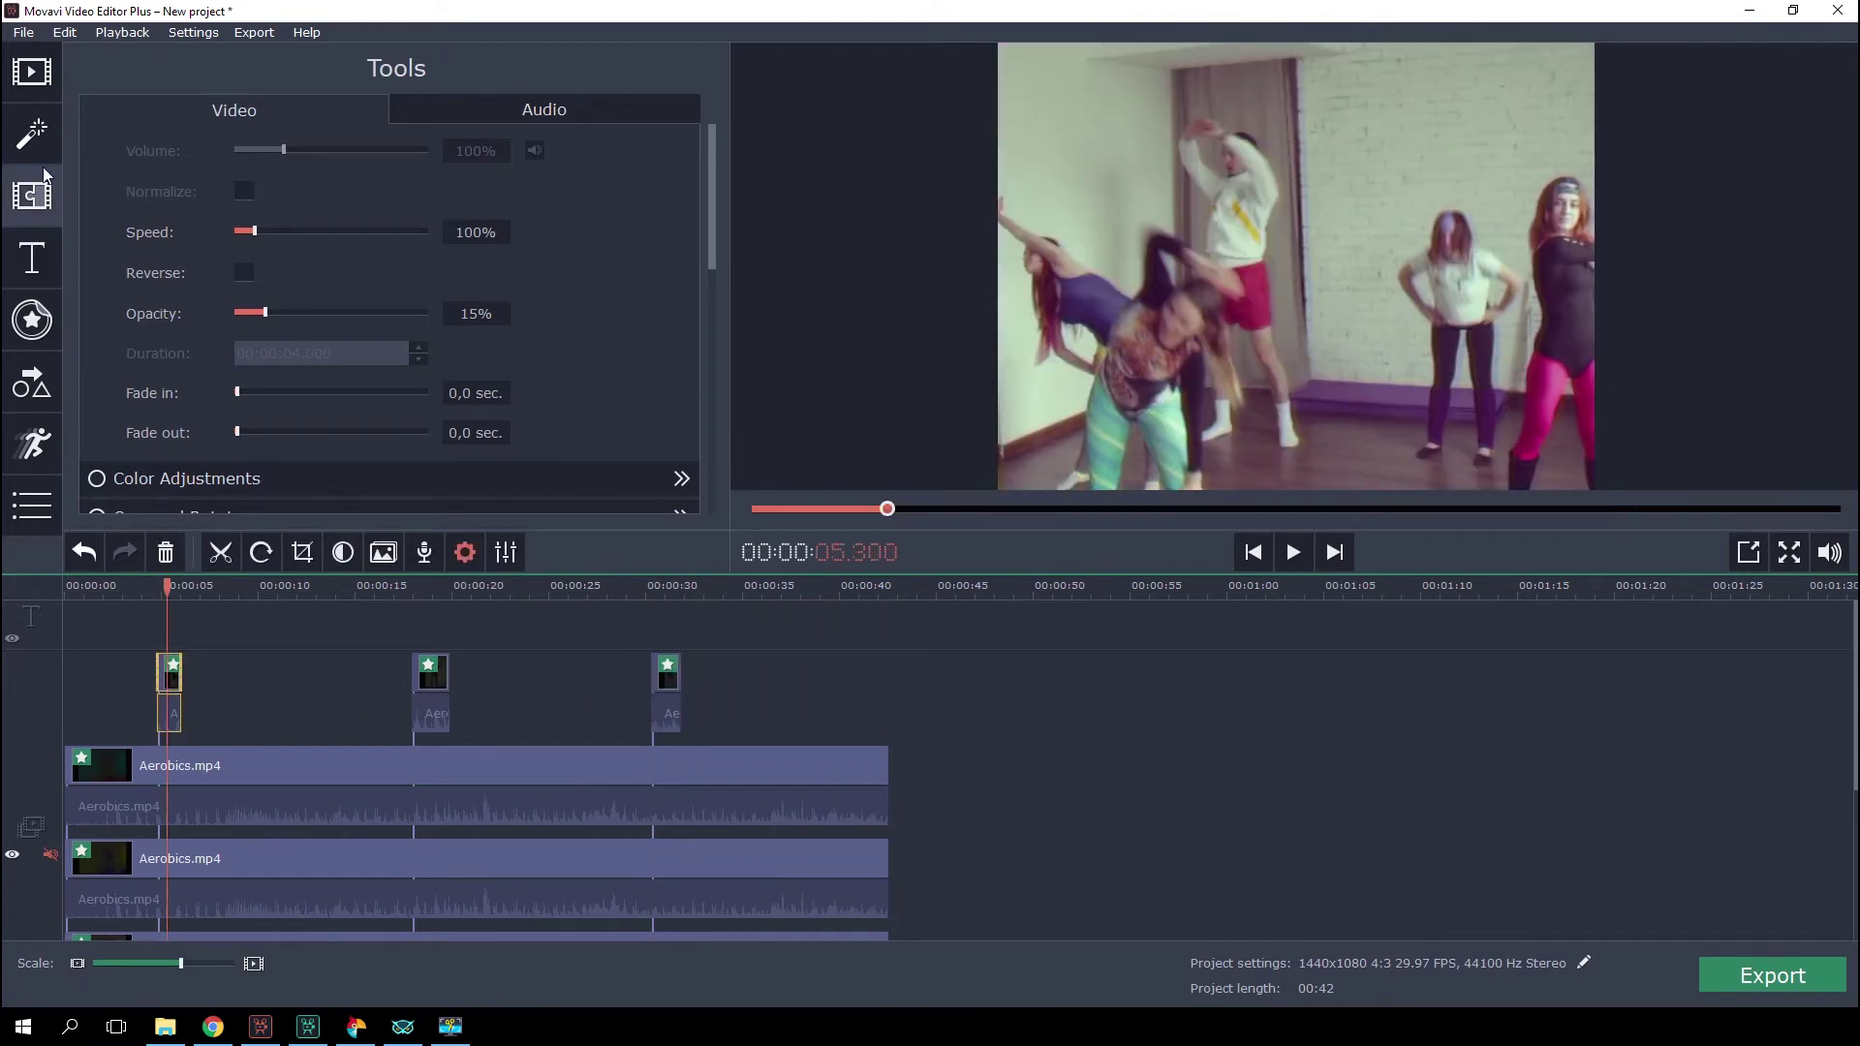
pyautogui.click(41, 146)
pyautogui.click(105, 294)
pyautogui.moveTo(494, 378); pyautogui.dragTo(167, 678)
pyautogui.click(135, 584)
pyautogui.press('space')
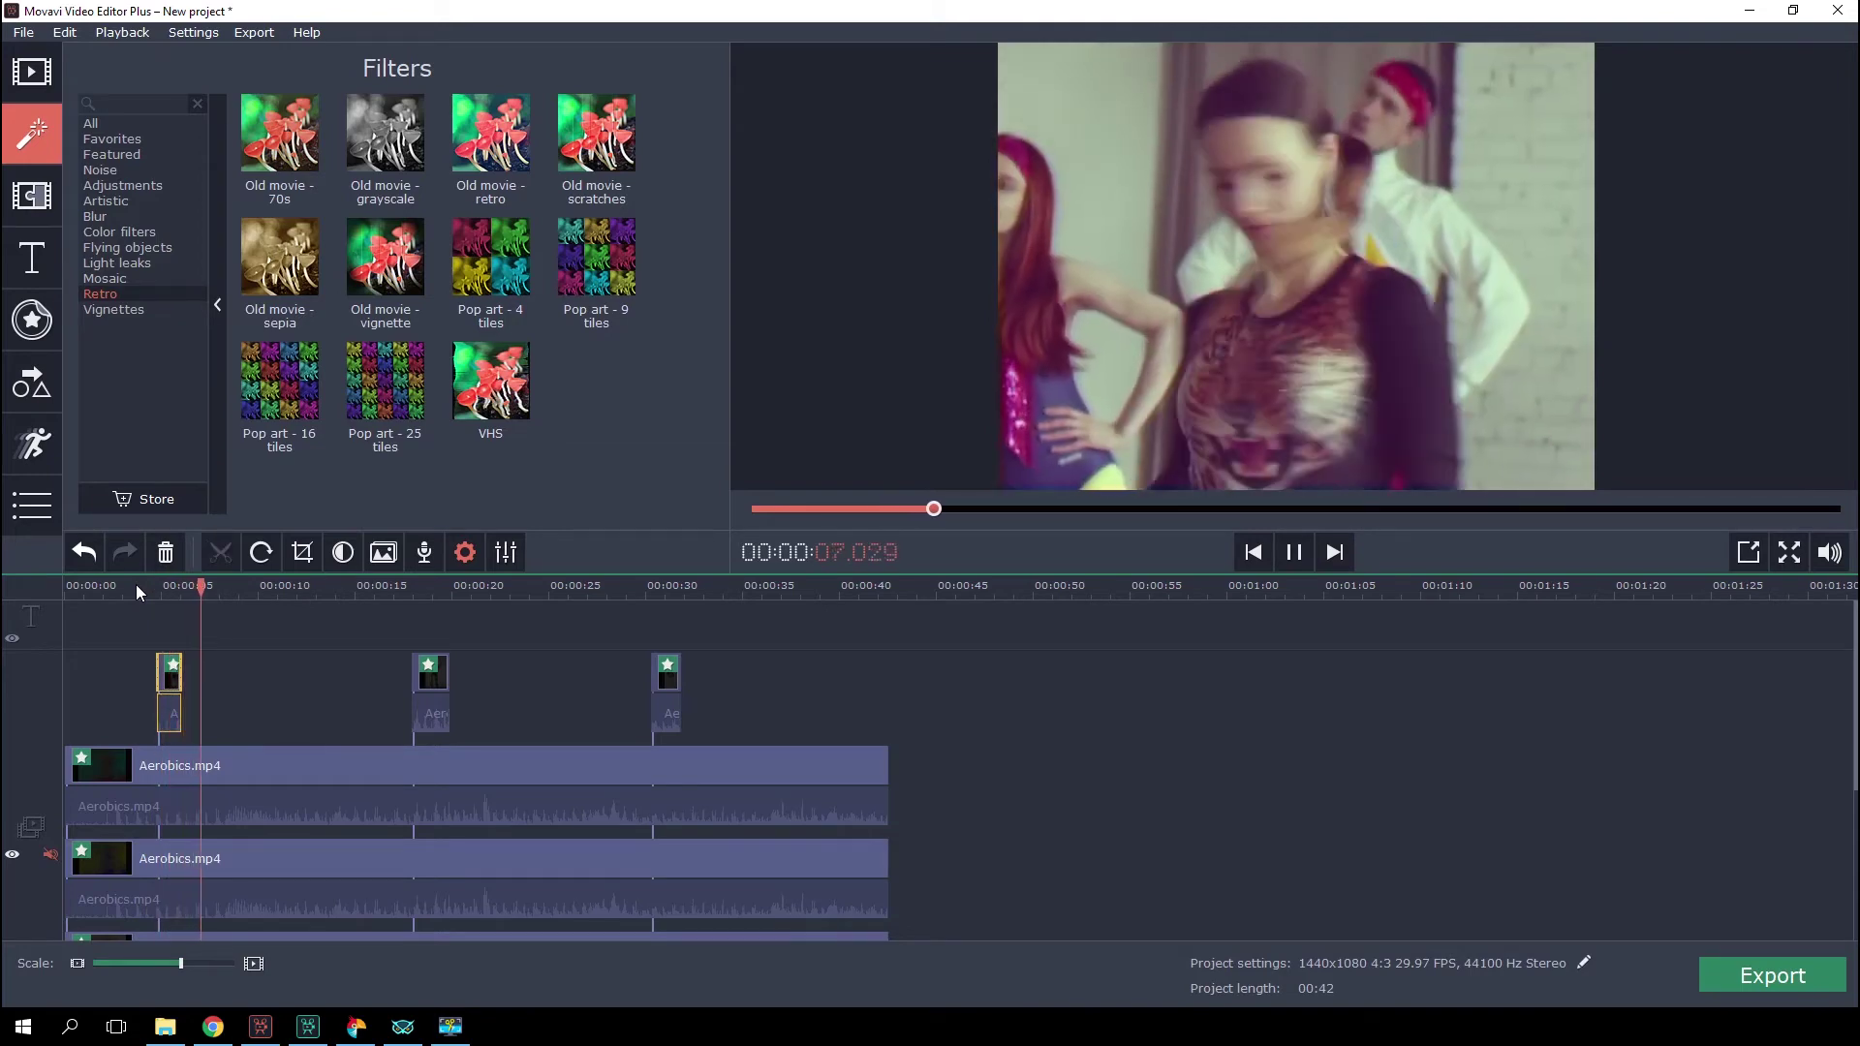
pyautogui.press('space')
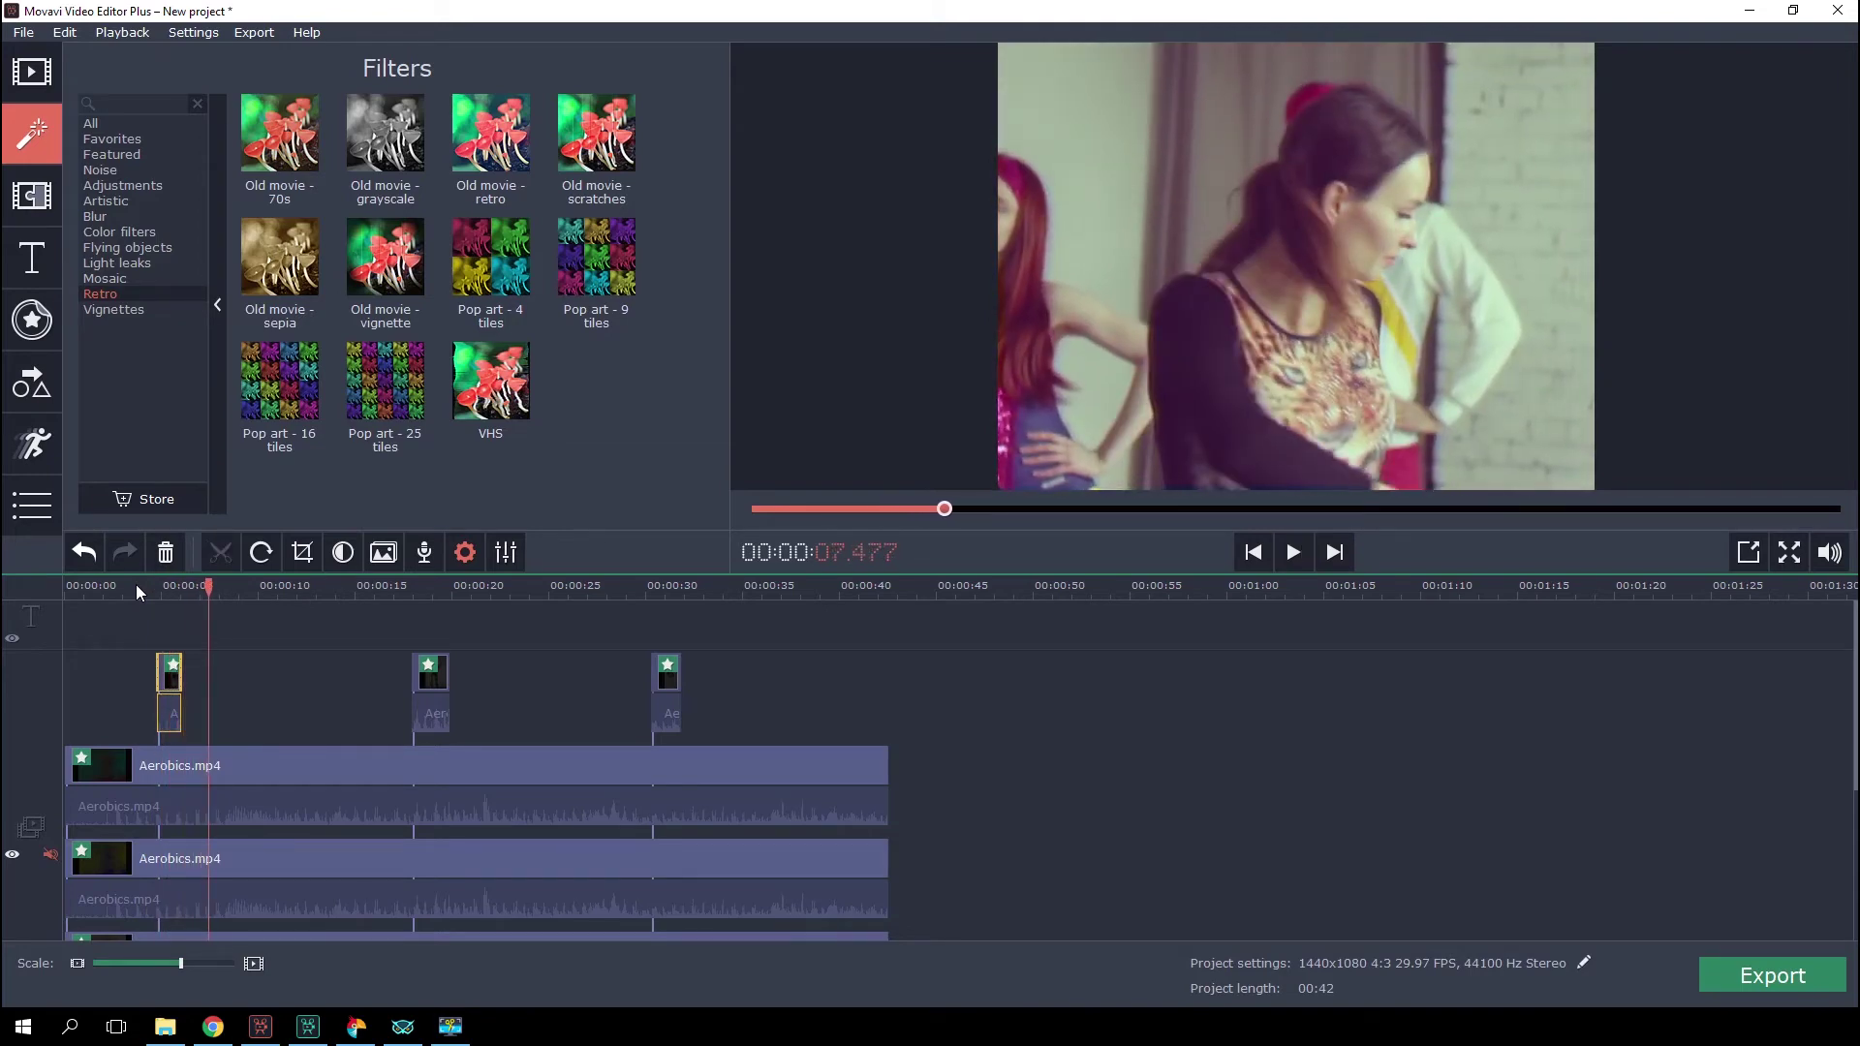
# - Crop the second short overlay clip's frame down to a thin horizontal band
pyautogui.click(429, 690)
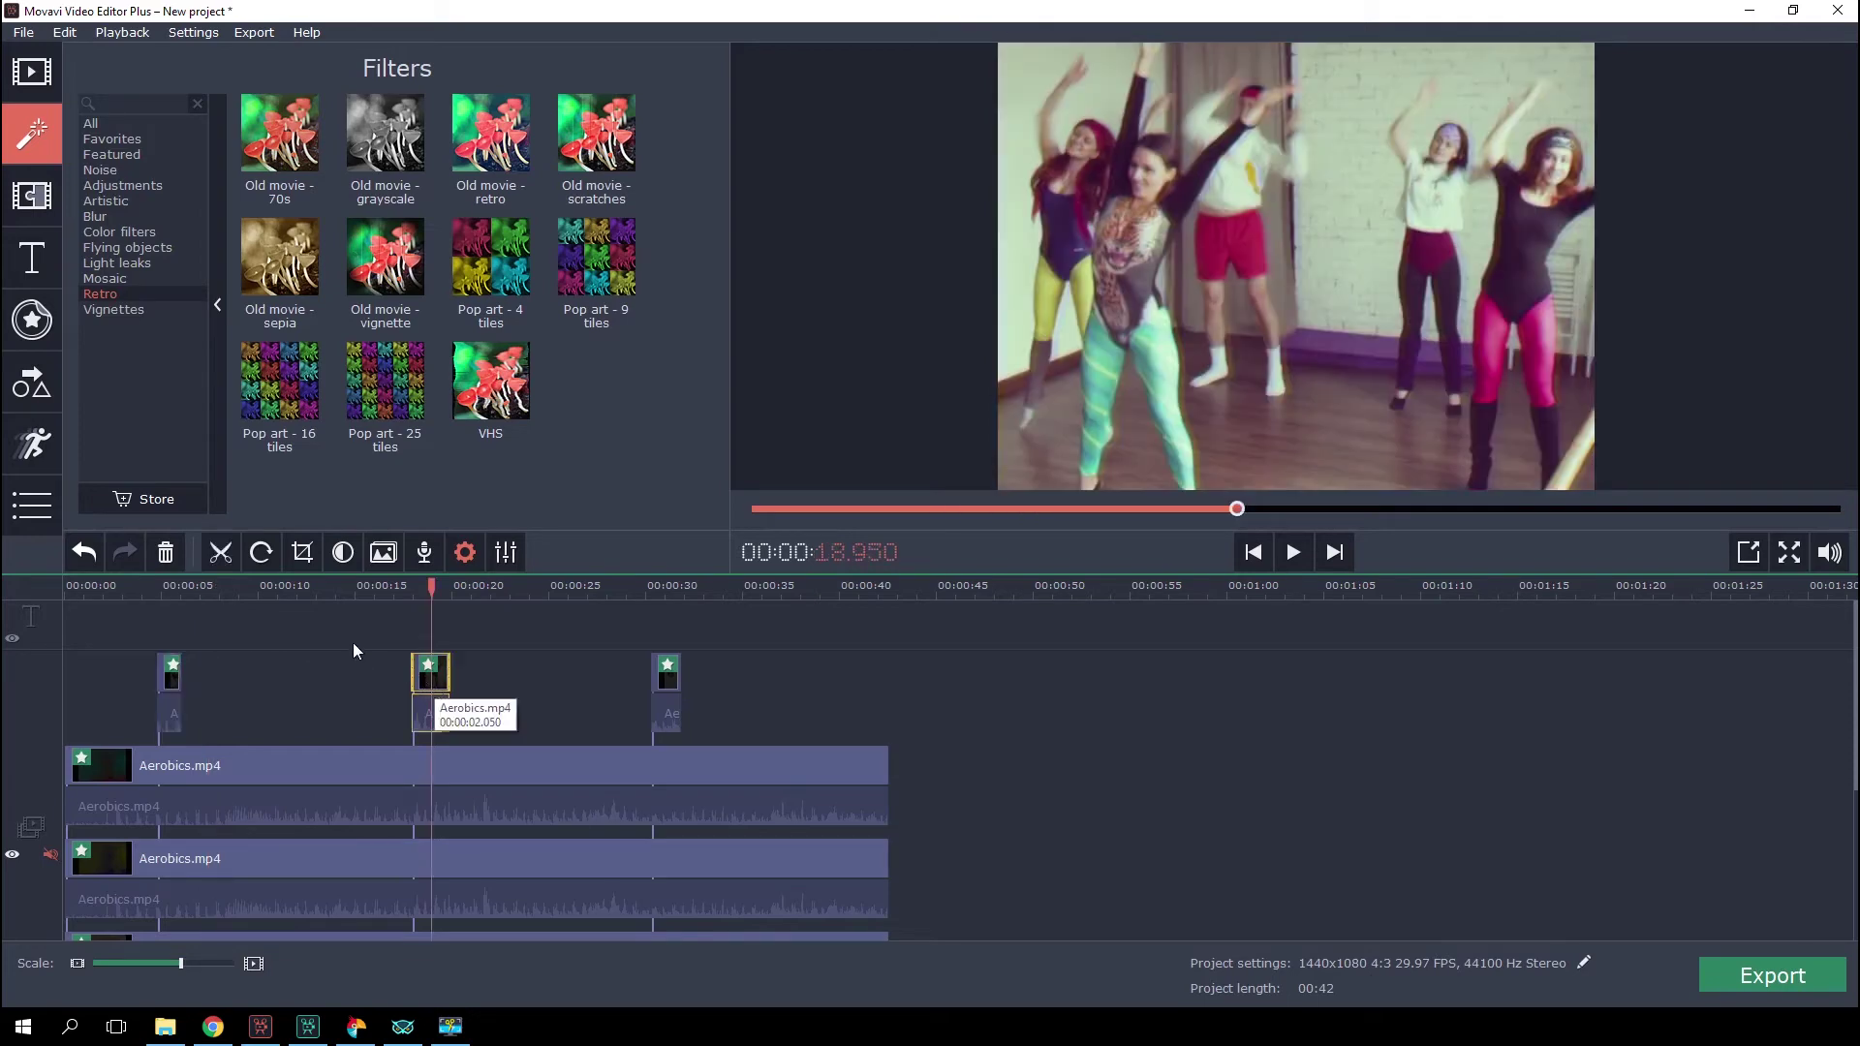
pyautogui.click(300, 554)
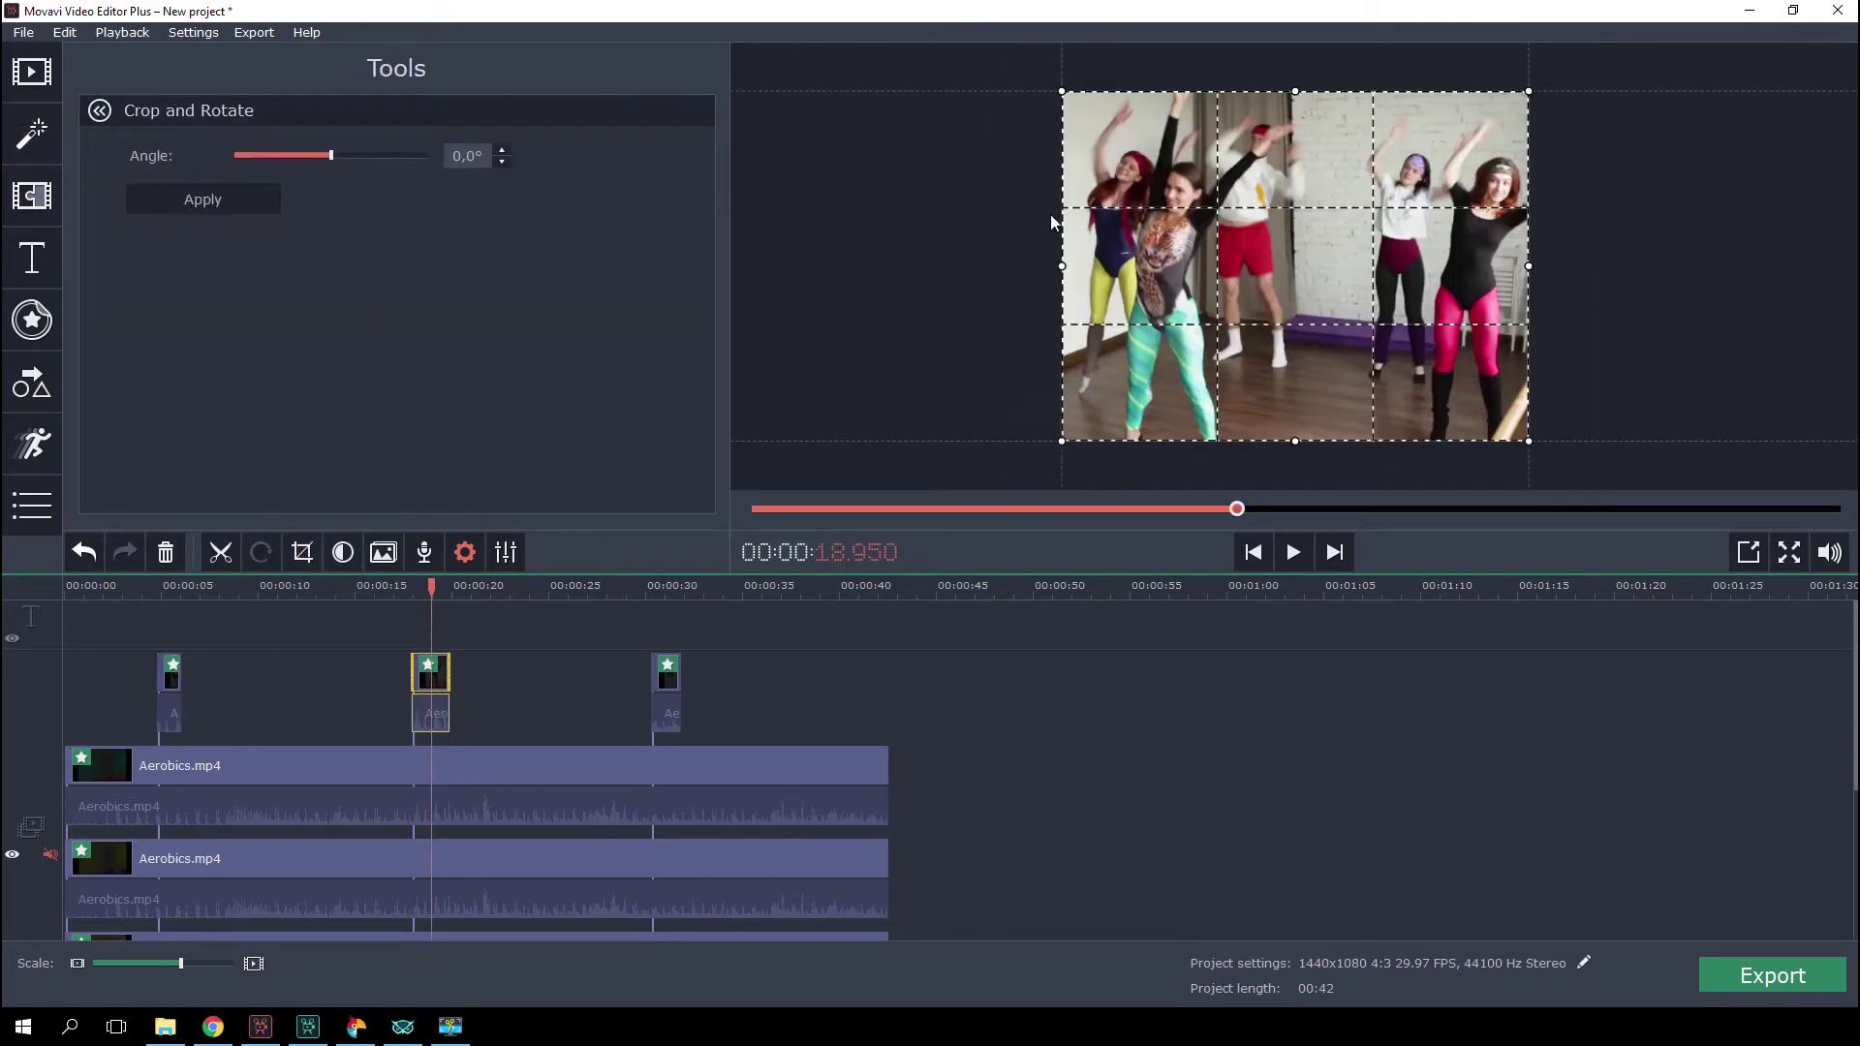
pyautogui.moveTo(1298, 89); pyautogui.dragTo(1296, 234)
pyautogui.moveTo(1291, 446); pyautogui.dragTo(1301, 329)
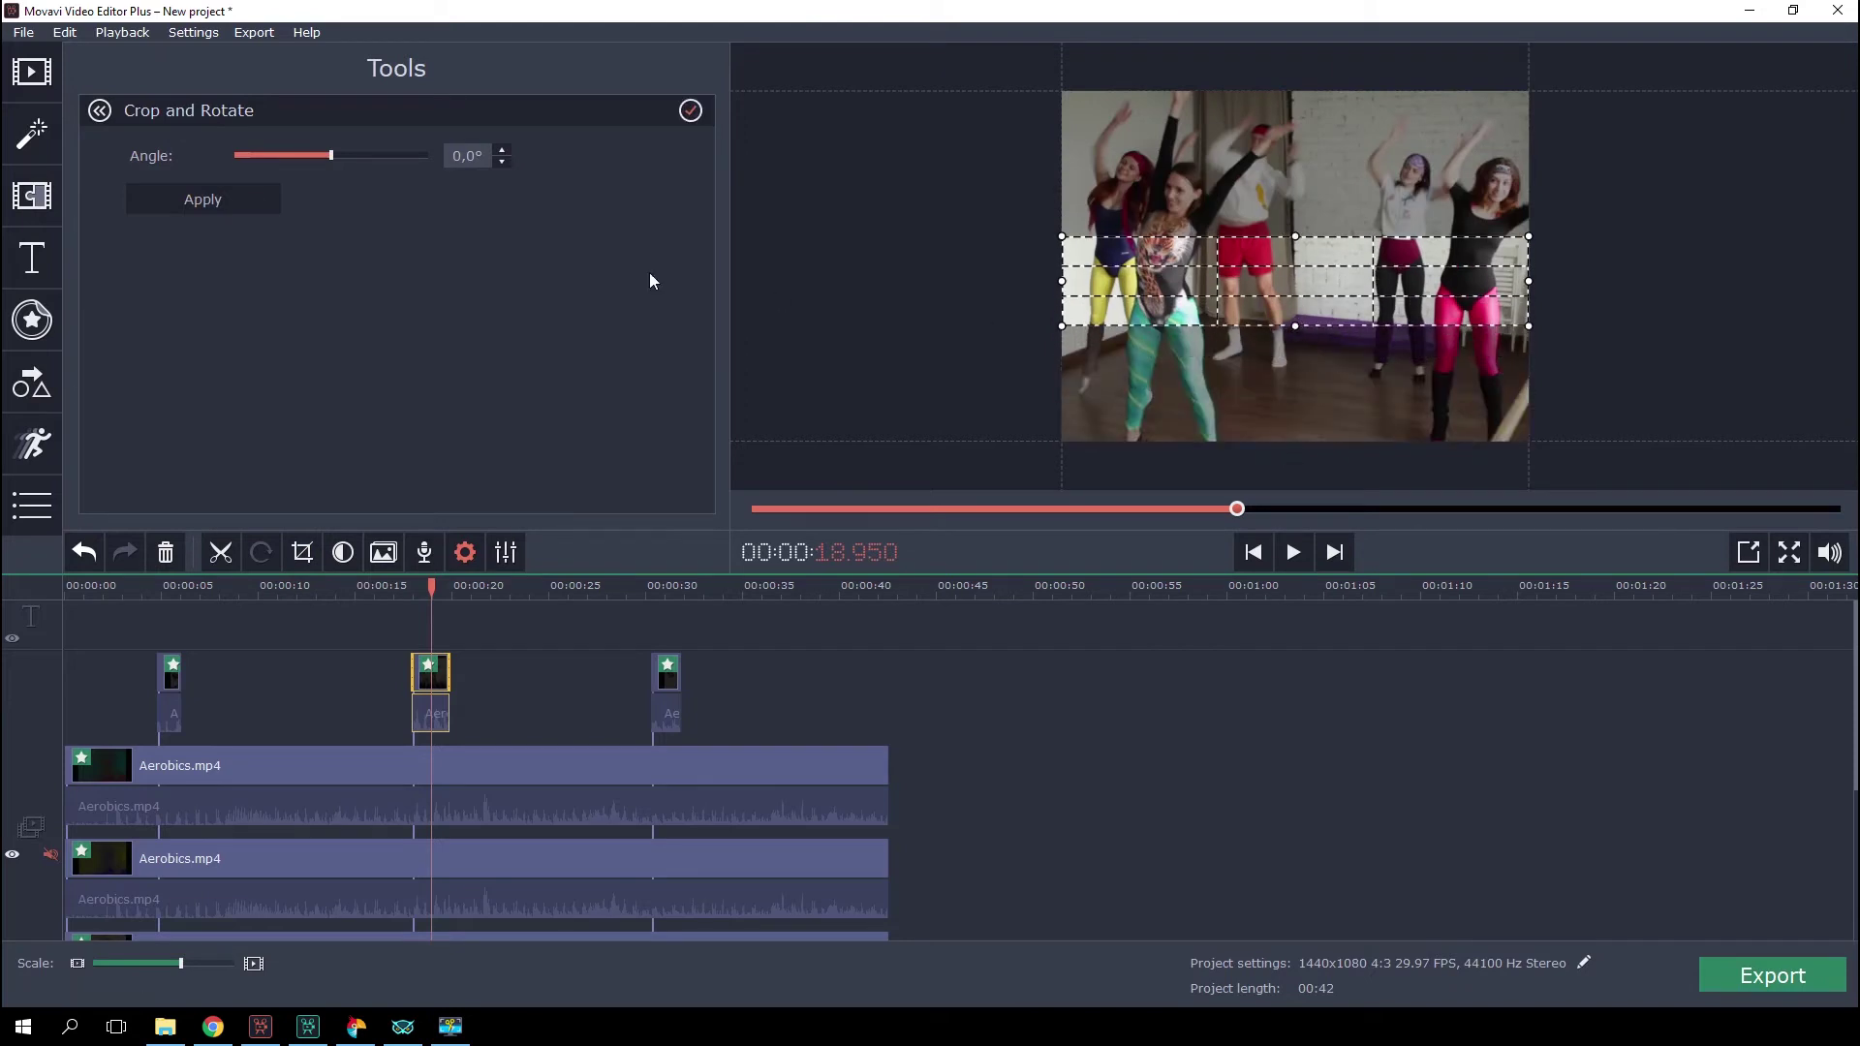
pyautogui.click(238, 199)
# - Shift the cropped strip slightly down in the picture-in-picture editor
pyautogui.rightClick(429, 699)
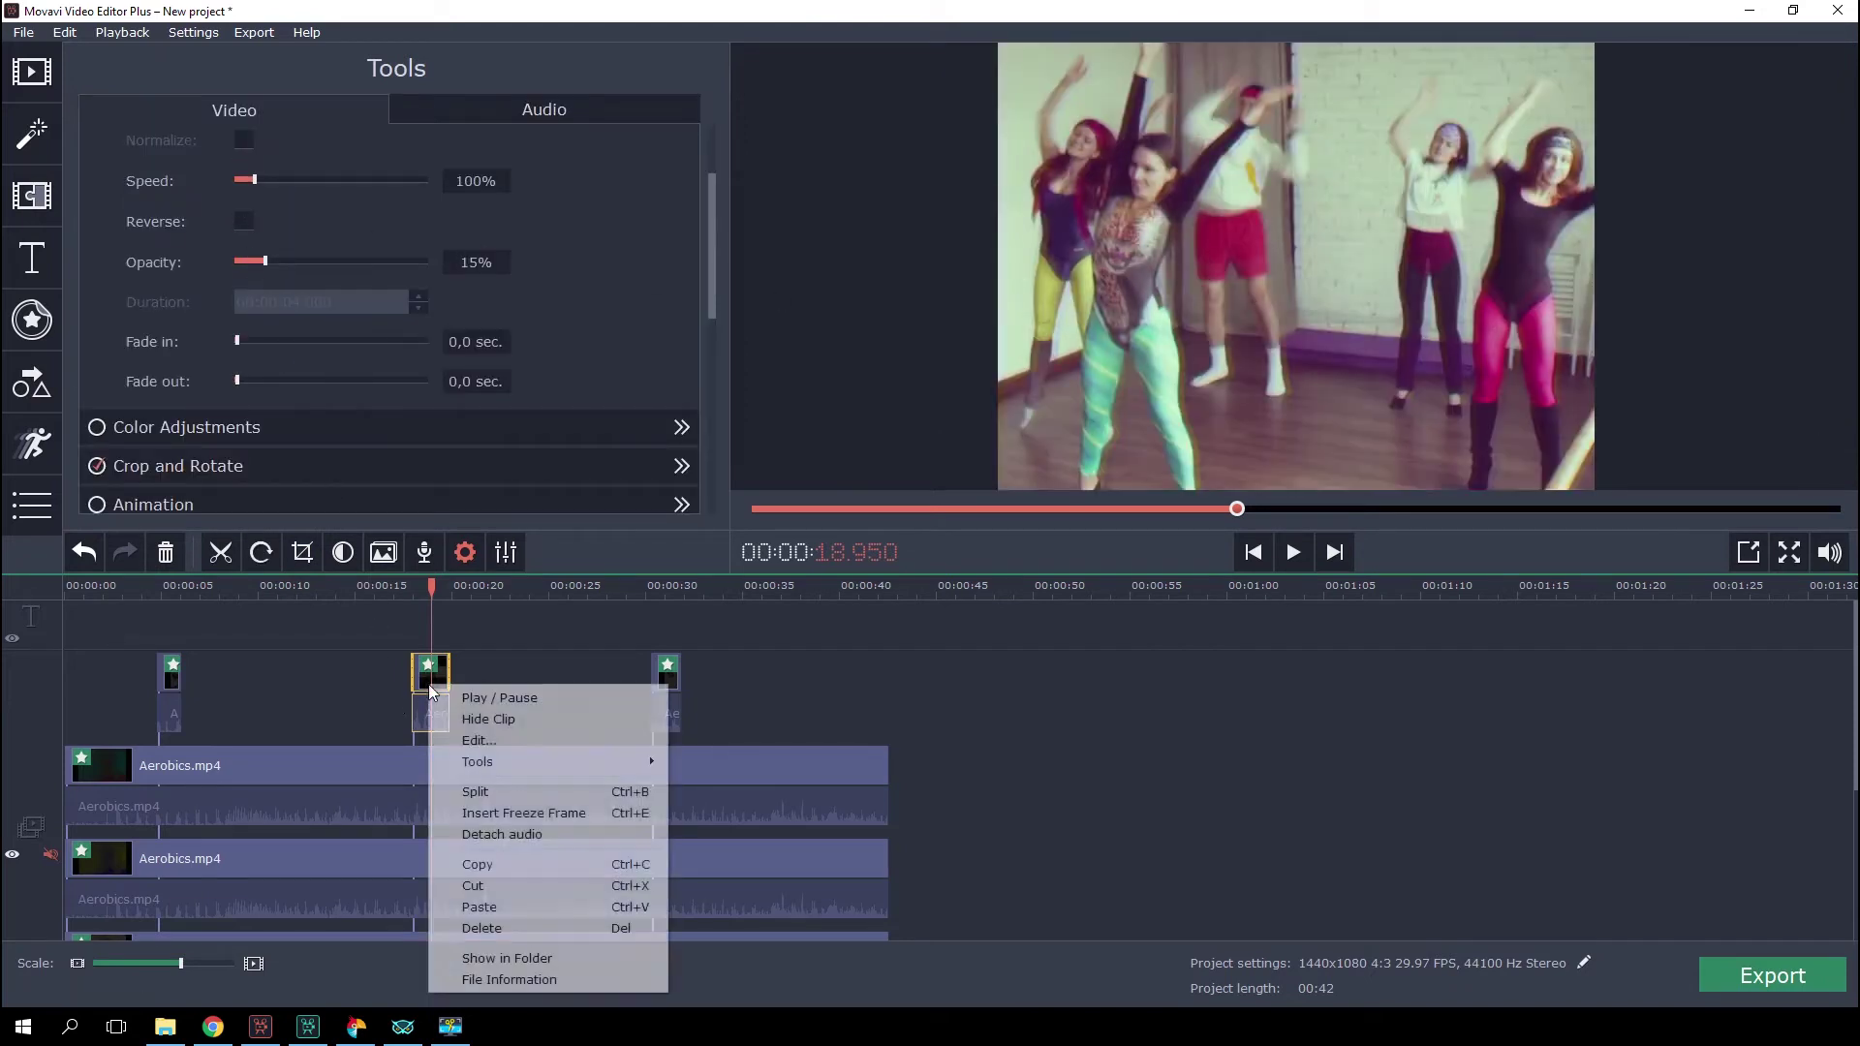
pyautogui.click(475, 742)
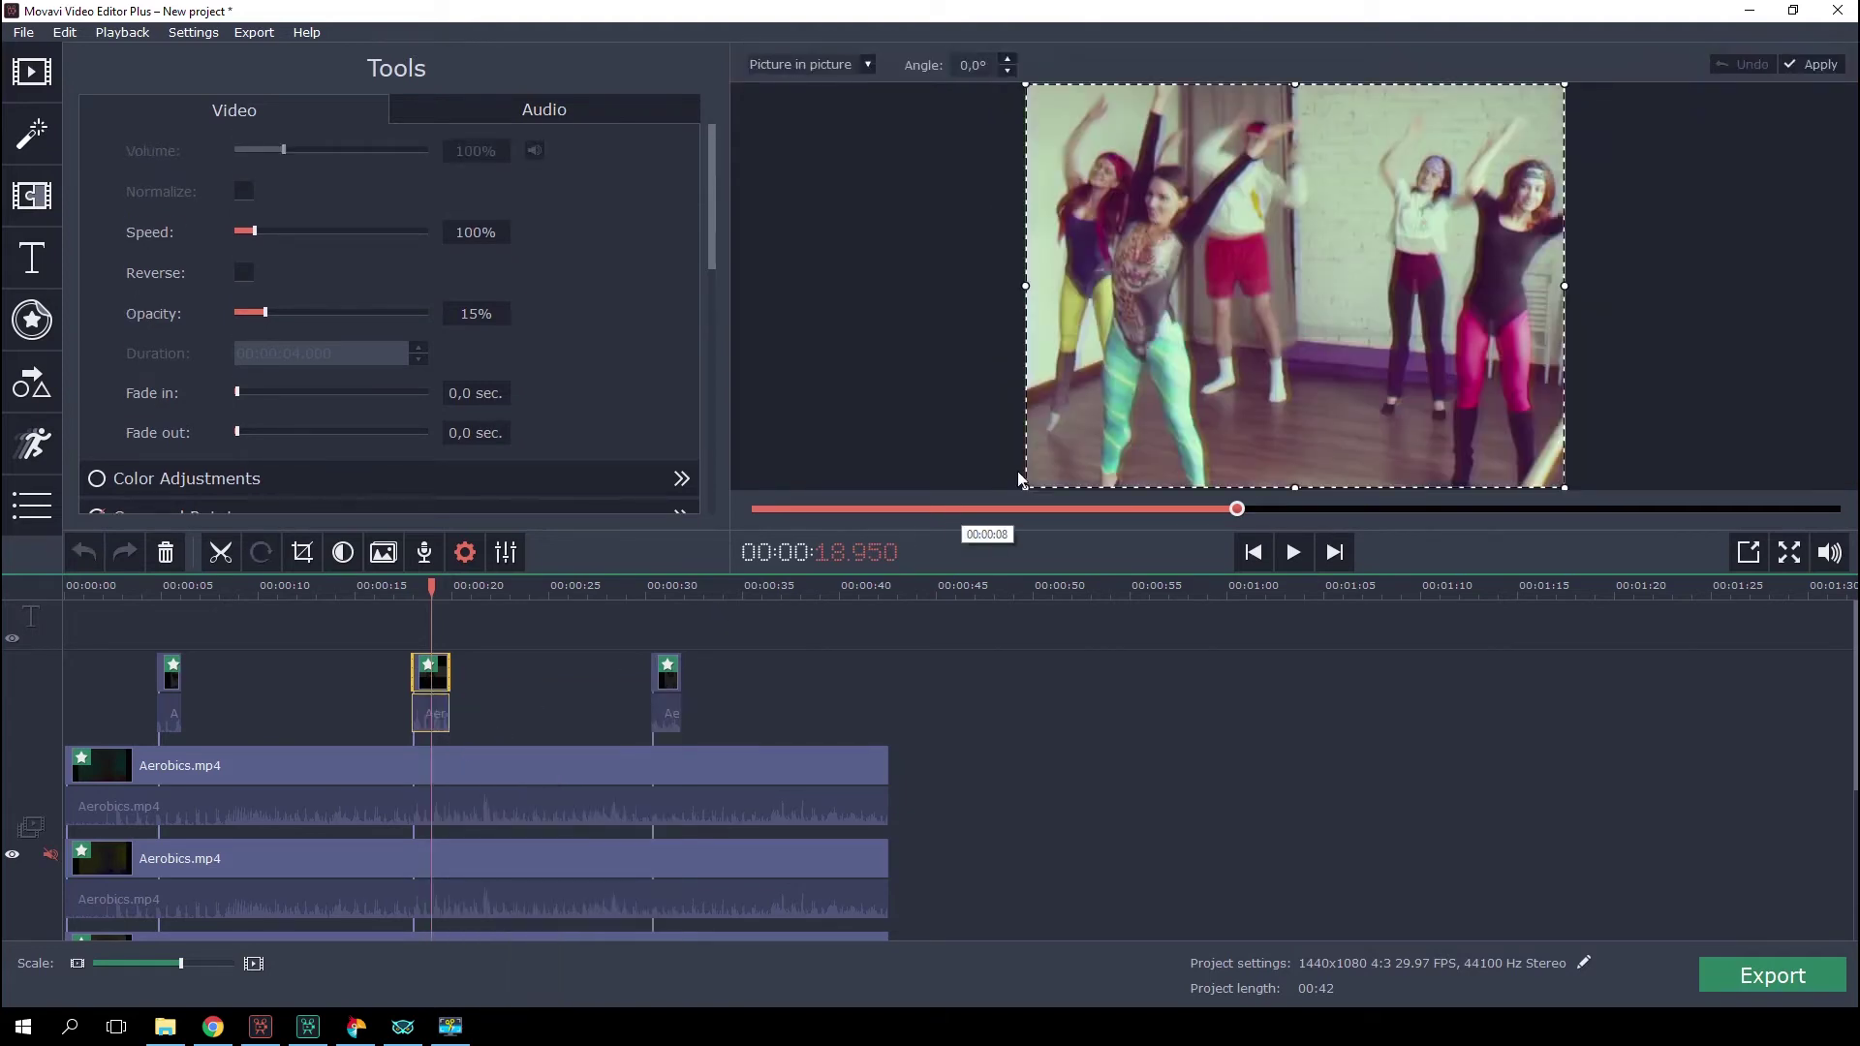
pyautogui.moveTo(1294, 257)
pyautogui.mouseDown()
pyautogui.moveTo(1296, 289)
pyautogui.moveTo(1296, 266)
pyautogui.mouseUp()
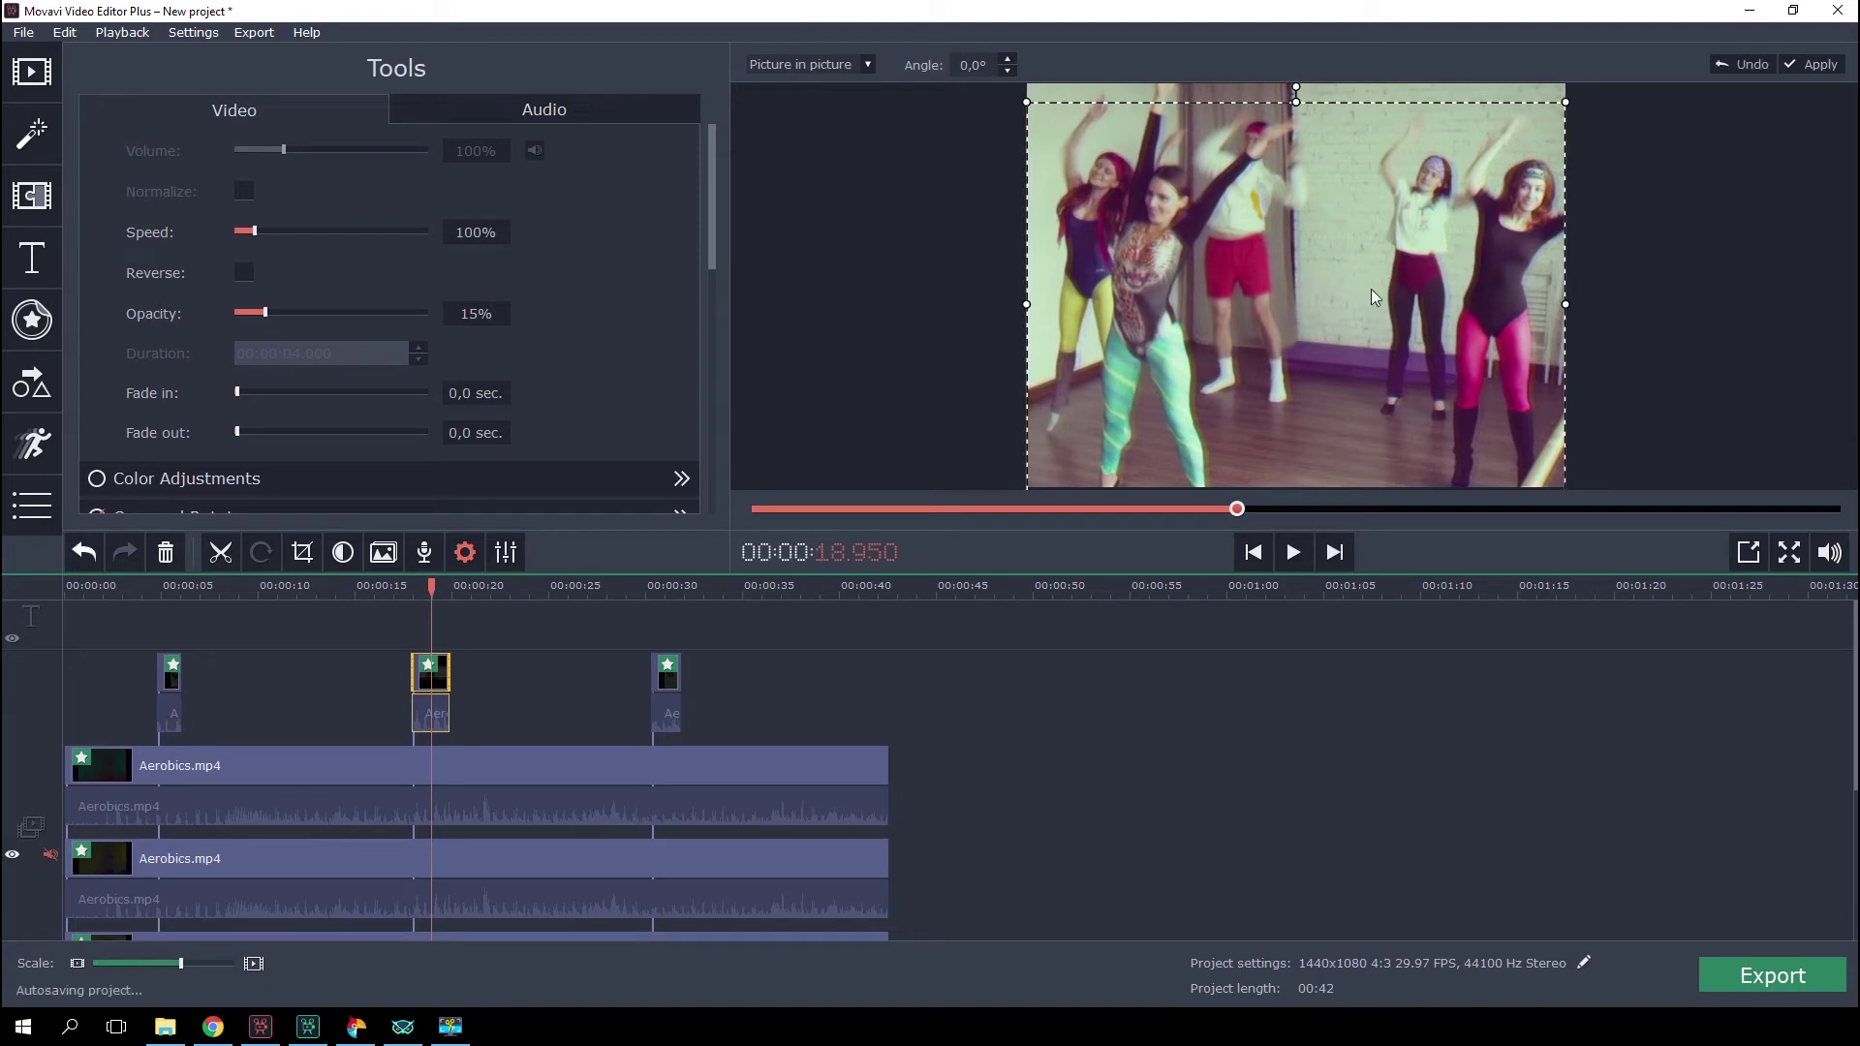
pyautogui.click(1048, 693)
# - Trim the middle overlay clip's end shorter and play back from about 16 s to check
pyautogui.click(32, 132)
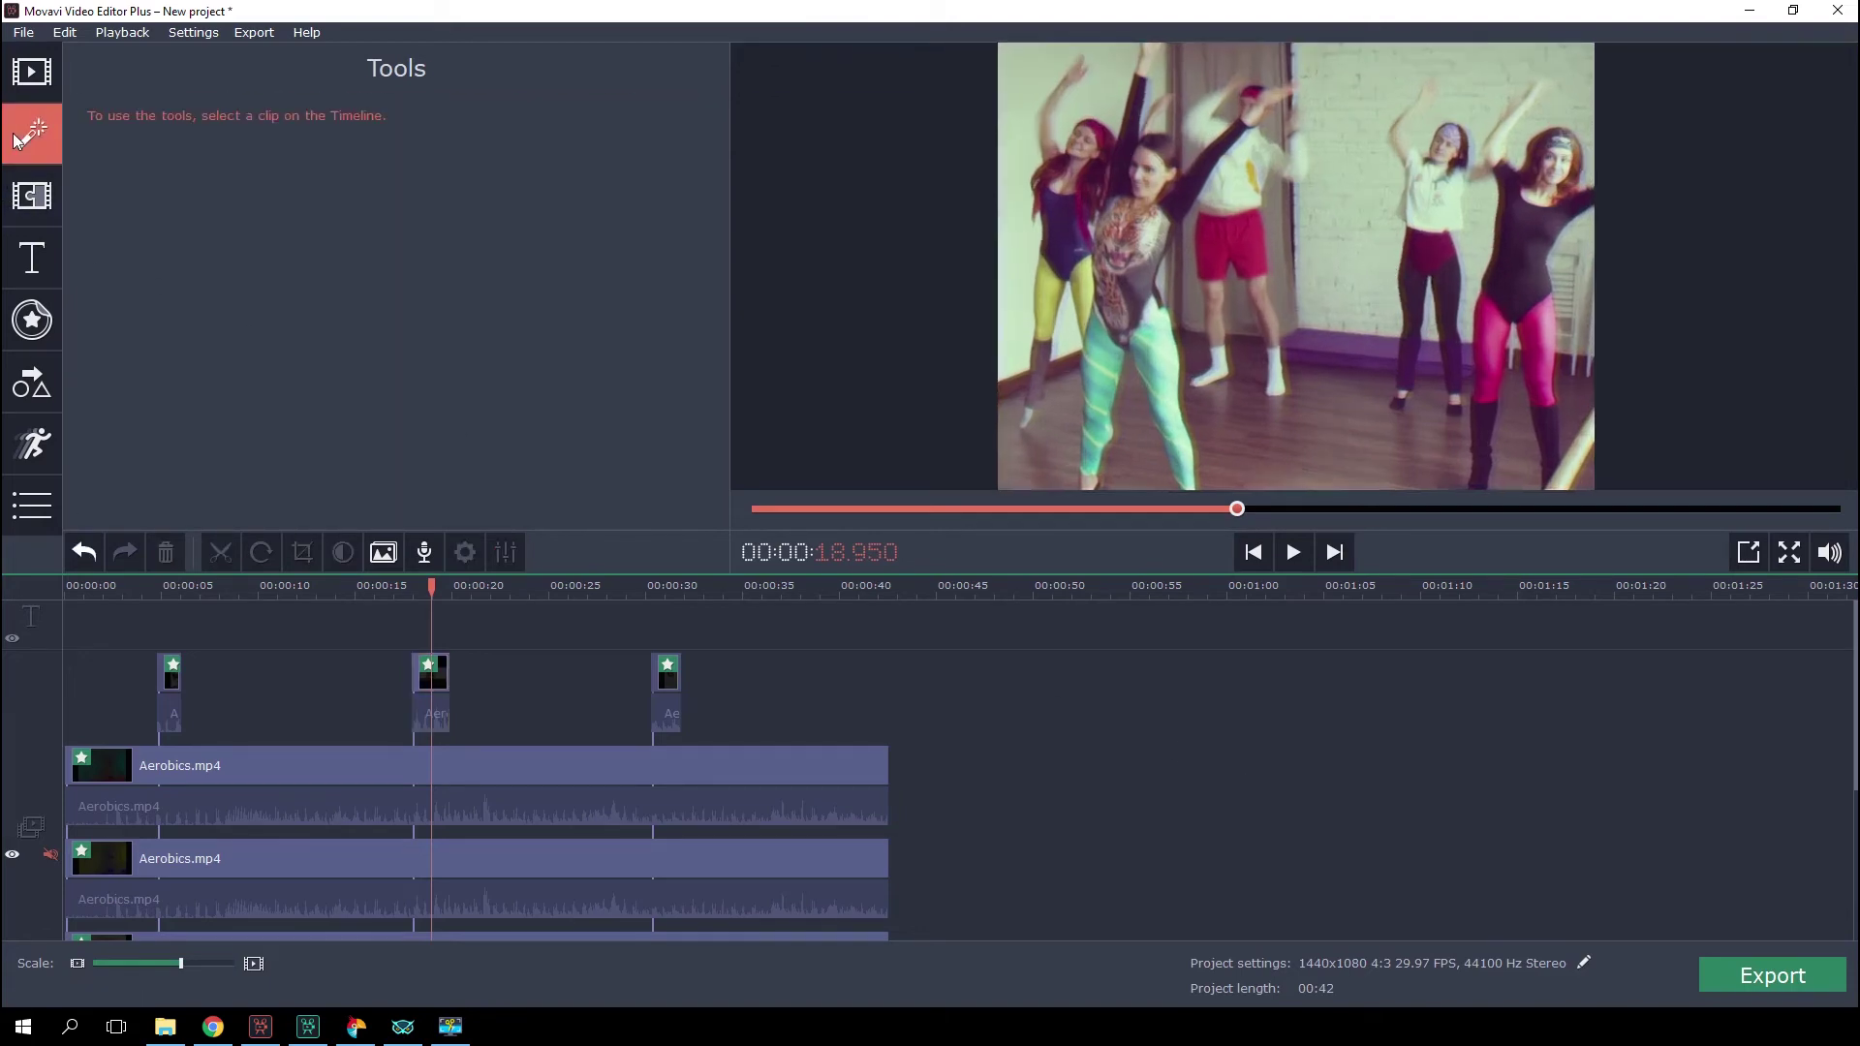
pyautogui.click(395, 587)
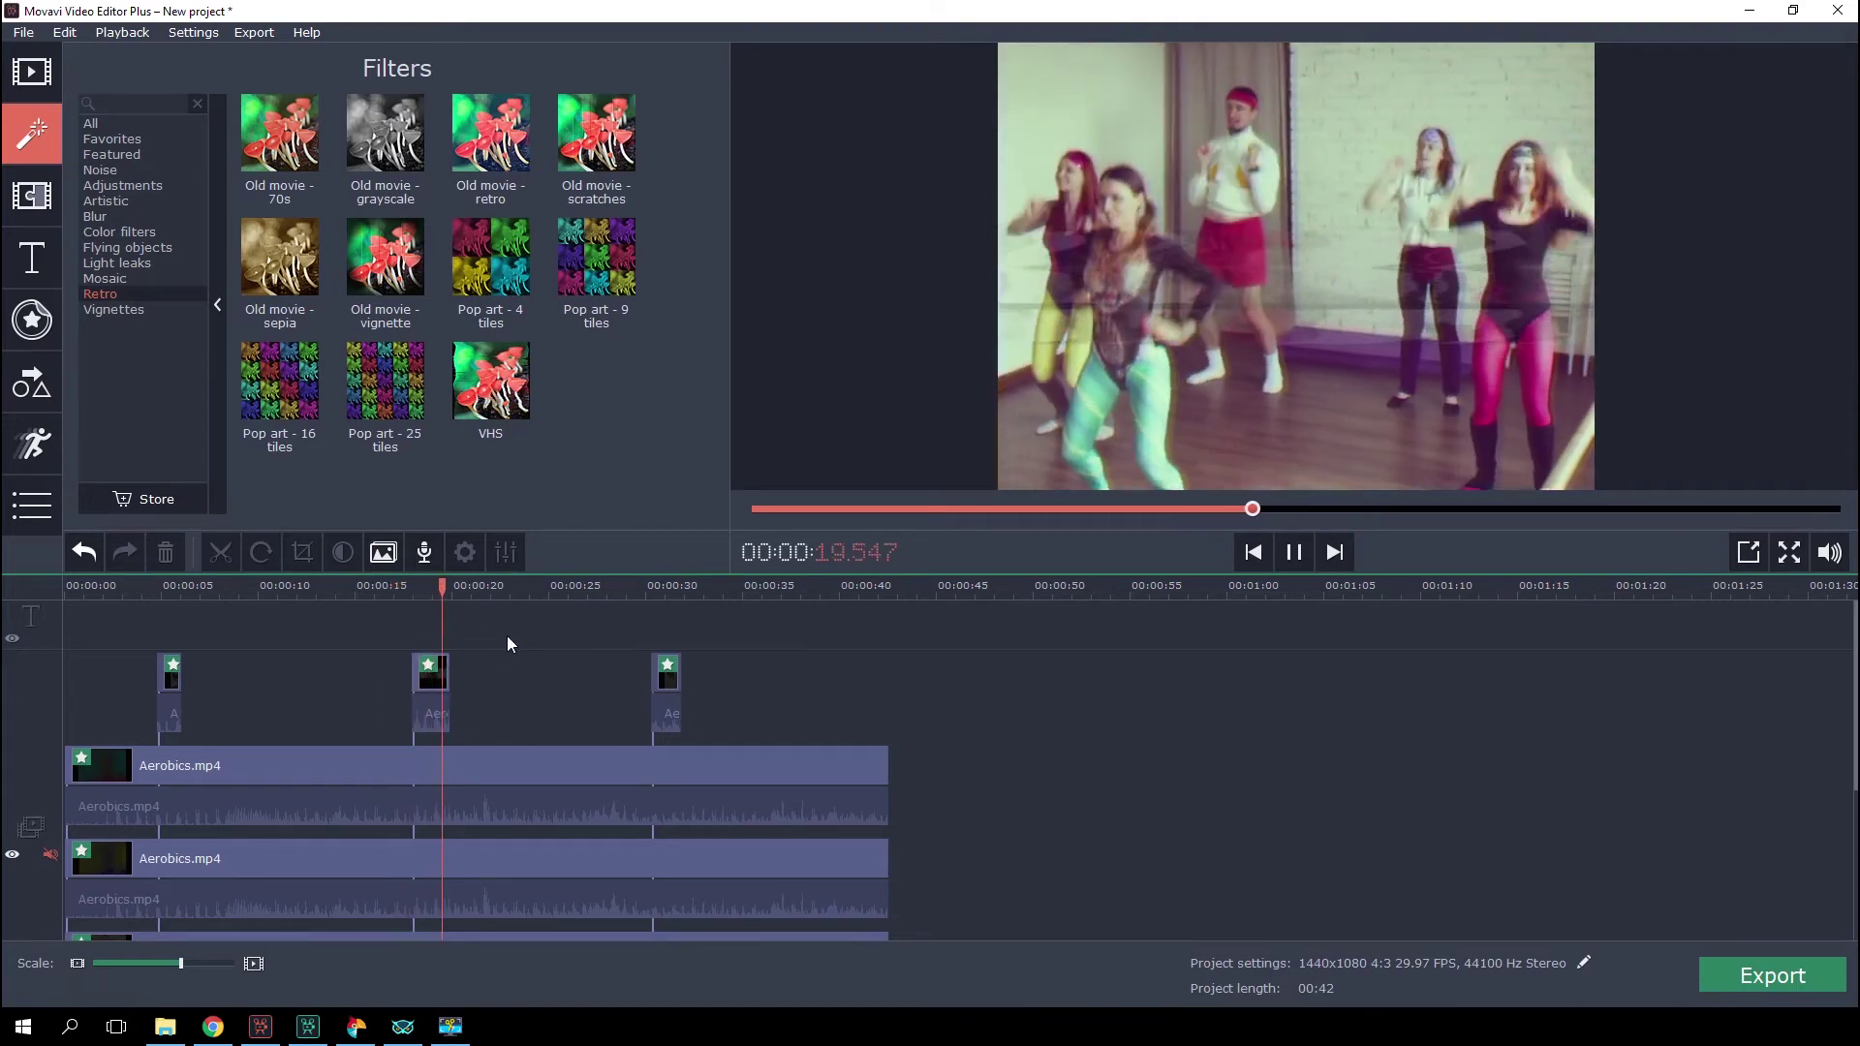
pyautogui.press('space')
pyautogui.moveTo(447, 686); pyautogui.dragTo(428, 683)
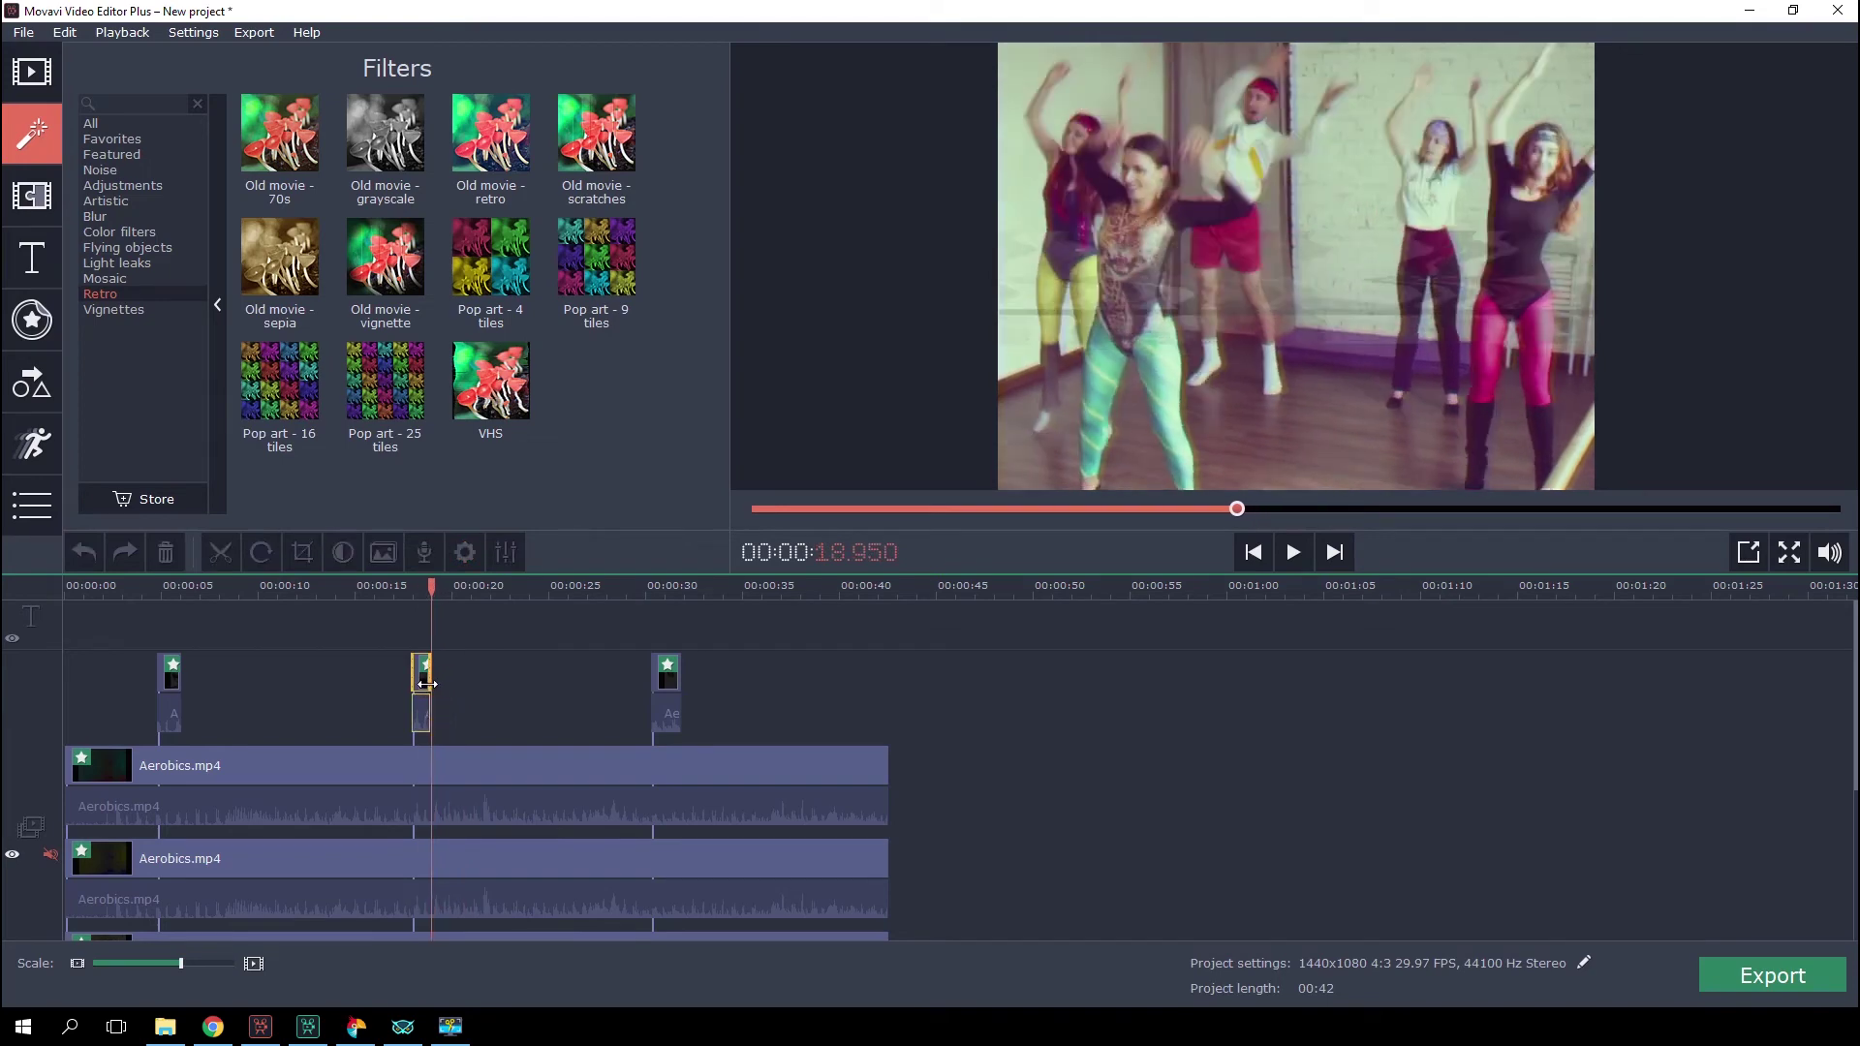
pyautogui.click(377, 581)
pyautogui.press('space')
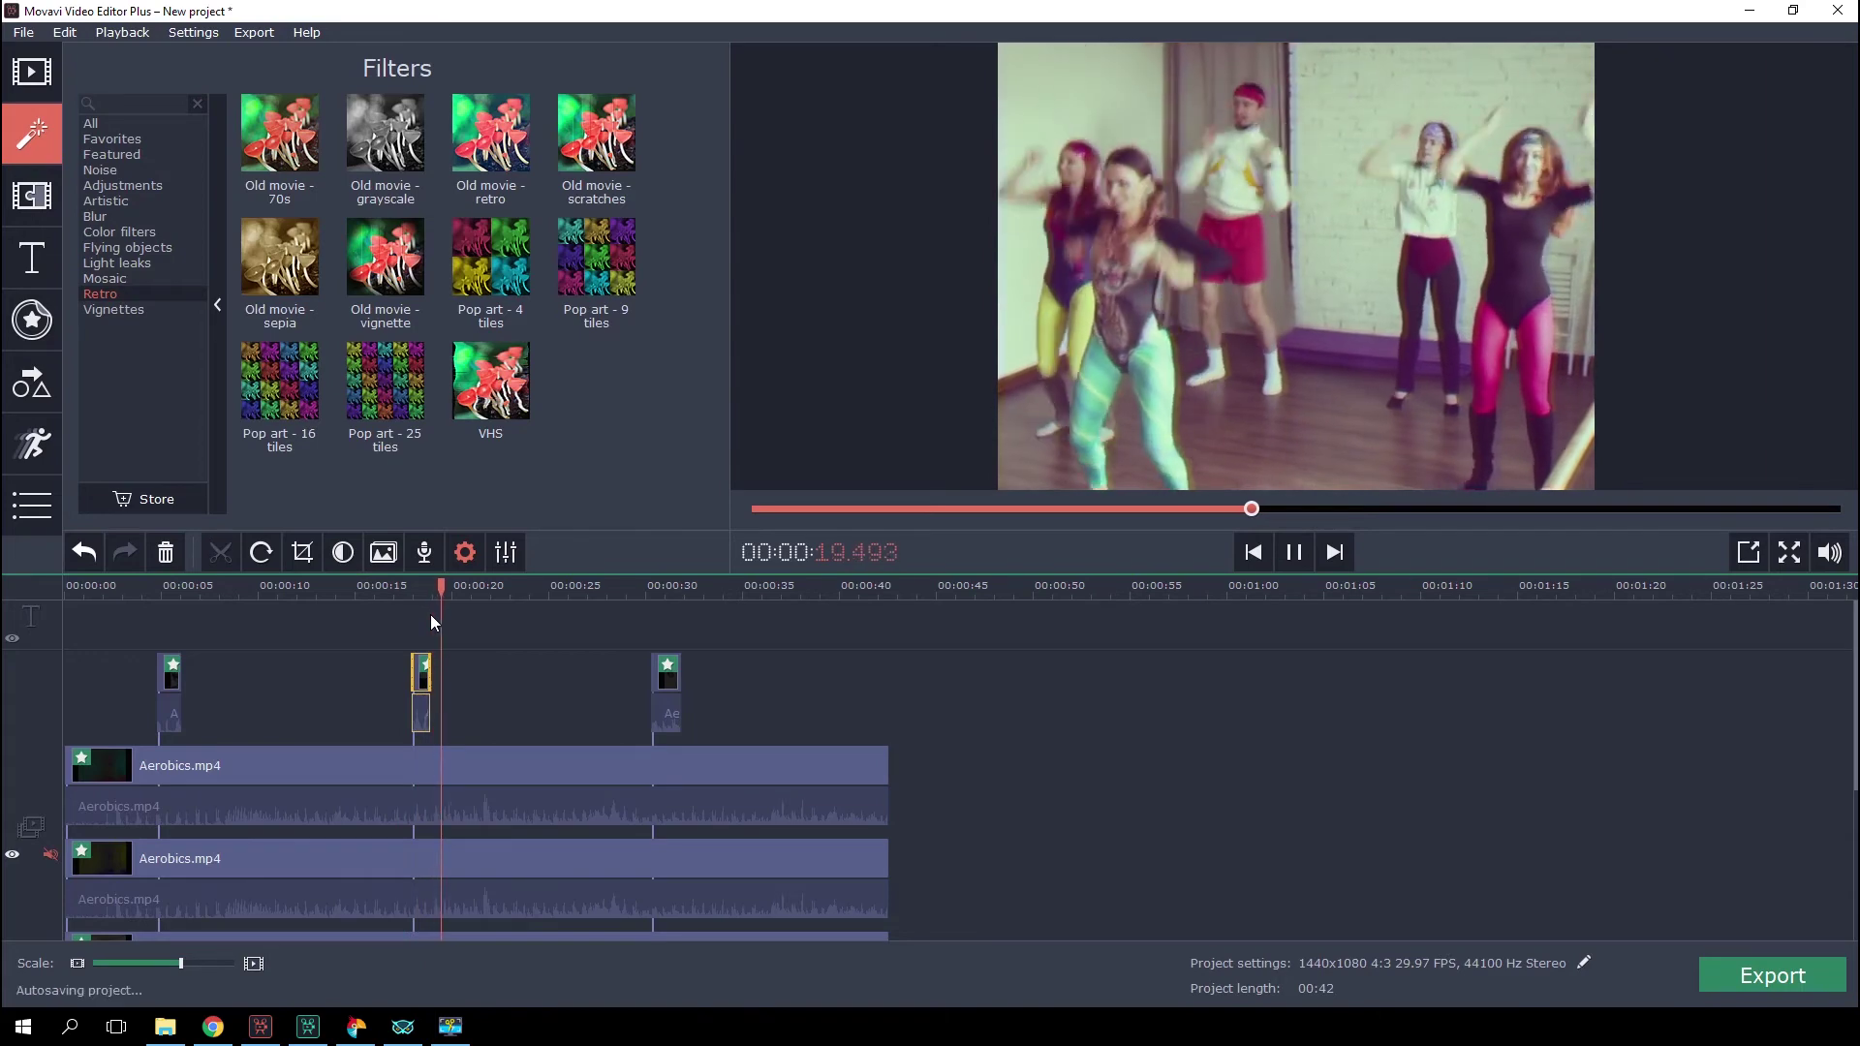
pyautogui.press('space')
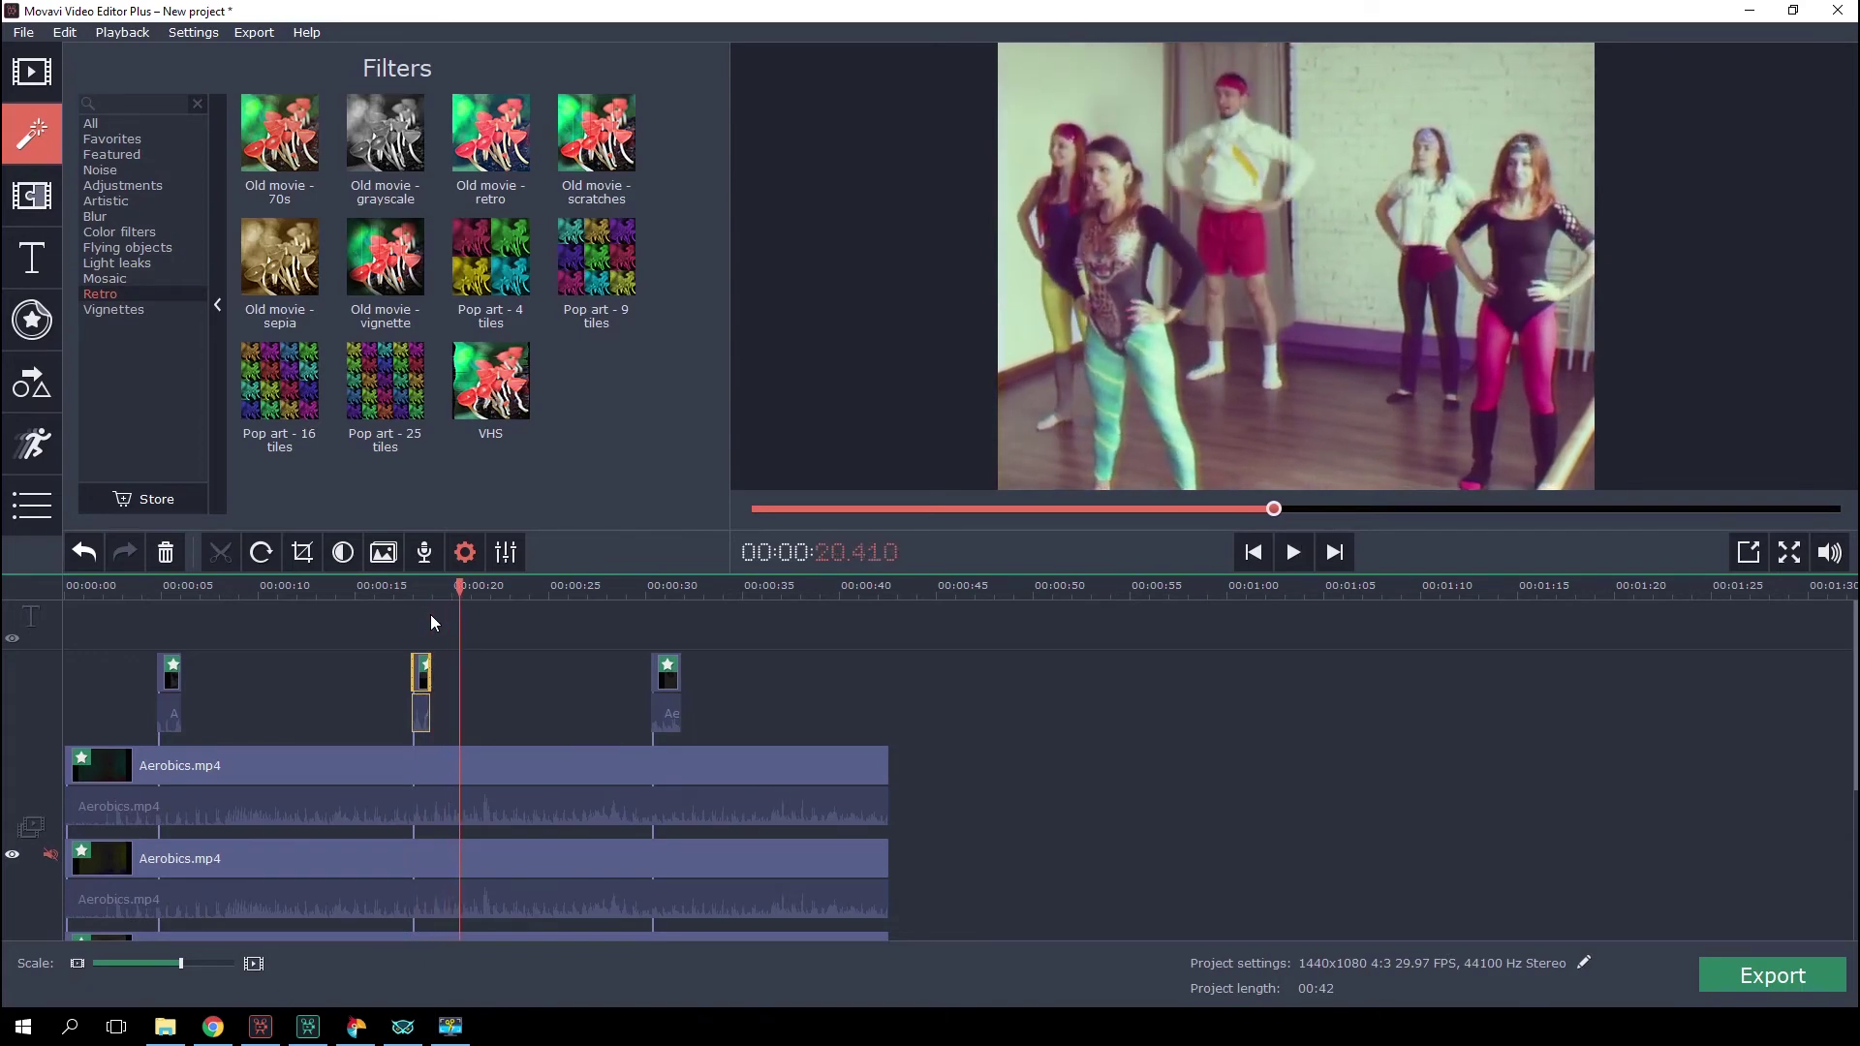
# - Crop the top and bottom off the third short overlay clip
pyautogui.click(667, 688)
pyautogui.click(301, 553)
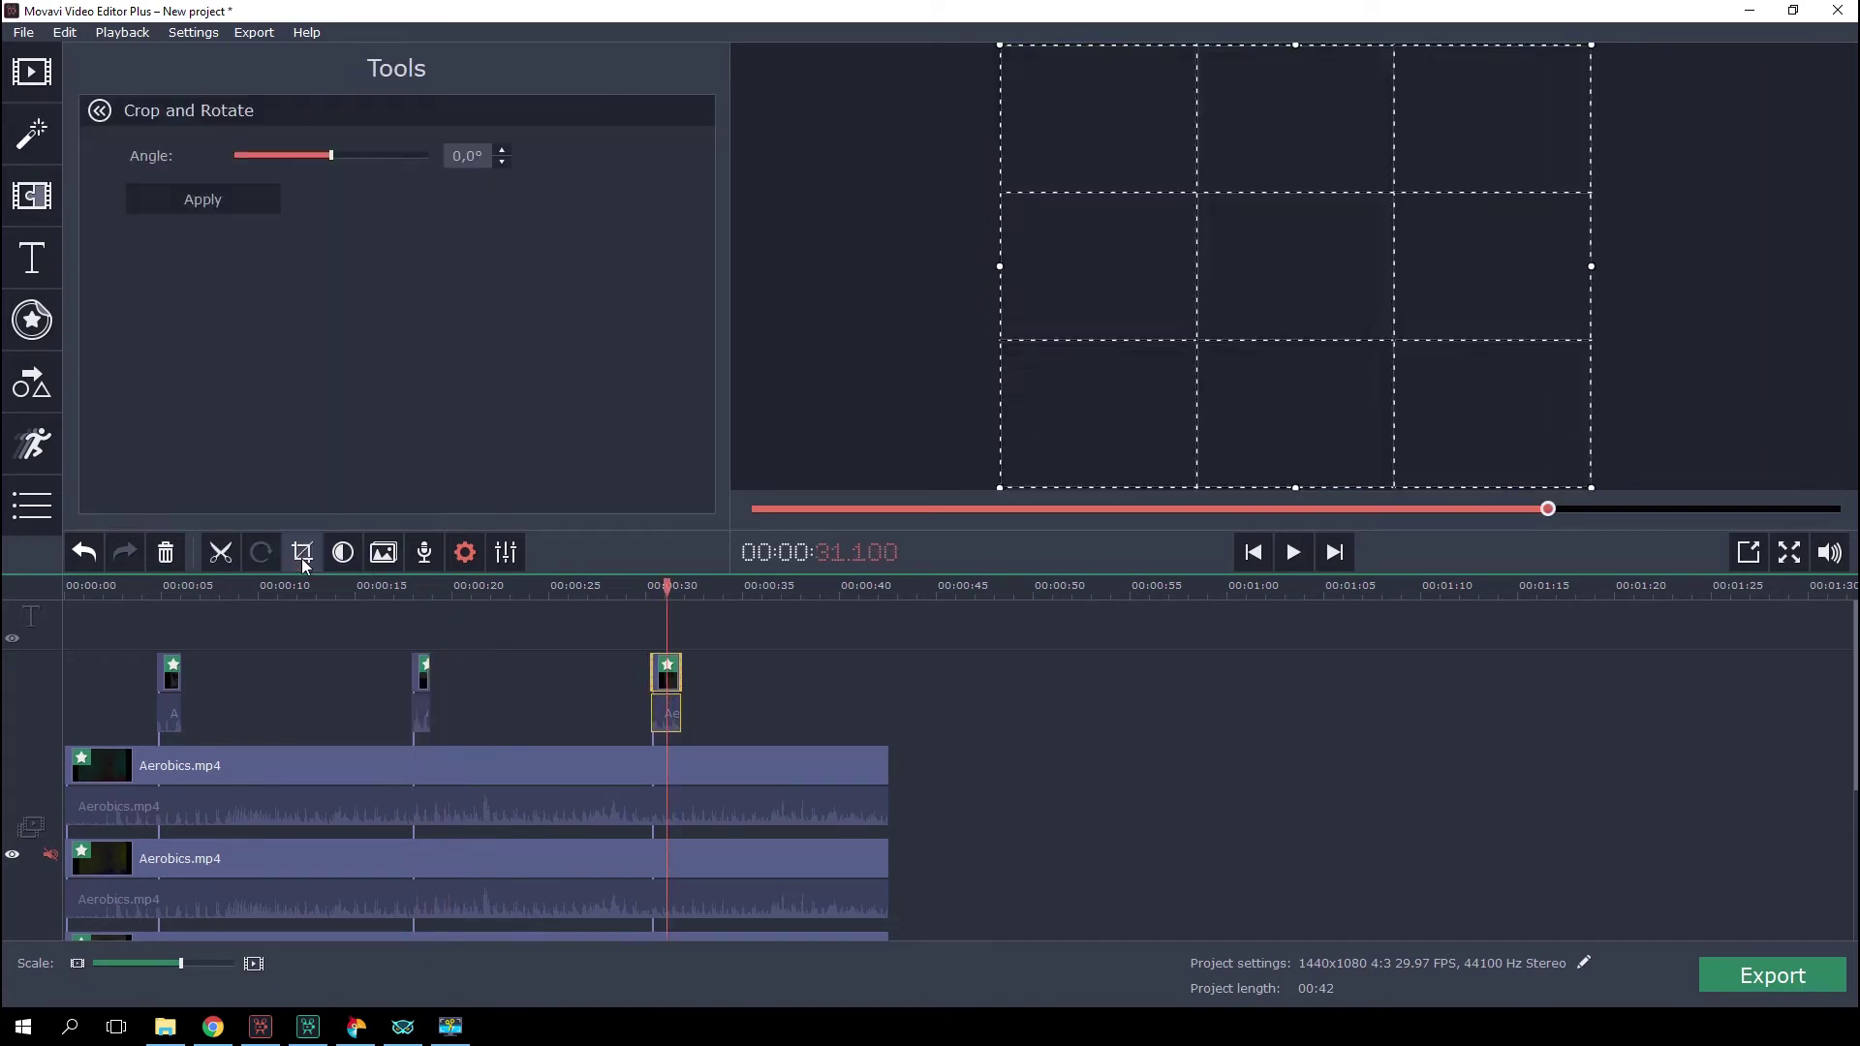
pyautogui.moveTo(1295, 91); pyautogui.dragTo(1295, 171)
pyautogui.moveTo(1296, 440); pyautogui.dragTo(1298, 303)
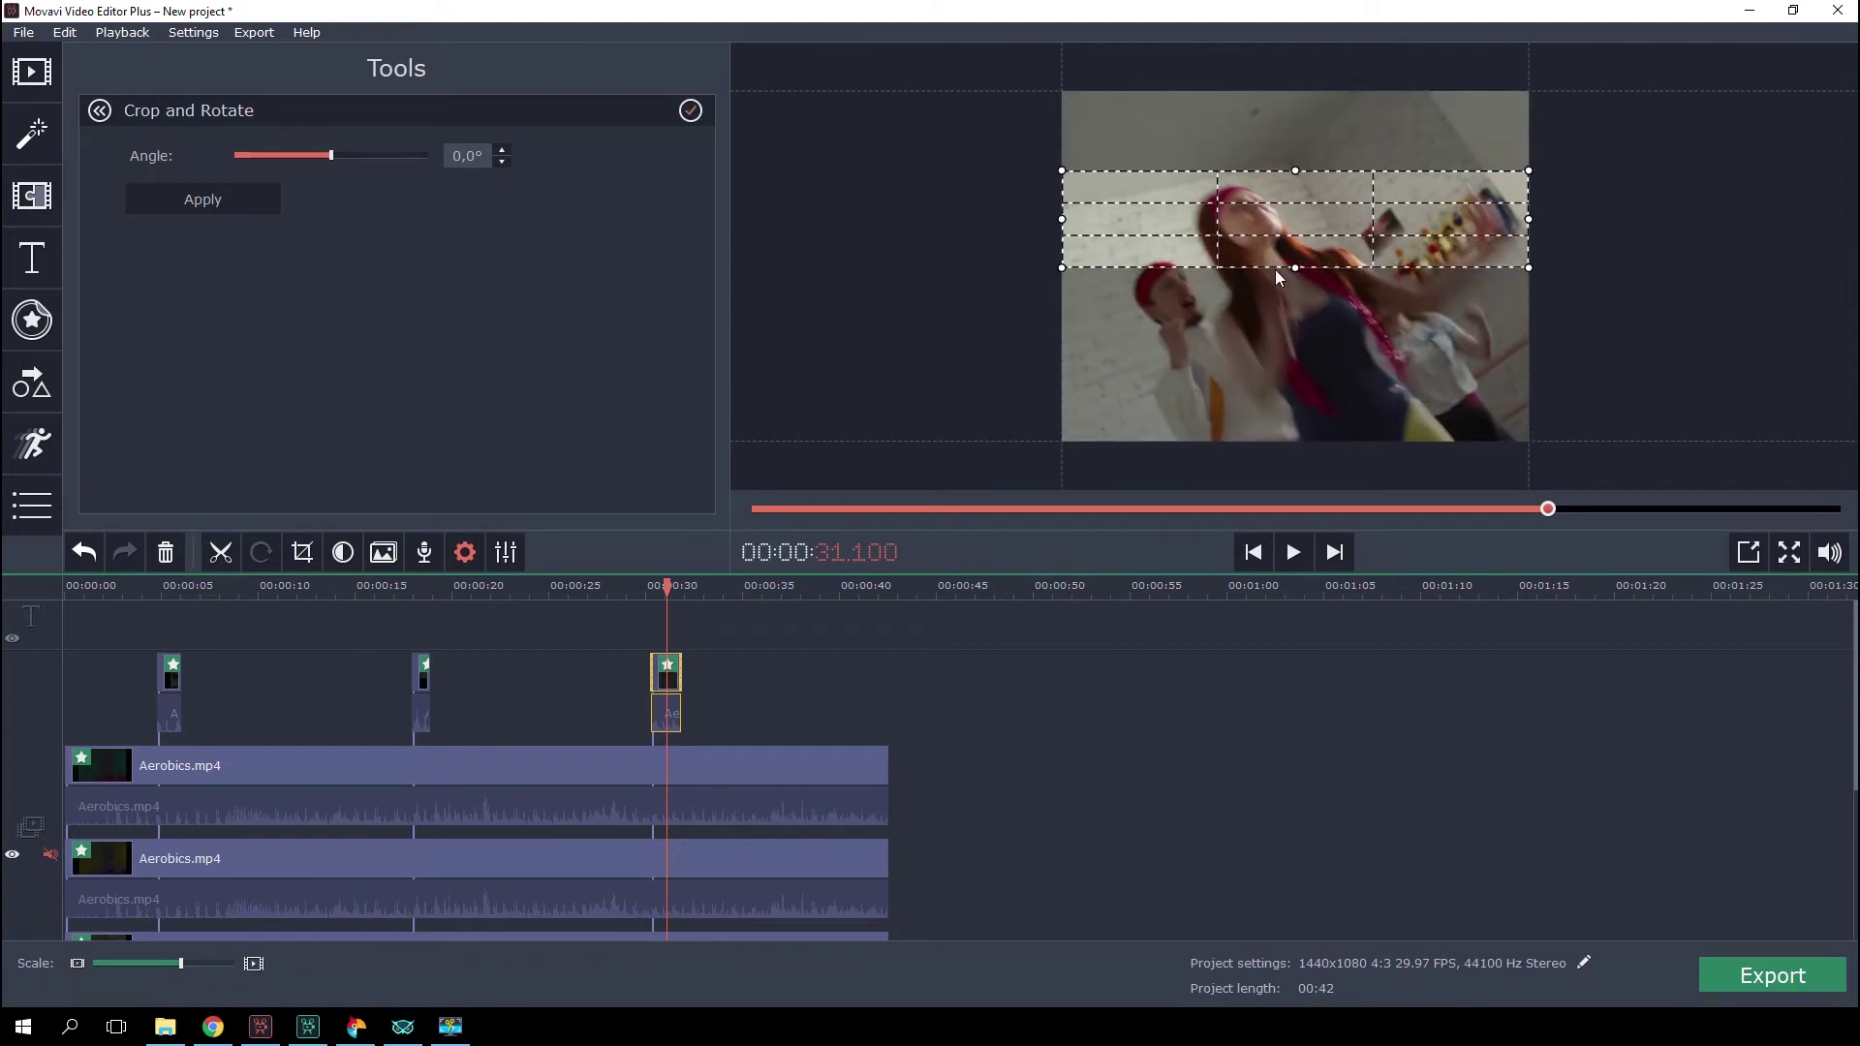
pyautogui.click(219, 197)
# - Move the third overlay's picture-in-picture frame up and widen it to the right
pyautogui.rightClick(667, 684)
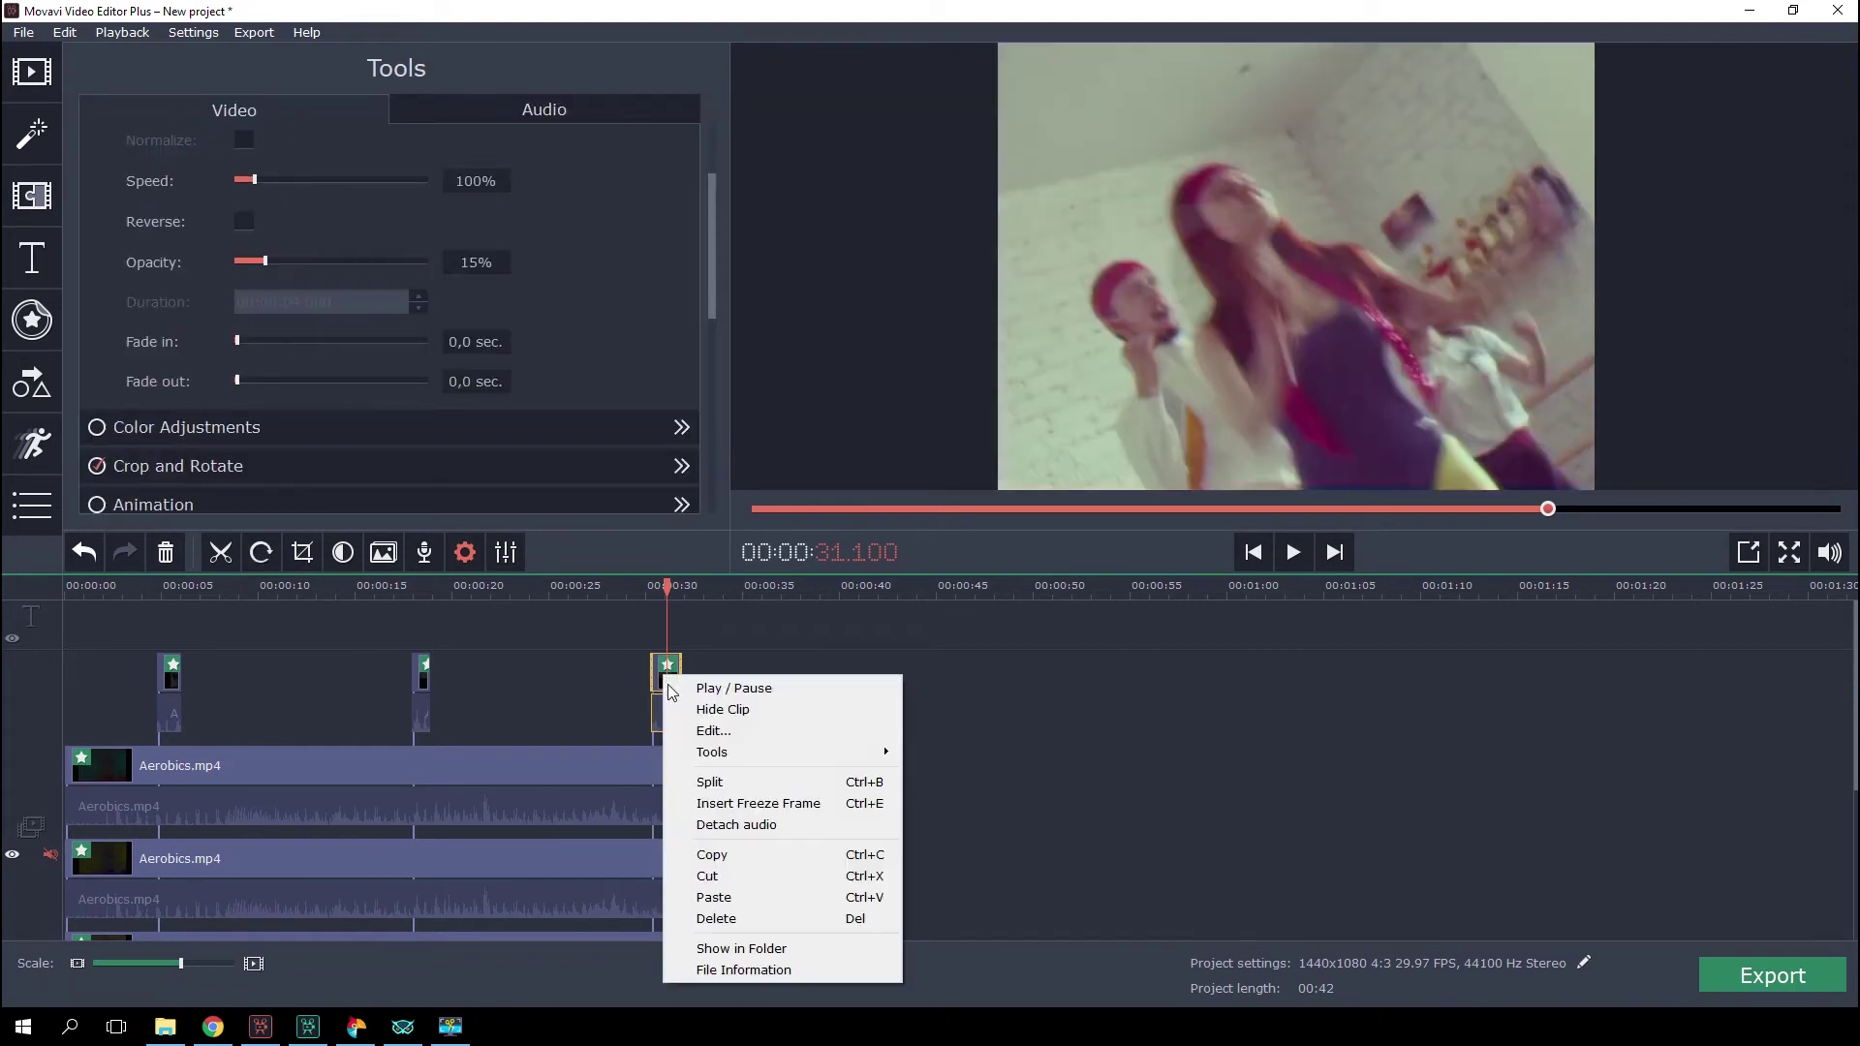
pyautogui.click(703, 724)
pyautogui.moveTo(1139, 318); pyautogui.dragTo(1146, 269)
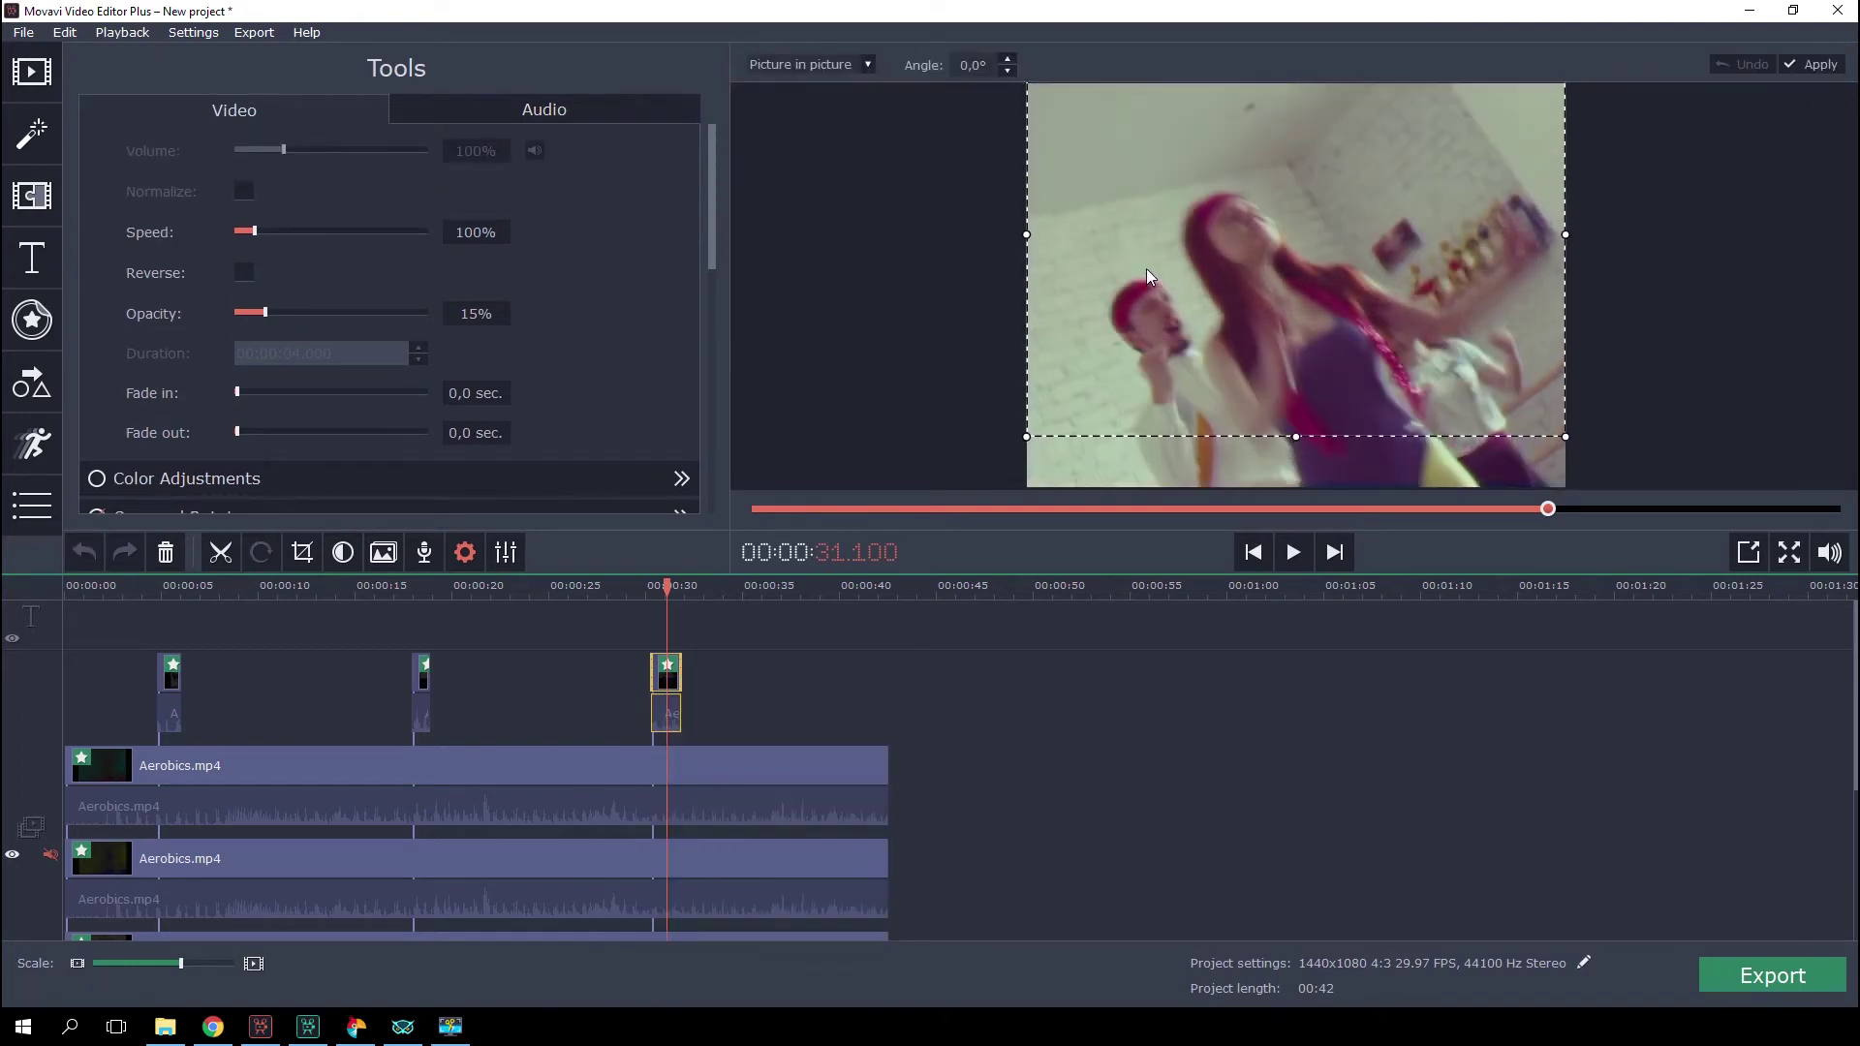
pyautogui.moveTo(1580, 234); pyautogui.dragTo(1637, 238)
pyautogui.click(626, 617)
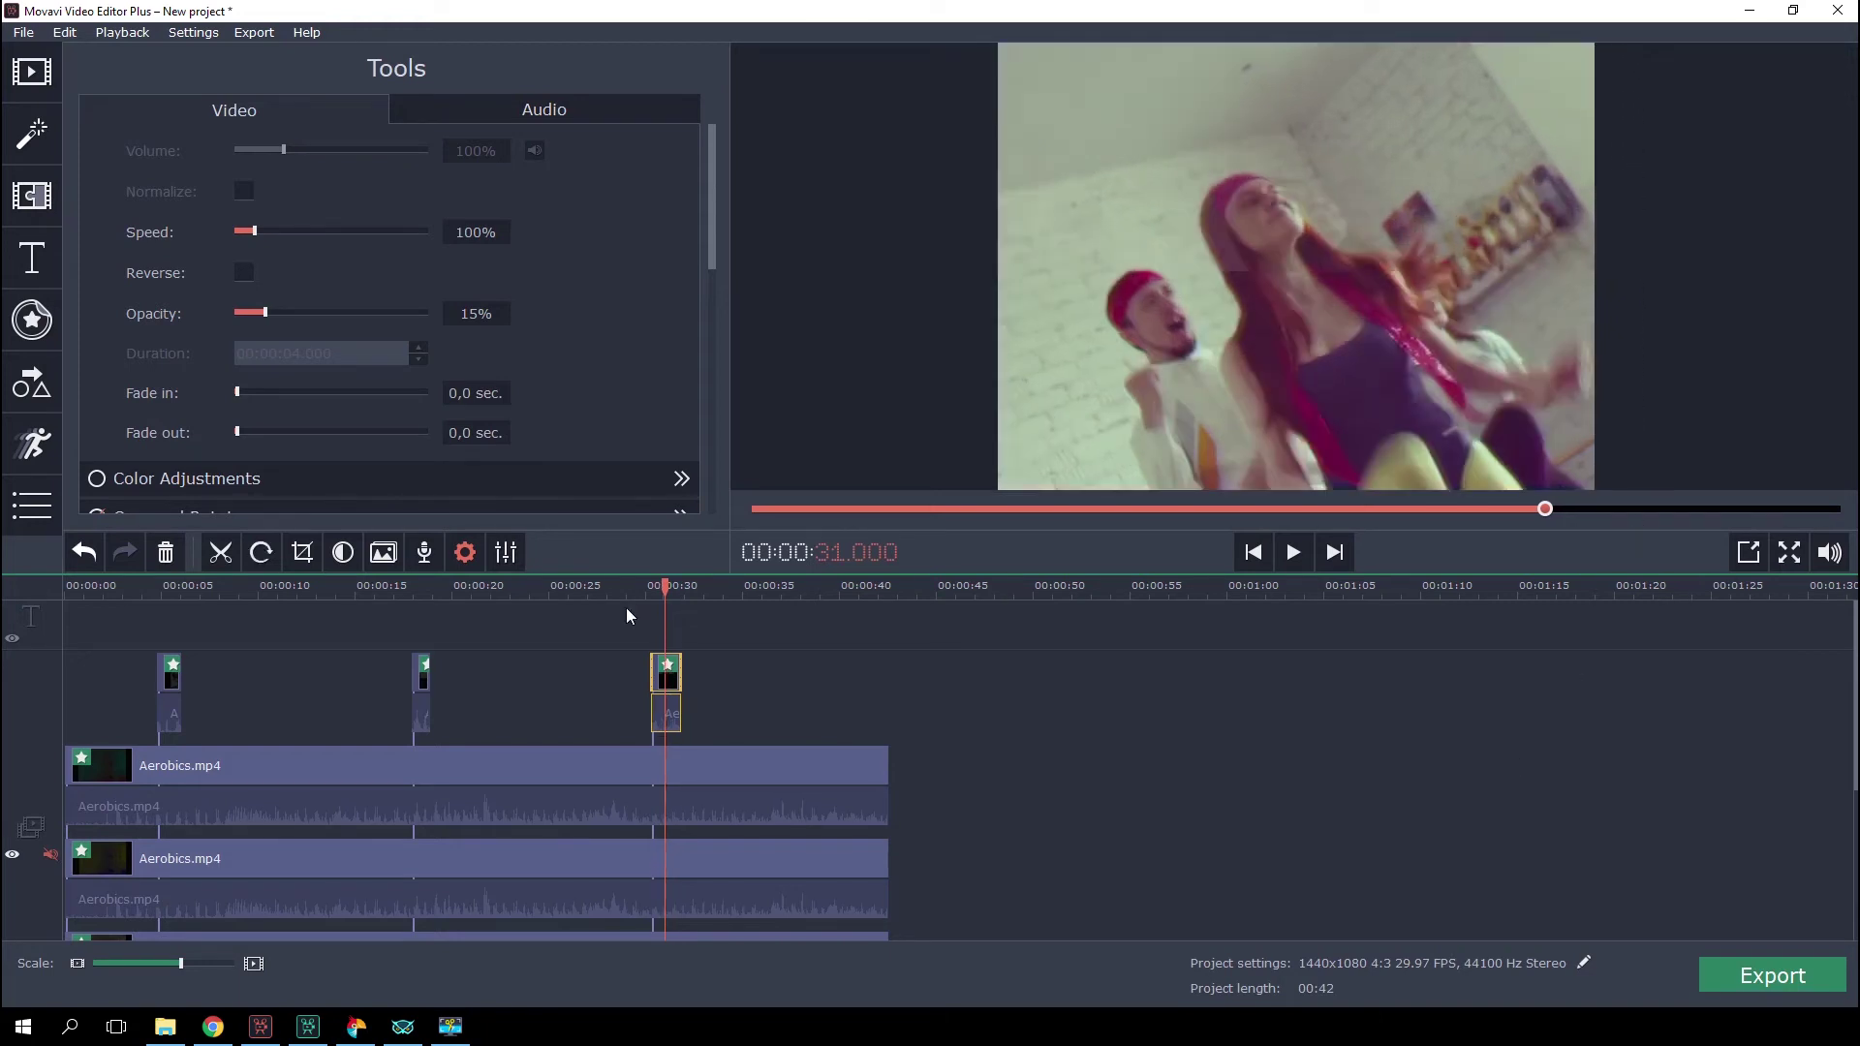
# - Set the third overlay's opacity to 25% and review it from about 29.8 s
pyautogui.write('25')
pyautogui.press('Return')
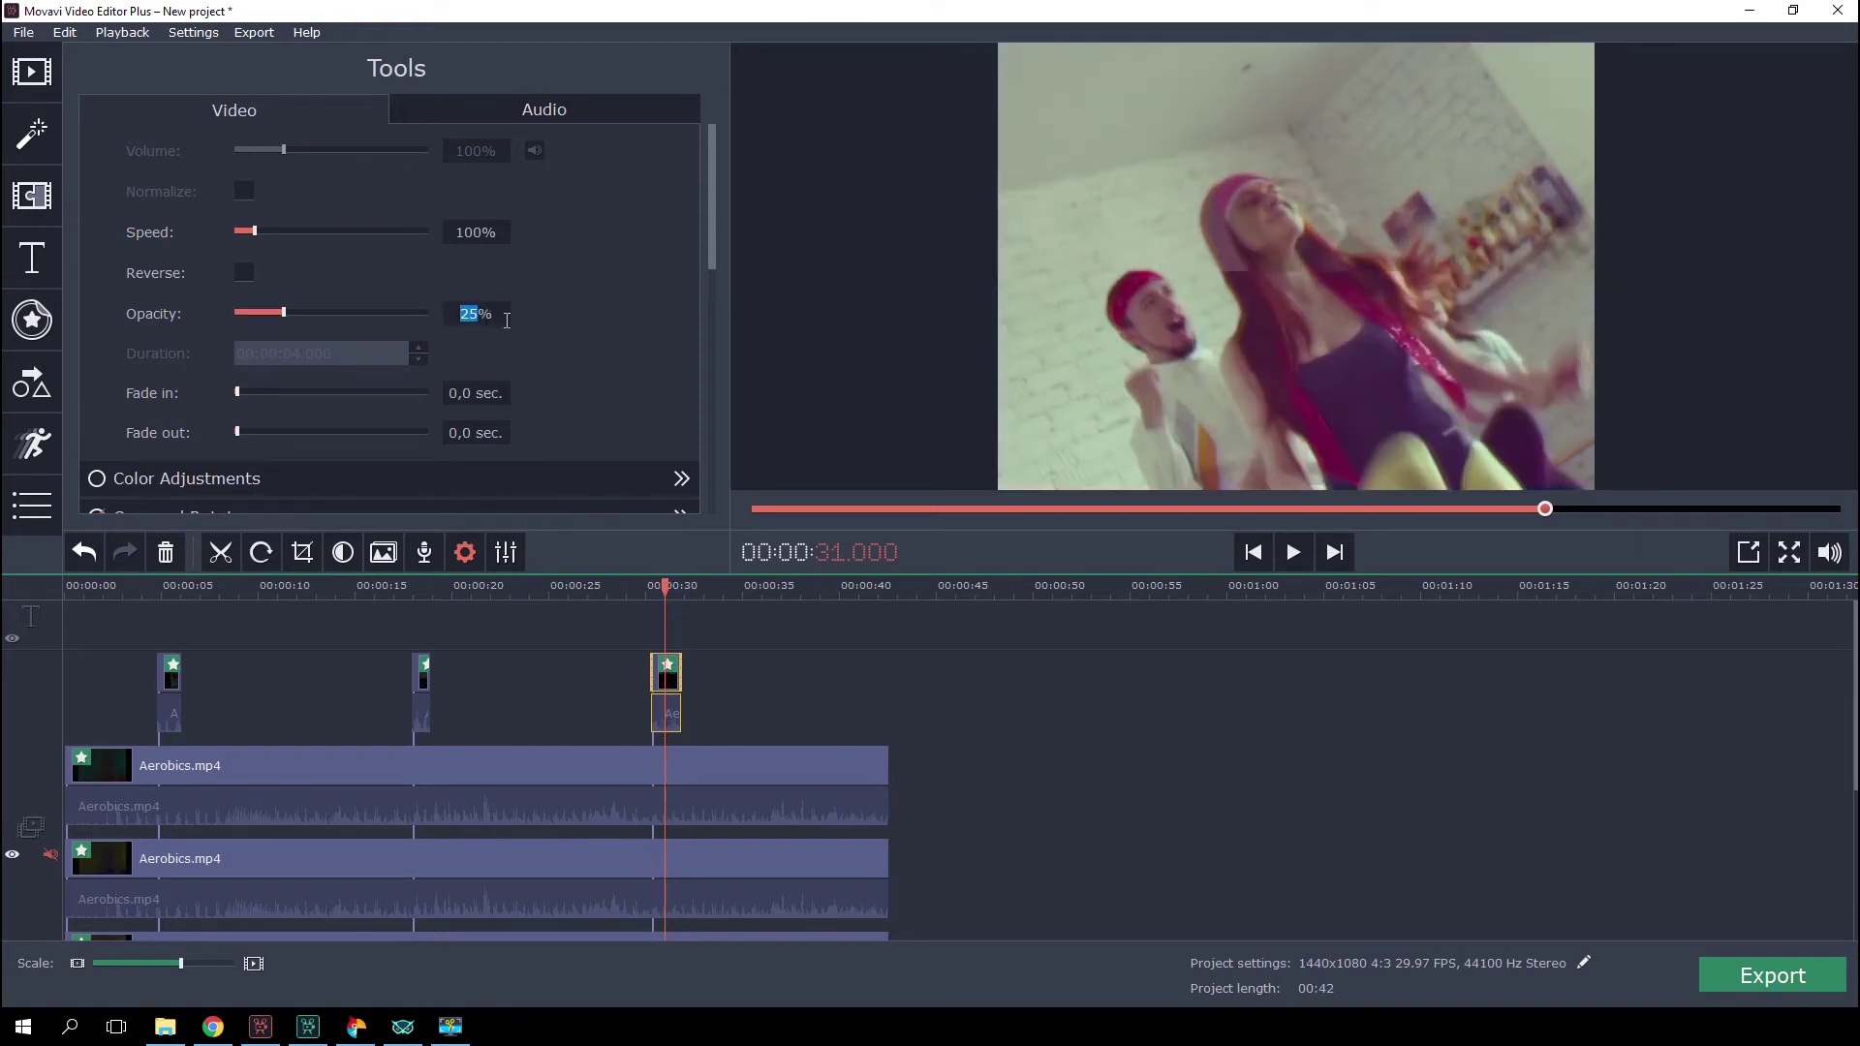
pyautogui.click(636, 589)
pyautogui.press('space')
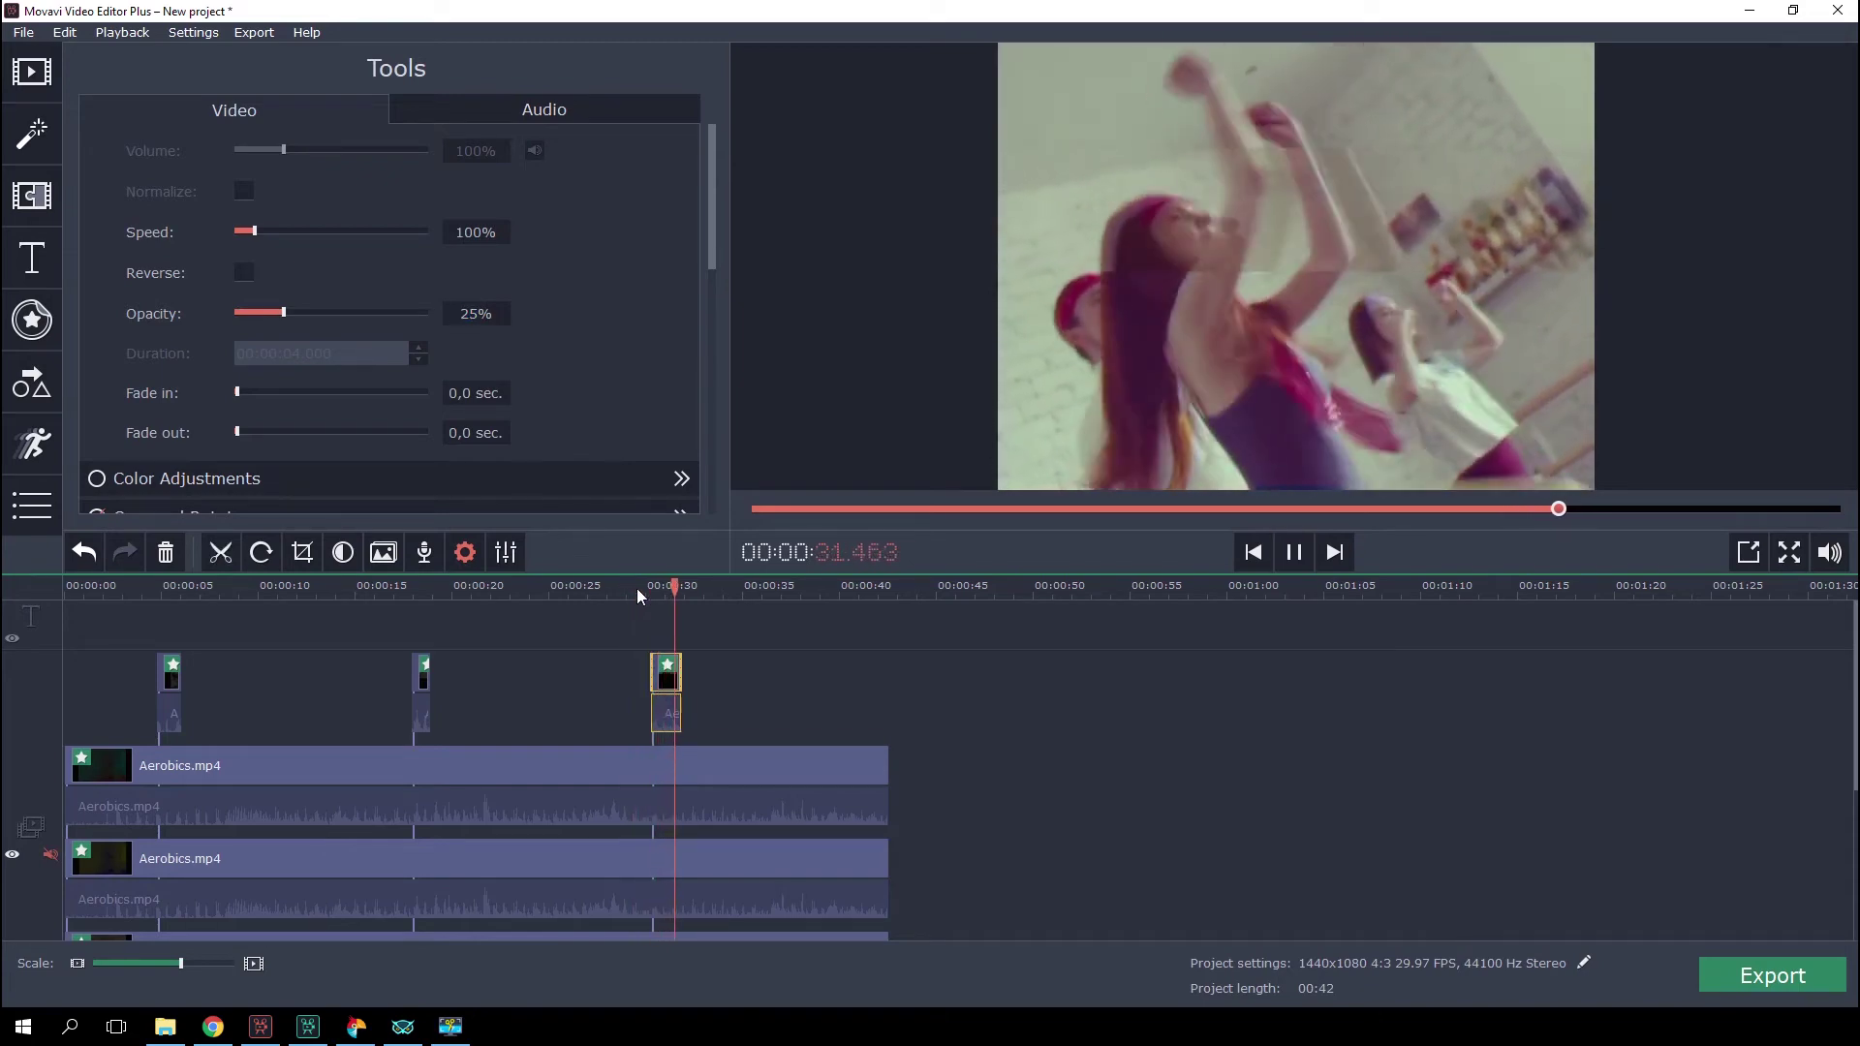
pyautogui.click(637, 589)
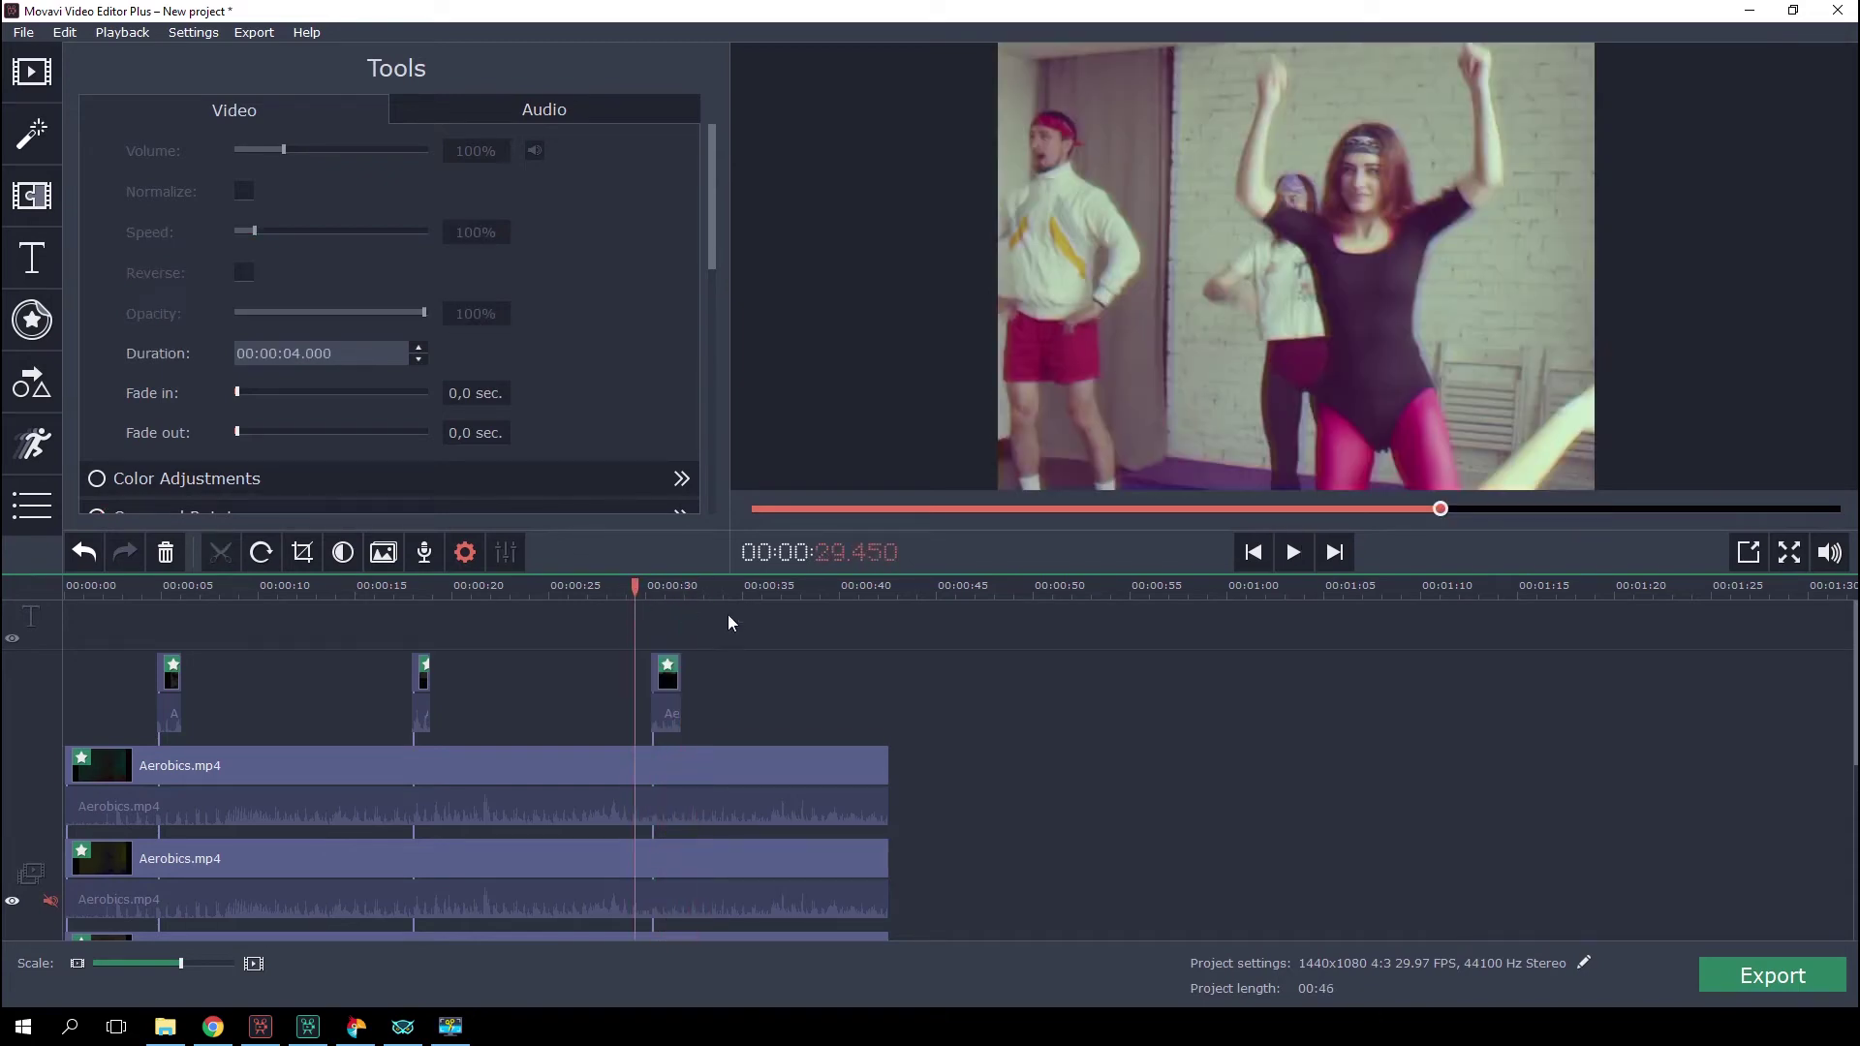
# - Put the grey images.jpg on the top overlay track and stretch it to 42.575 s
pyautogui.scroll(-4, 1734, 785)
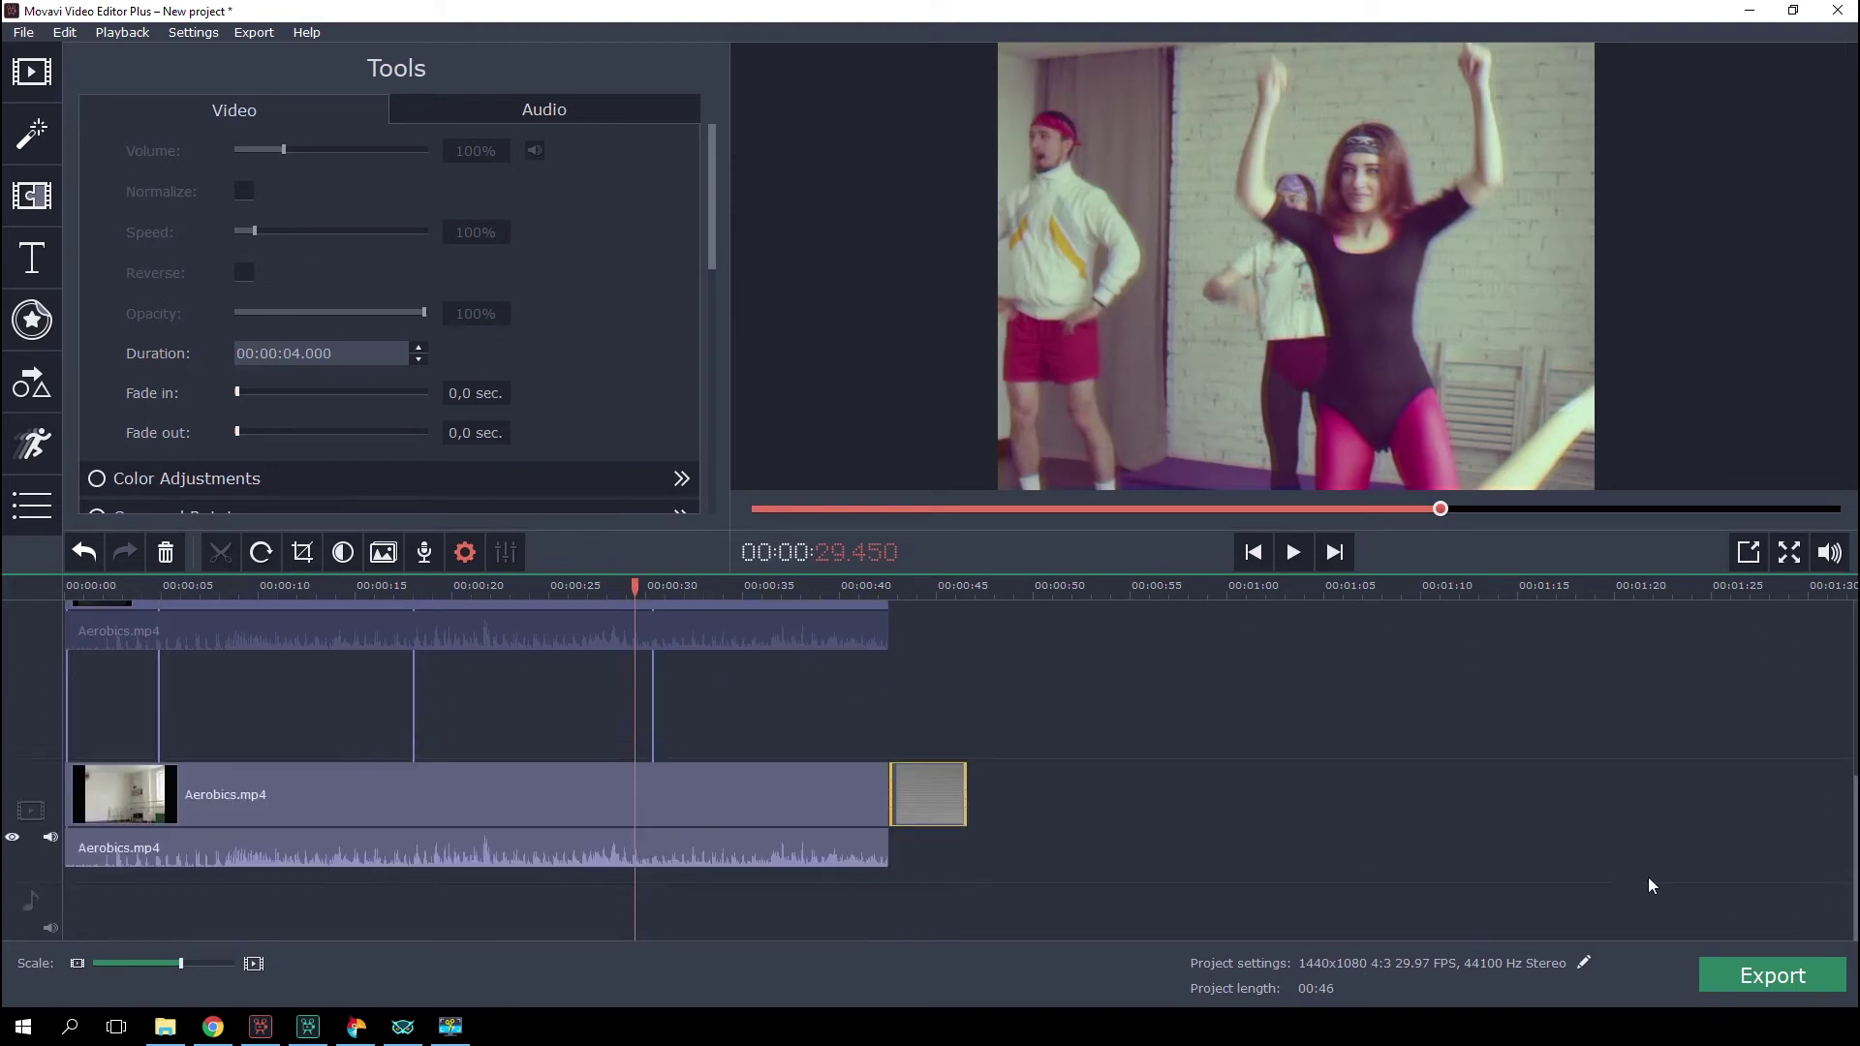
pyautogui.click(924, 587)
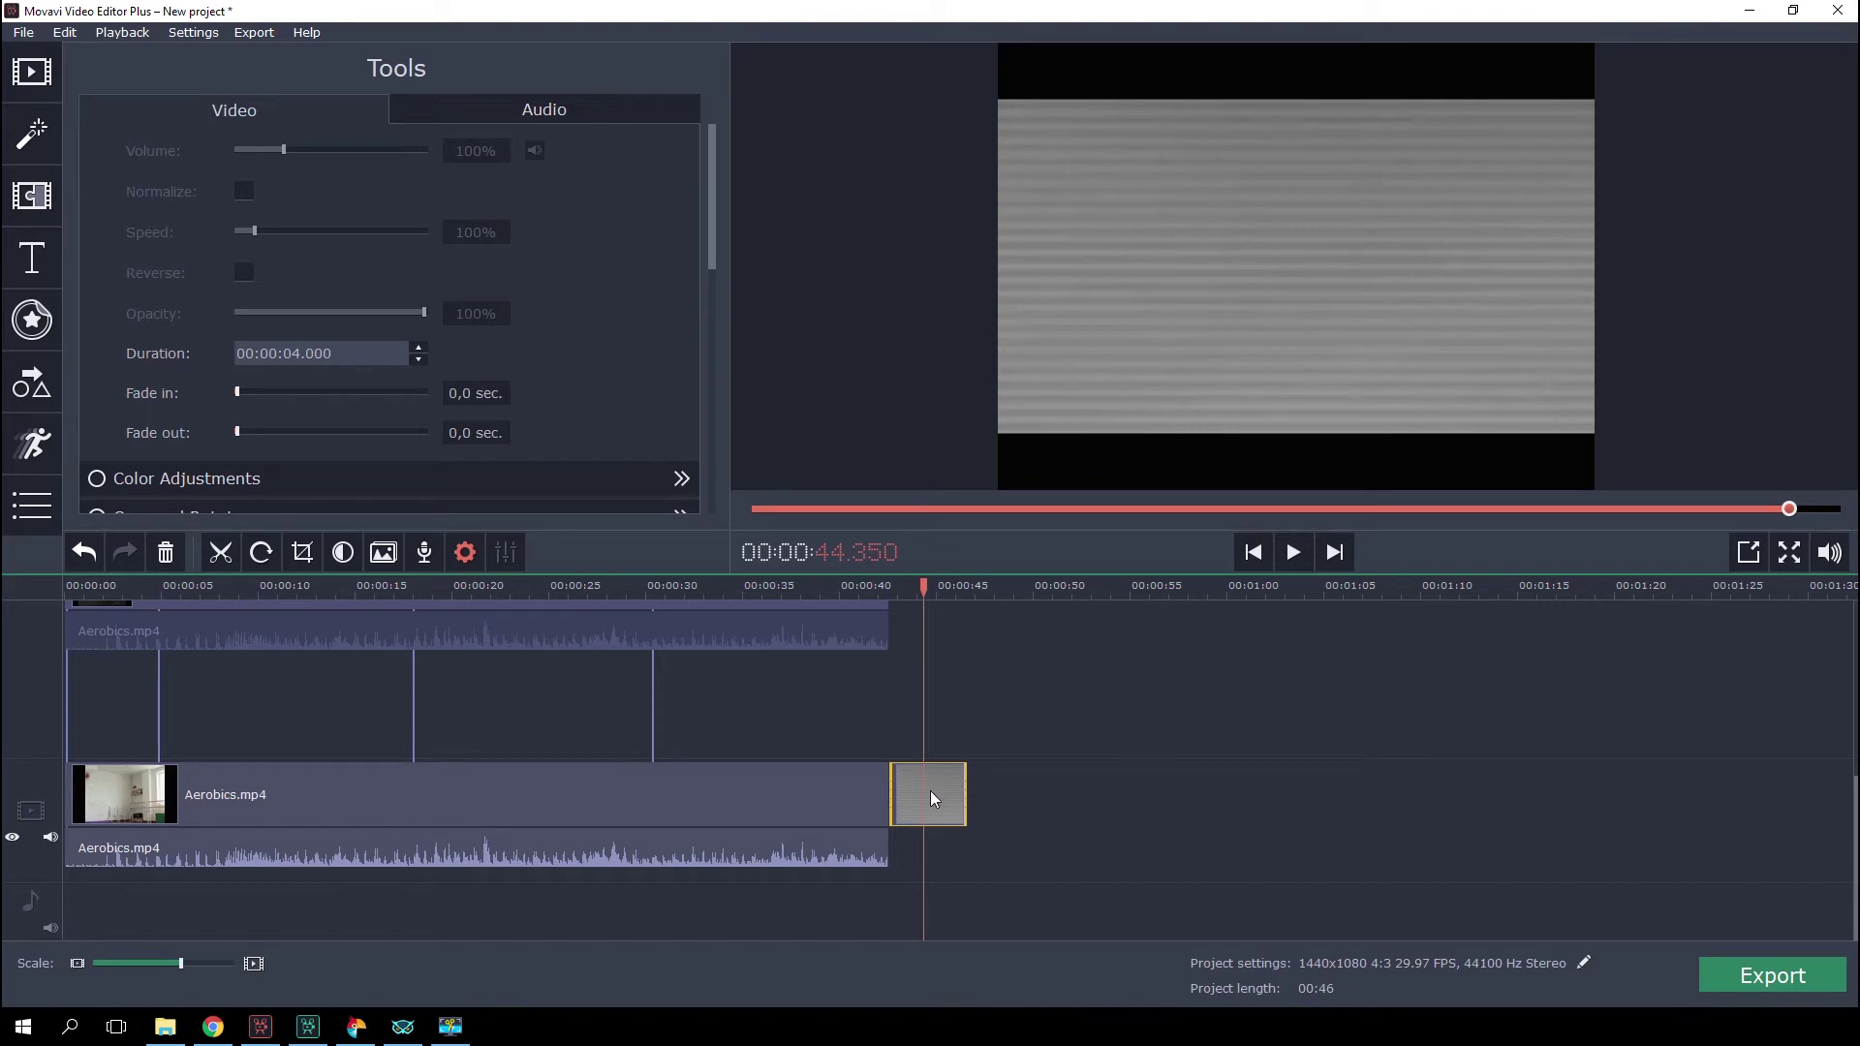
pyautogui.moveTo(930, 790); pyautogui.dragTo(131, 605)
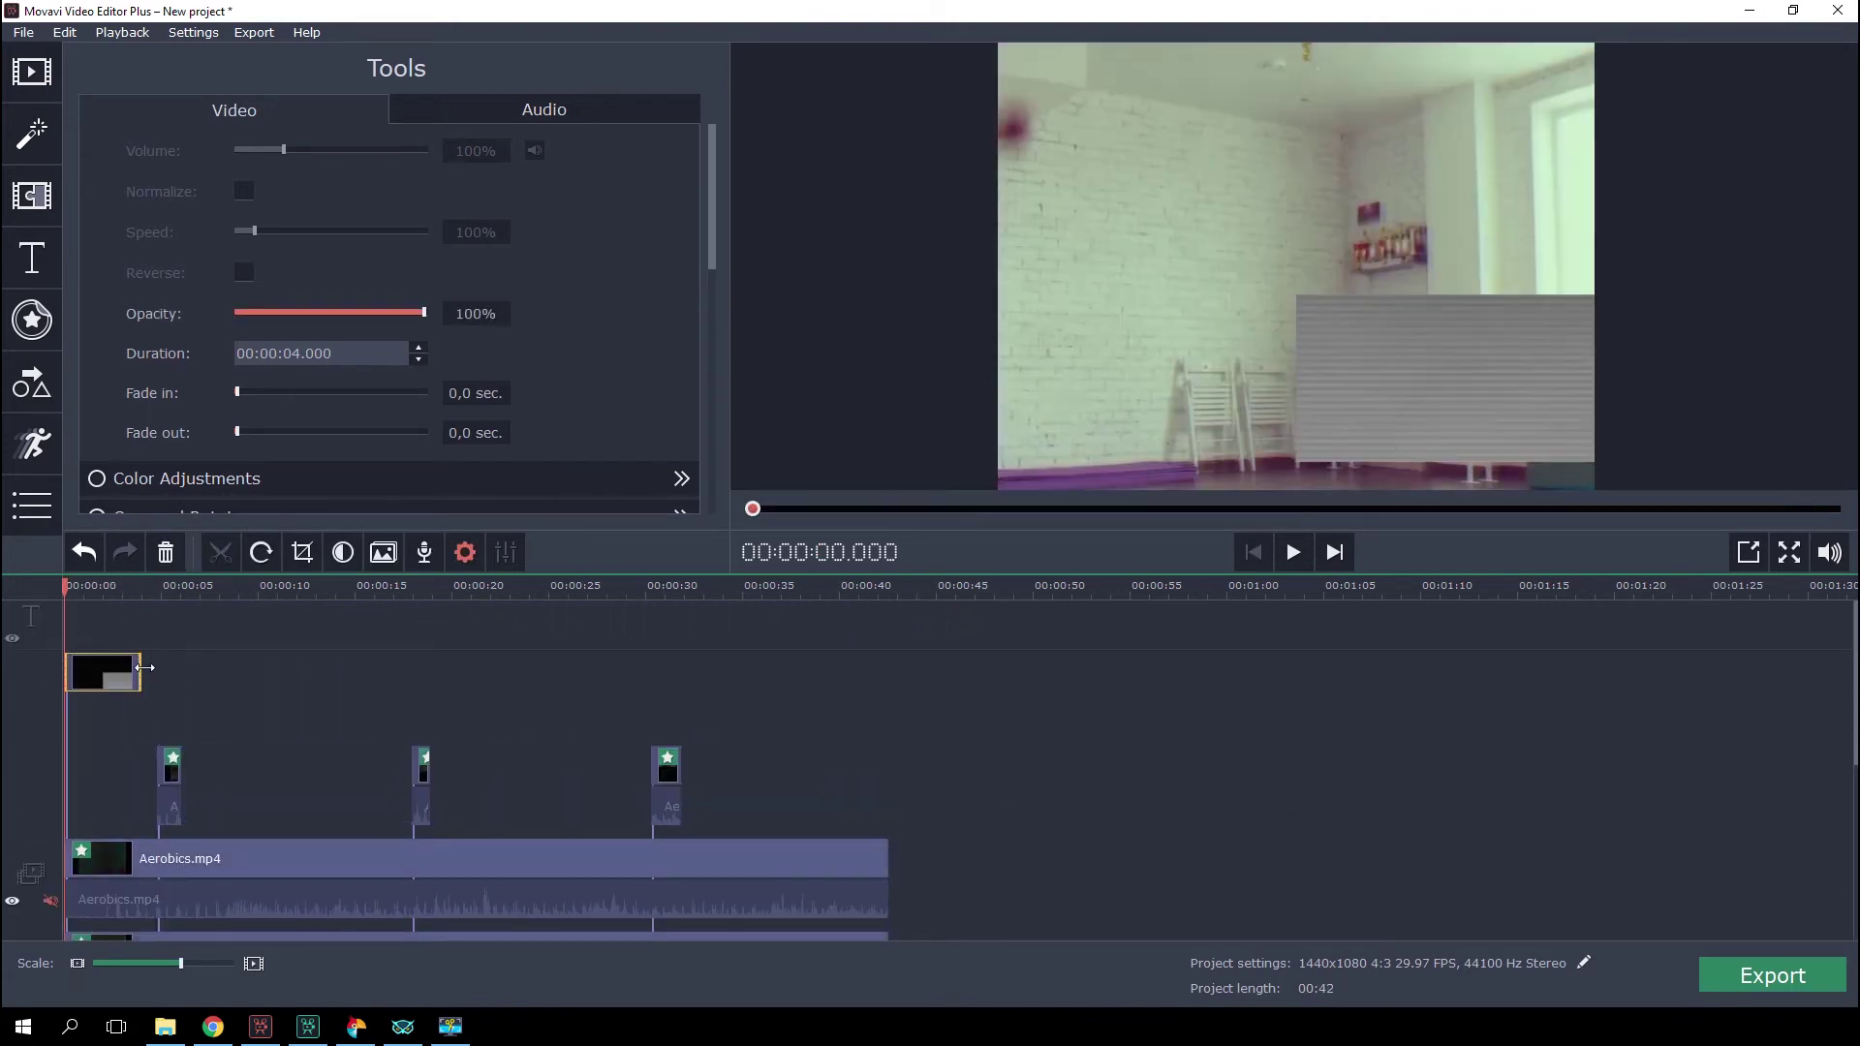
pyautogui.moveTo(144, 668); pyautogui.dragTo(897, 744)
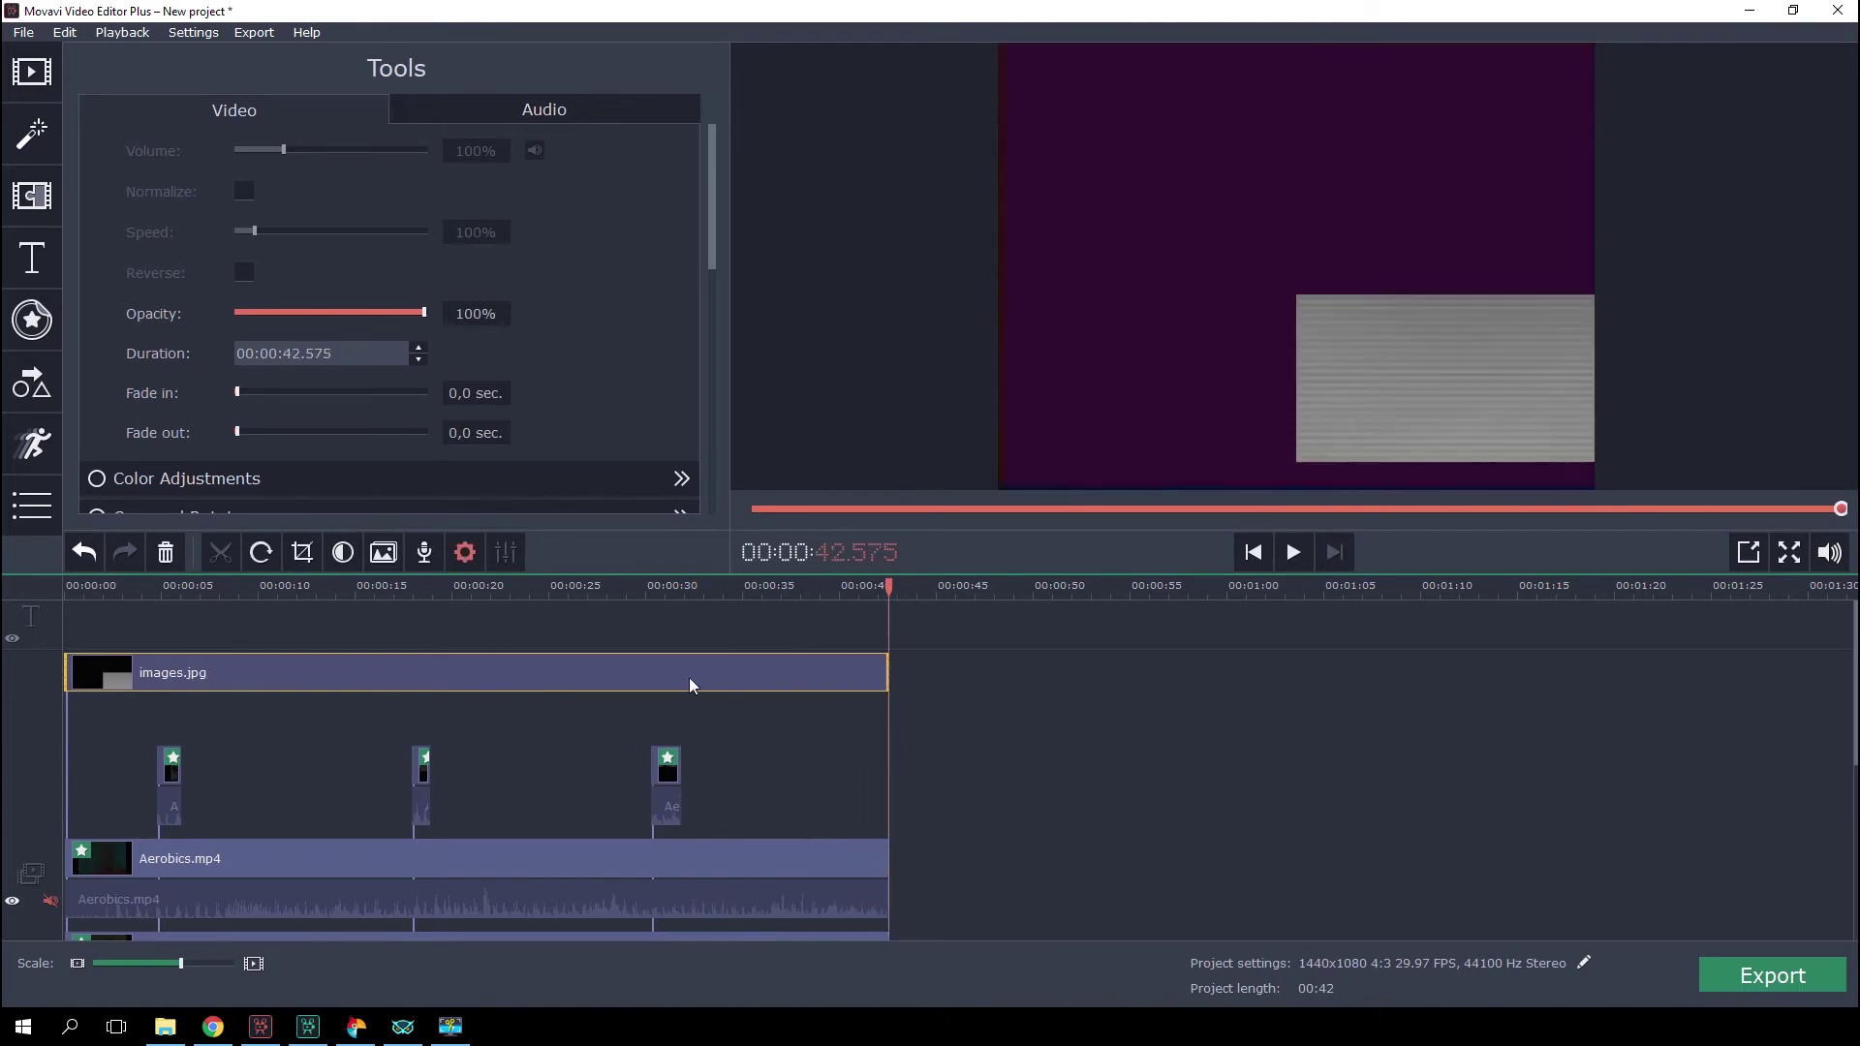
# - Resize the images.jpg layer to fill the whole frame
pyautogui.click(507, 674)
pyautogui.rightClick(507, 674)
pyautogui.click(538, 724)
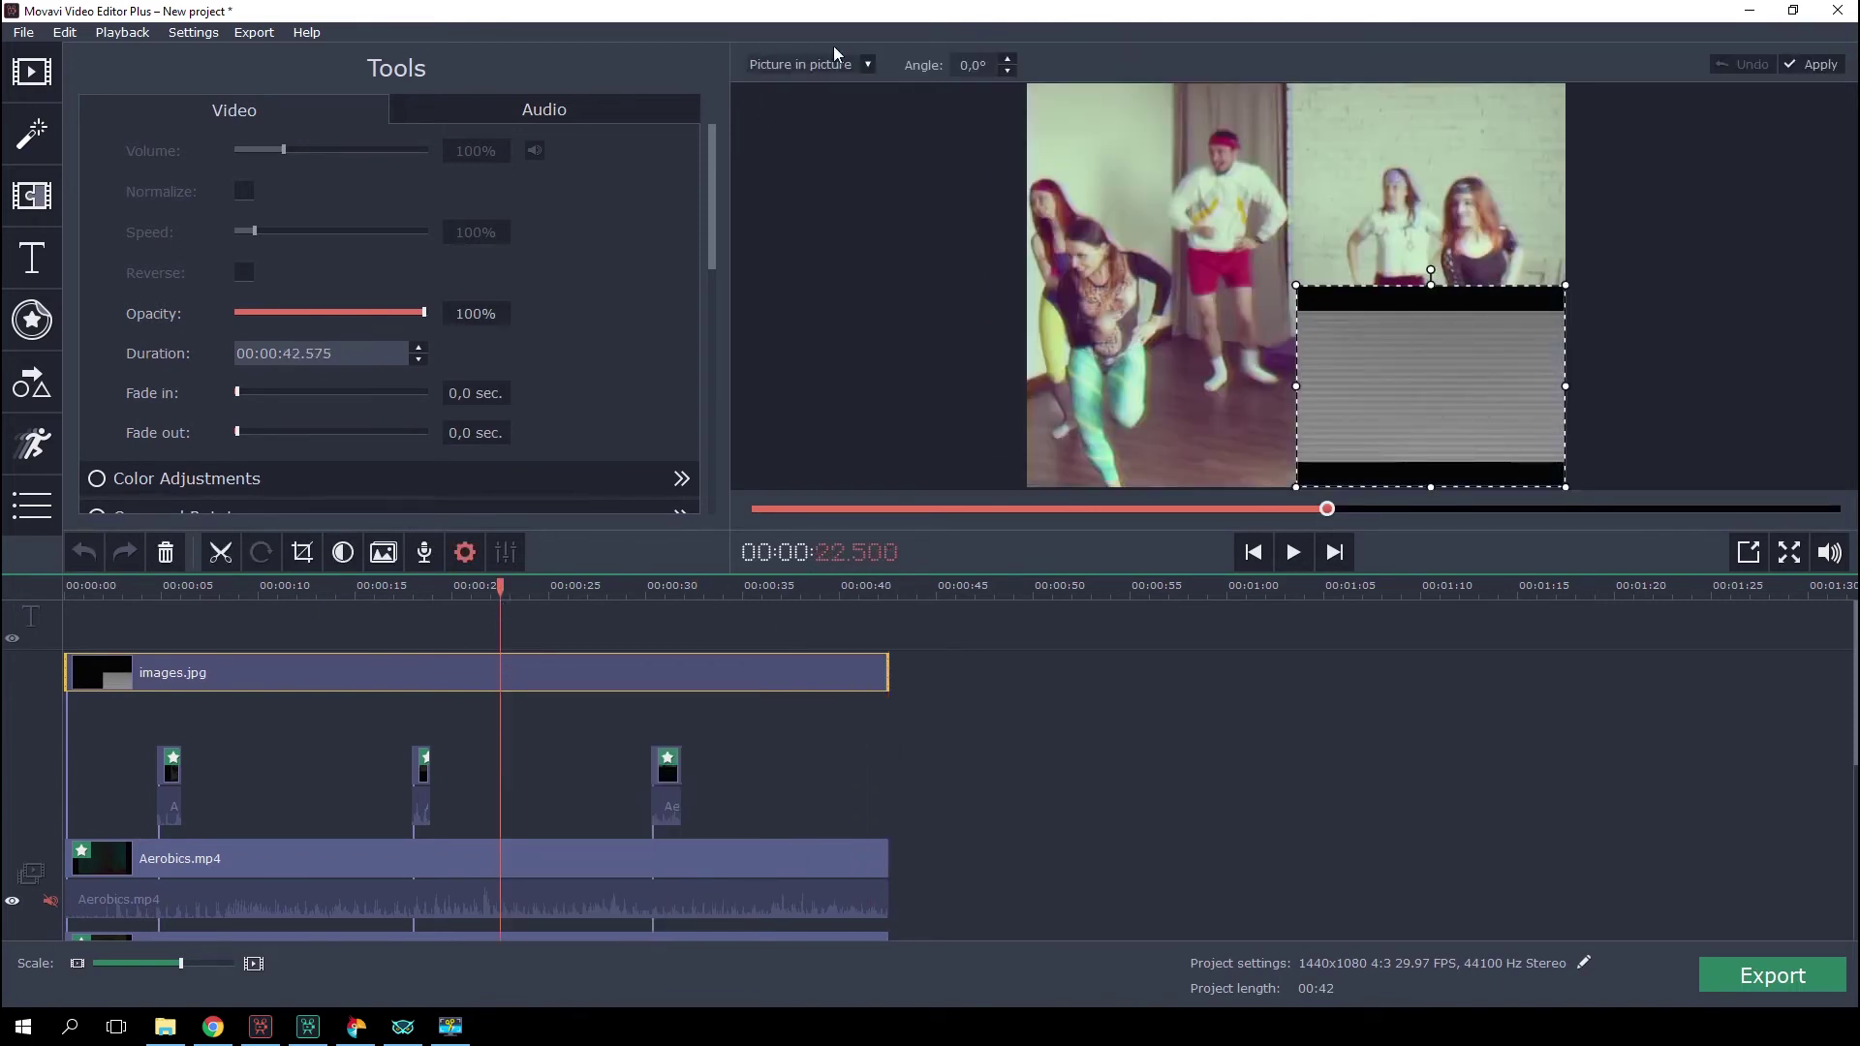
pyautogui.moveTo(1298, 382); pyautogui.dragTo(1122, 413)
pyautogui.moveTo(1301, 329); pyautogui.dragTo(1305, 41)
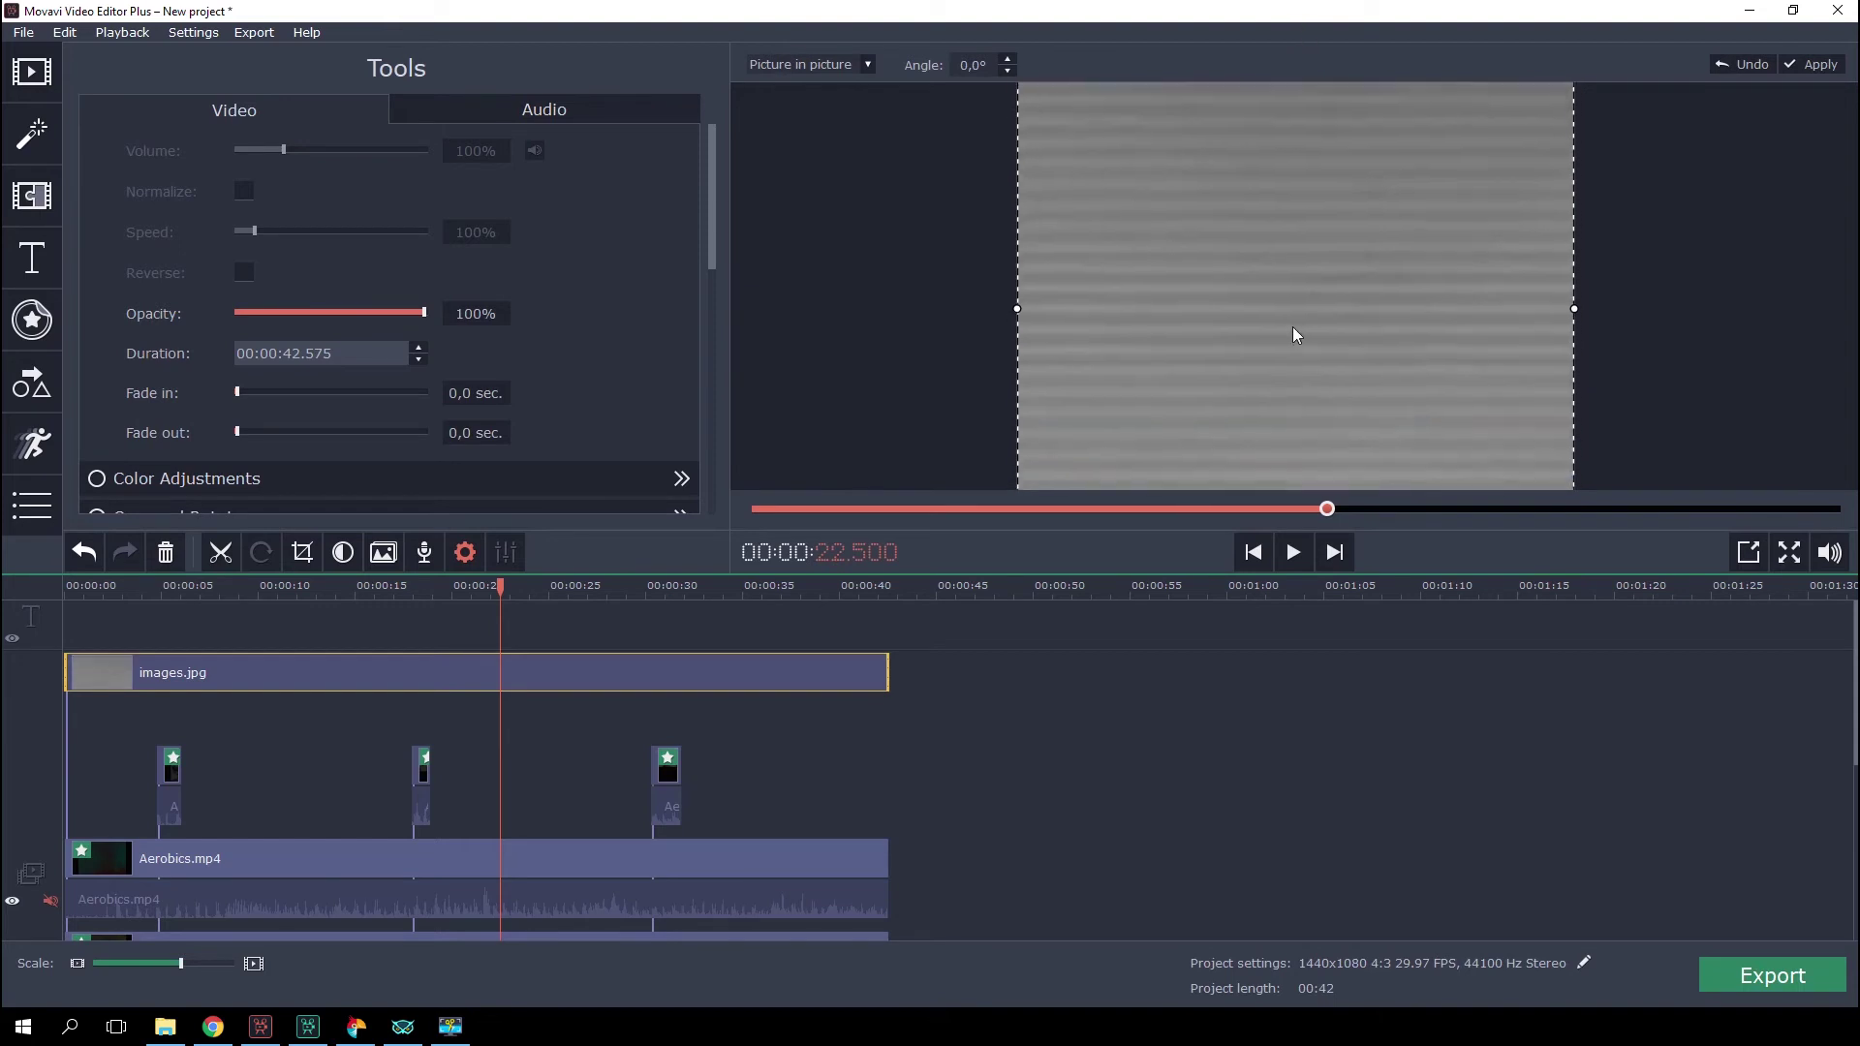
pyautogui.click(1125, 71)
# - Lower the images.jpg opacity to 25% and toggle the overlay track to compare at about 24 s
pyautogui.click(416, 672)
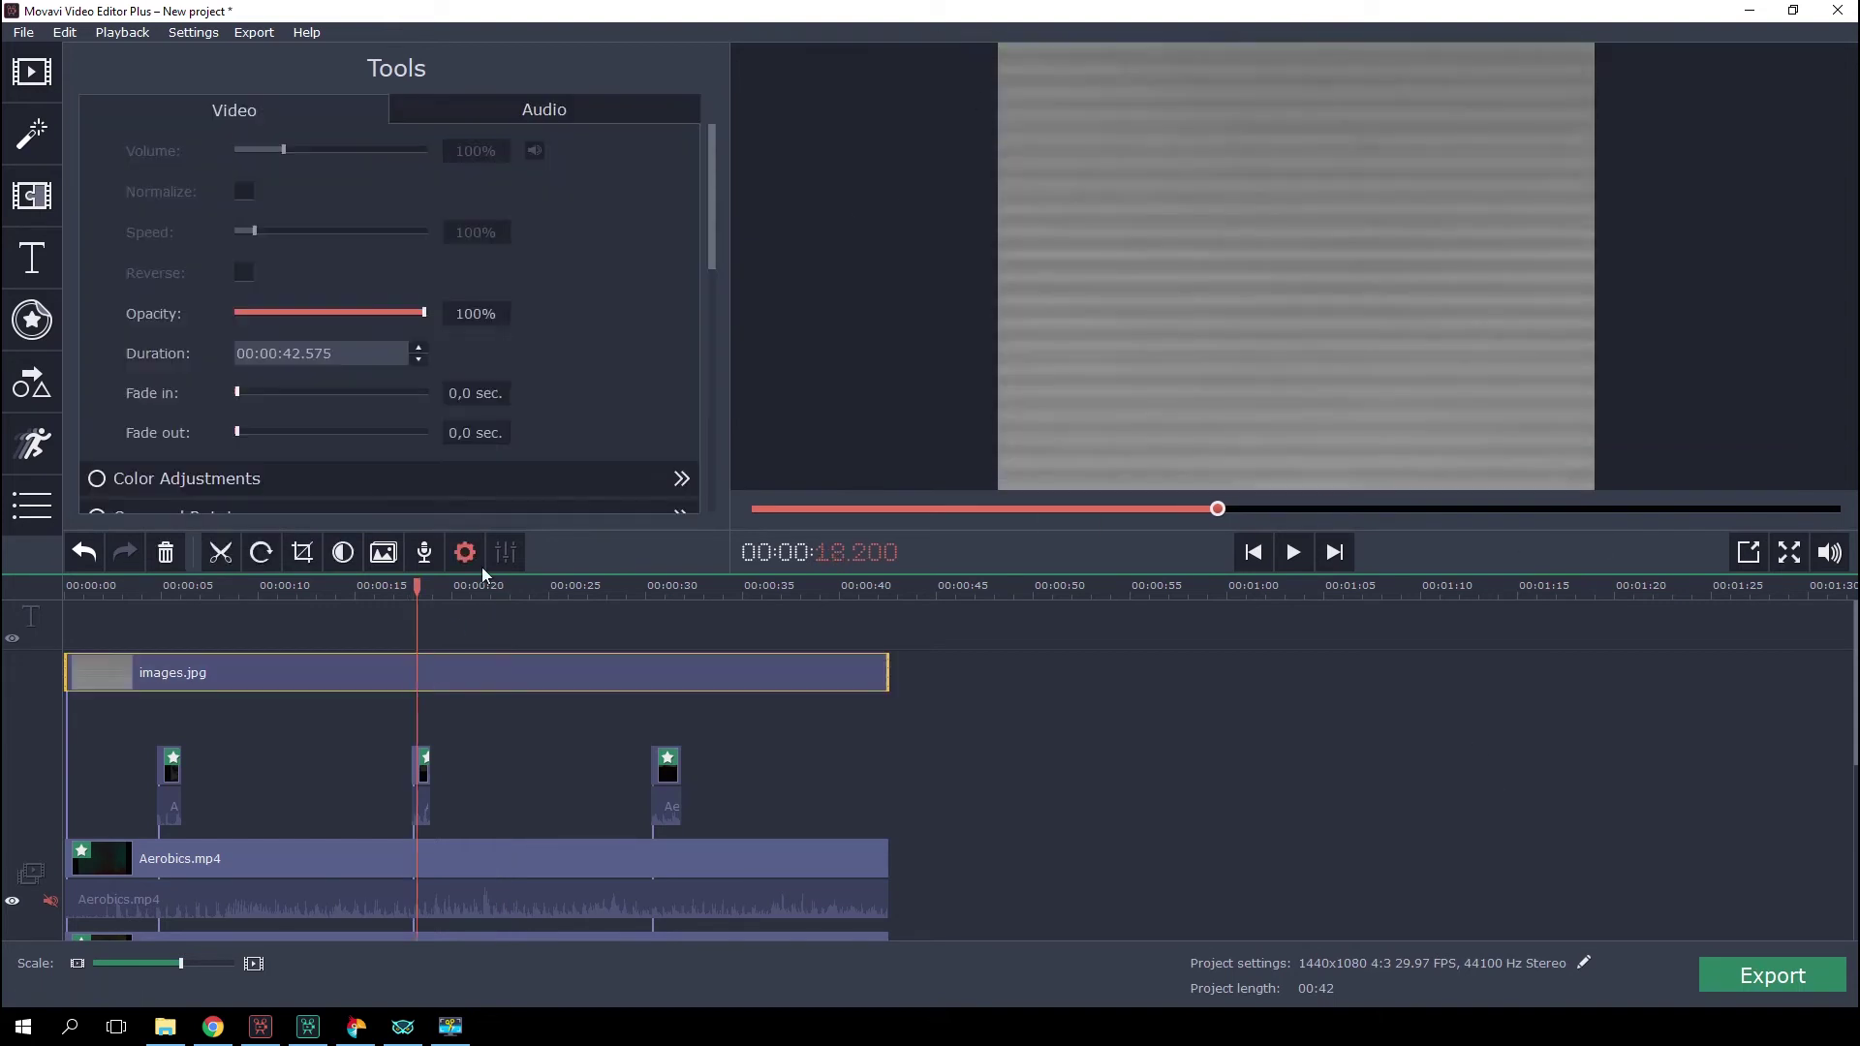
pyautogui.moveTo(388, 315); pyautogui.dragTo(307, 311)
pyautogui.scroll(-13, 479, 310)
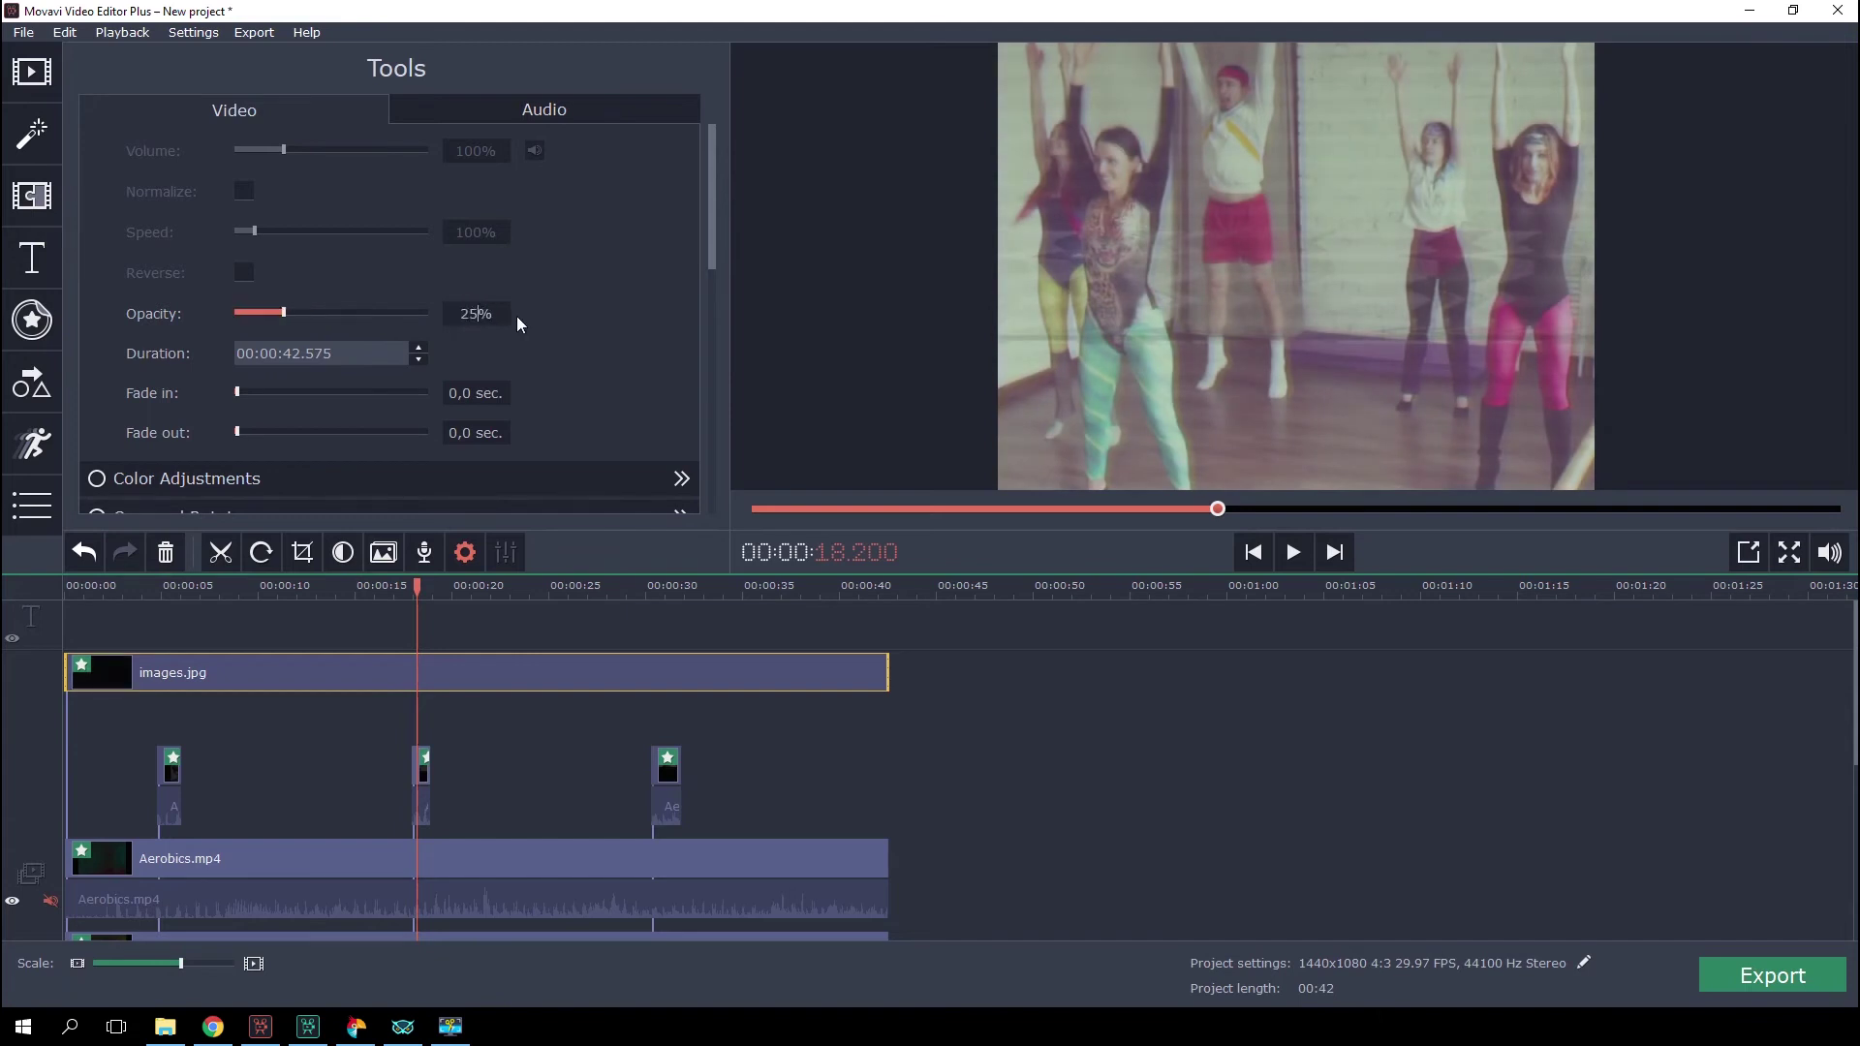
pyautogui.click(527, 592)
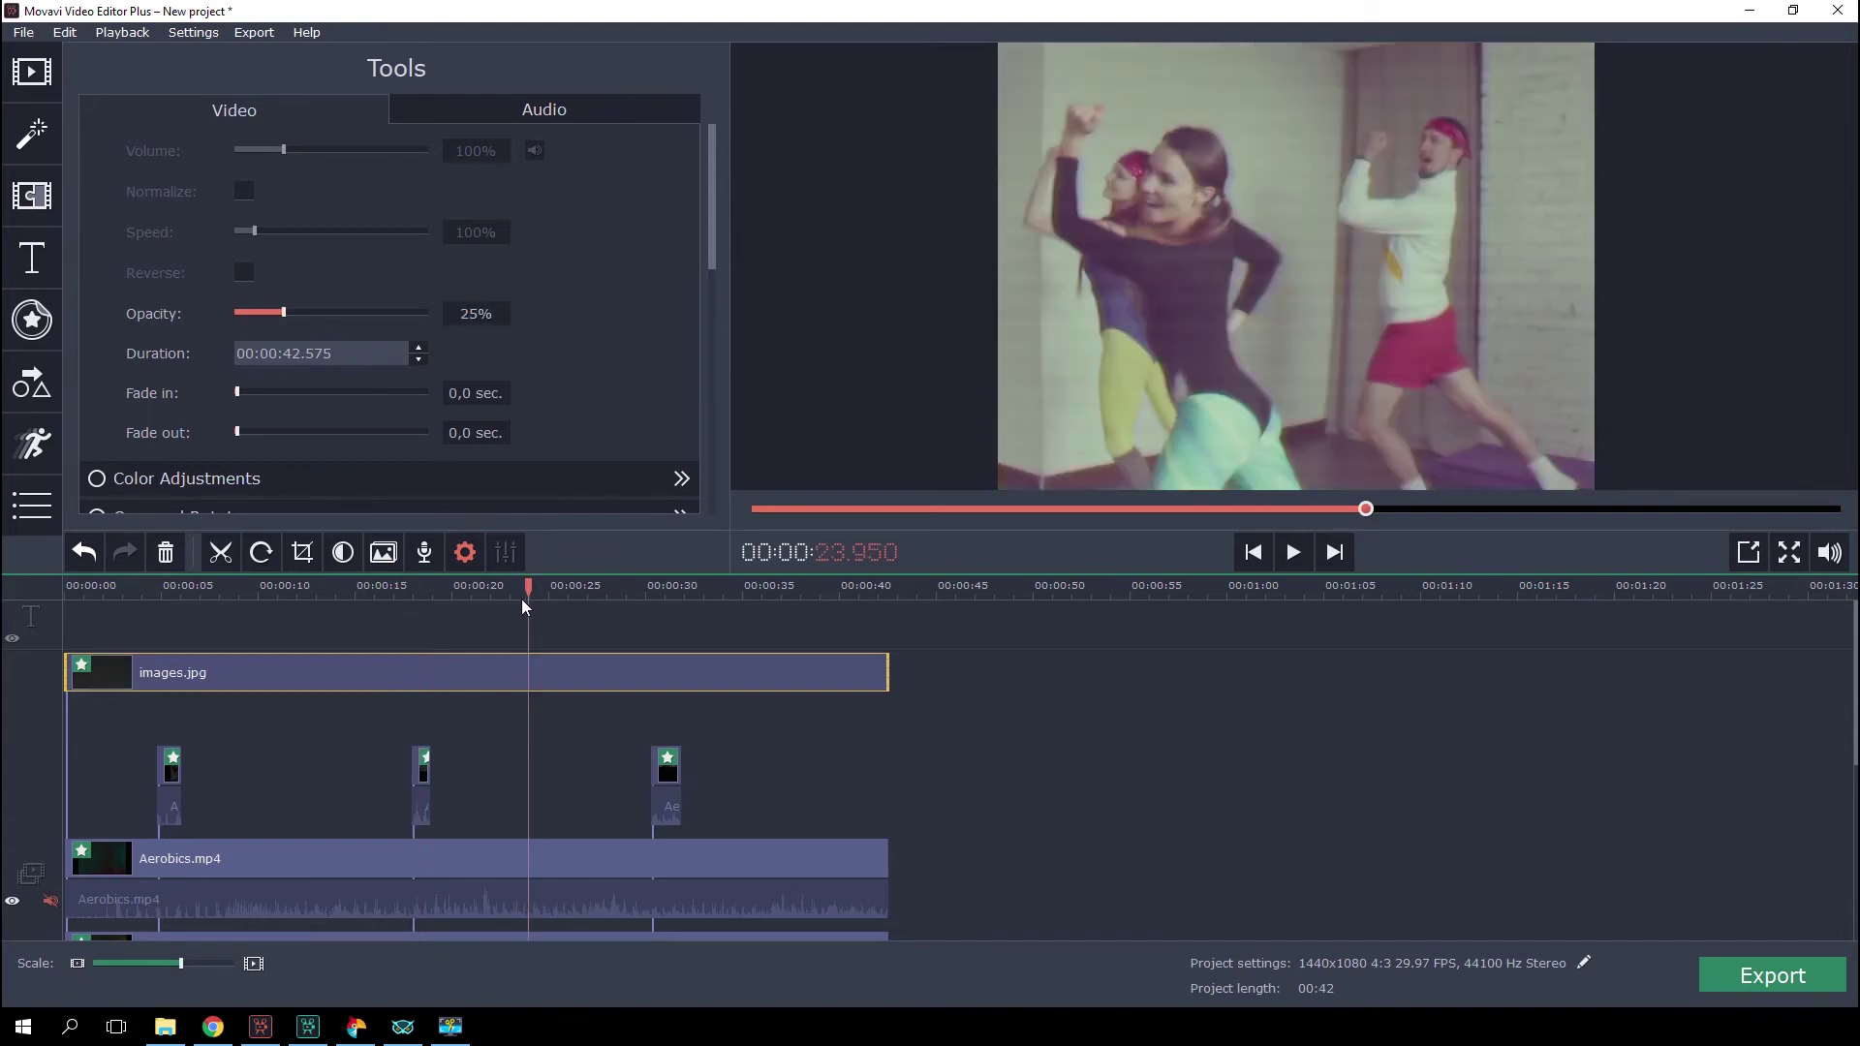
pyautogui.click(12, 902)
pyautogui.click(11, 902)
pyautogui.click(12, 902)
pyautogui.click(12, 902)
# - Drop Vignette 1 and Old movie - scratches onto the bottom Aerobics.mp4 clip and preview the result
pyautogui.moveTo(1843, 706); pyautogui.dragTo(1844, 883)
pyautogui.click(462, 802)
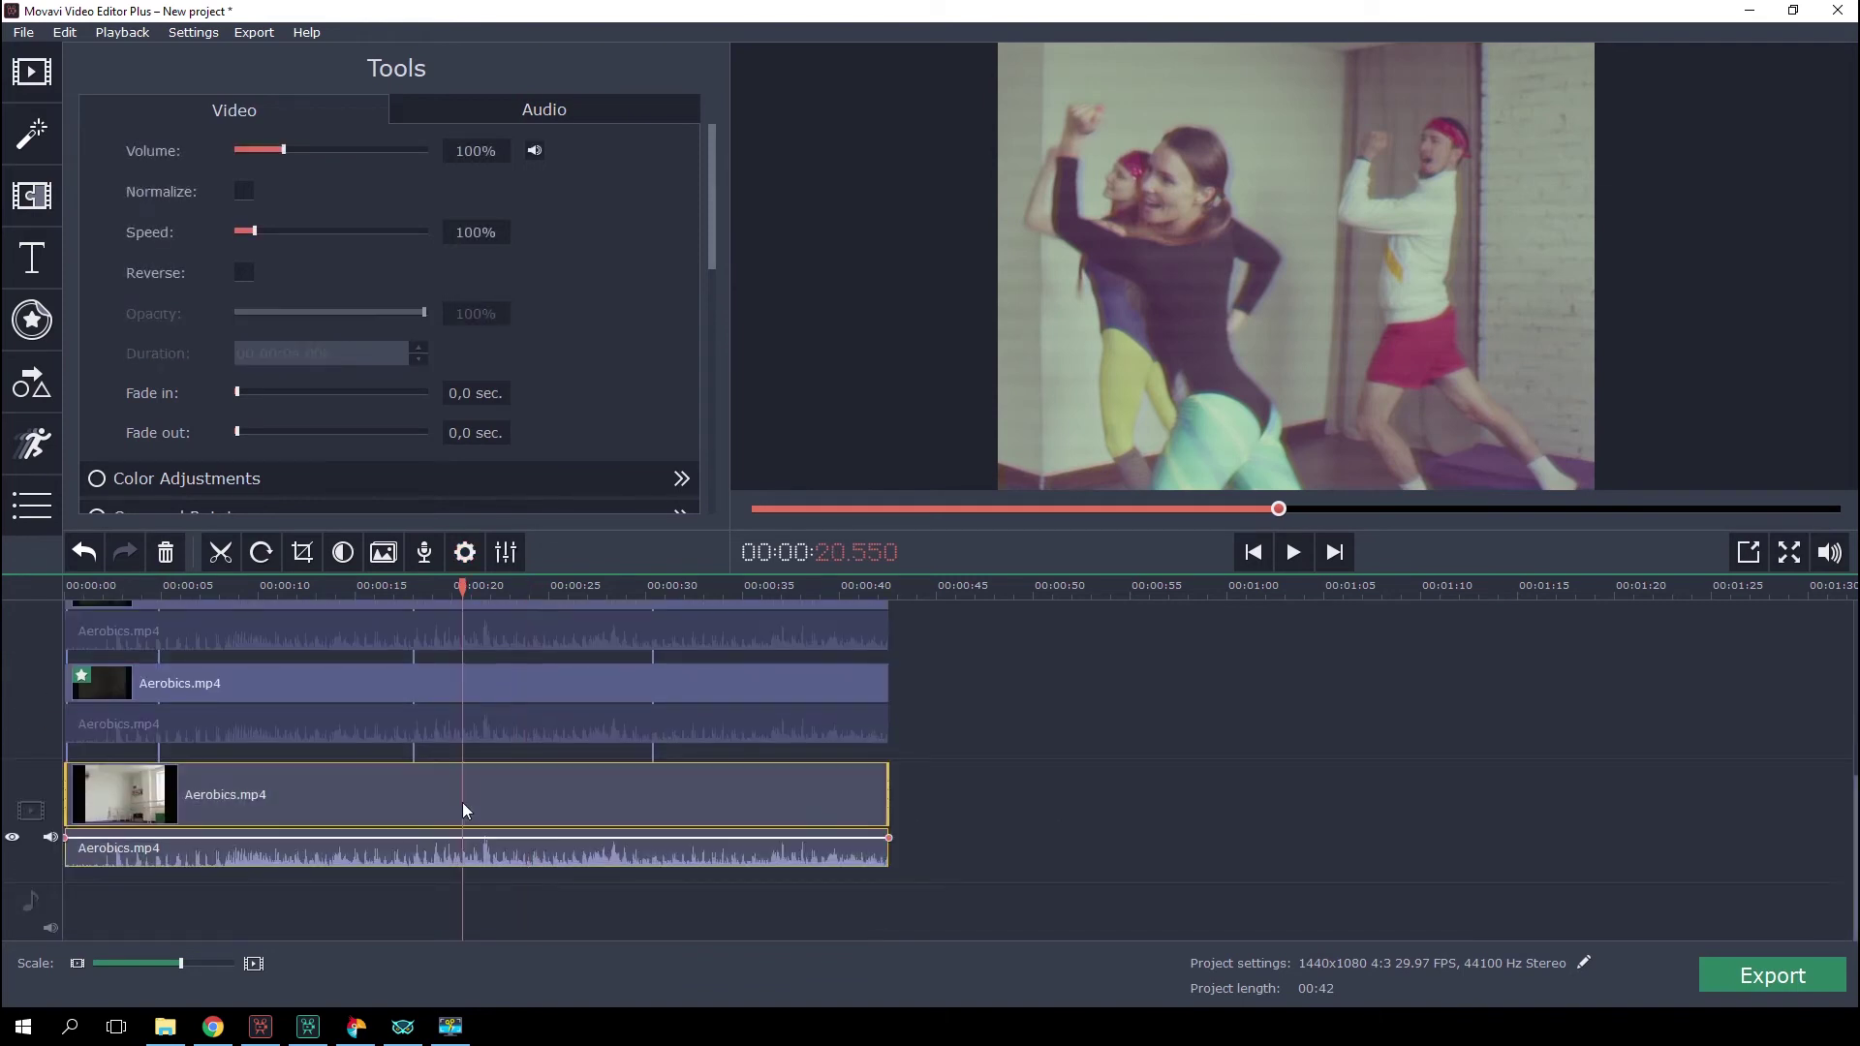
pyautogui.click(29, 136)
pyautogui.click(114, 309)
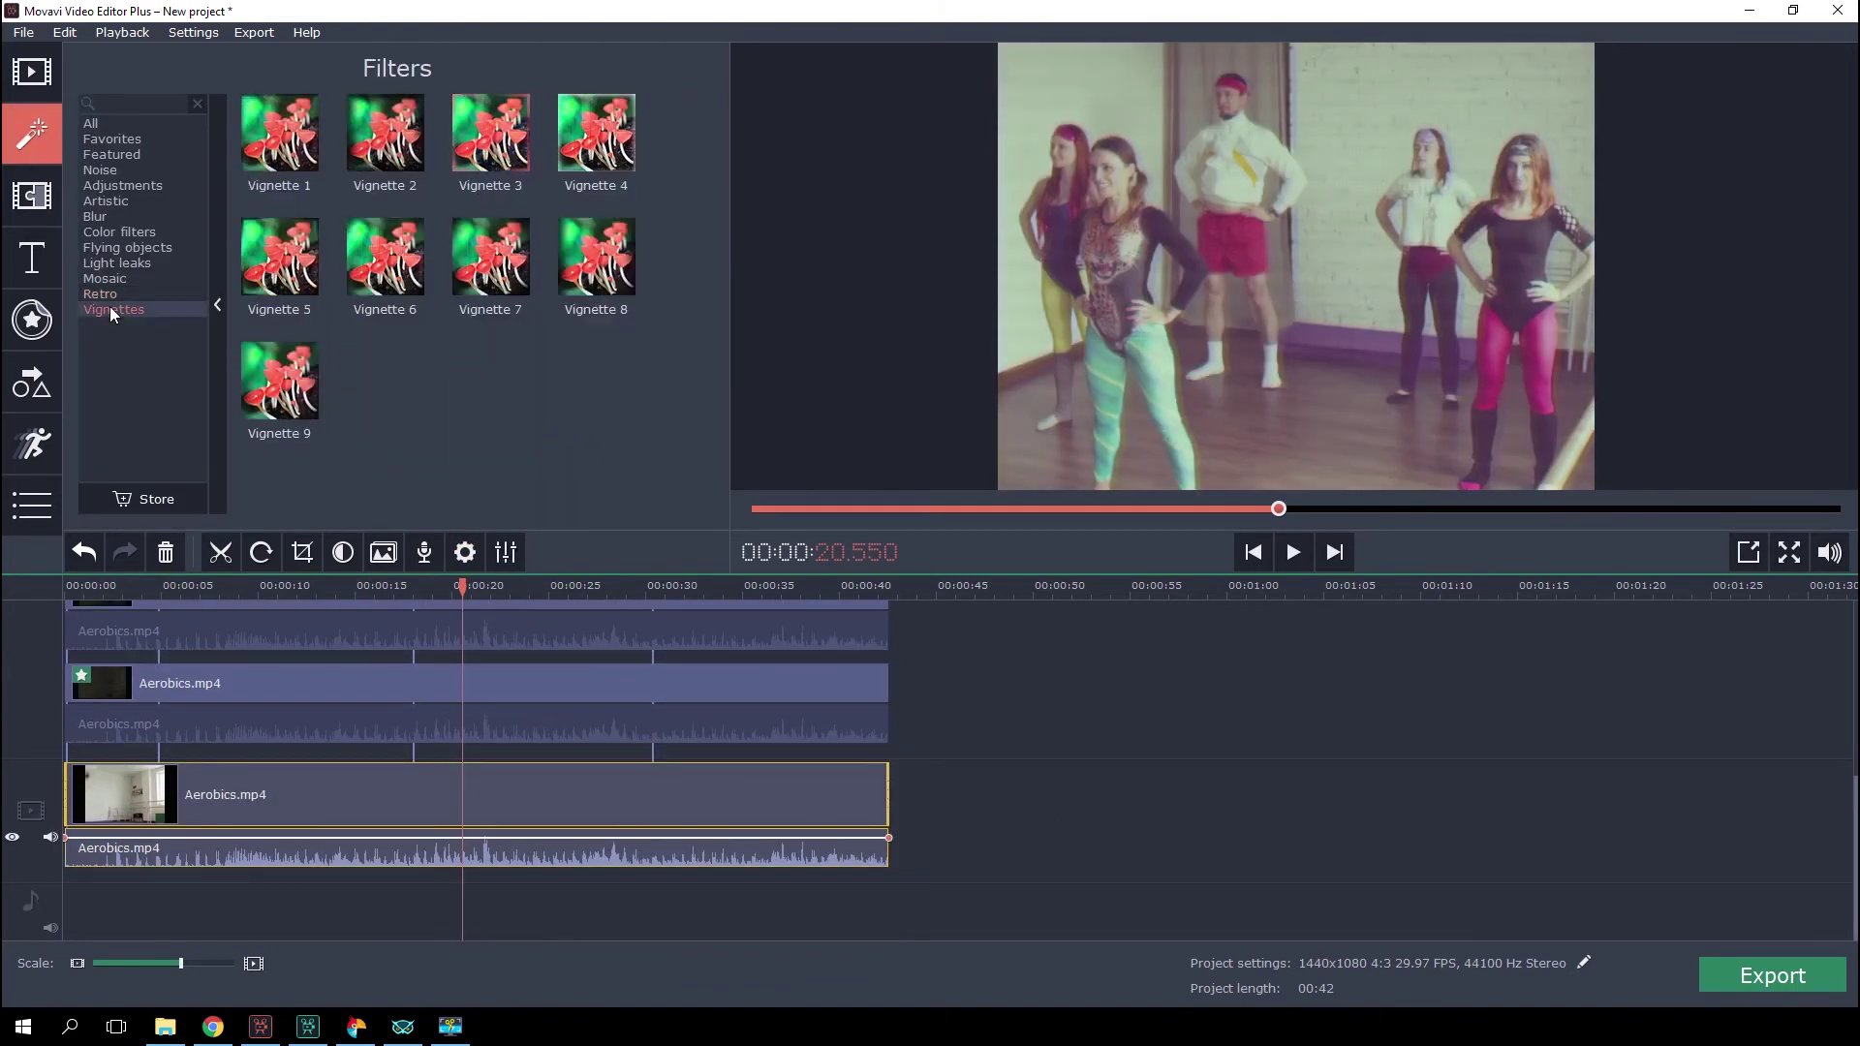
pyautogui.moveTo(280, 132); pyautogui.dragTo(461, 798)
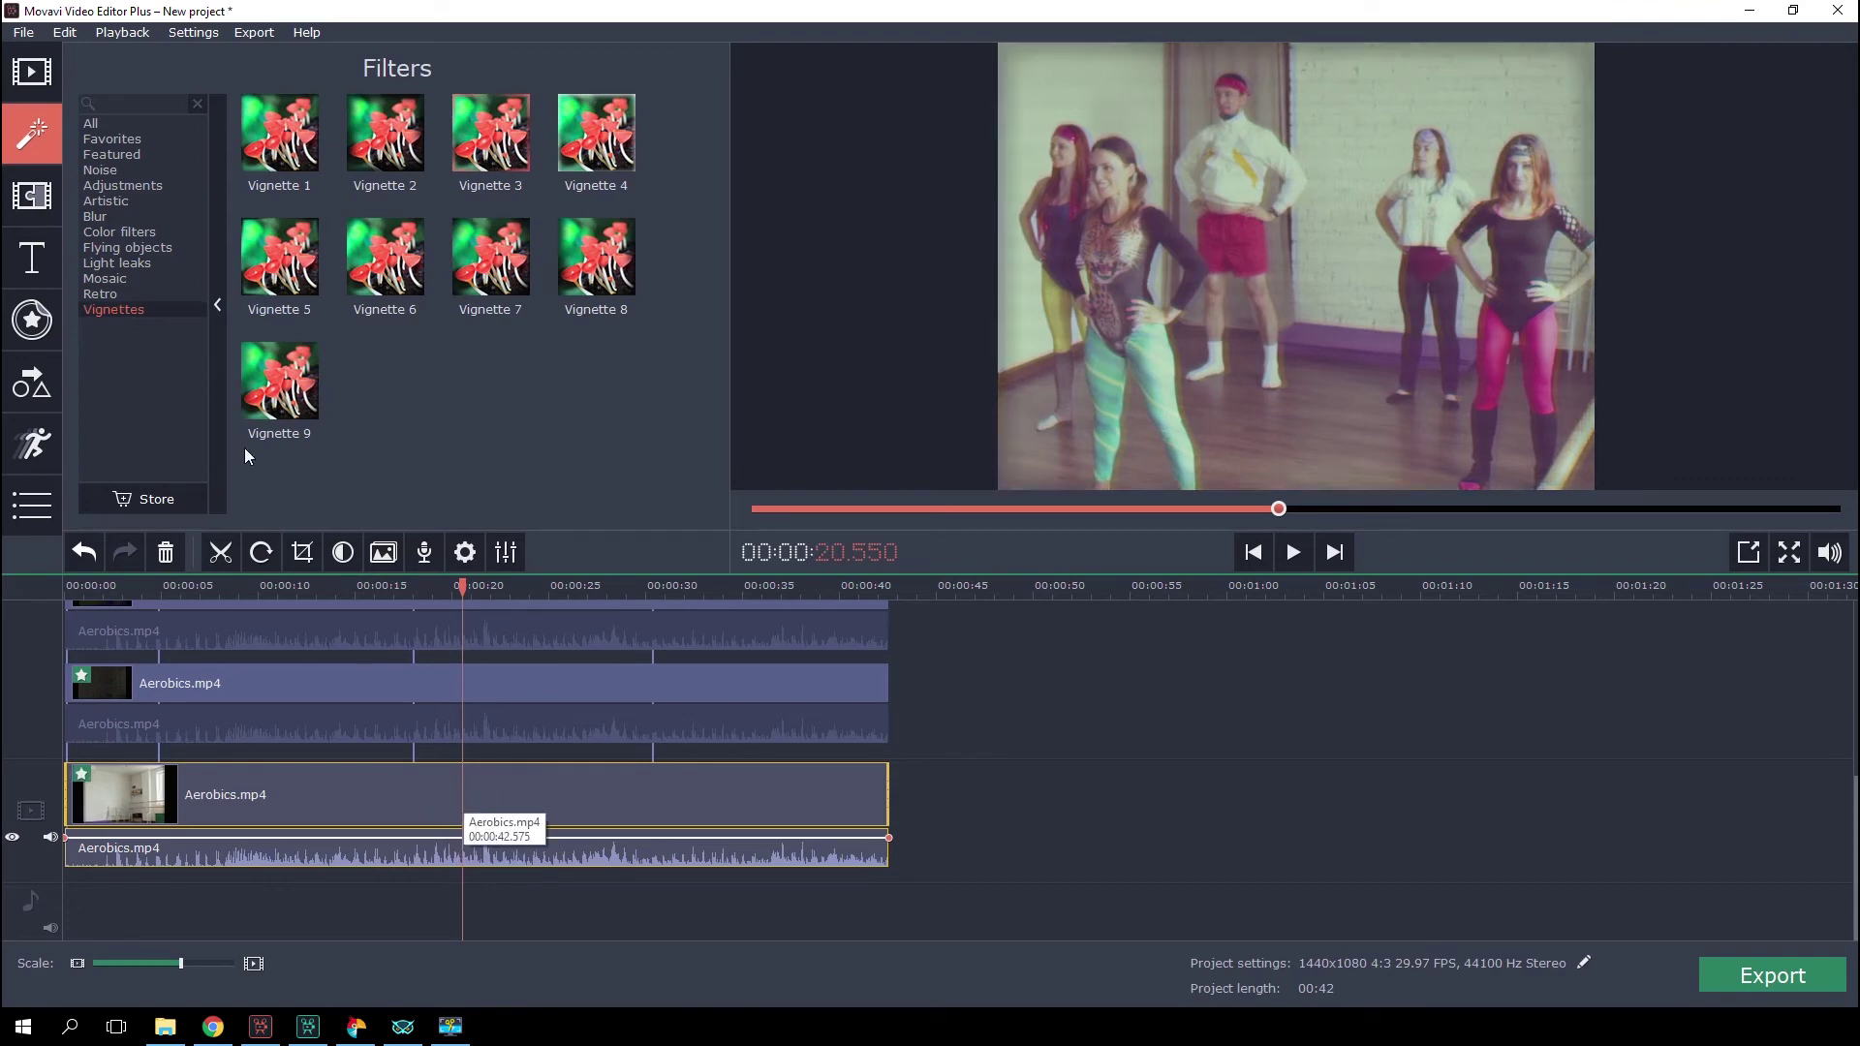
pyautogui.click(116, 290)
pyautogui.moveTo(594, 133); pyautogui.dragTo(461, 781)
pyautogui.press('space')
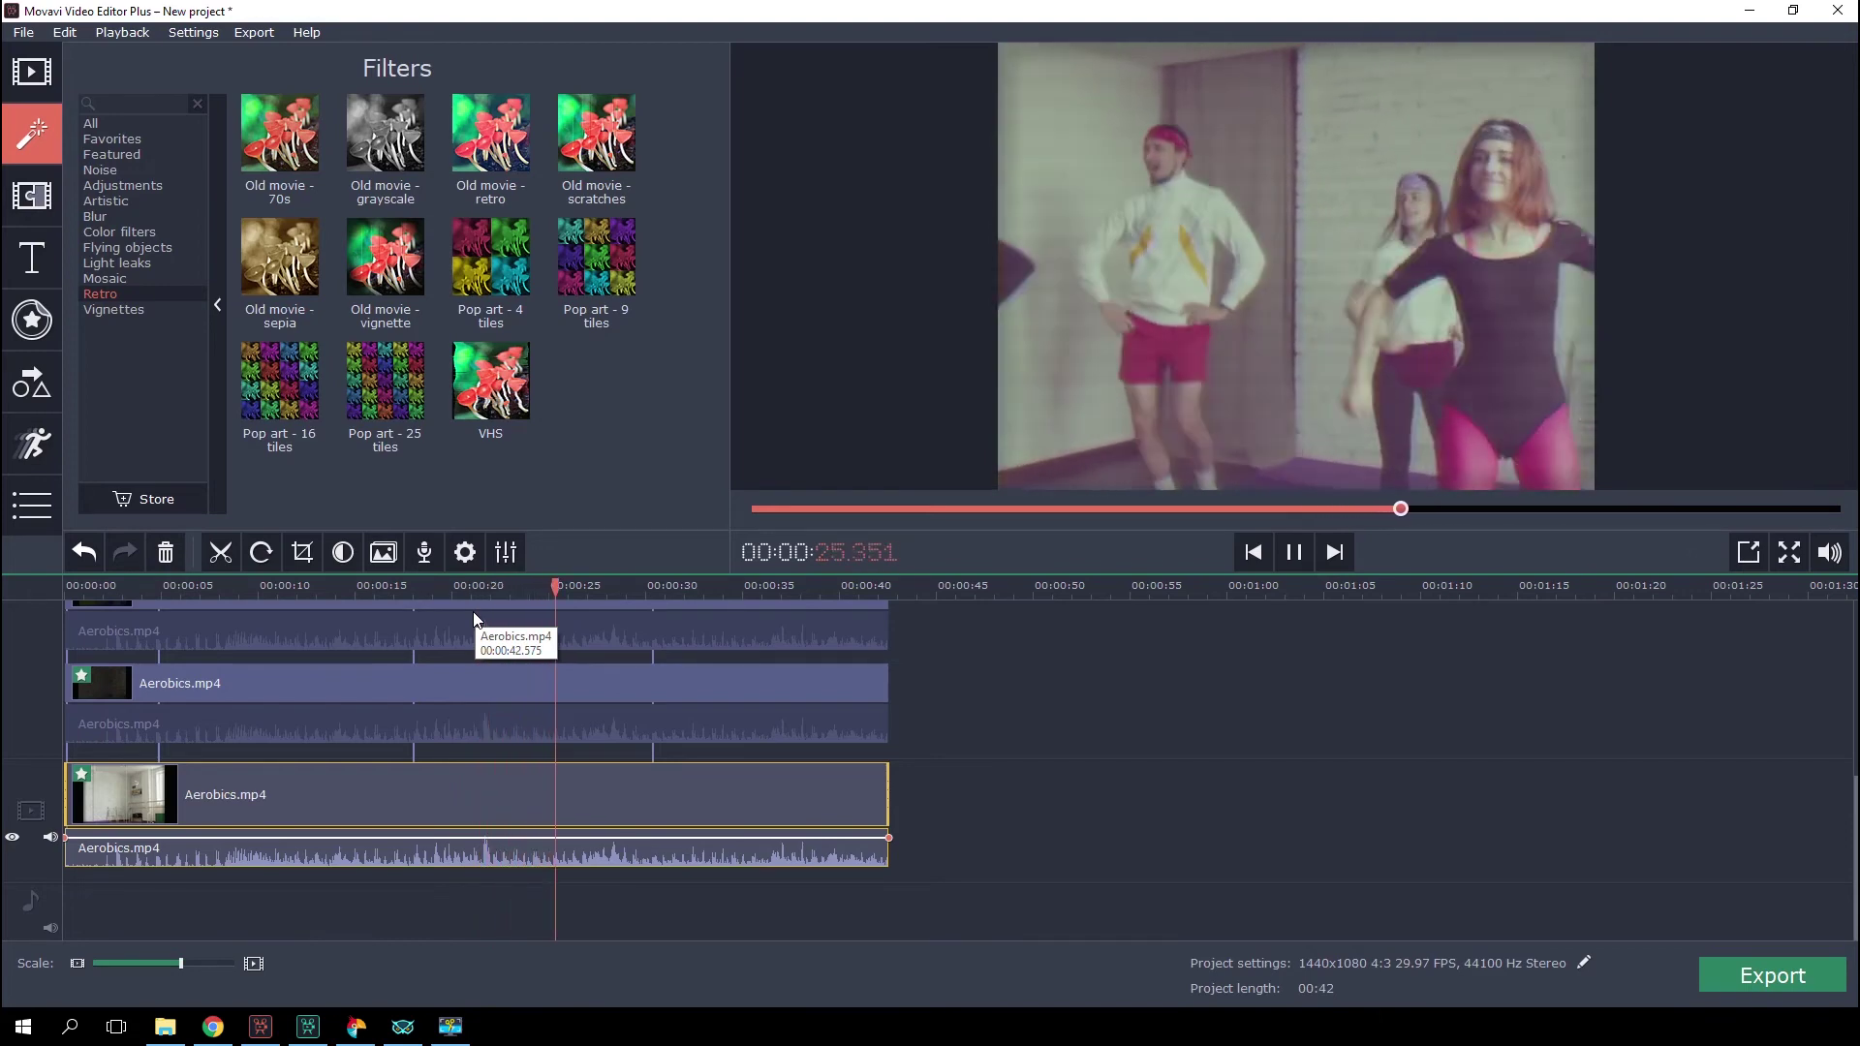
pyautogui.press('space')
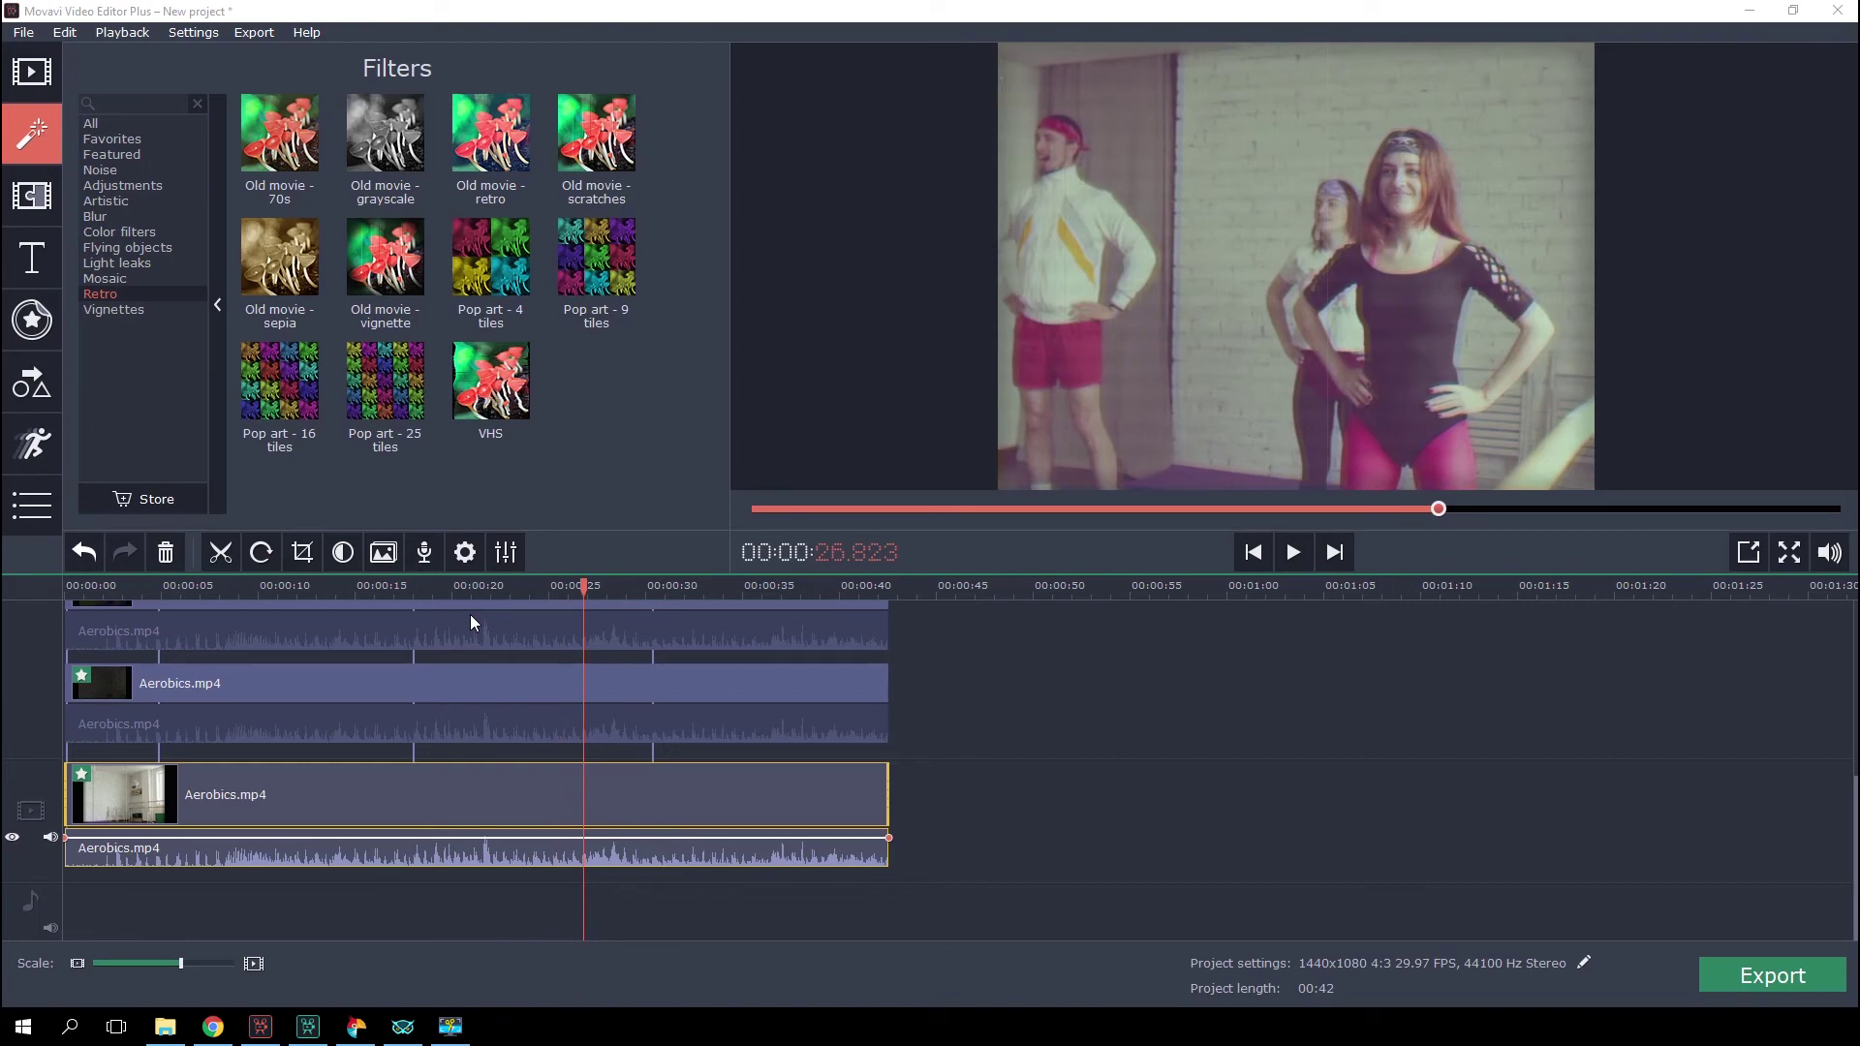
pyautogui.click(45, 269)
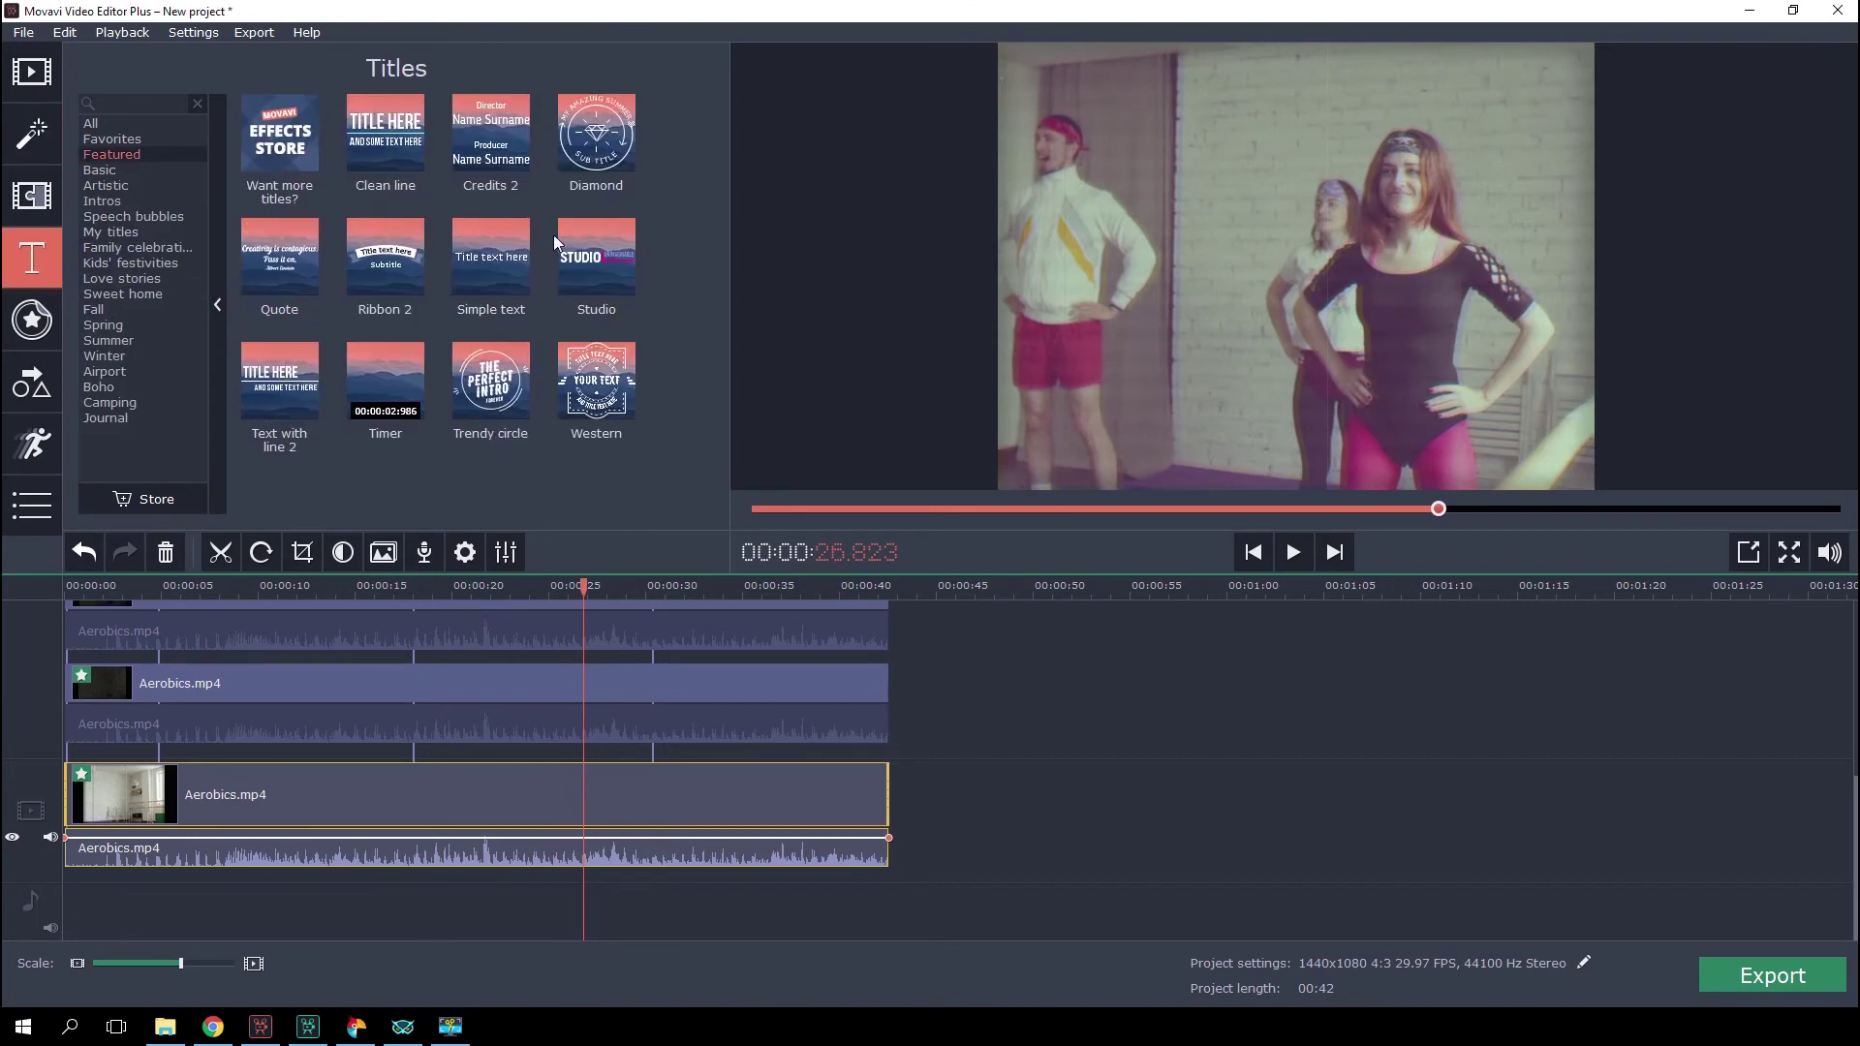
# - Add a Simple text title and replace its text with 25/05/1994
pyautogui.moveTo(475, 250); pyautogui.dragTo(888, 623)
pyautogui.doubleClick(1219, 302)
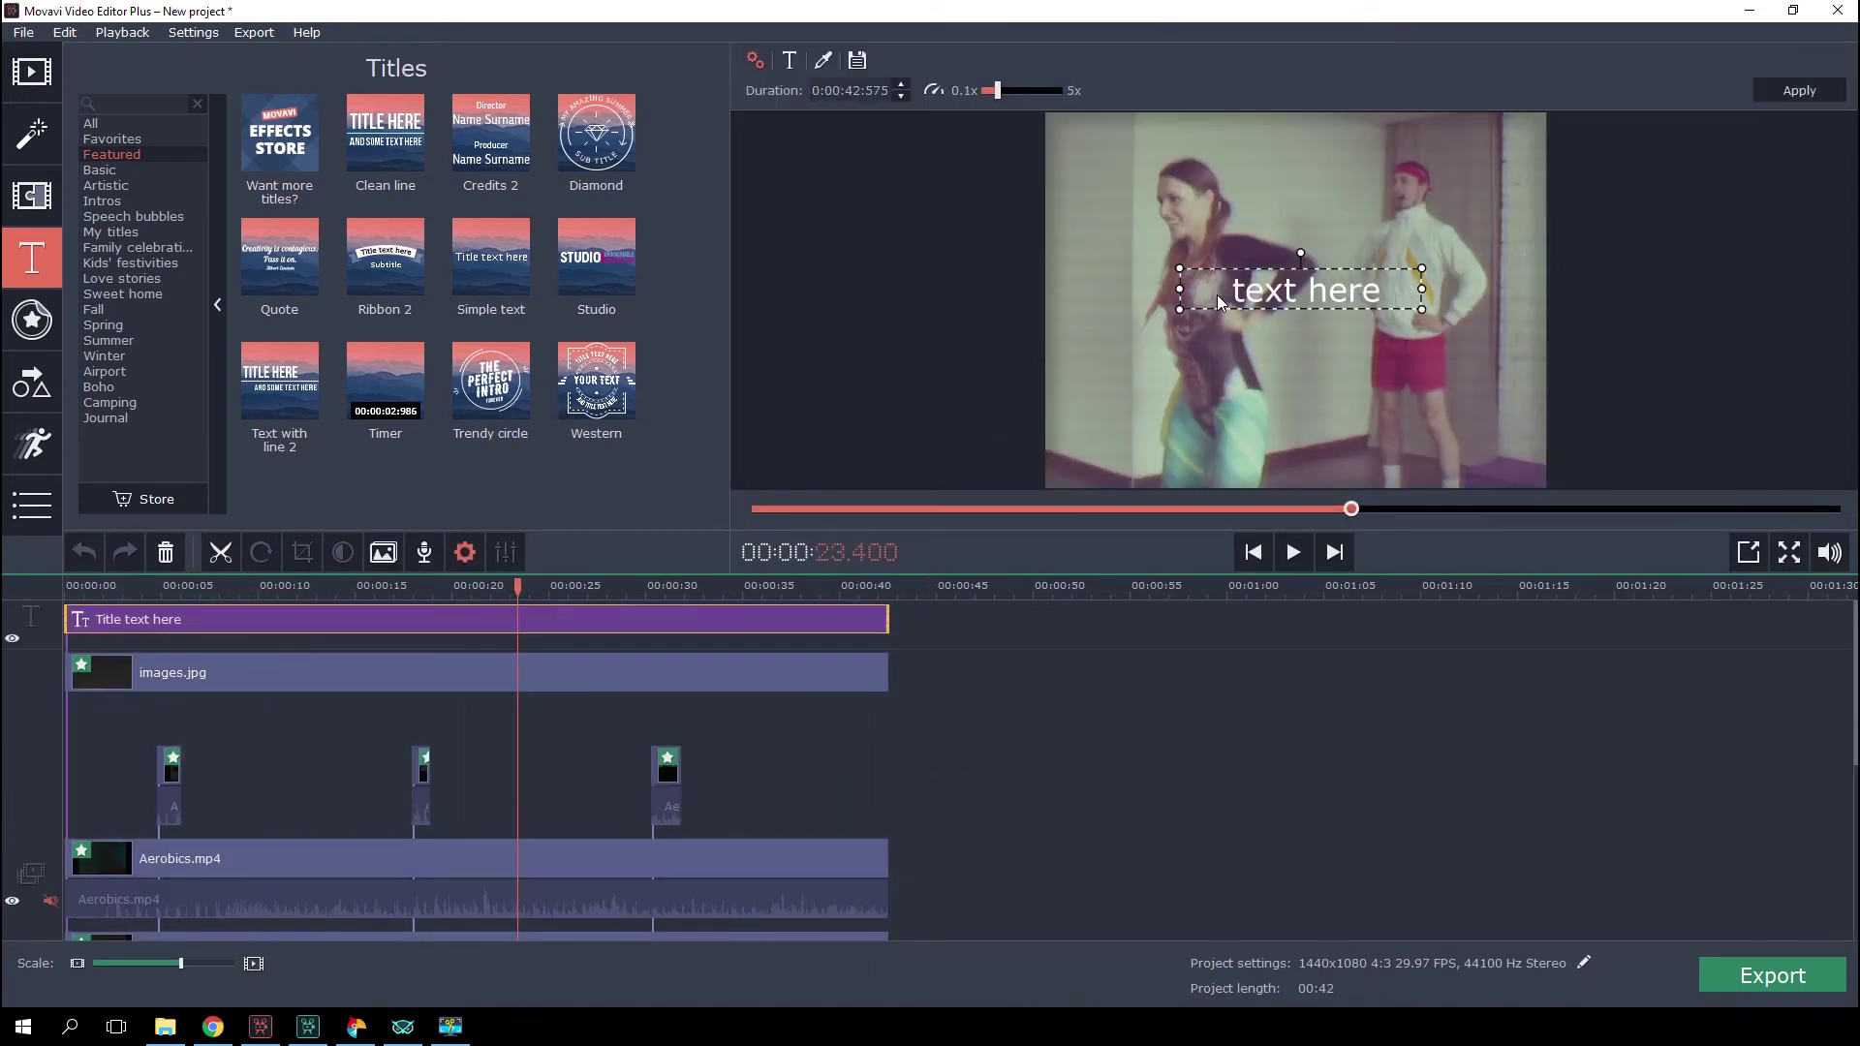
pyautogui.hotkey('ctrl', 'a')
pyautogui.write('25/05/1994')
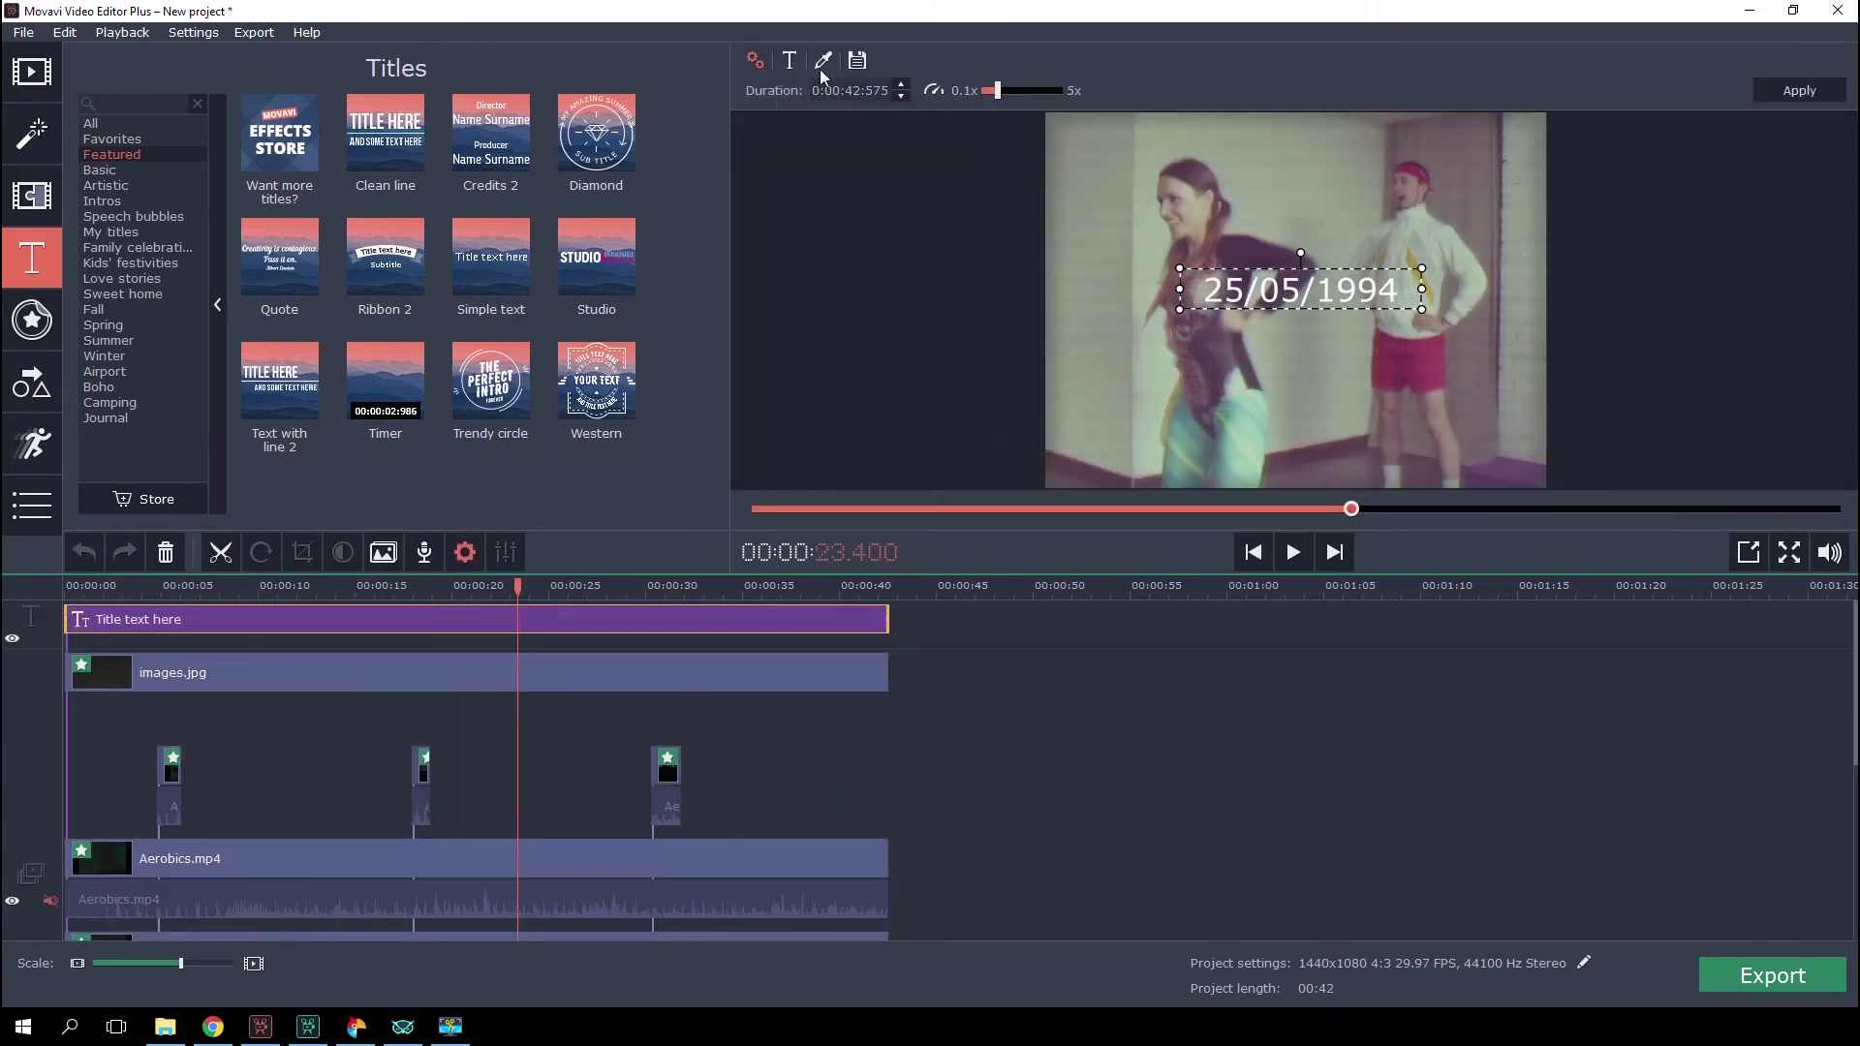
# - Style the date in VCR OSD Mono size 72 and place it lower right
pyautogui.click(790, 62)
pyautogui.click(920, 90)
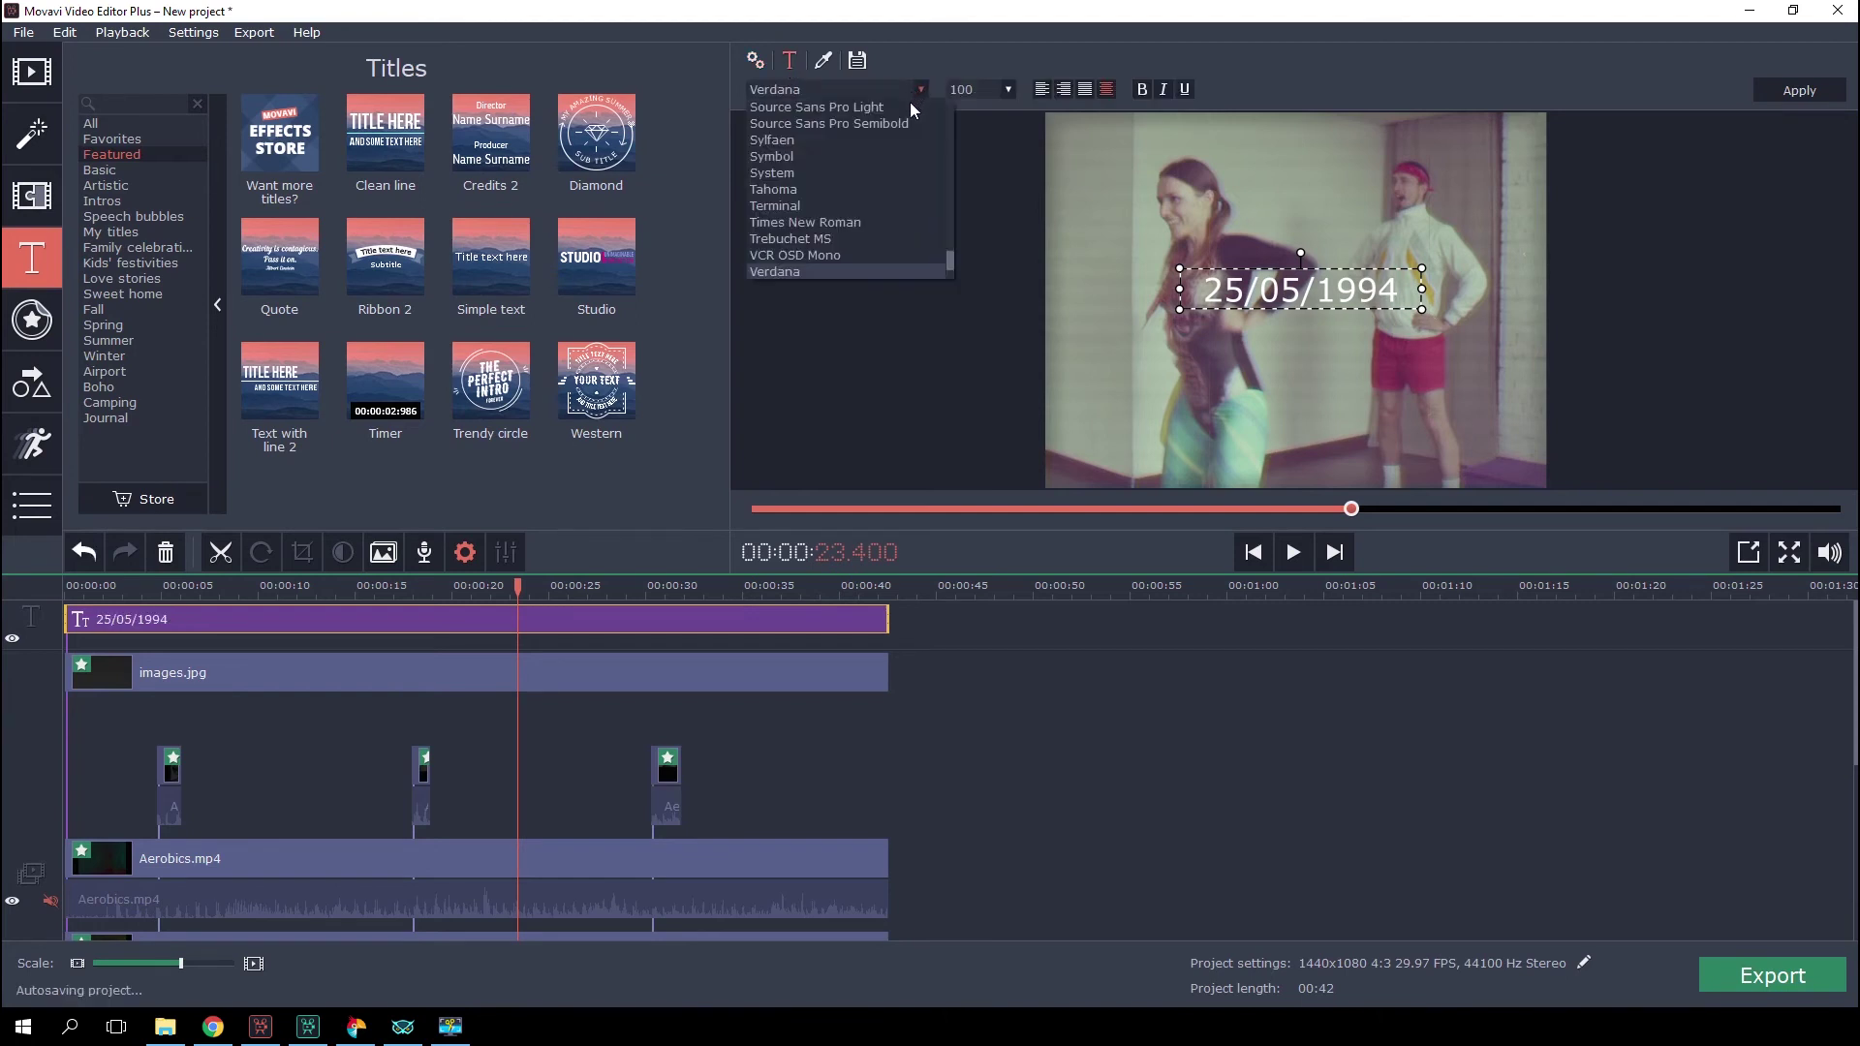
pyautogui.click(777, 256)
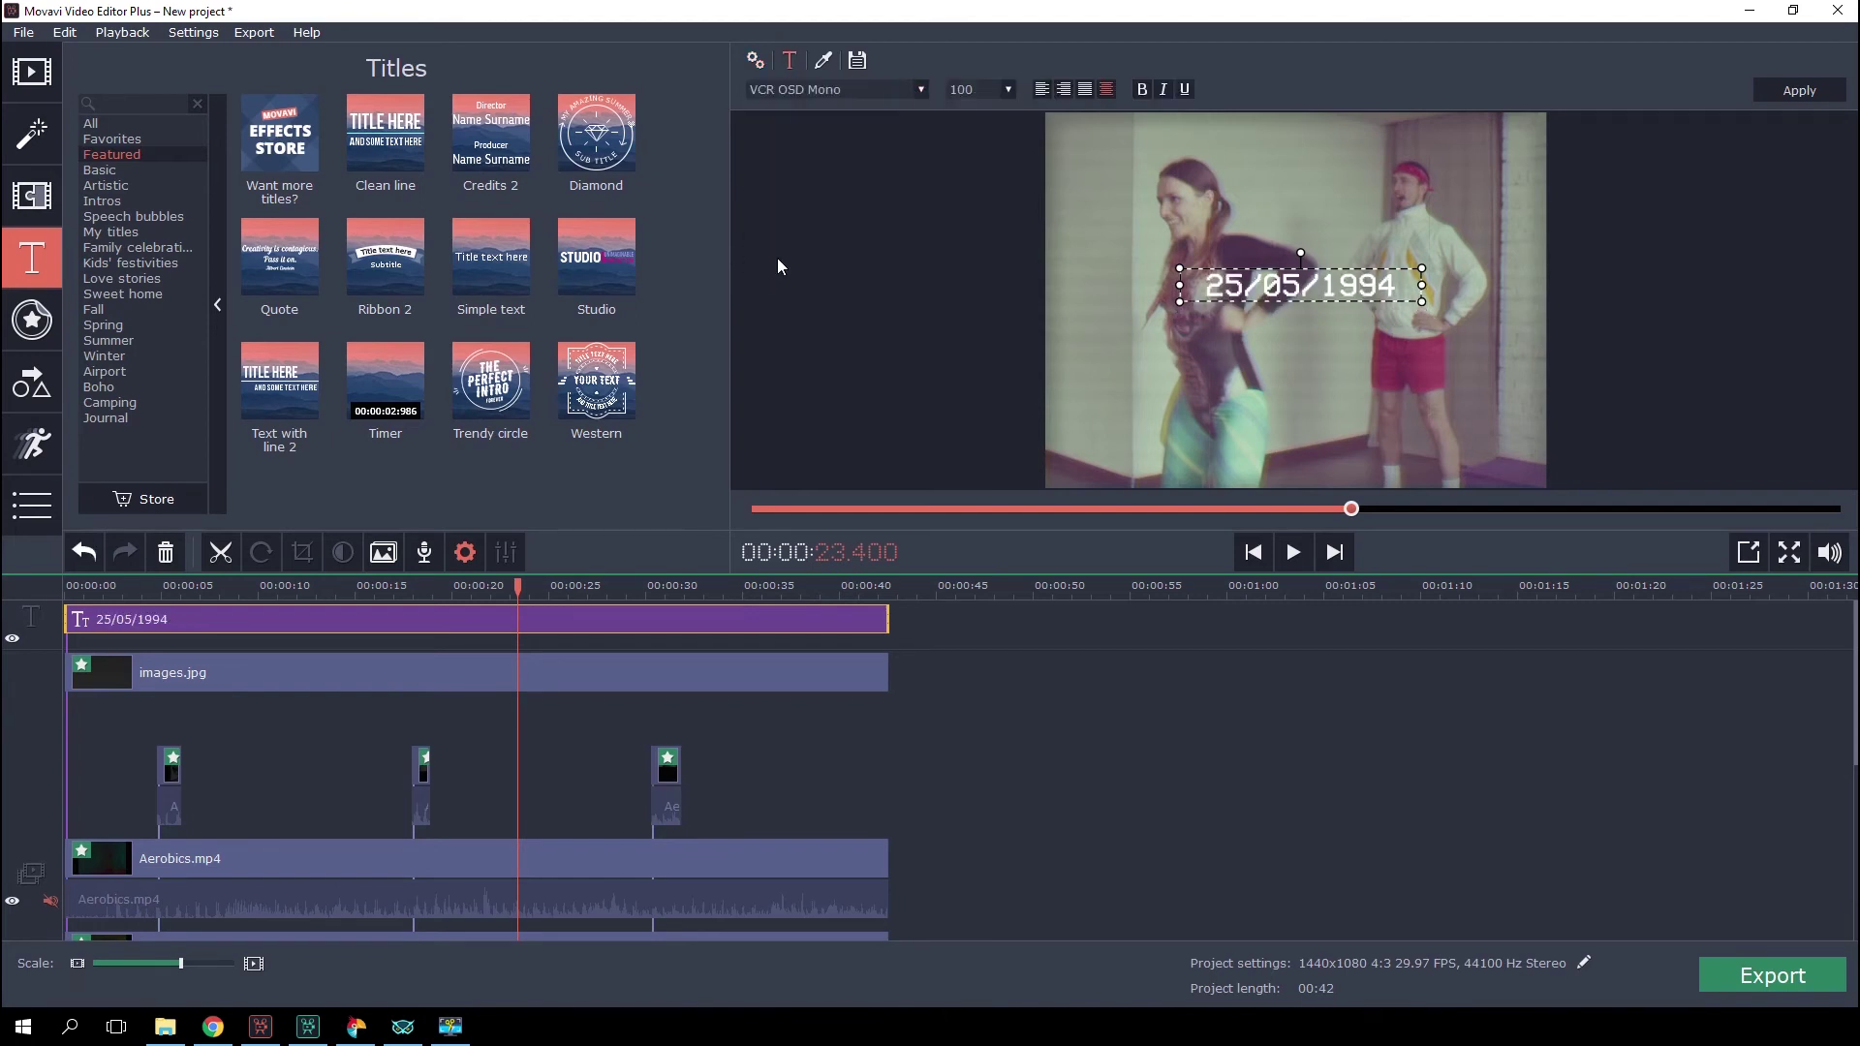
pyautogui.click(1008, 89)
pyautogui.click(969, 218)
pyautogui.click(1064, 89)
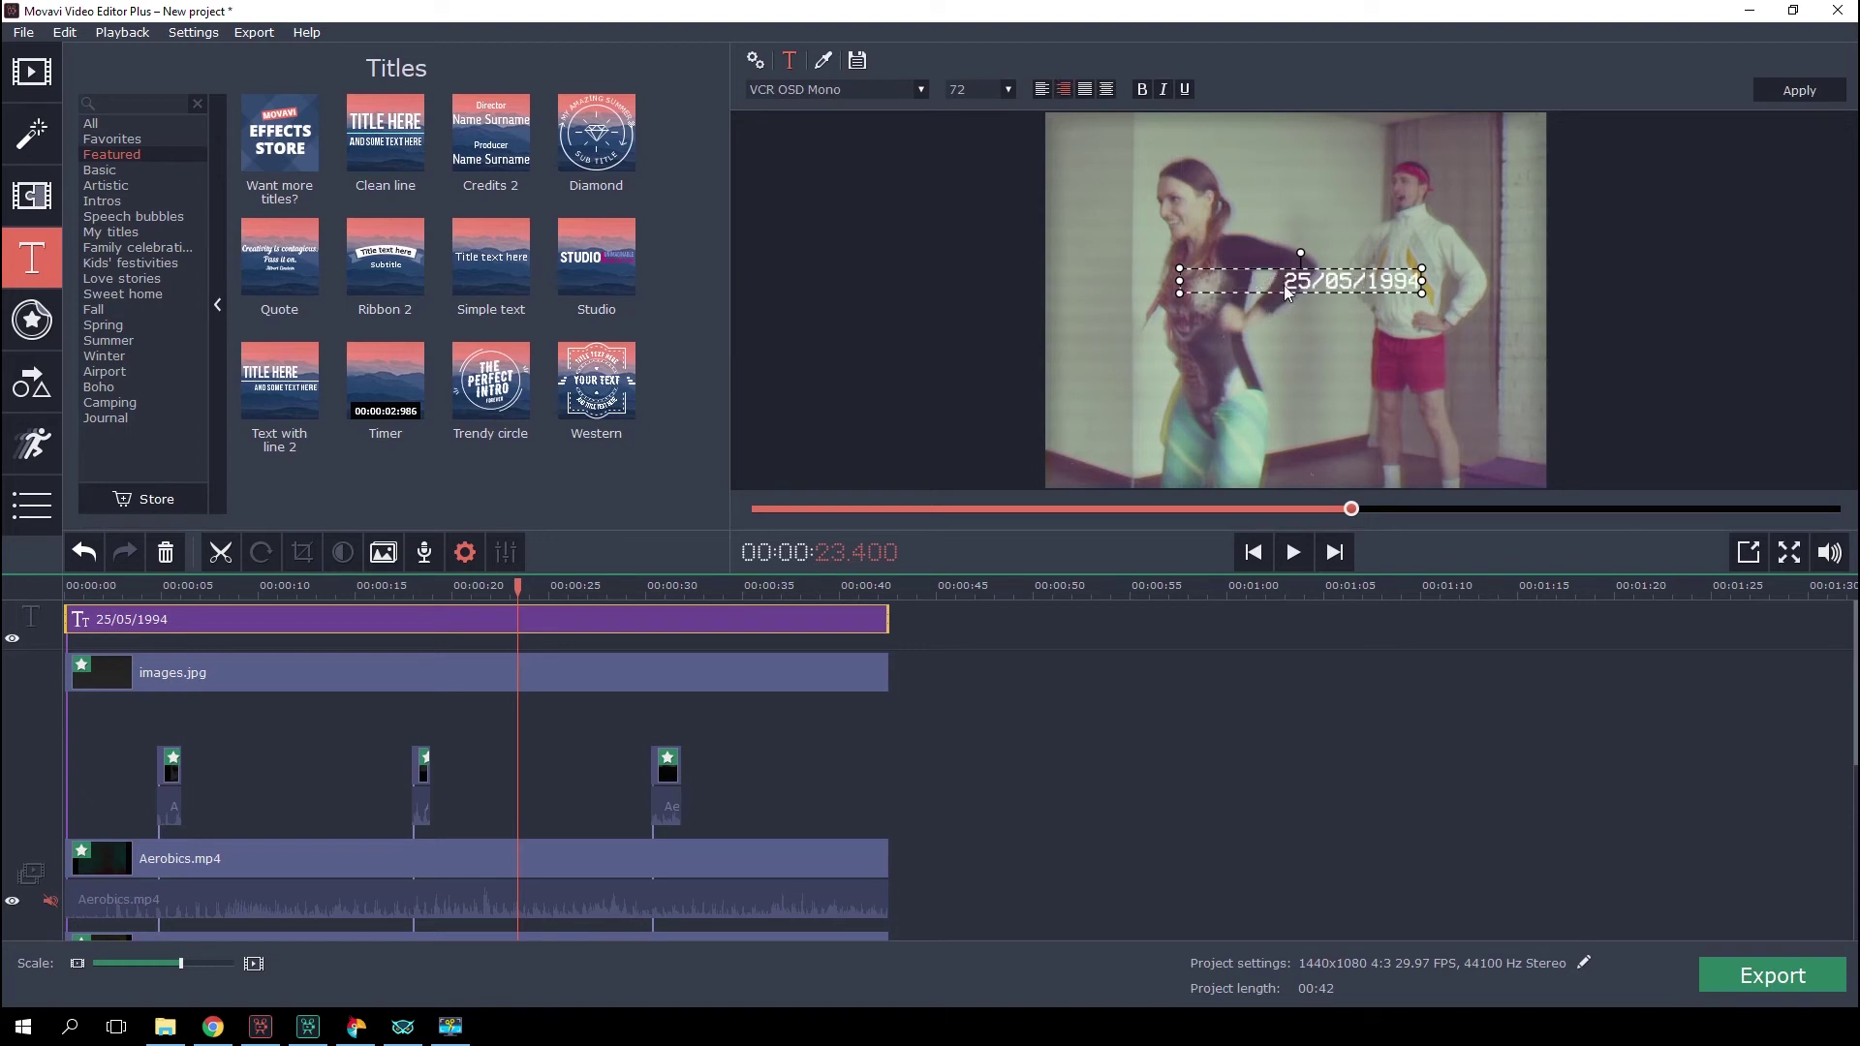
pyautogui.moveTo(1306, 290); pyautogui.dragTo(1398, 461)
pyautogui.click(1339, 812)
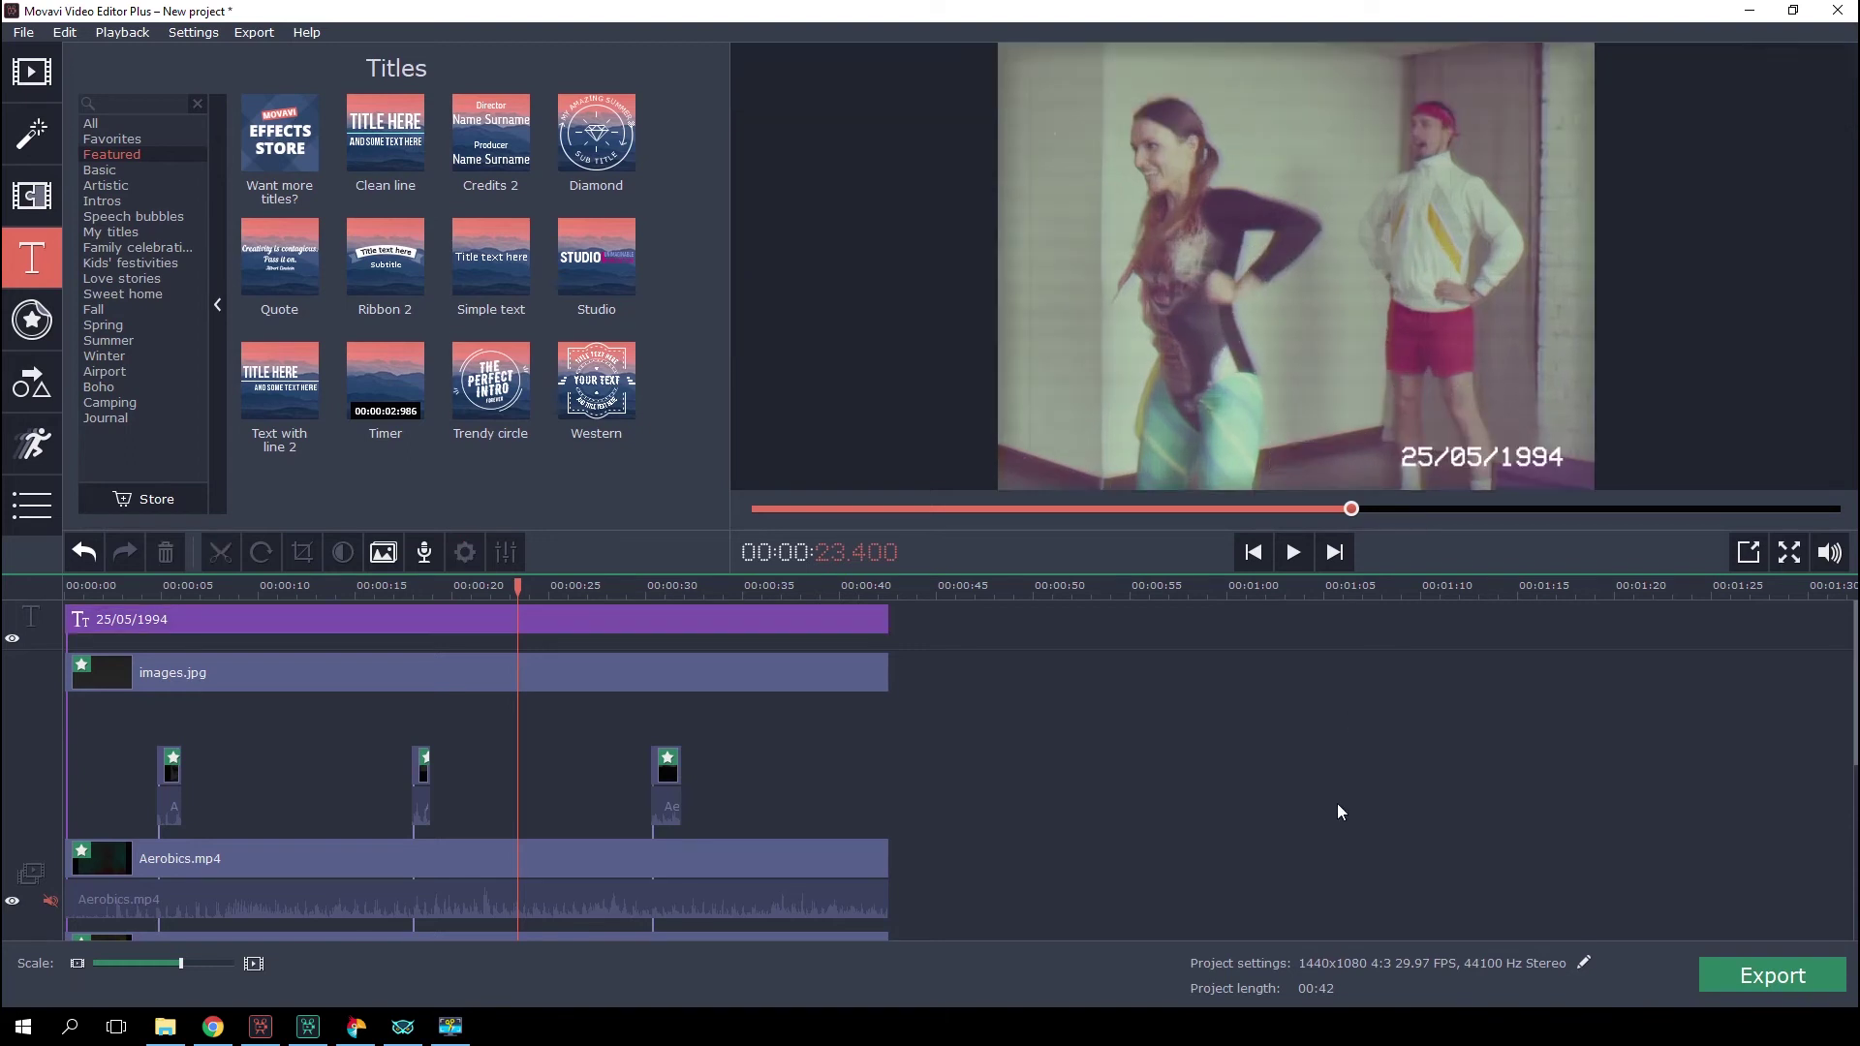
pyautogui.click(300, 618)
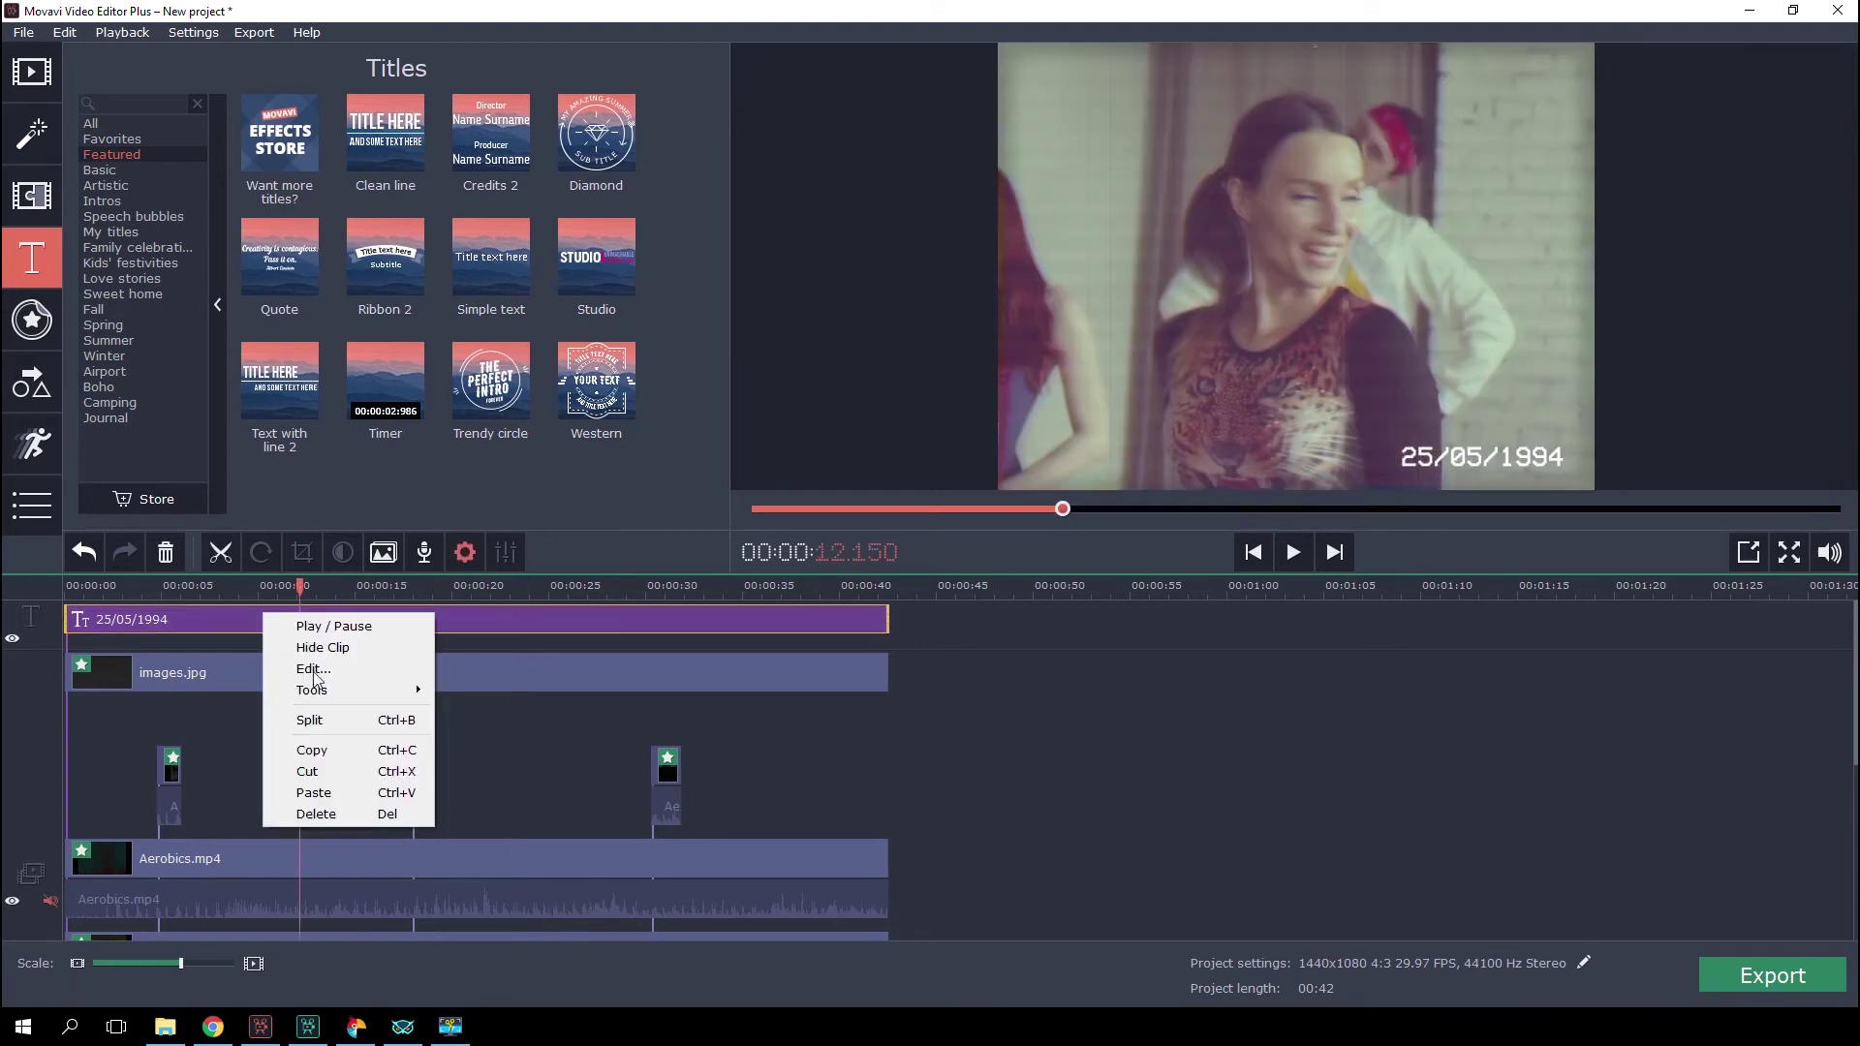
# - Copy the date title clip and paste a duplicate onto the timeline
pyautogui.click(312, 749)
pyautogui.rightClick(283, 638)
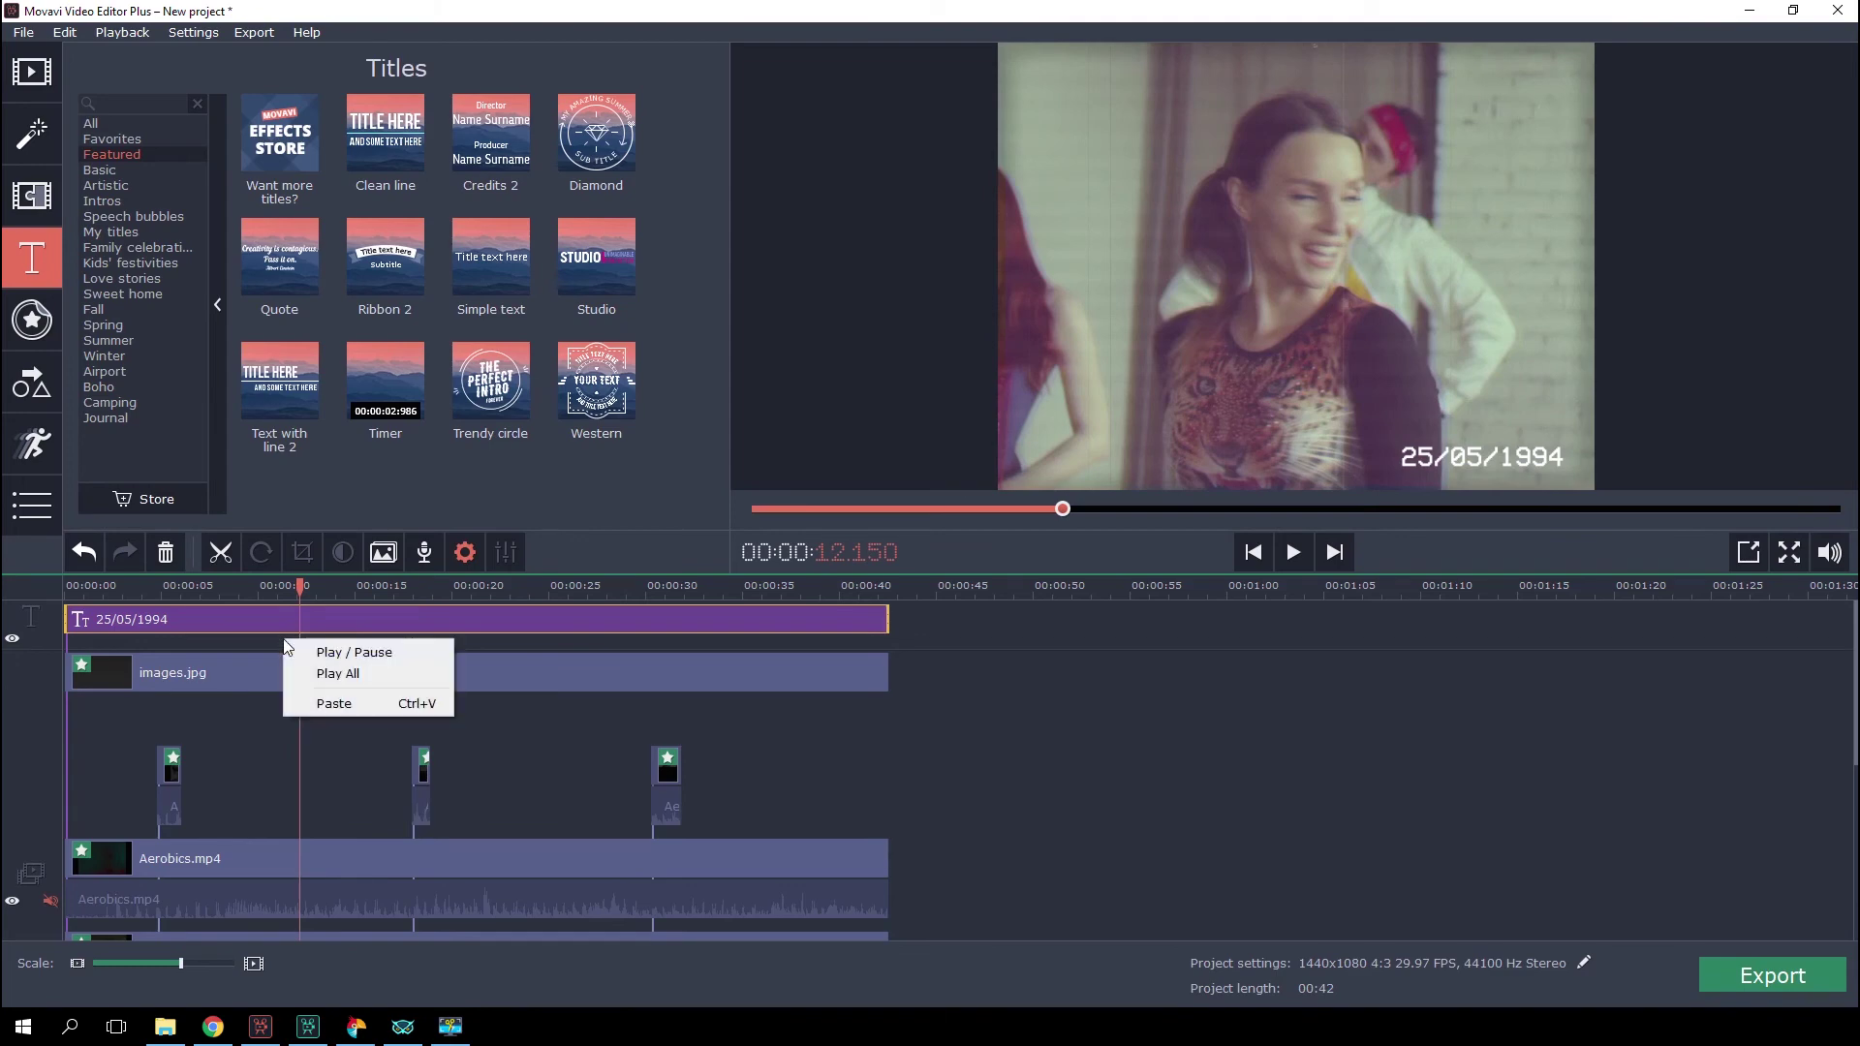
pyautogui.click(337, 674)
pyautogui.hotkey('ctrl', 'v')
pyautogui.click(375, 624)
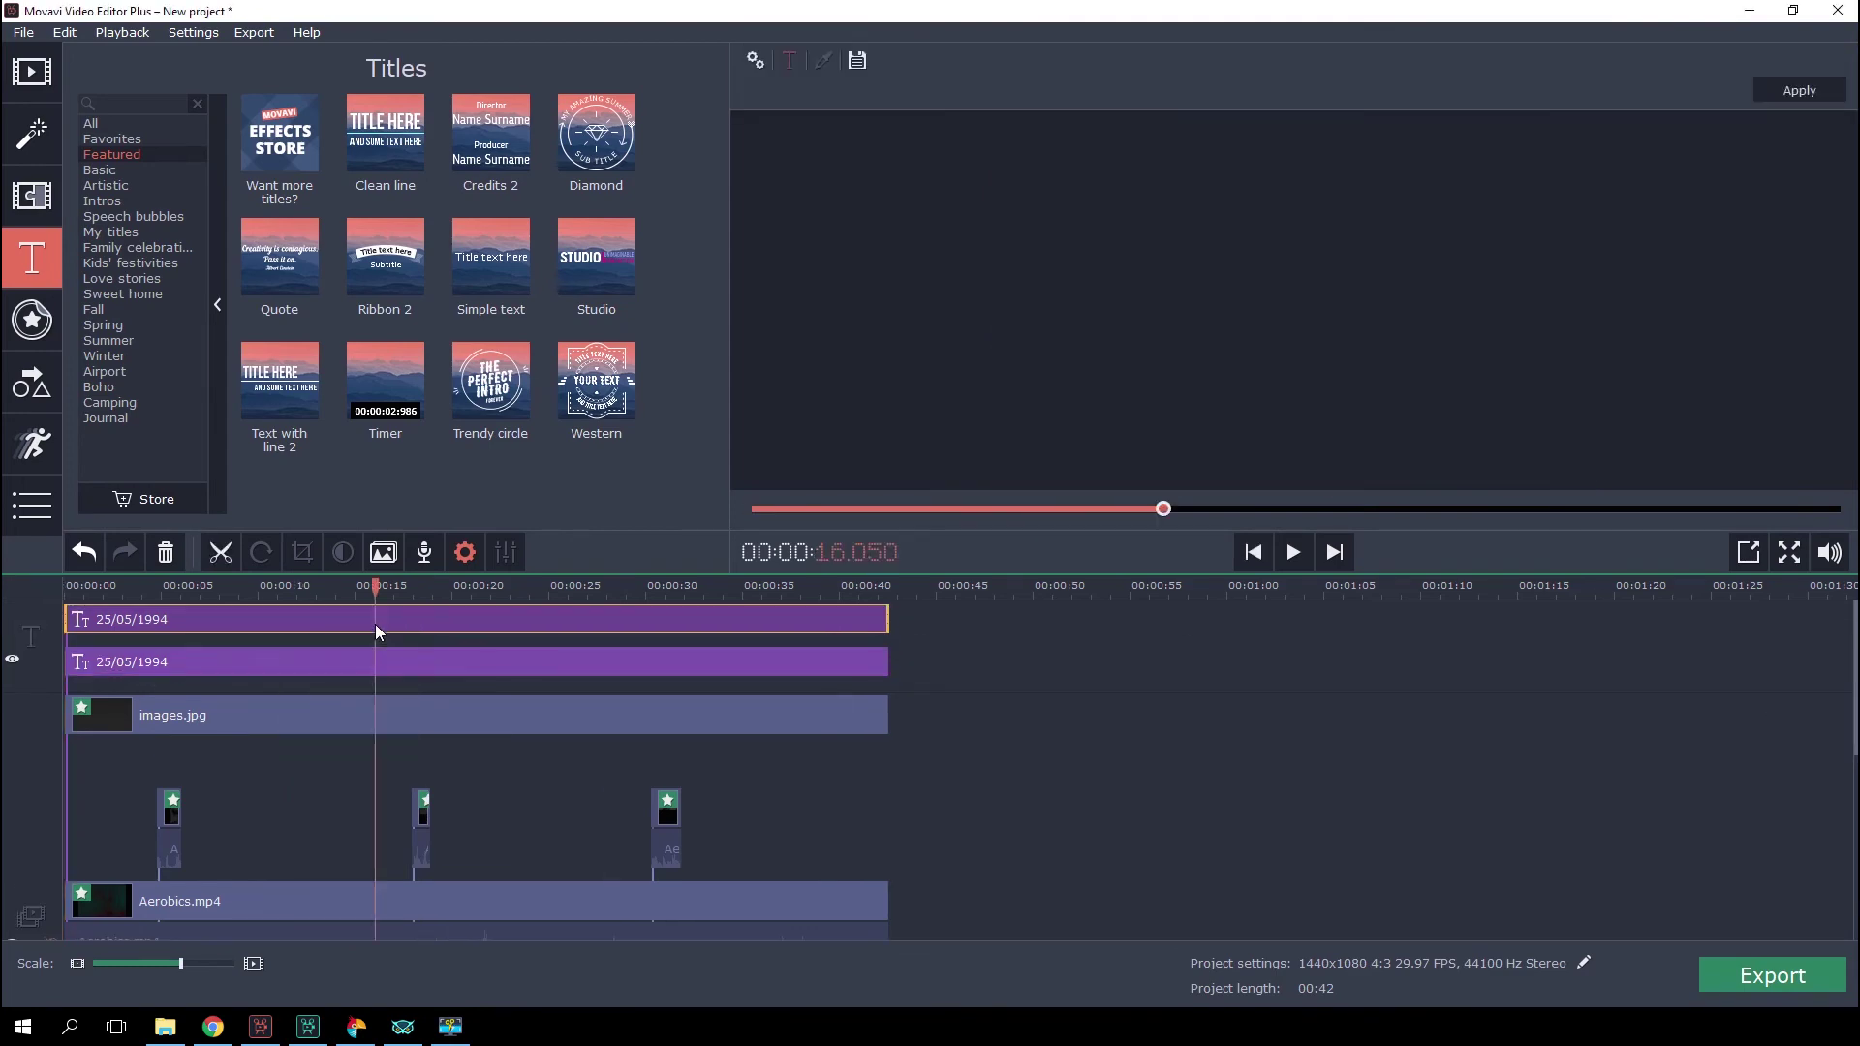
# - Left-align the copy, change its text to ▶PLAY and move it to the top-left corner
pyautogui.click(1042, 89)
pyautogui.doubleClick(1239, 304)
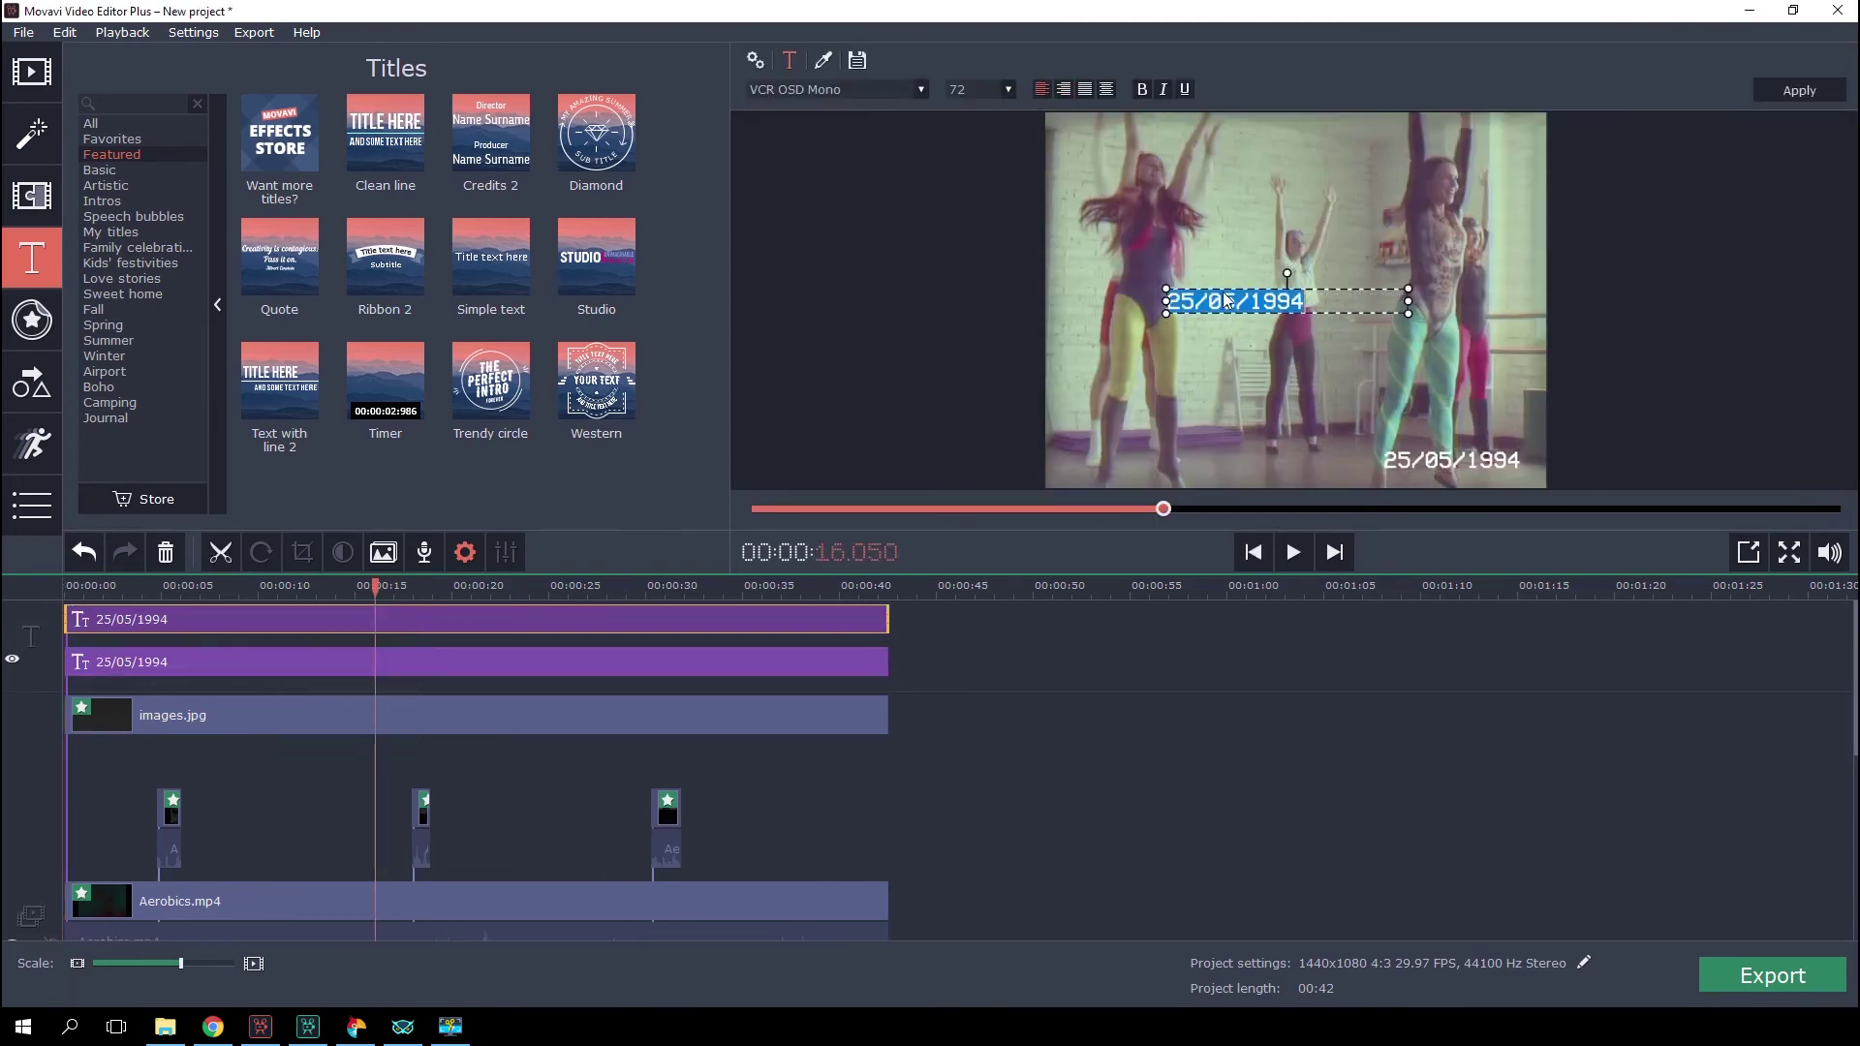
pyautogui.write('PLAY')
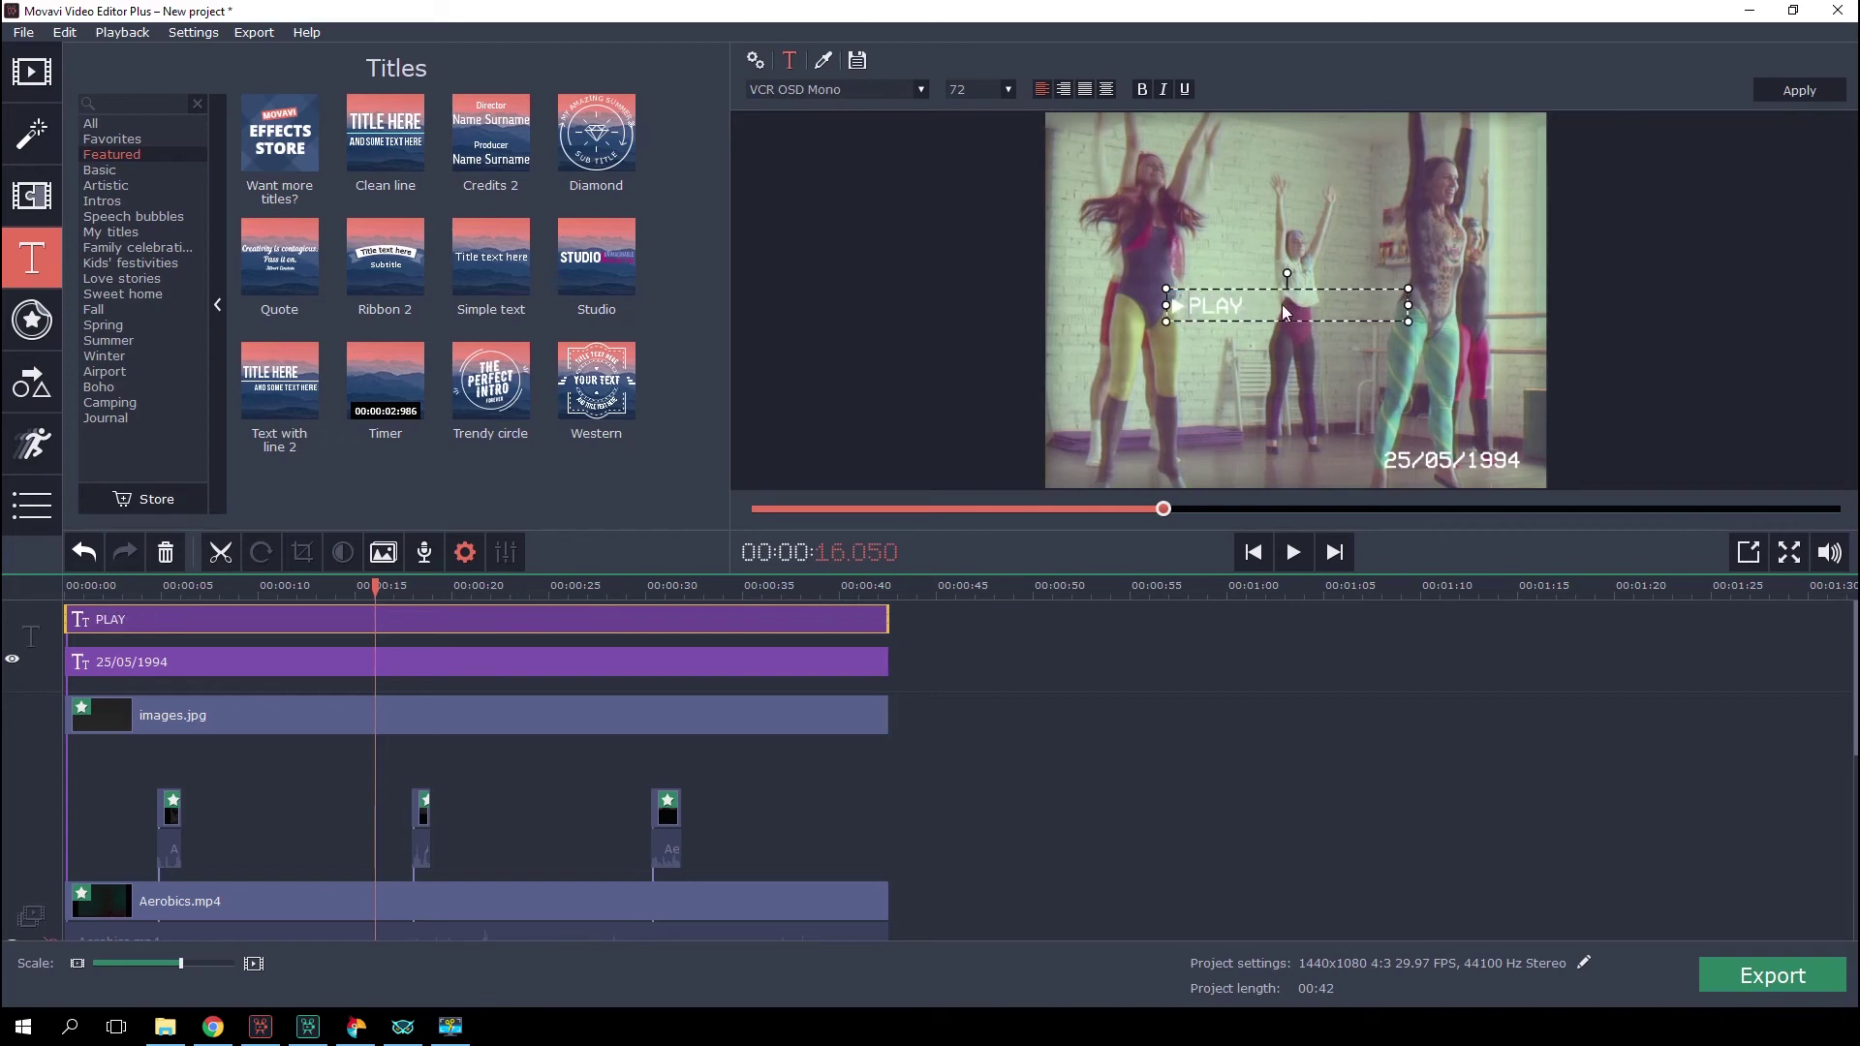
pyautogui.moveTo(1242, 322); pyautogui.dragTo(1144, 166)
pyautogui.click(1174, 300)
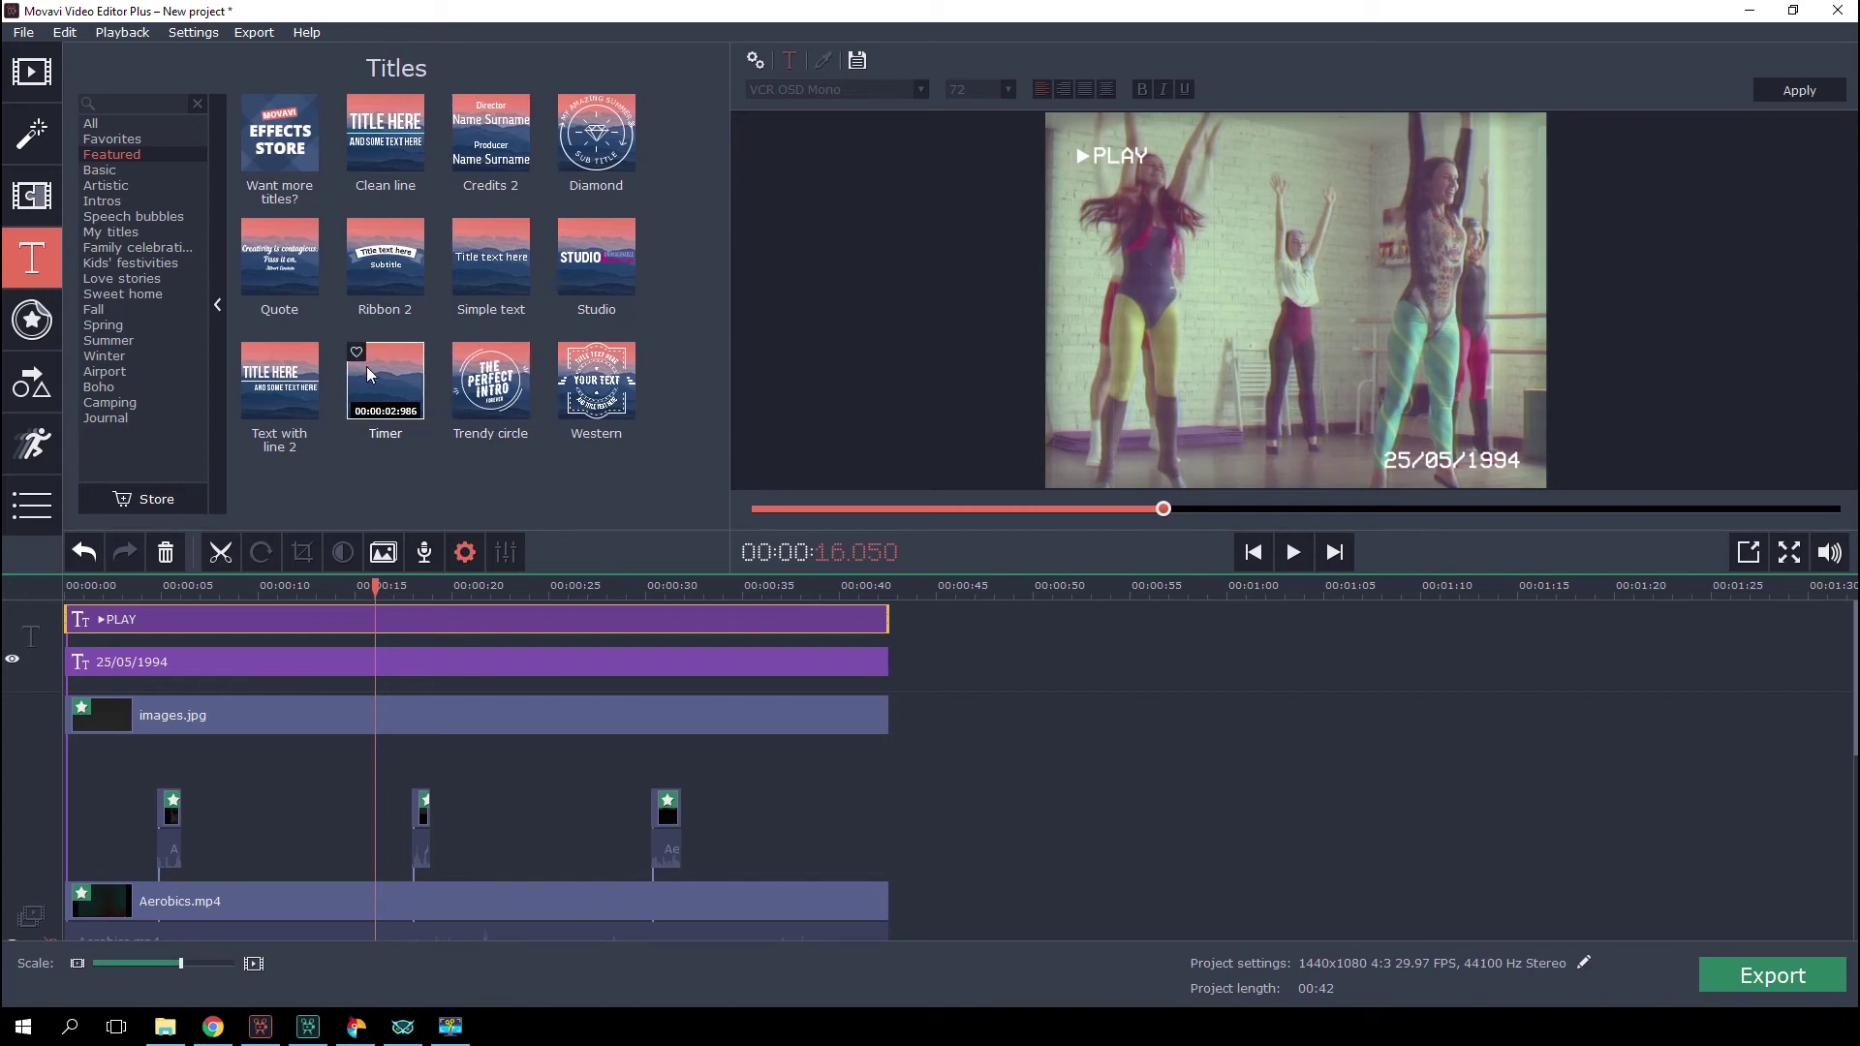
pyautogui.moveTo(373, 377); pyautogui.dragTo(155, 610)
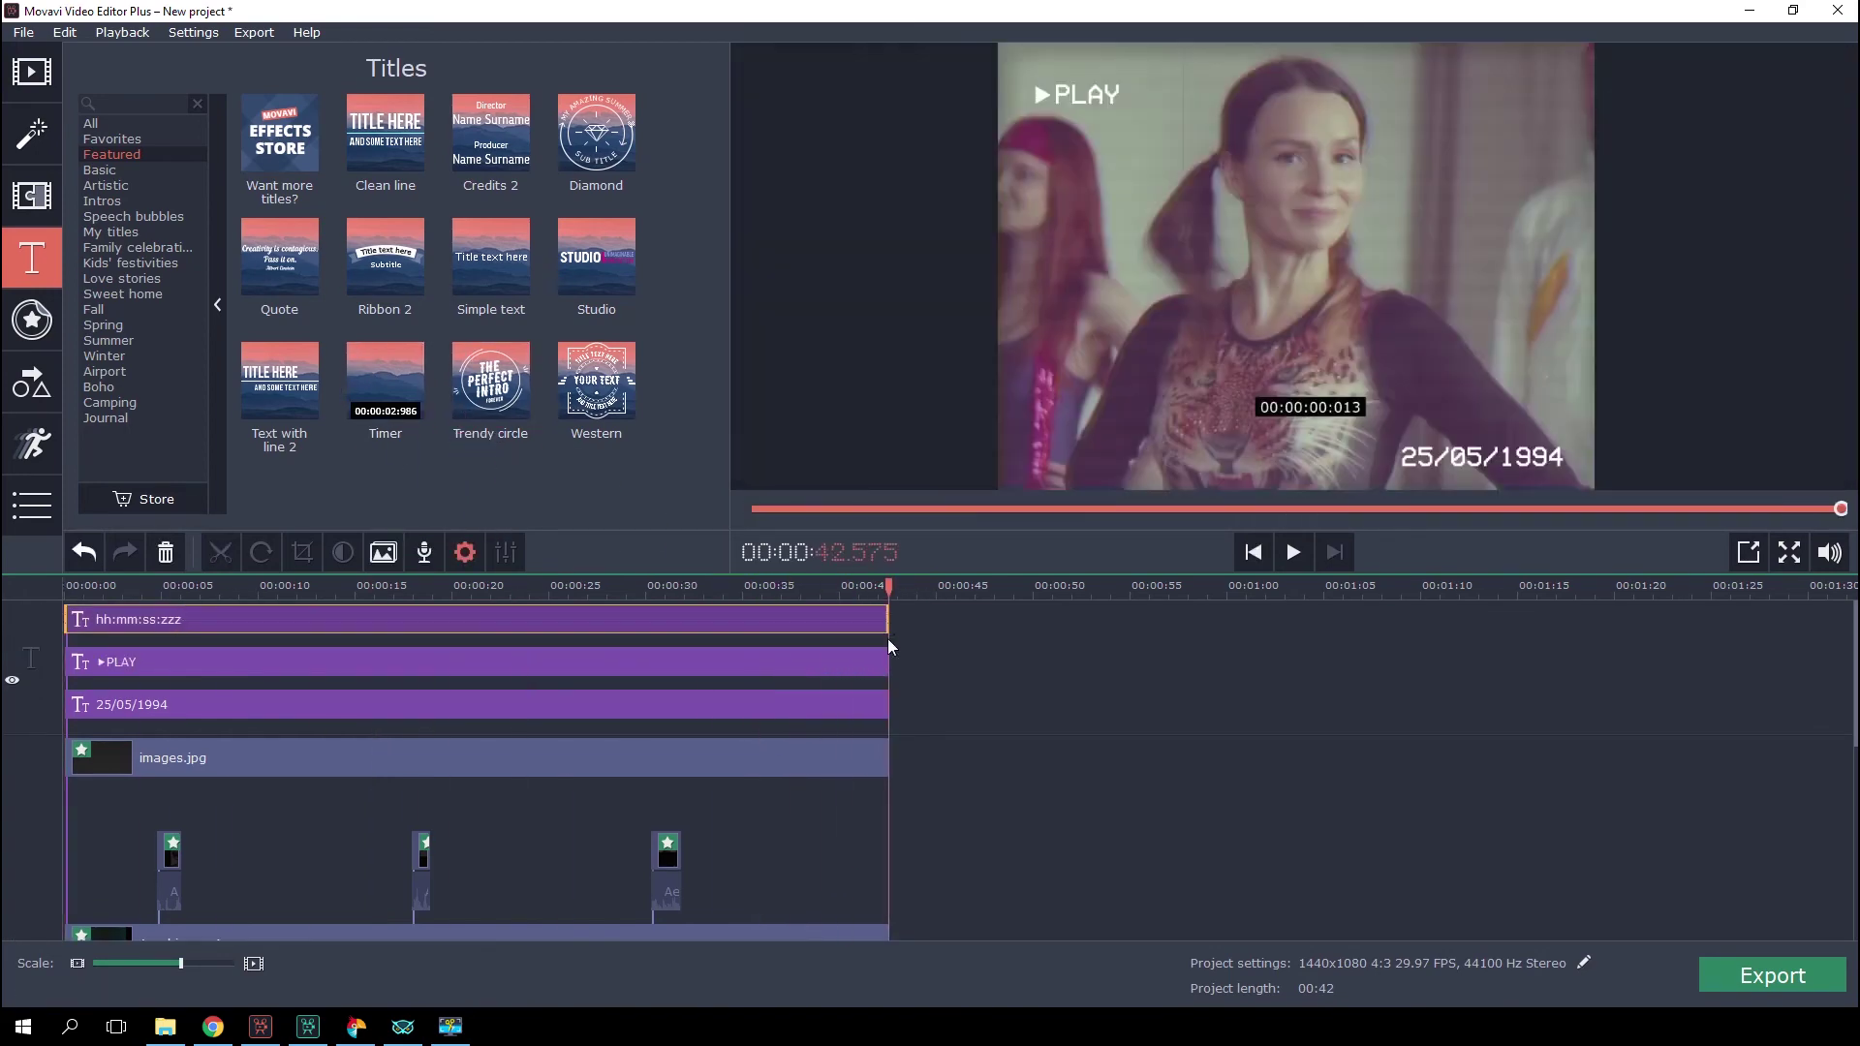
# - Place the Timer title and set its background opacity to 0%
pyautogui.click(409, 620)
pyautogui.click(822, 62)
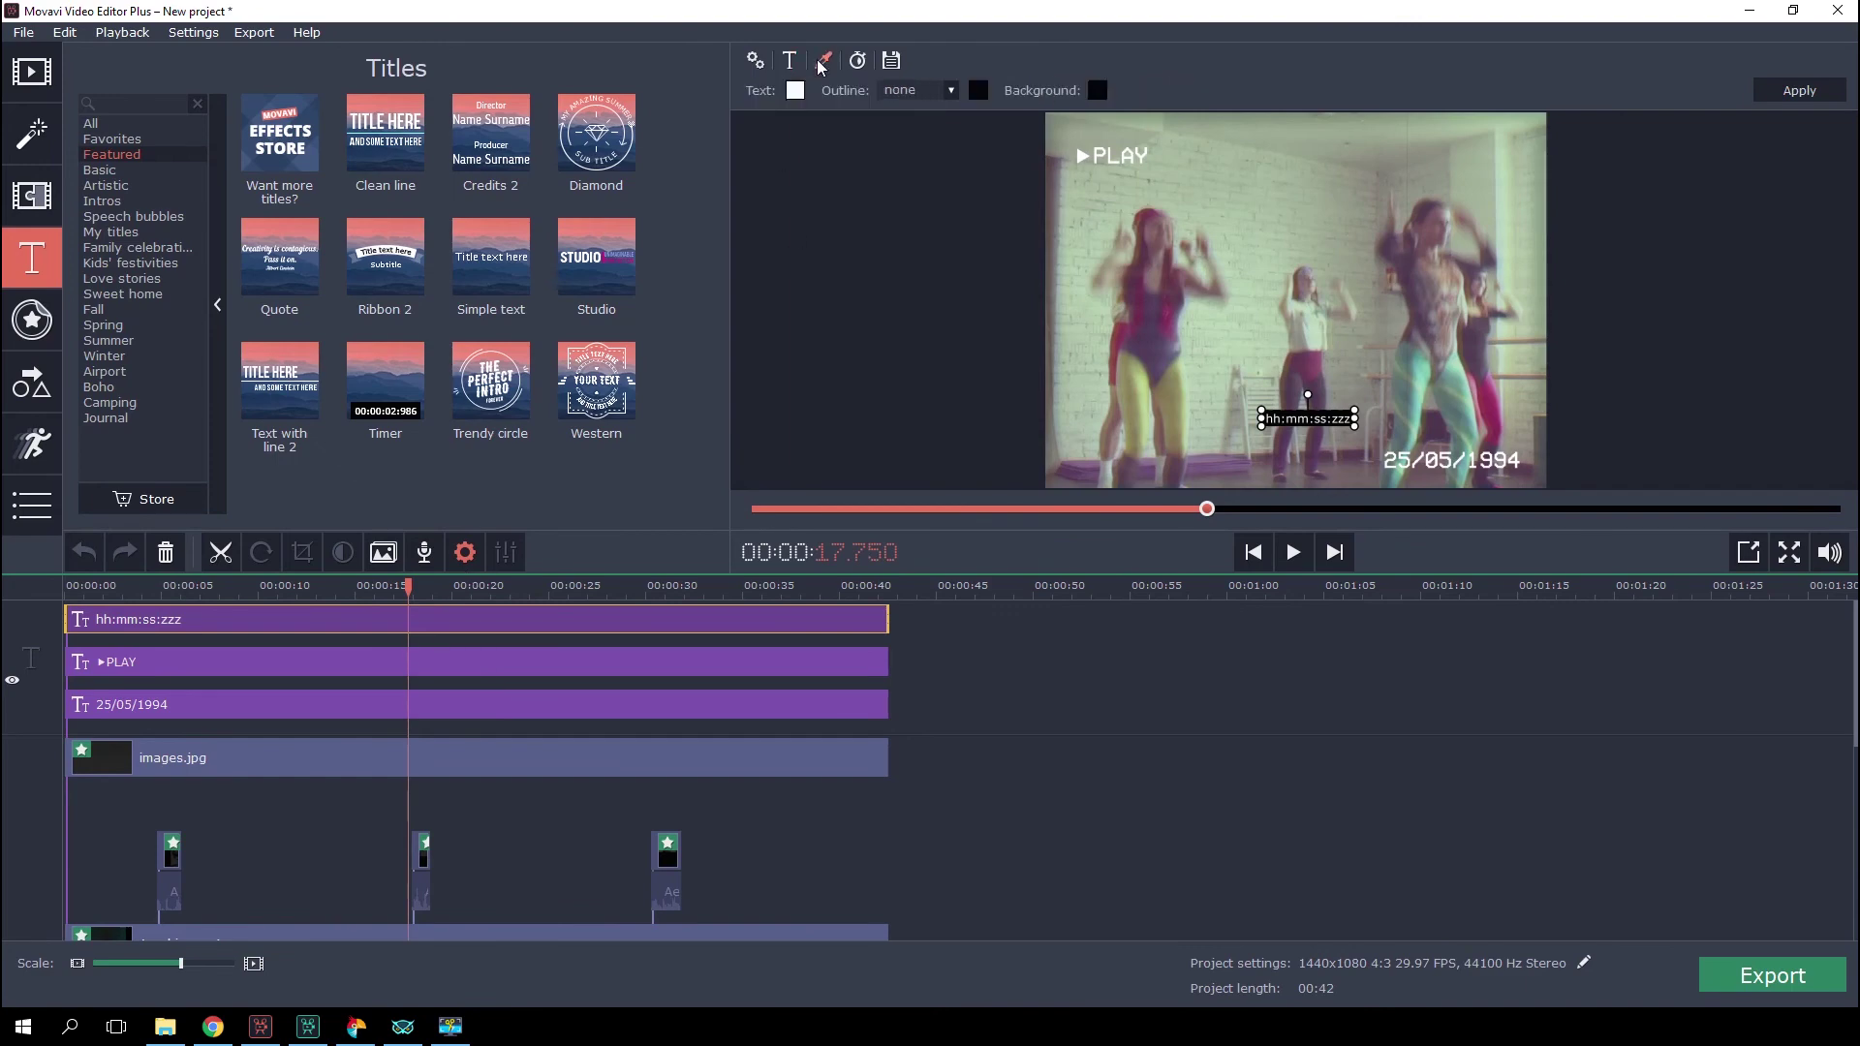
pyautogui.click(1098, 91)
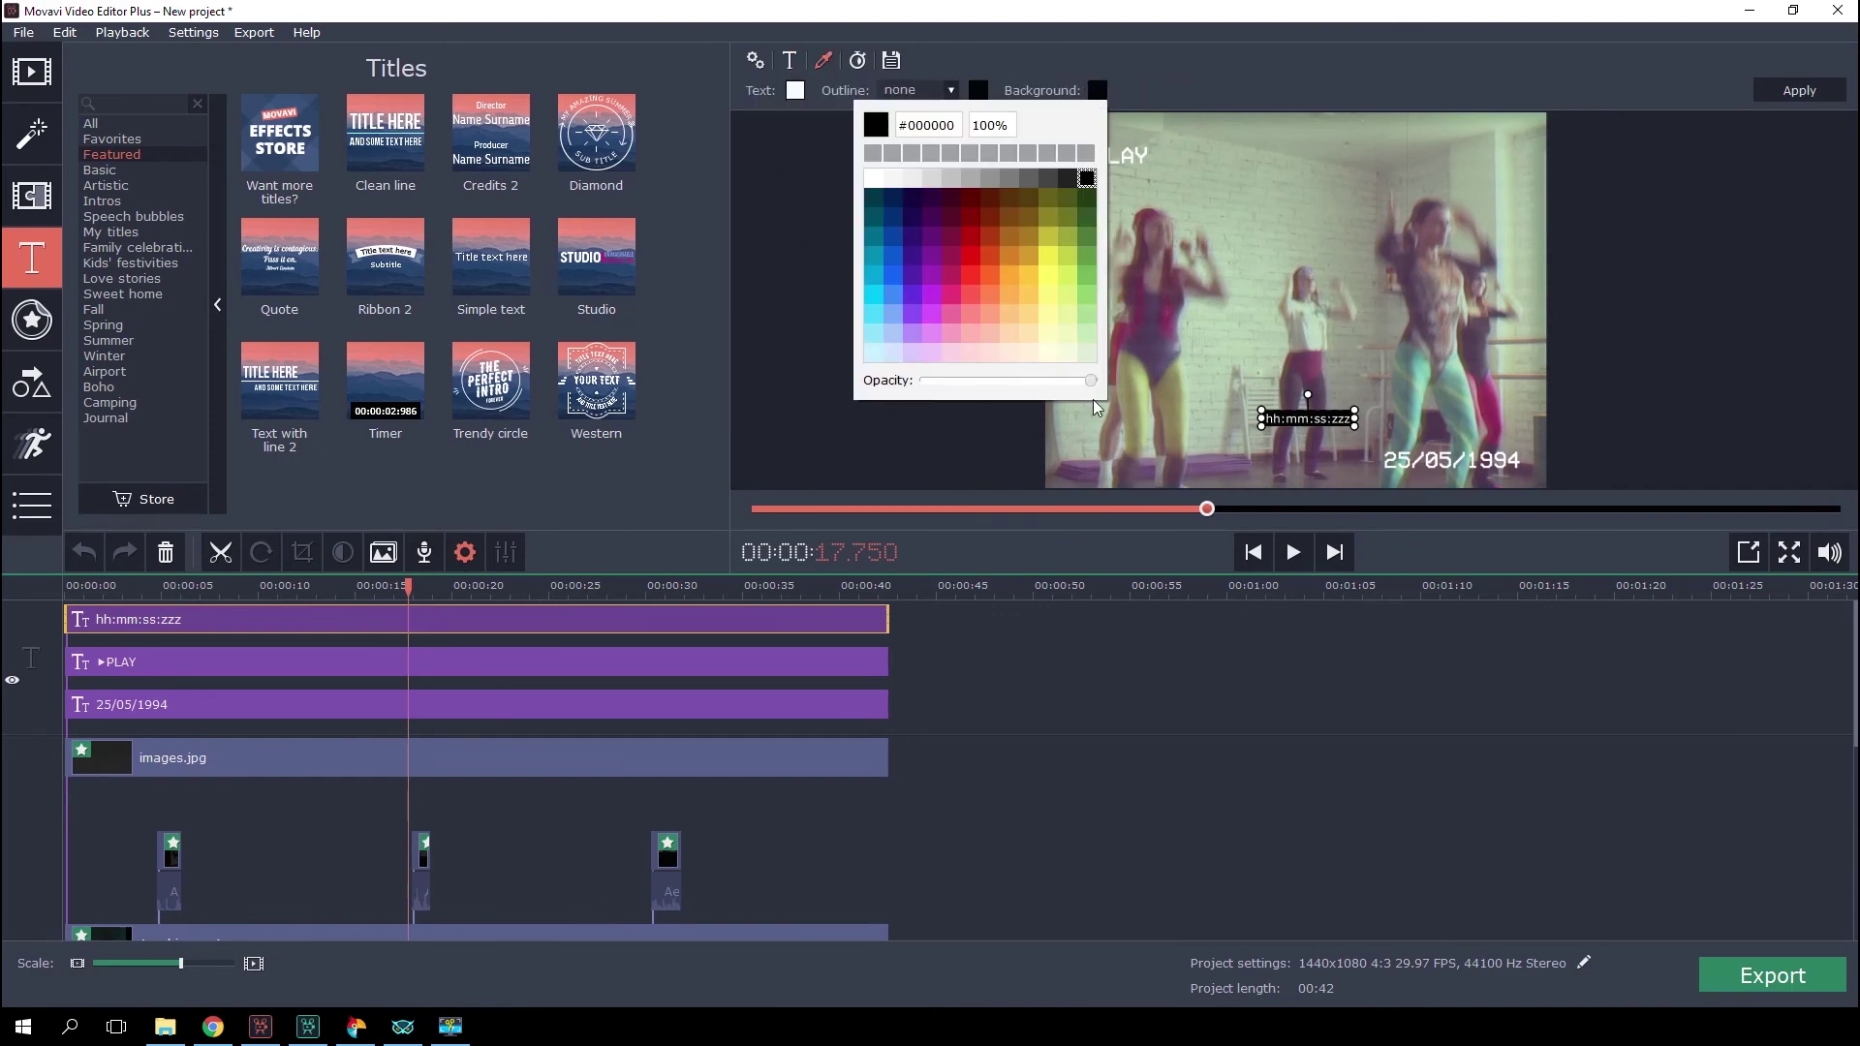
pyautogui.moveTo(1058, 387); pyautogui.dragTo(920, 390)
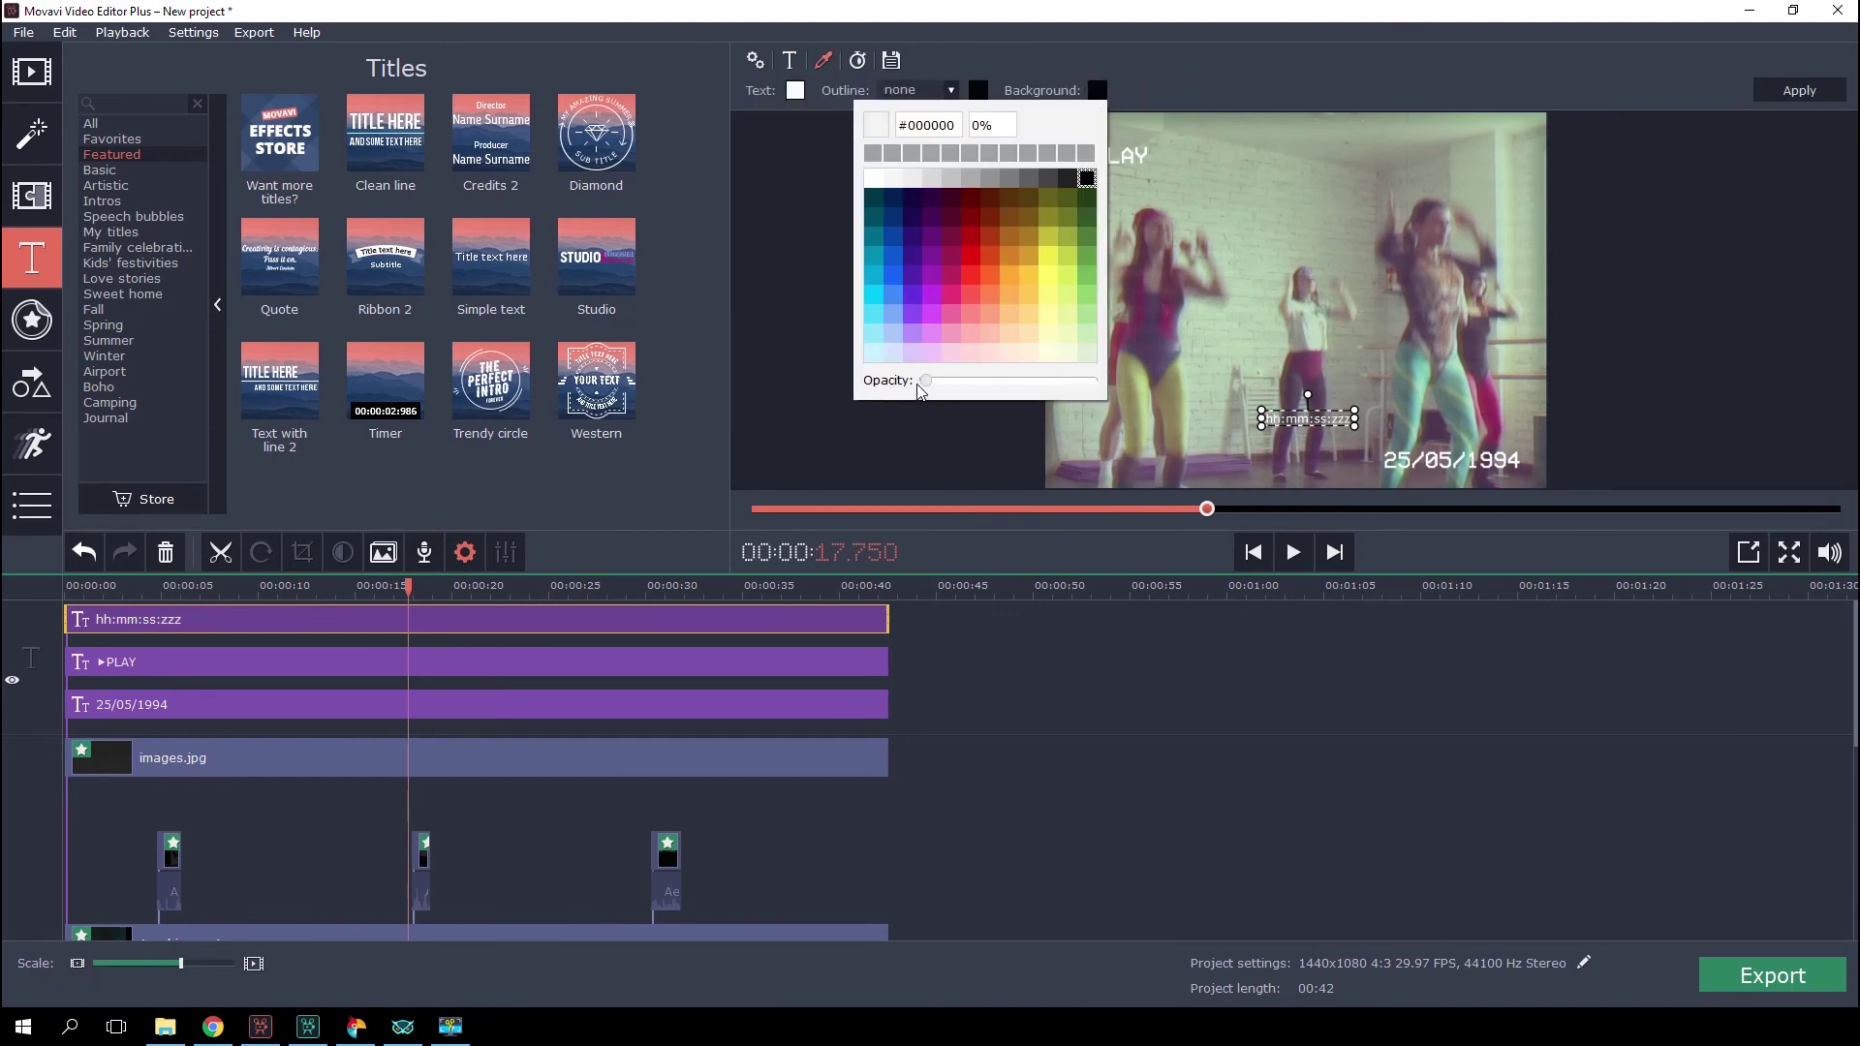
# - Set the timecode to VCR OSD Mono size 72 and move it to the top right
pyautogui.click(790, 62)
pyautogui.click(978, 186)
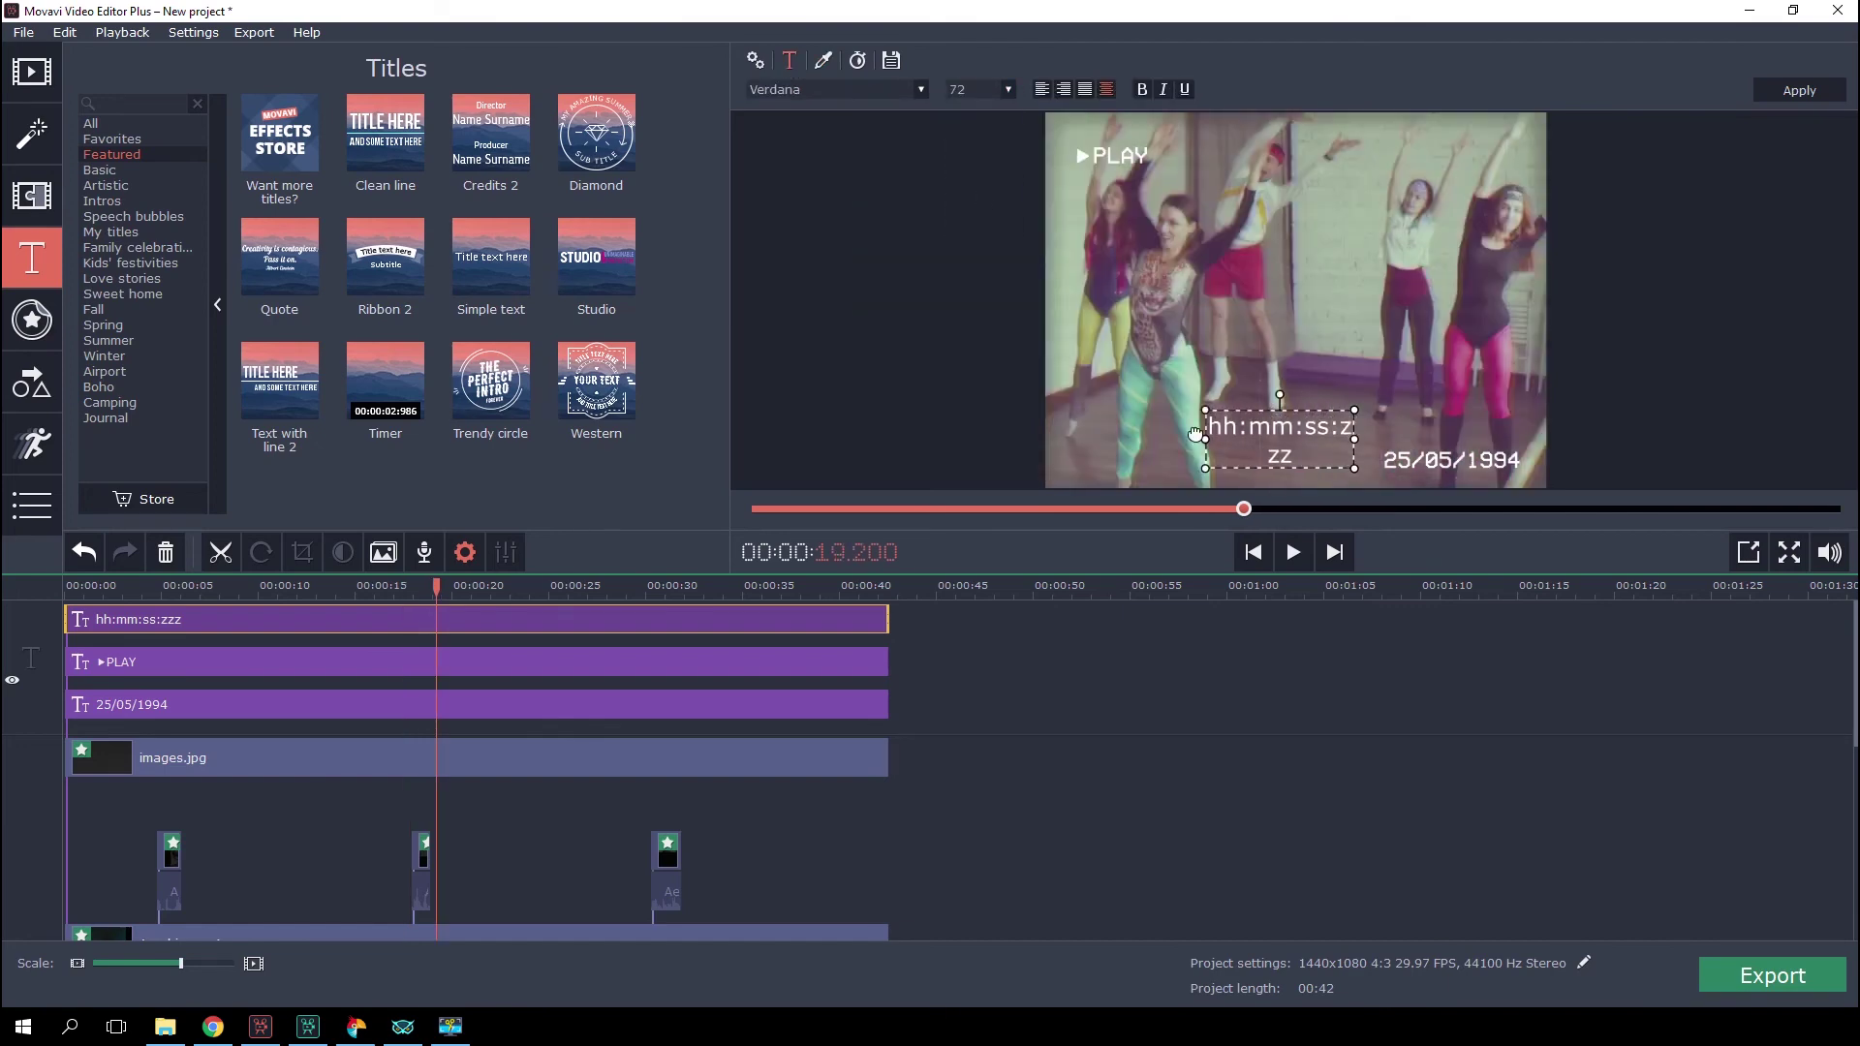
pyautogui.click(1062, 89)
pyautogui.click(838, 89)
pyautogui.click(804, 258)
pyautogui.moveTo(1260, 429); pyautogui.dragTo(1405, 160)
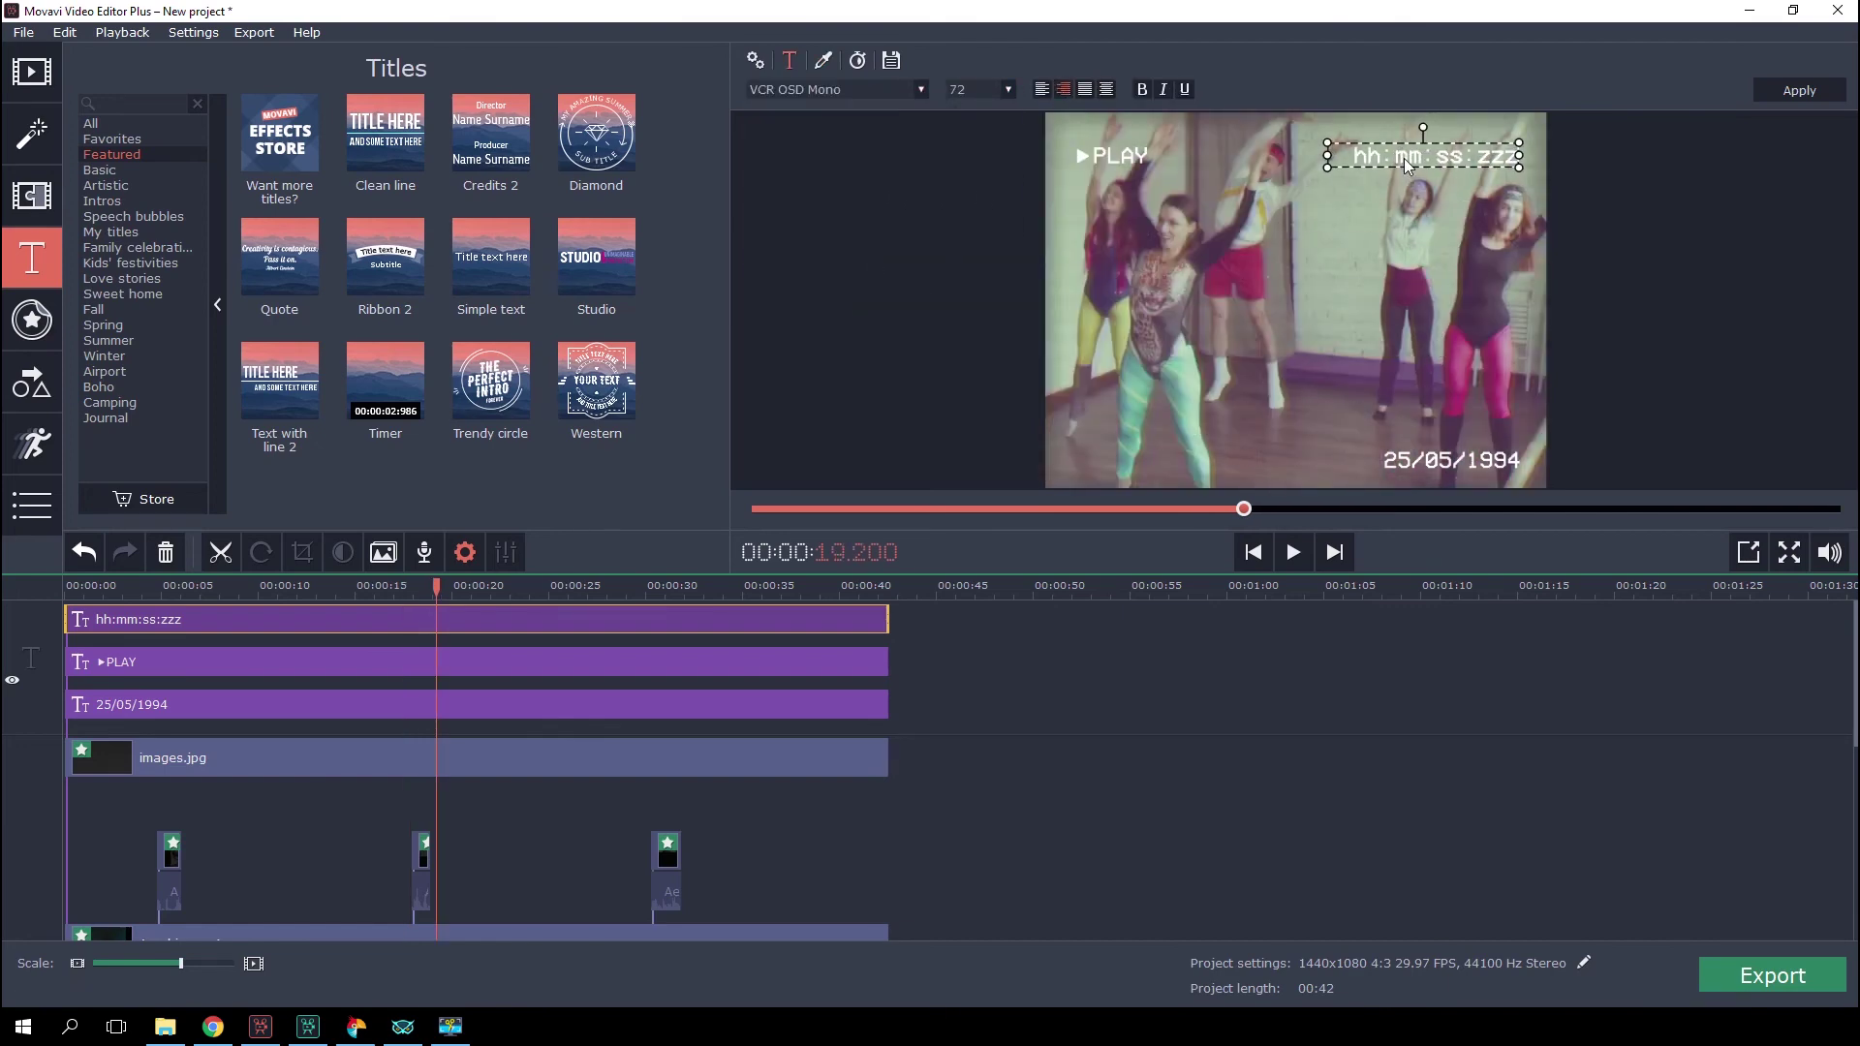
pyautogui.click(1368, 244)
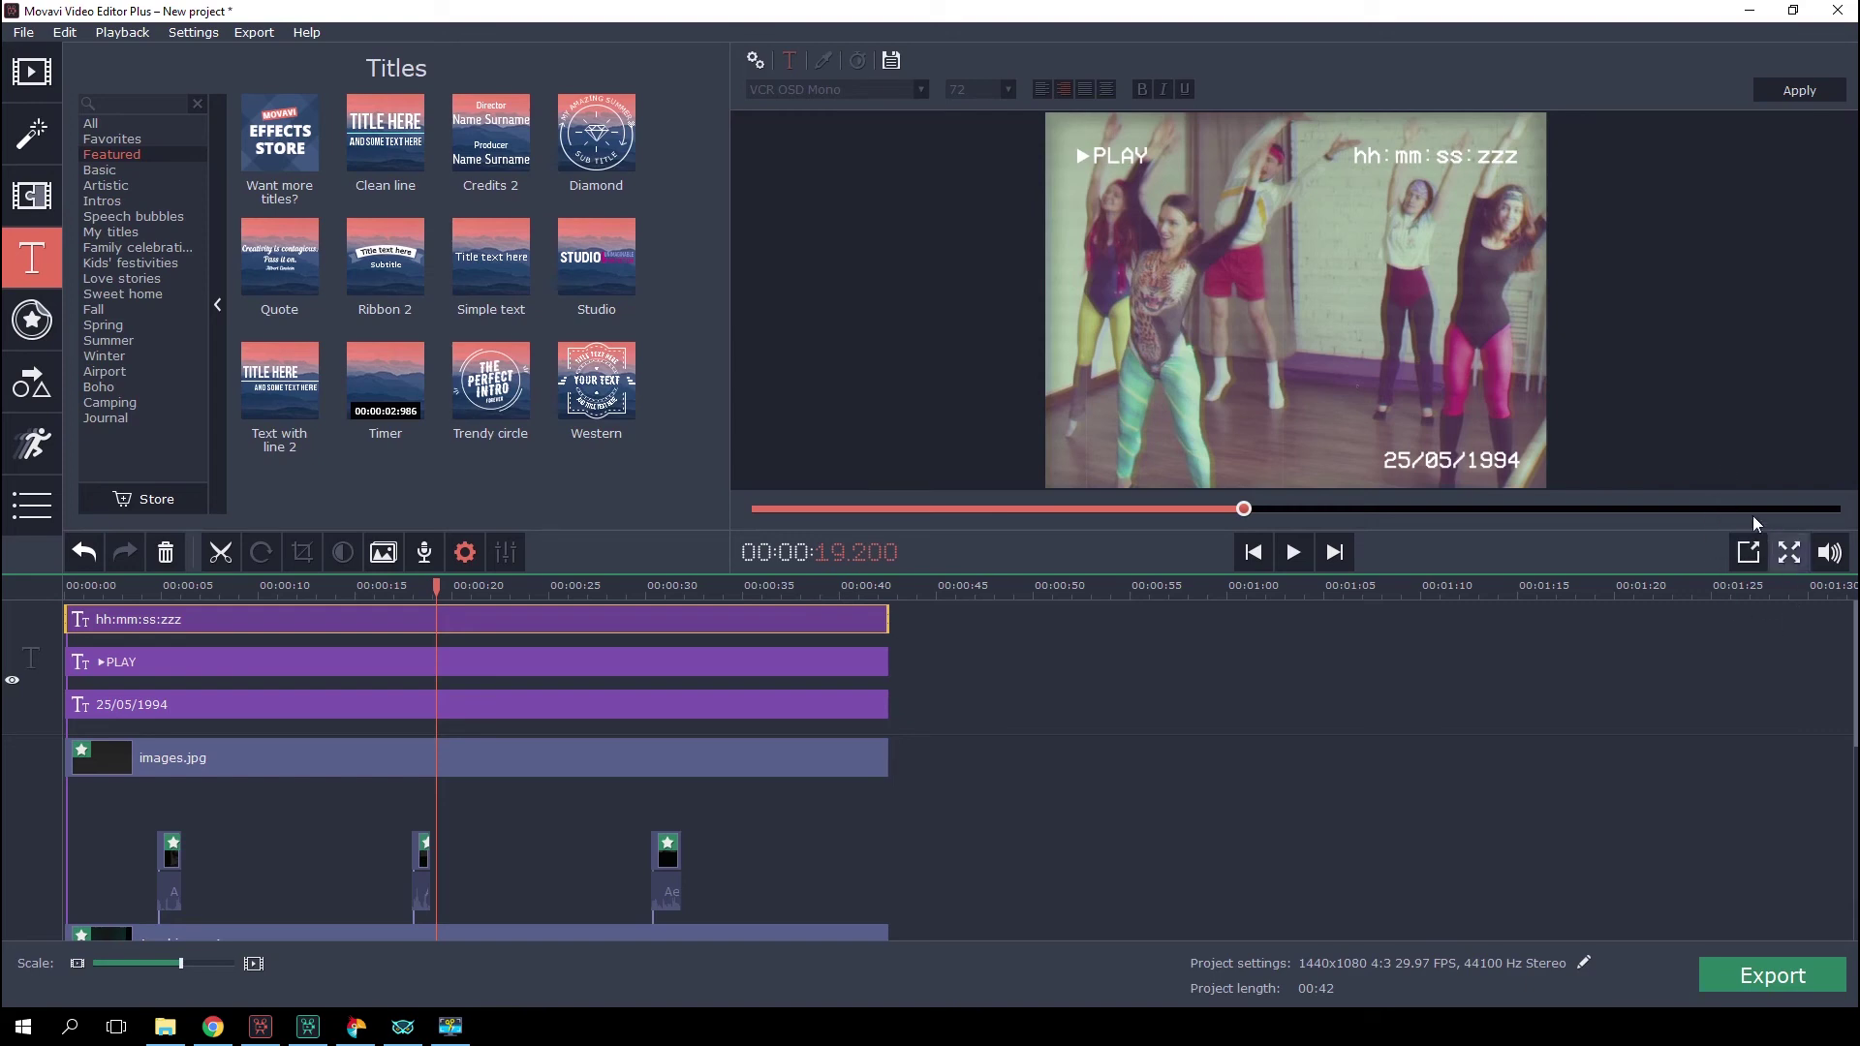
pyautogui.click(1749, 556)
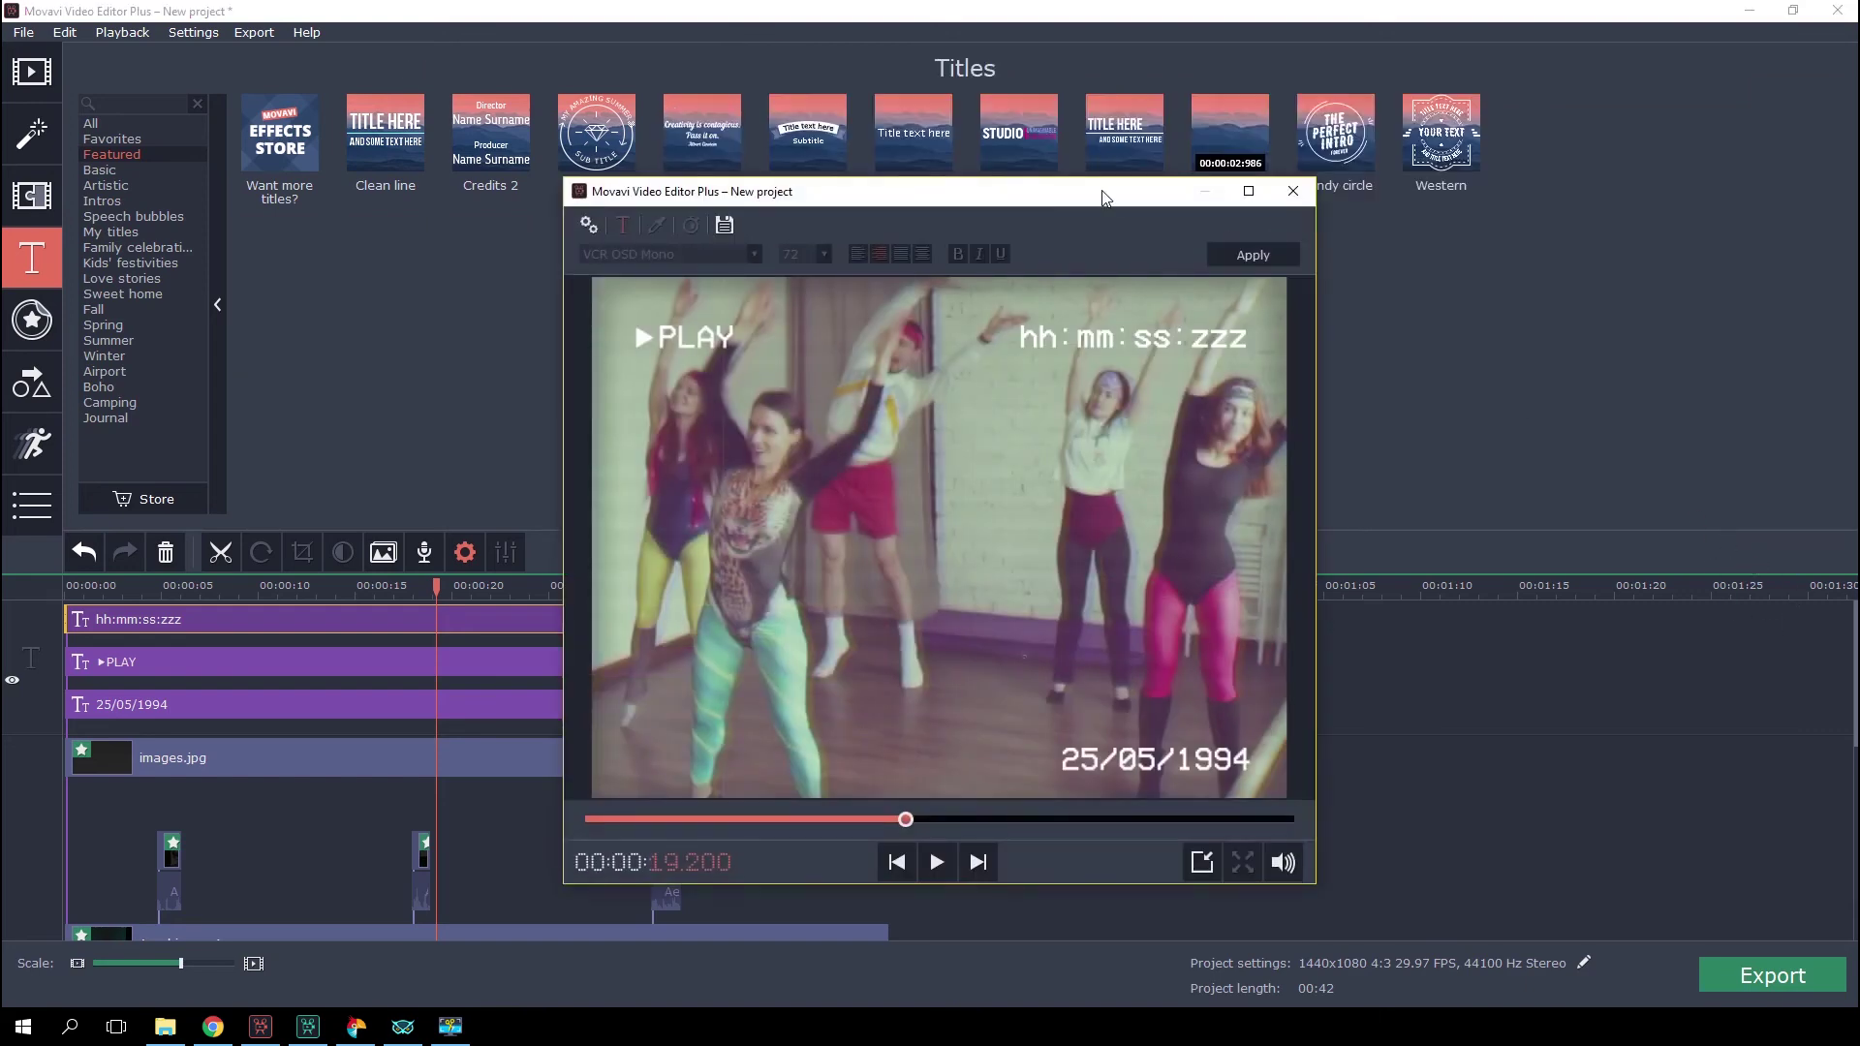
pyautogui.moveTo(998, 201); pyautogui.dragTo(1601, 170)
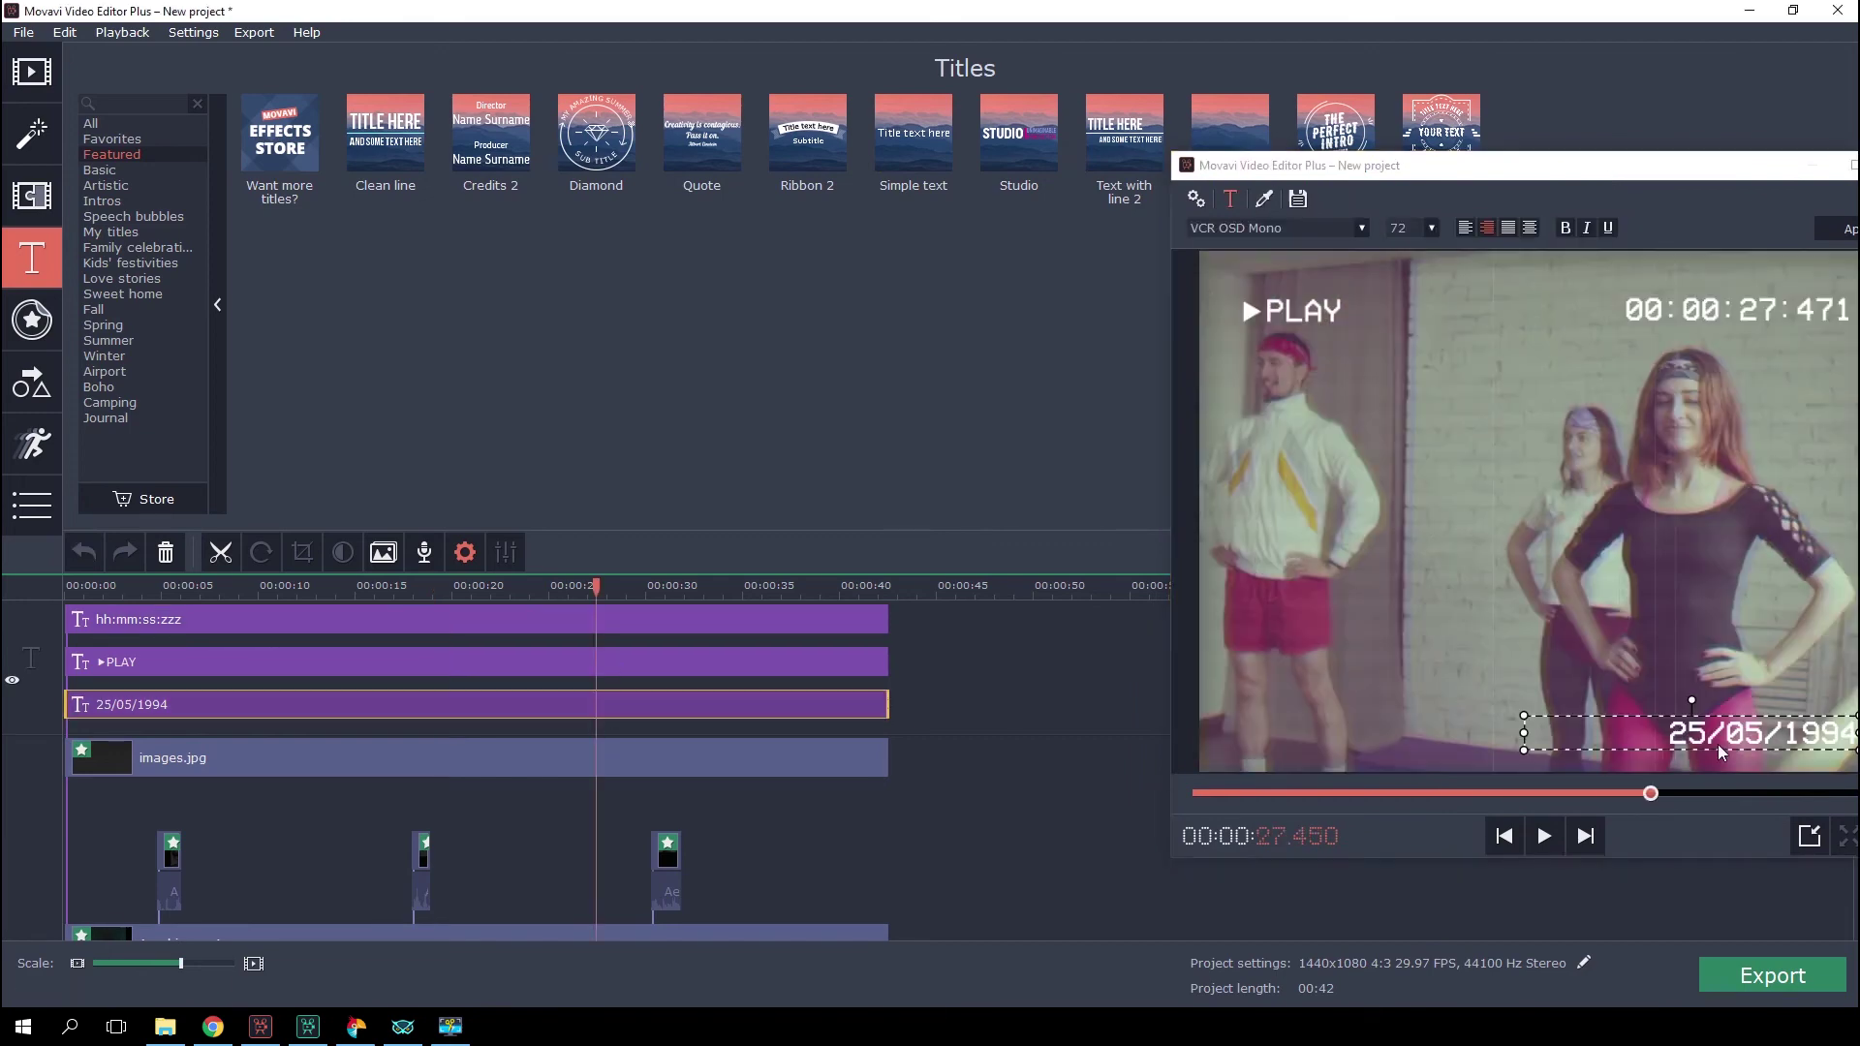
pyautogui.click(1728, 744)
pyautogui.moveTo(1492, 164); pyautogui.dragTo(811, 845)
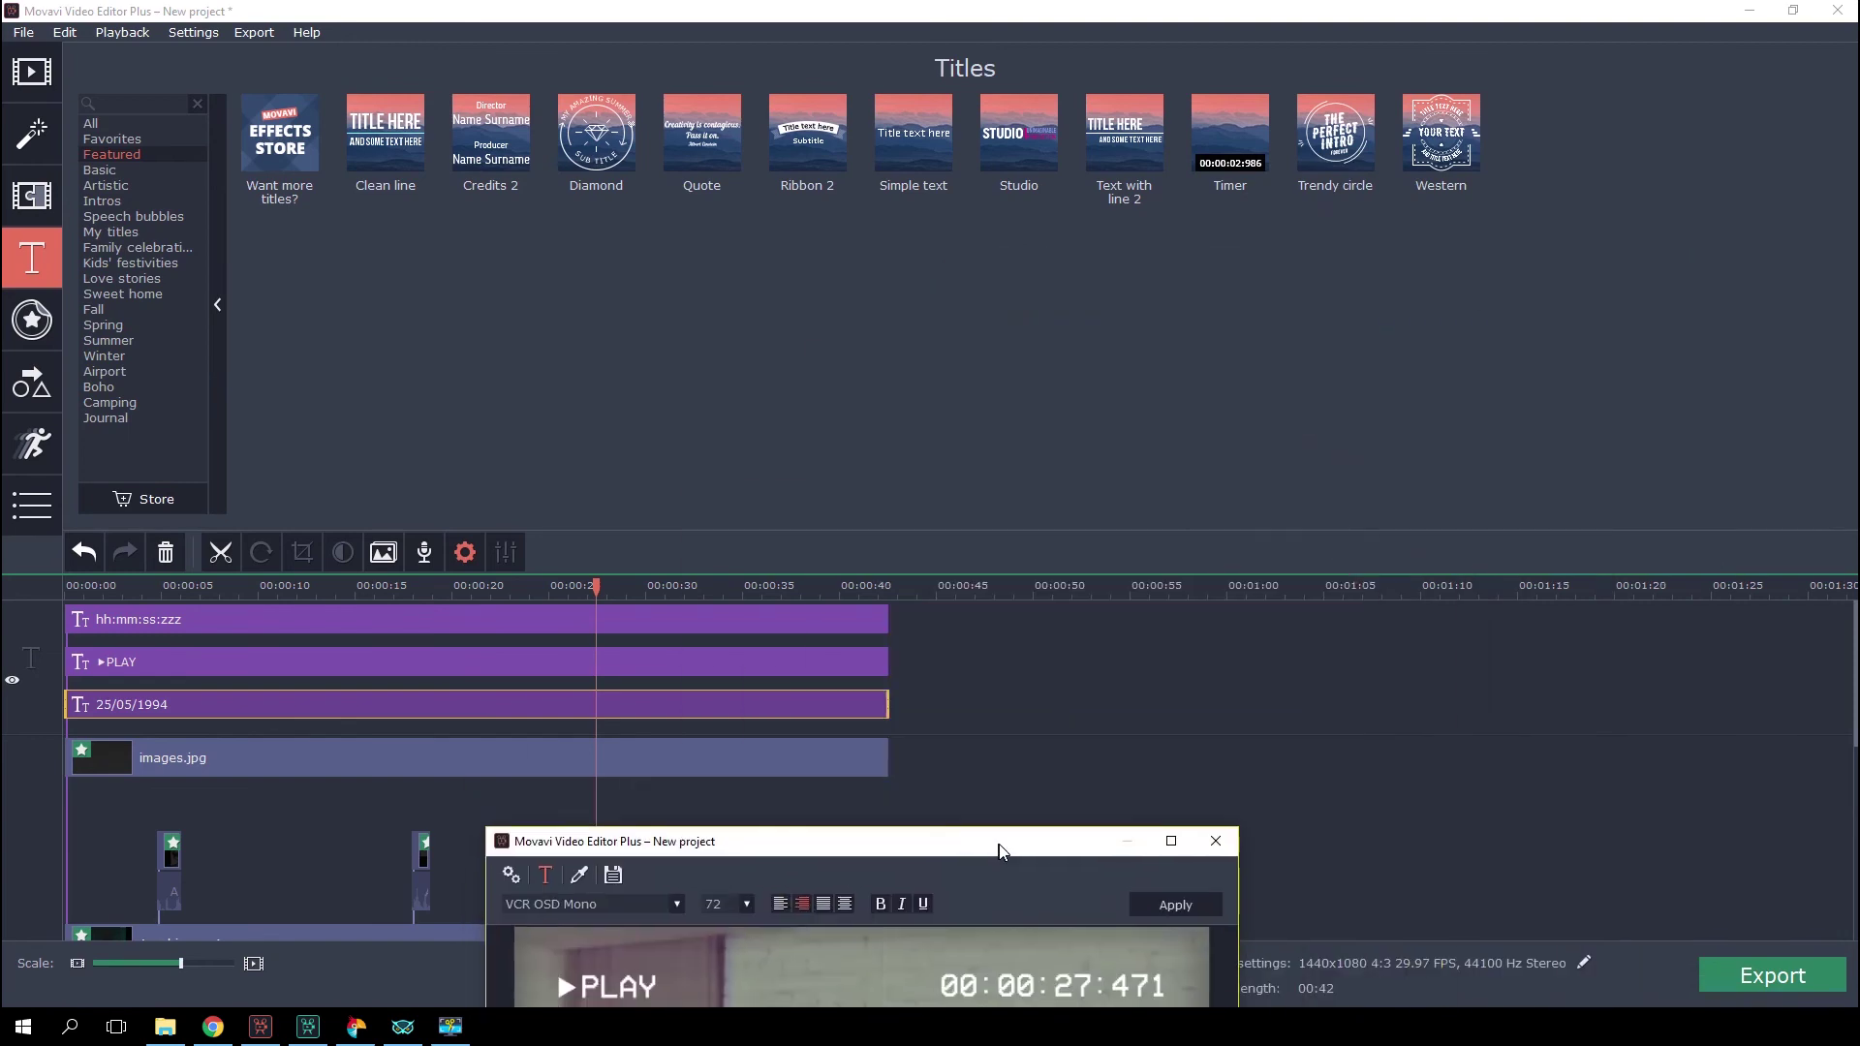
pyautogui.click(598, 1000)
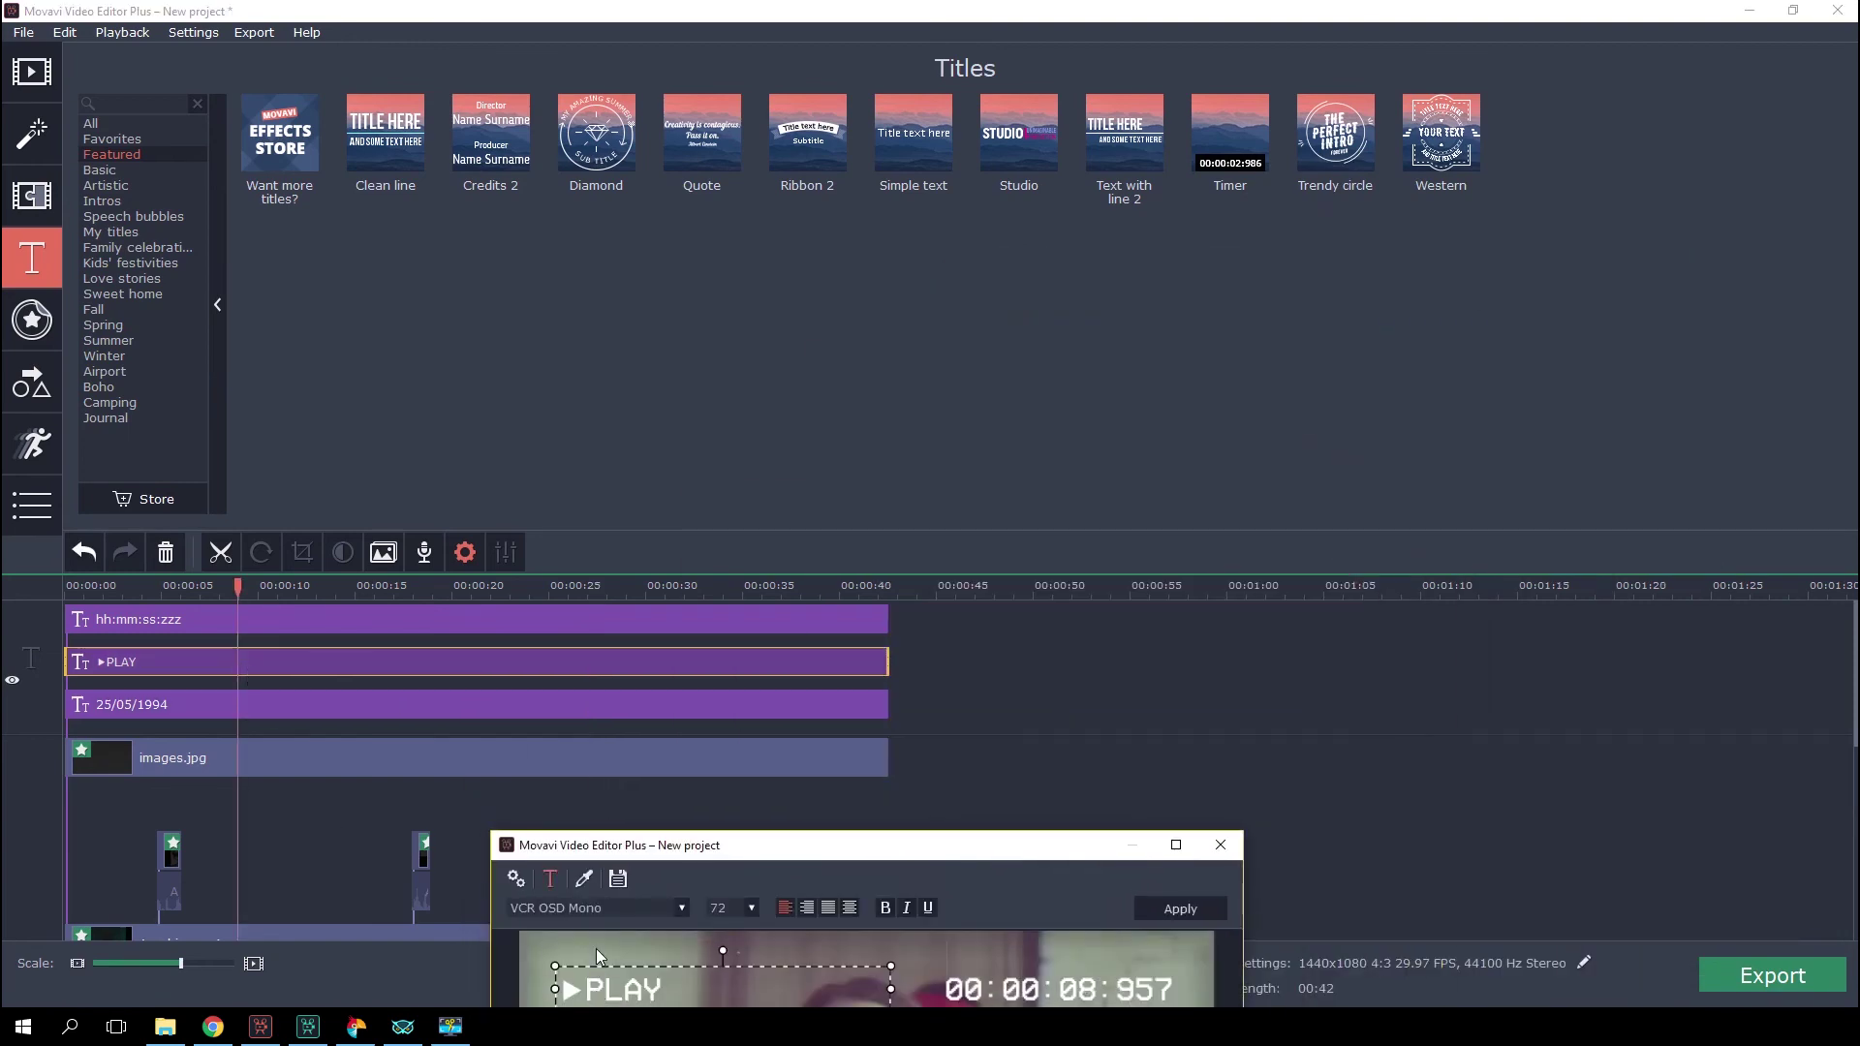
pyautogui.doubleClick(775, 845)
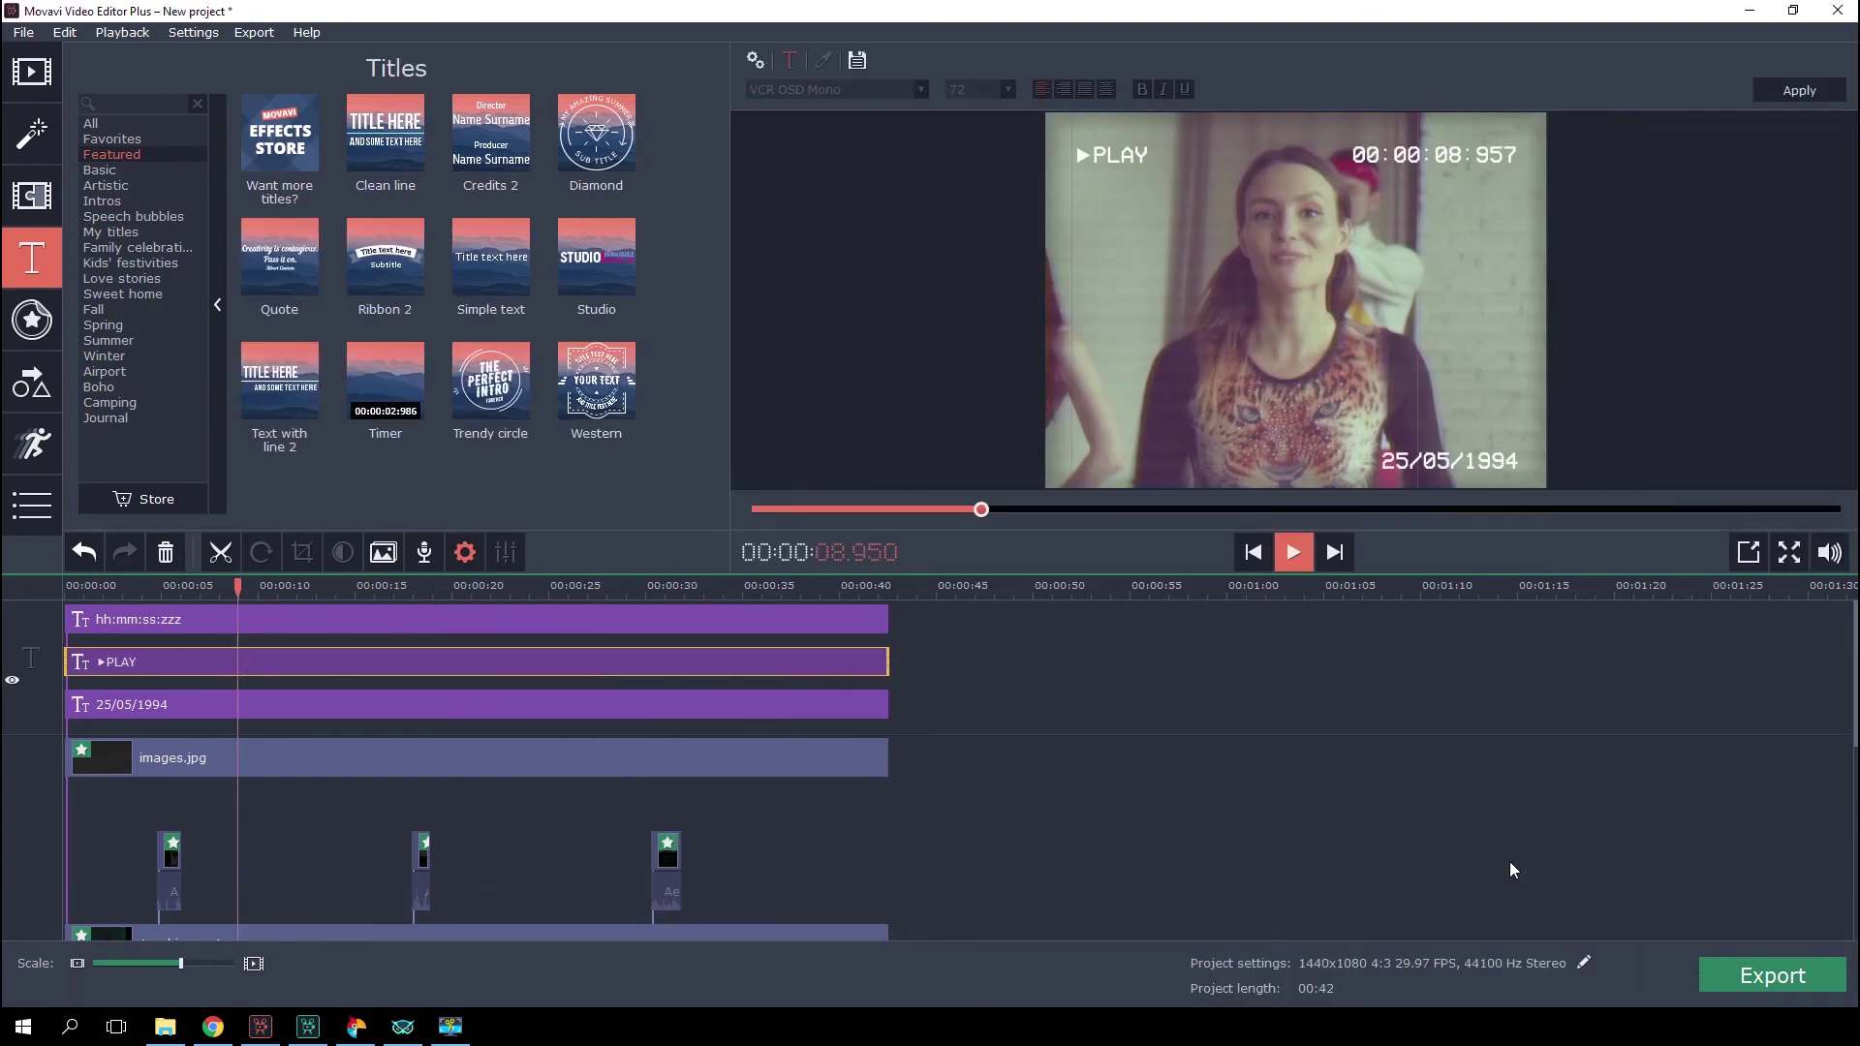
pyautogui.press('space')
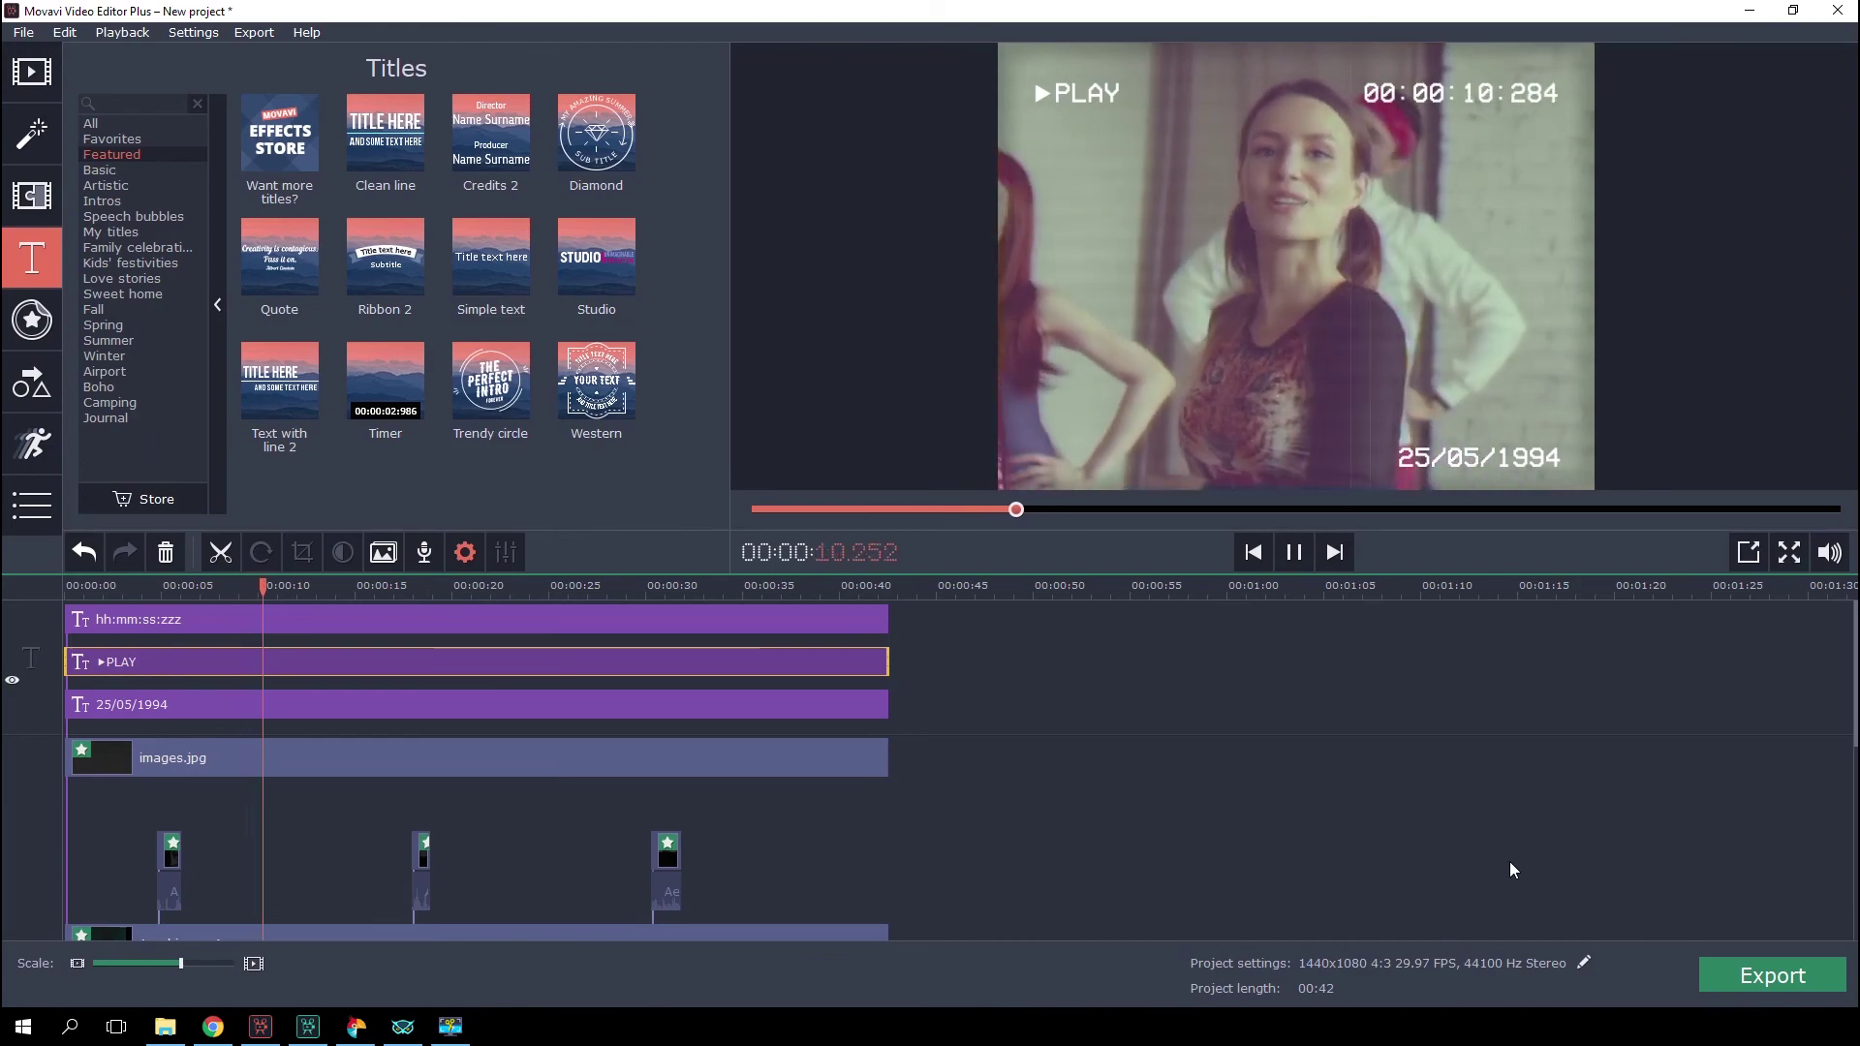